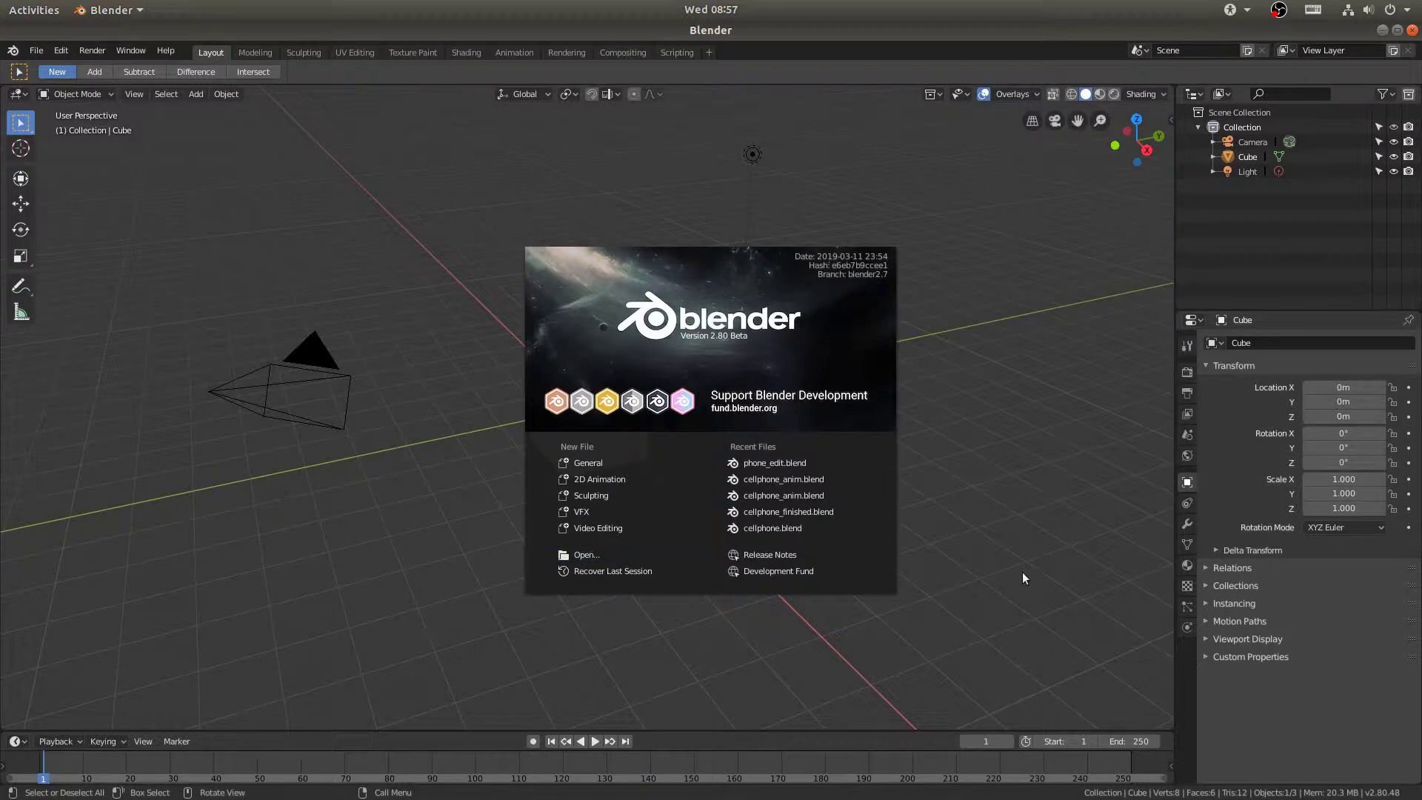
Step: Dismiss the splash screen and delete the default cube and light from the scene
{"action": "left_click", "coordinate": [423, 288]}
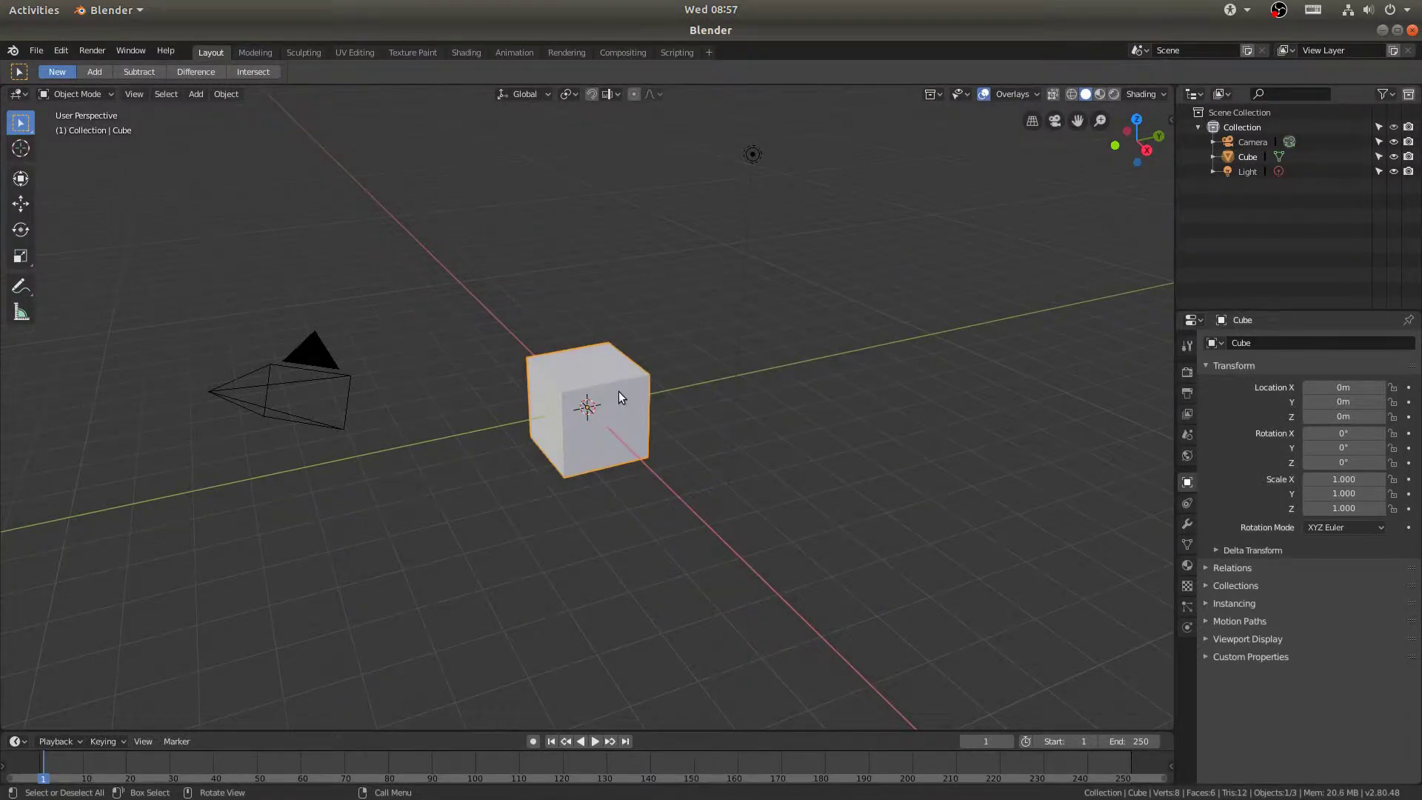
{"action": "left_click", "coordinate": [754, 156], "text": "shift"}
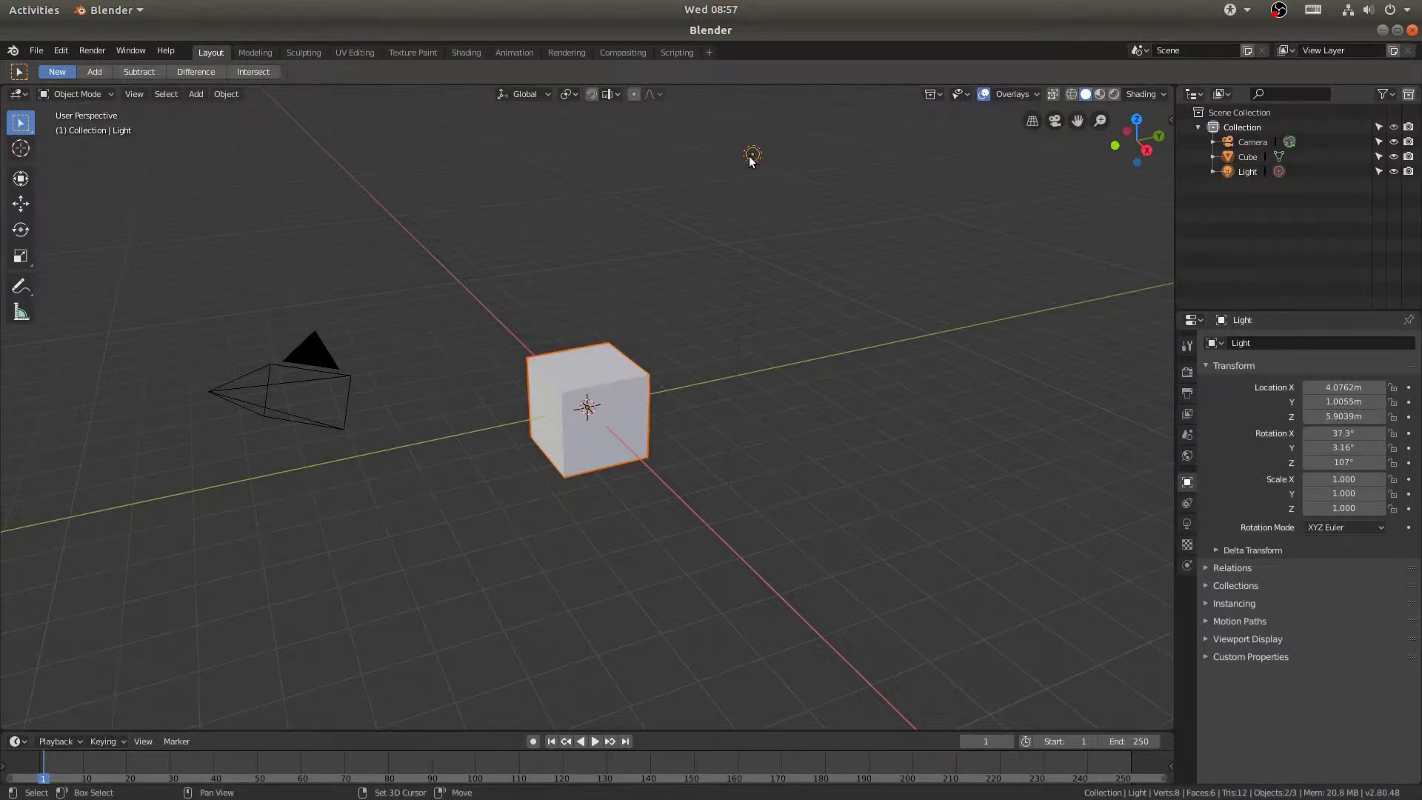
{"action": "key", "text": "x"}
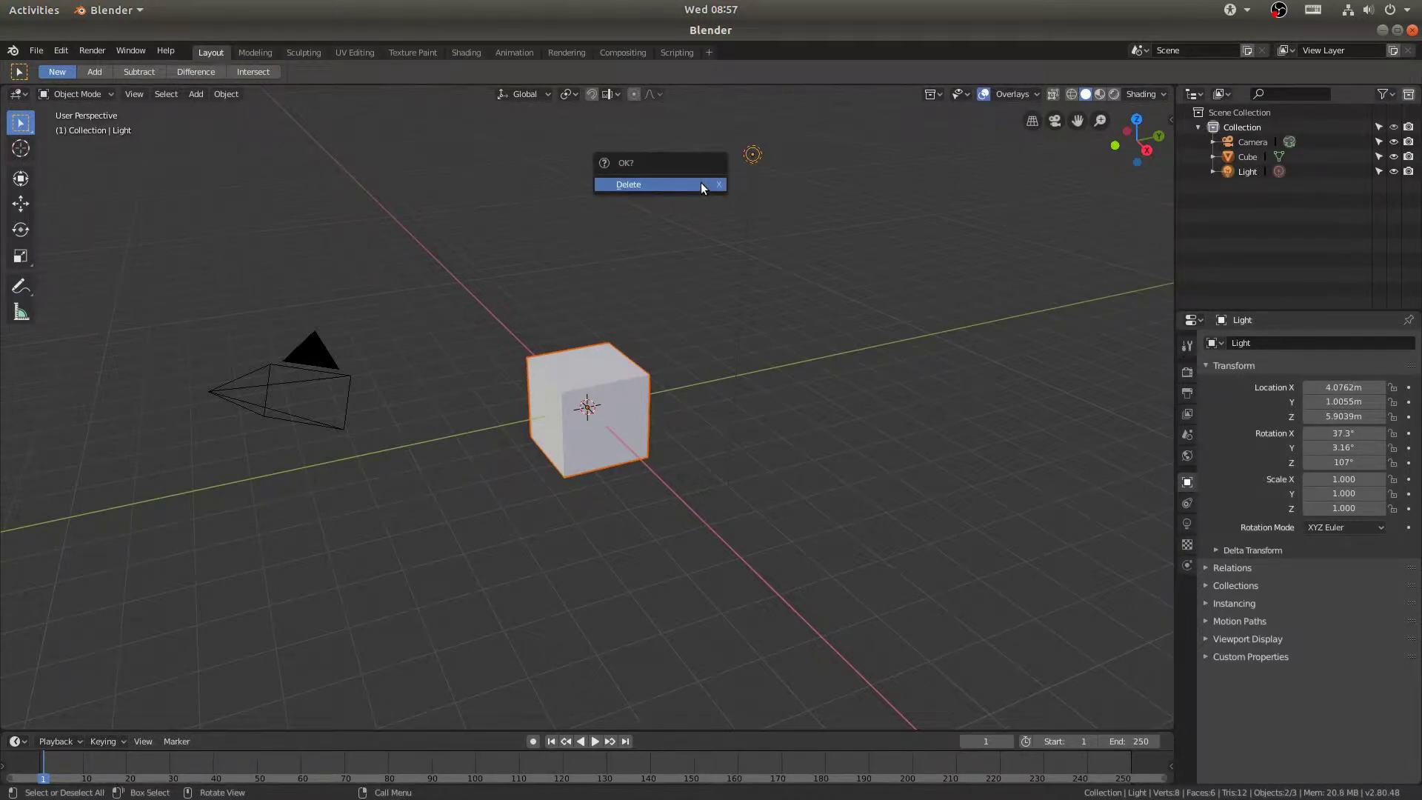
{"action": "left_click", "coordinate": [700, 182]}
Step: Select the camera and set its X and Z rotation to 0° in the viewport's transform properties
{"action": "left_click", "coordinate": [302, 360]}
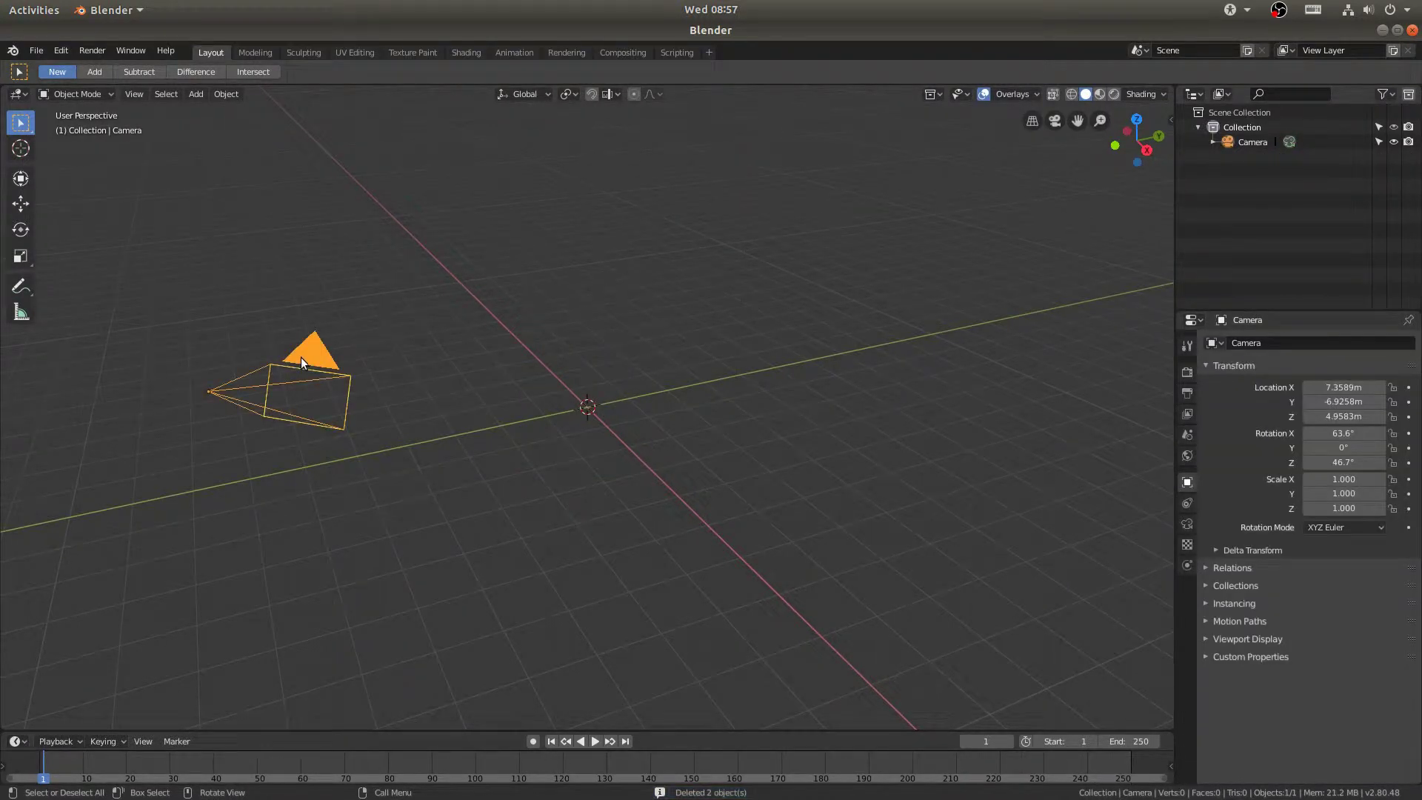
{"action": "key", "text": "n"}
{"action": "key", "text": "b"}
{"action": "key", "text": "Escape"}
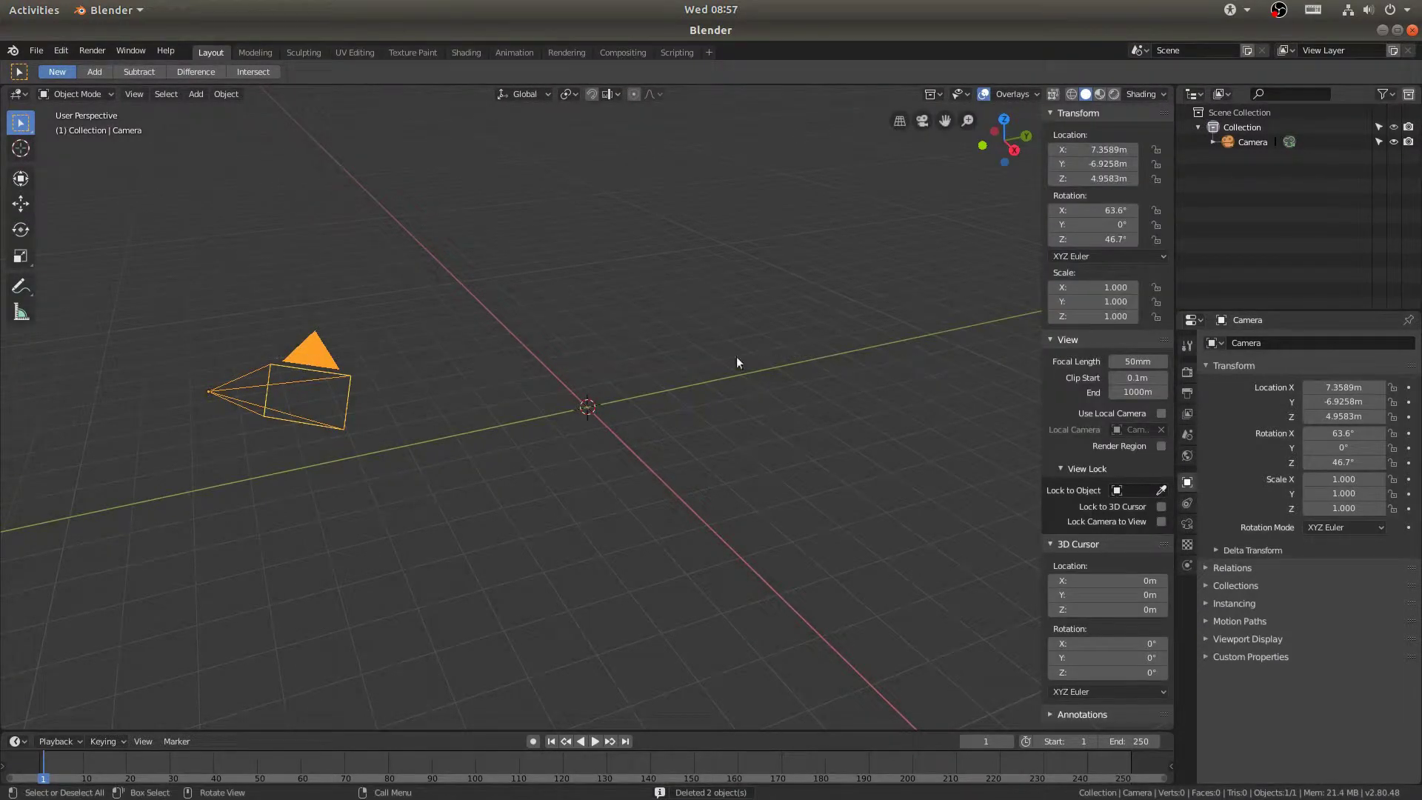
{"action": "left_click", "coordinate": [1103, 209]}
{"action": "type", "text": "0"}
{"action": "key", "text": "Tab"}
{"action": "key", "text": "Tab"}
{"action": "type", "text": "0"}
{"action": "key", "text": "Return"}
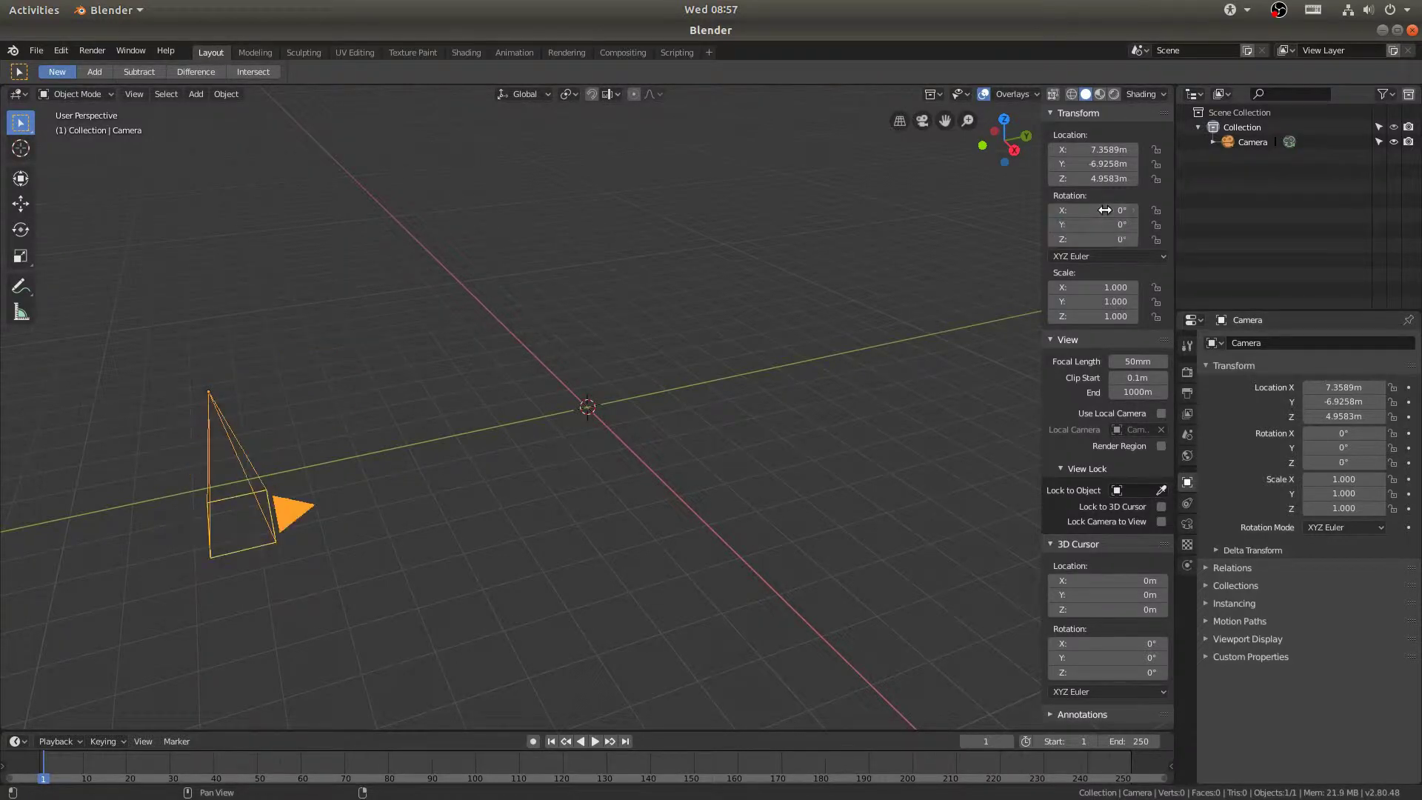
Step: Set the camera's X, Y and Z location to 0 m, placing it at the world origin
{"action": "left_click", "coordinate": [1090, 145]}
{"action": "type", "text": "0"}
{"action": "key", "text": "Tab"}
{"action": "type", "text": "0"}
{"action": "key", "text": "Tab"}
{"action": "type", "text": "0"}
{"action": "key", "text": "Return"}
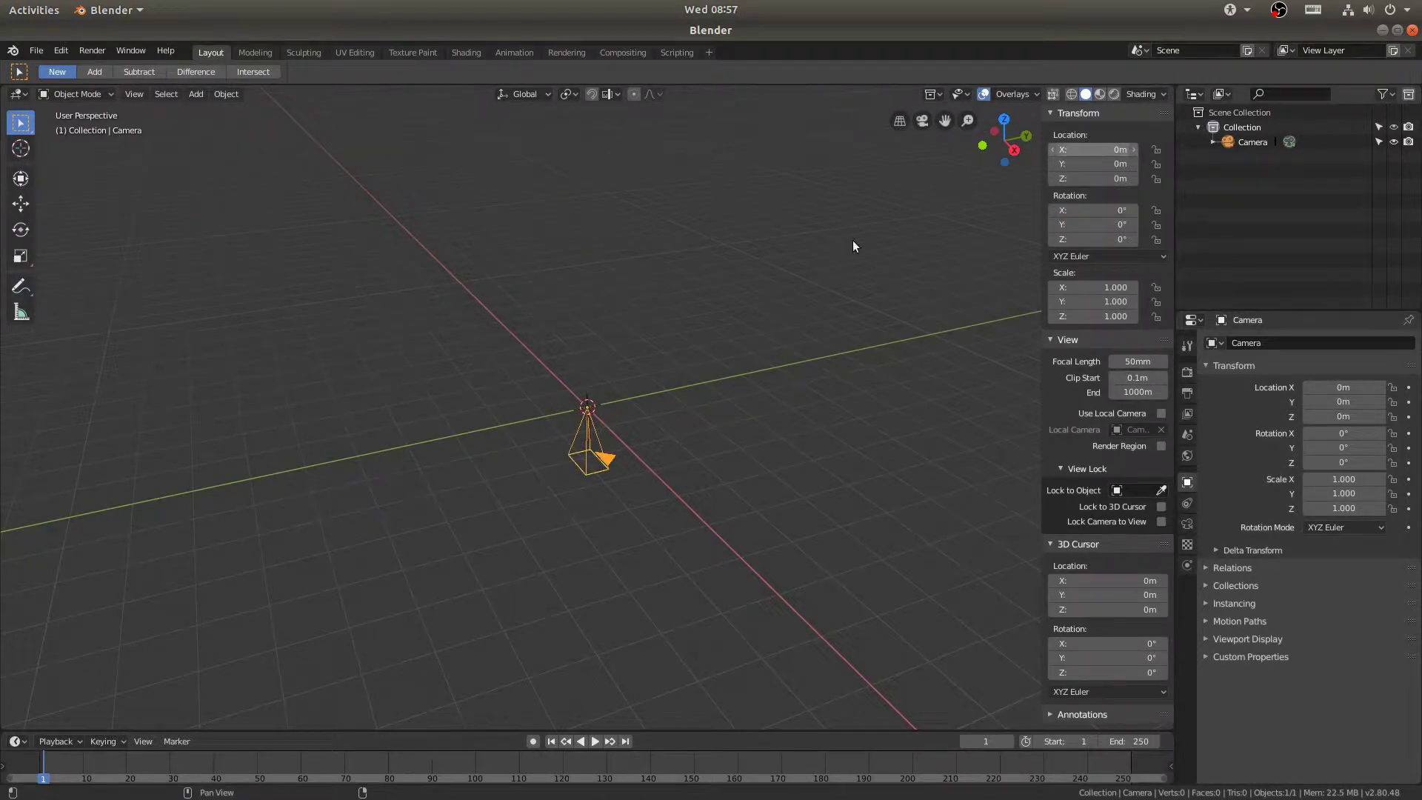
Step: Rotate the camera 90° about the global X axis and look through it
{"action": "middle_click_drag", "start_coordinate": [711, 419], "coordinate": [663, 405]}
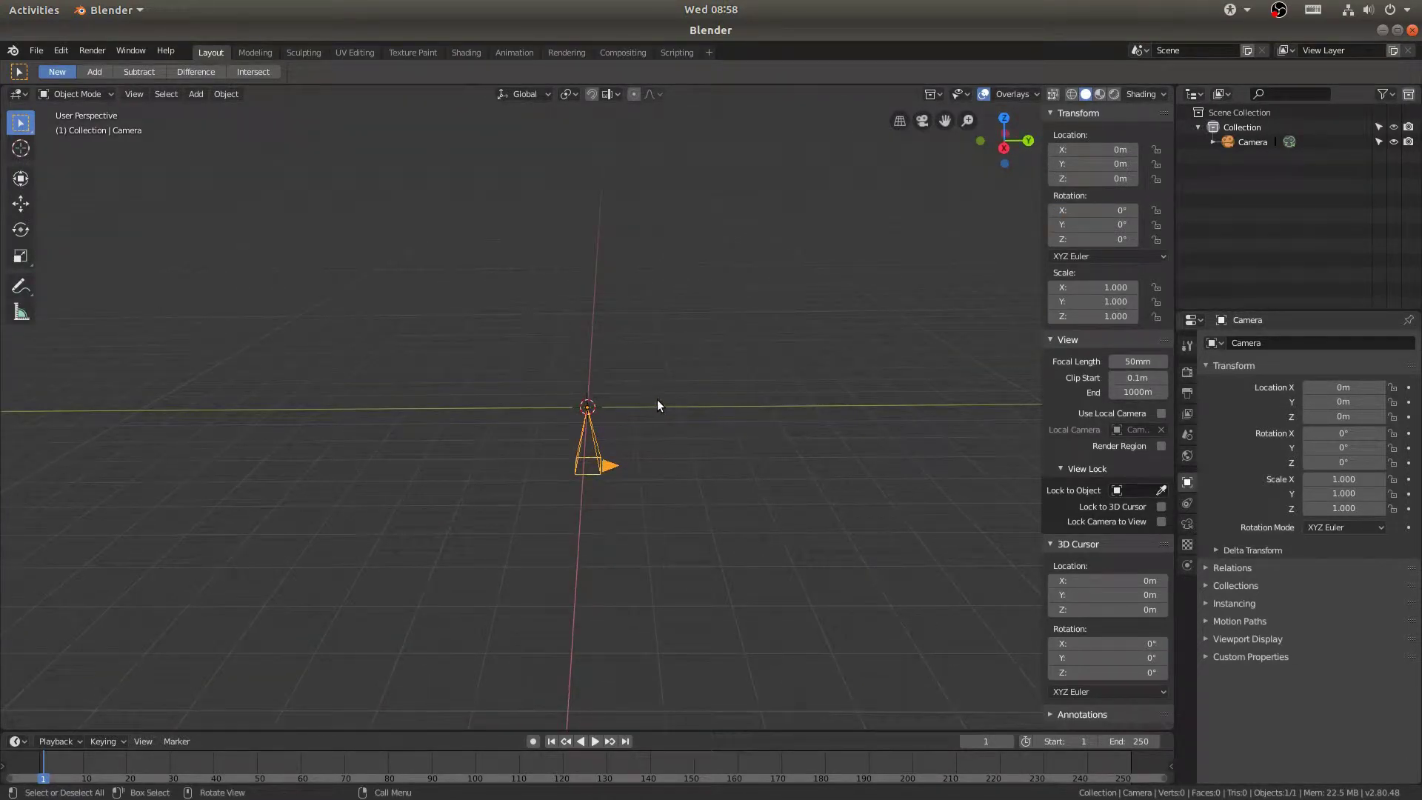
{"action": "key", "text": "r"}
{"action": "key", "text": "x"}
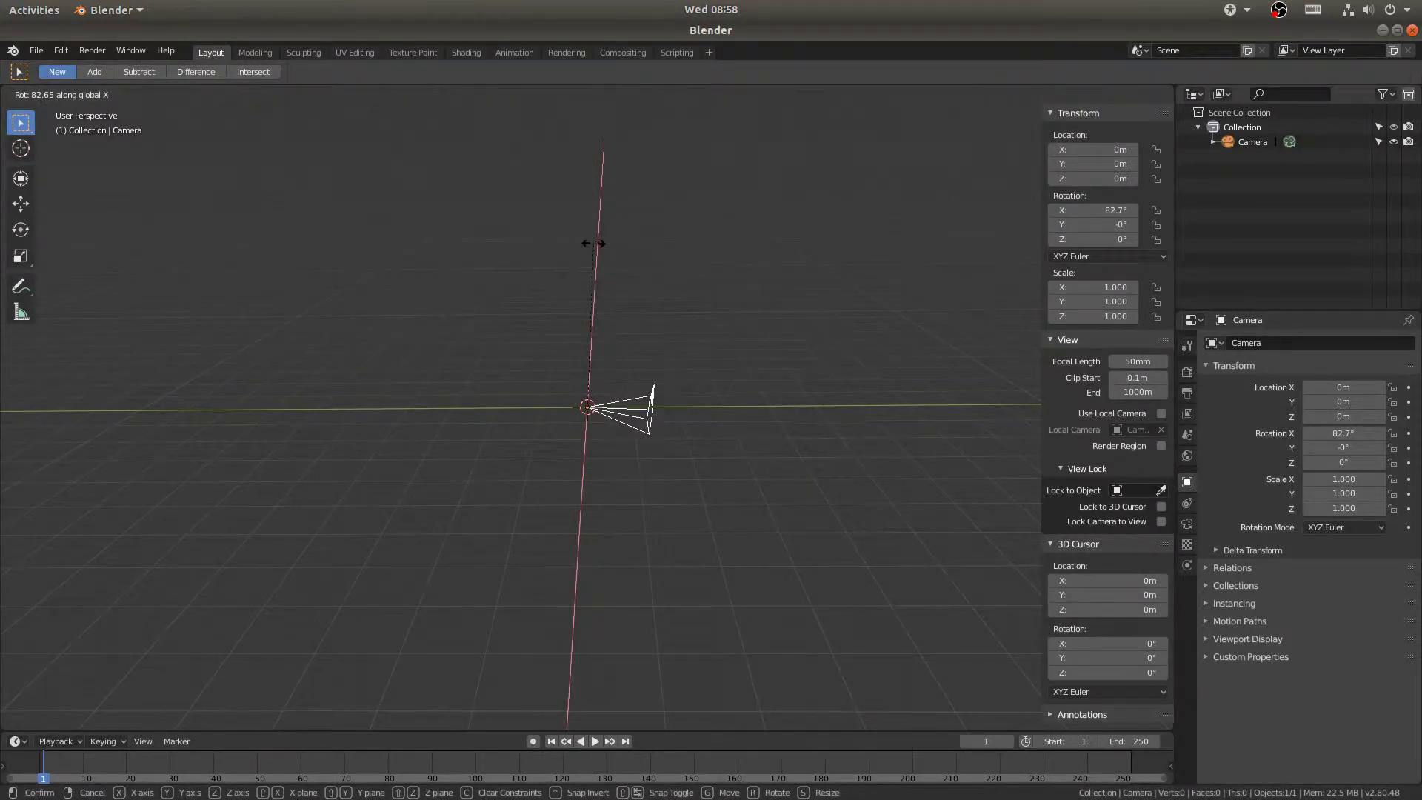
{"action": "type", "text": "90"}
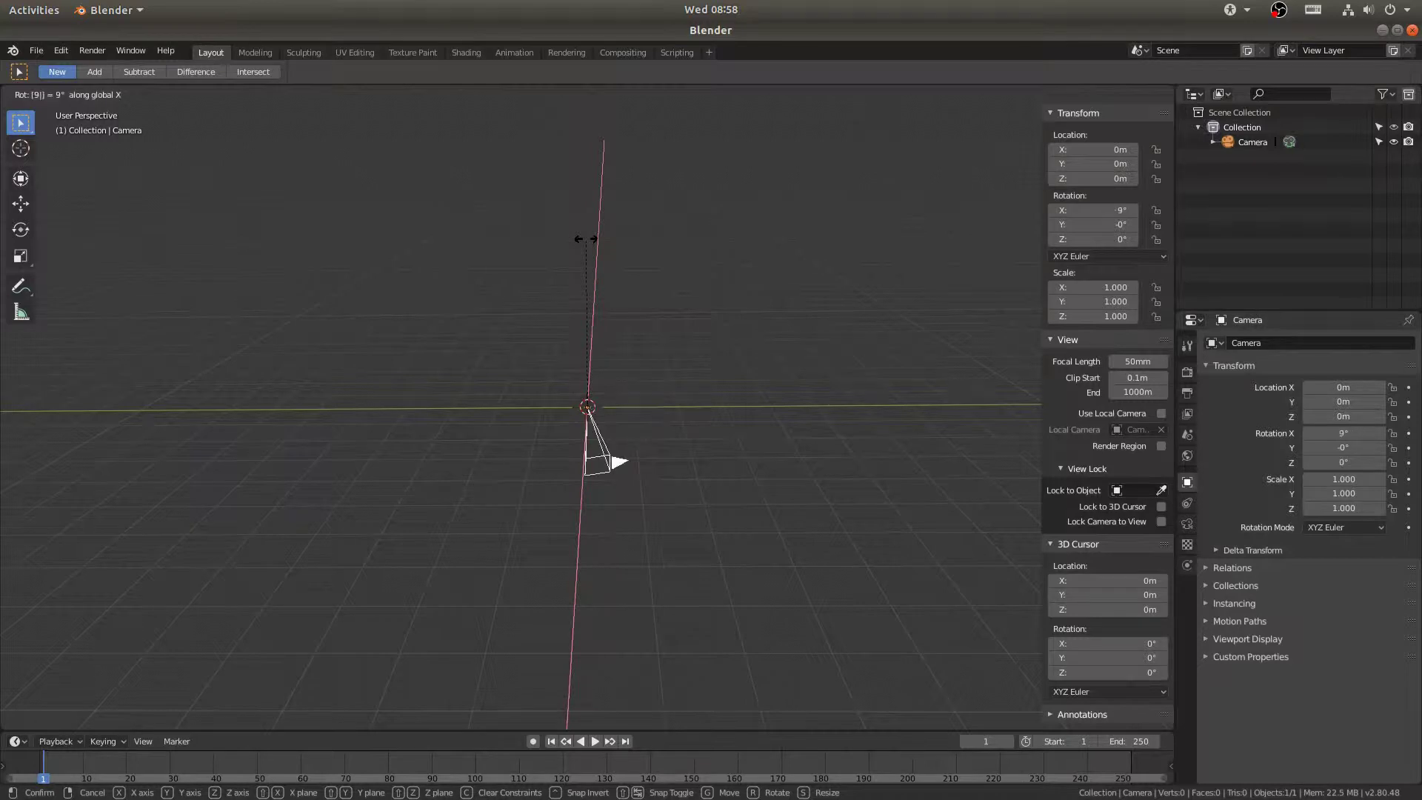
{"action": "key", "text": "Return"}
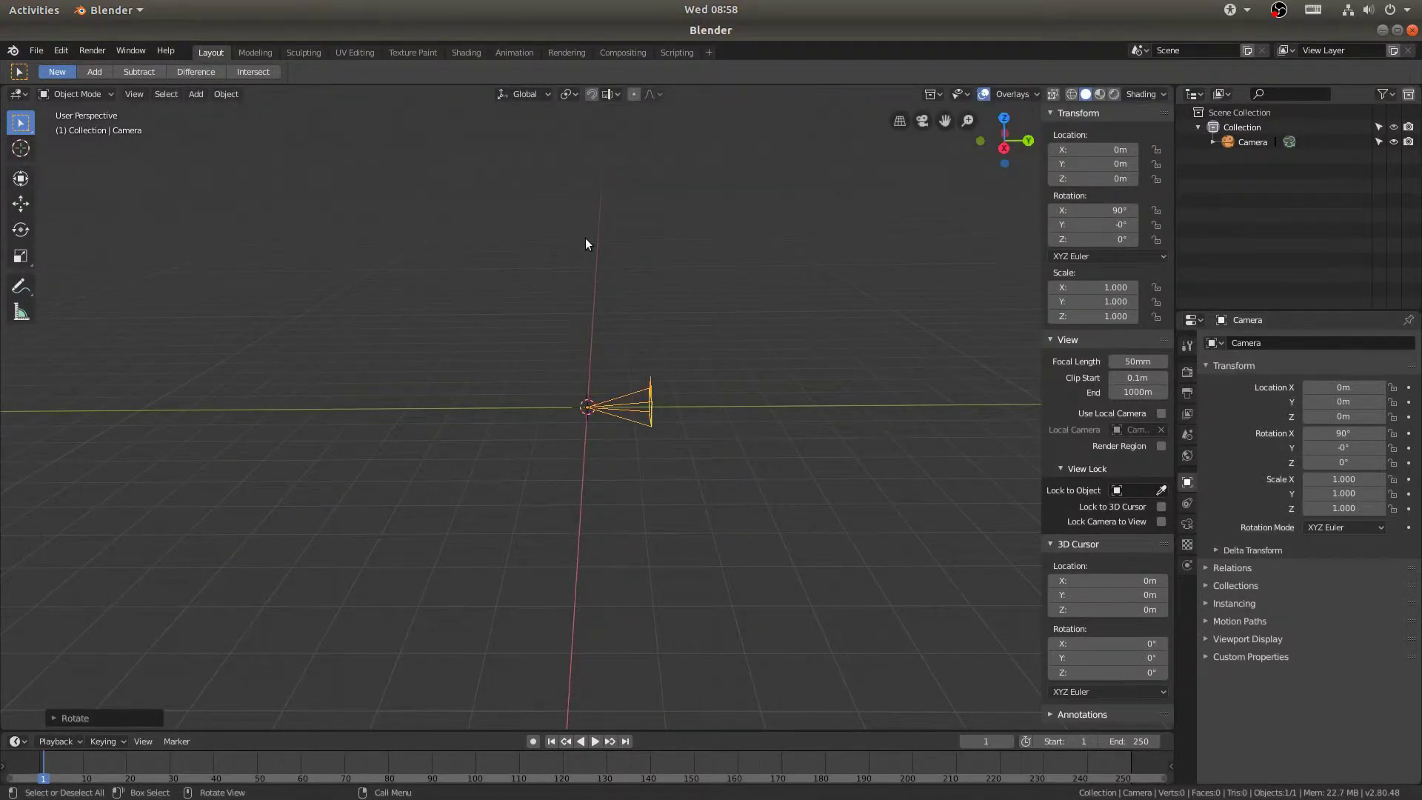
{"action": "key", "text": "KP_0"}
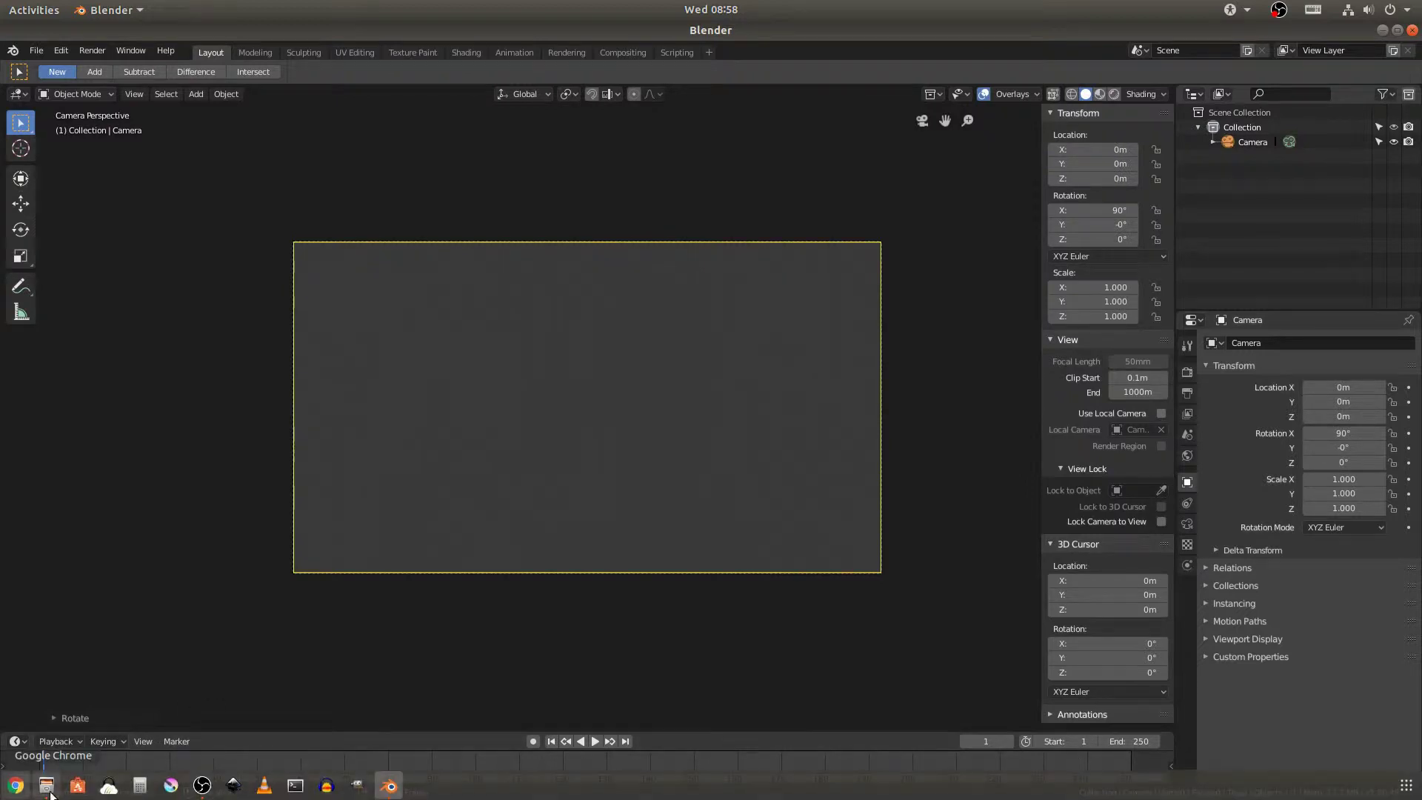
Step: Switch to the Files window and view the image properties of IMG_20190308_080557.jpg in the viewlayers folder
{"action": "left_click", "coordinate": [46, 785]}
{"action": "left_click", "coordinate": [955, 295]}
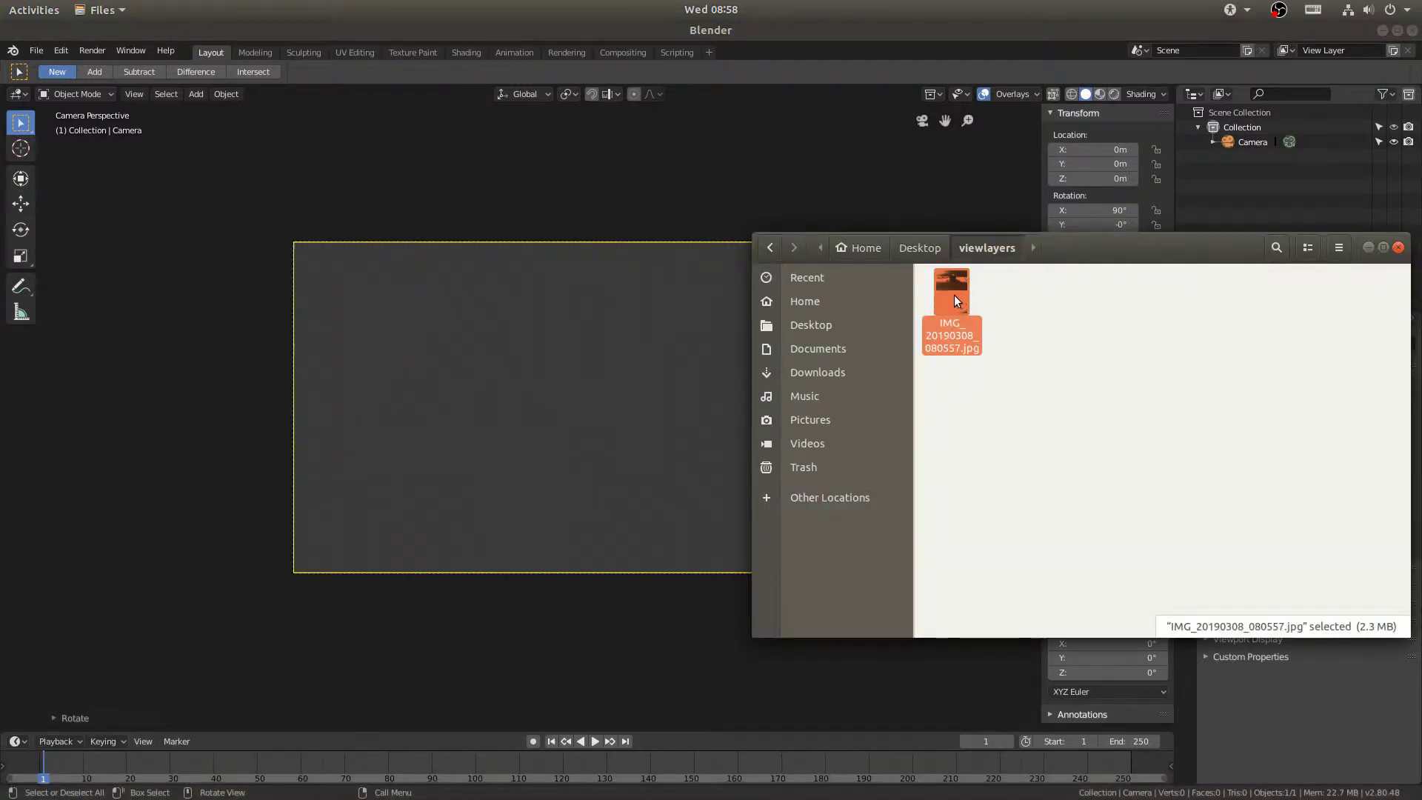
{"action": "right_click", "coordinate": [954, 295]}
{"action": "left_click", "coordinate": [1033, 496]}
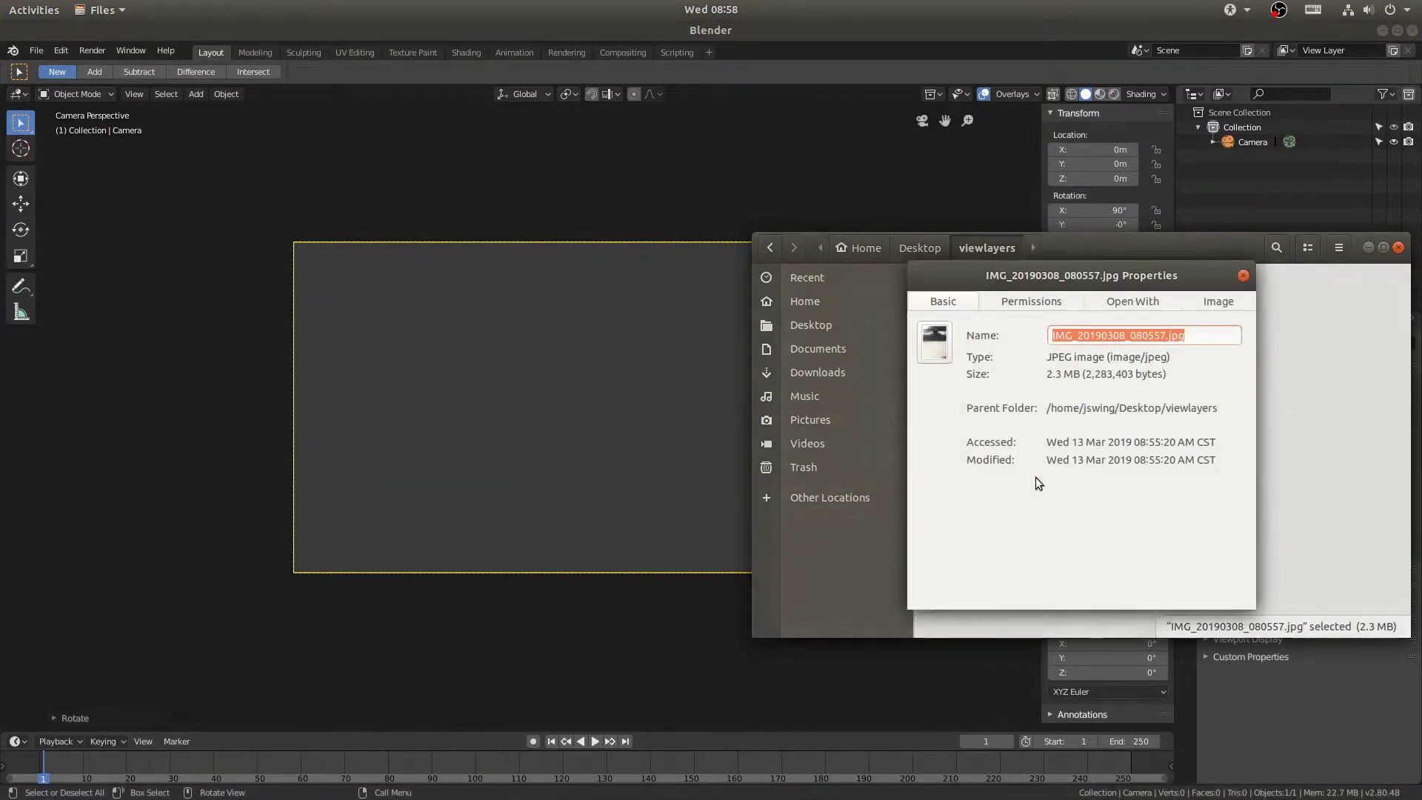
{"action": "left_click", "coordinate": [1201, 302]}
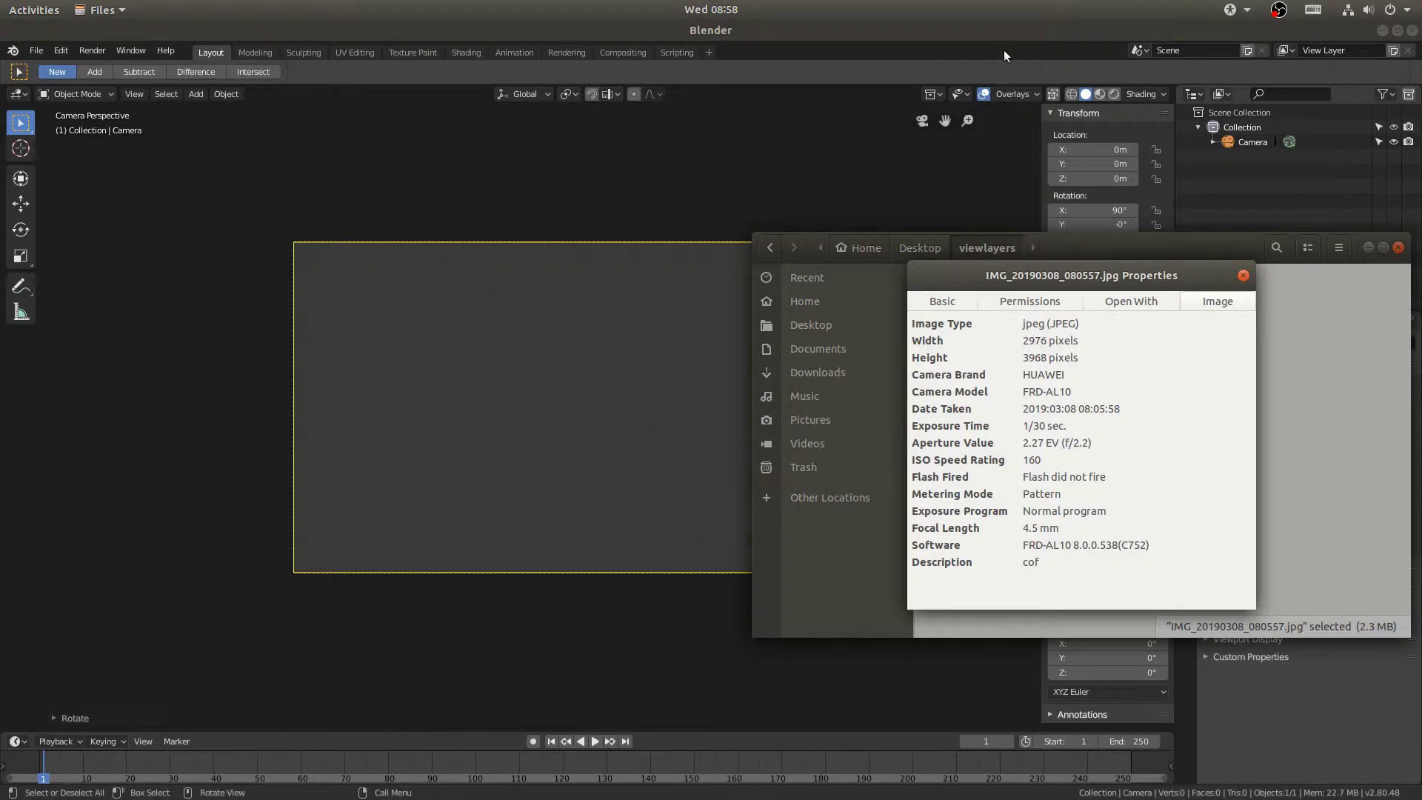
Step: Return to Blender and set the output Resolution X to 2976 px to match the photo's width
{"action": "left_click", "coordinate": [996, 32]}
{"action": "left_click", "coordinate": [1187, 392]}
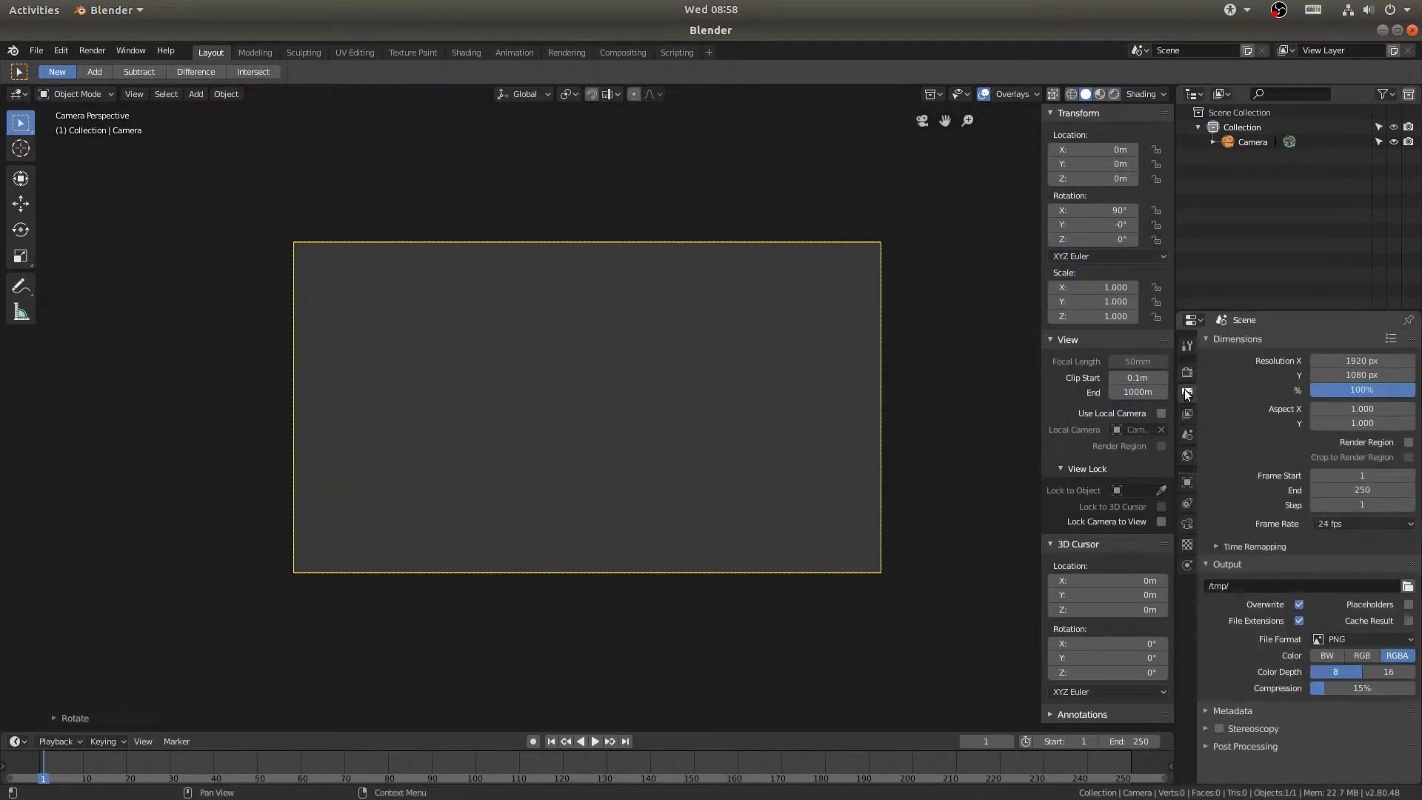
{"action": "left_click", "coordinate": [1359, 360]}
{"action": "type", "text": "2976"}
{"action": "key", "text": "Return"}
Step: Check the photo's height in its file properties and set the output Resolution Y to 3968 px
{"action": "mouse_move", "coordinate": [155, 783]}
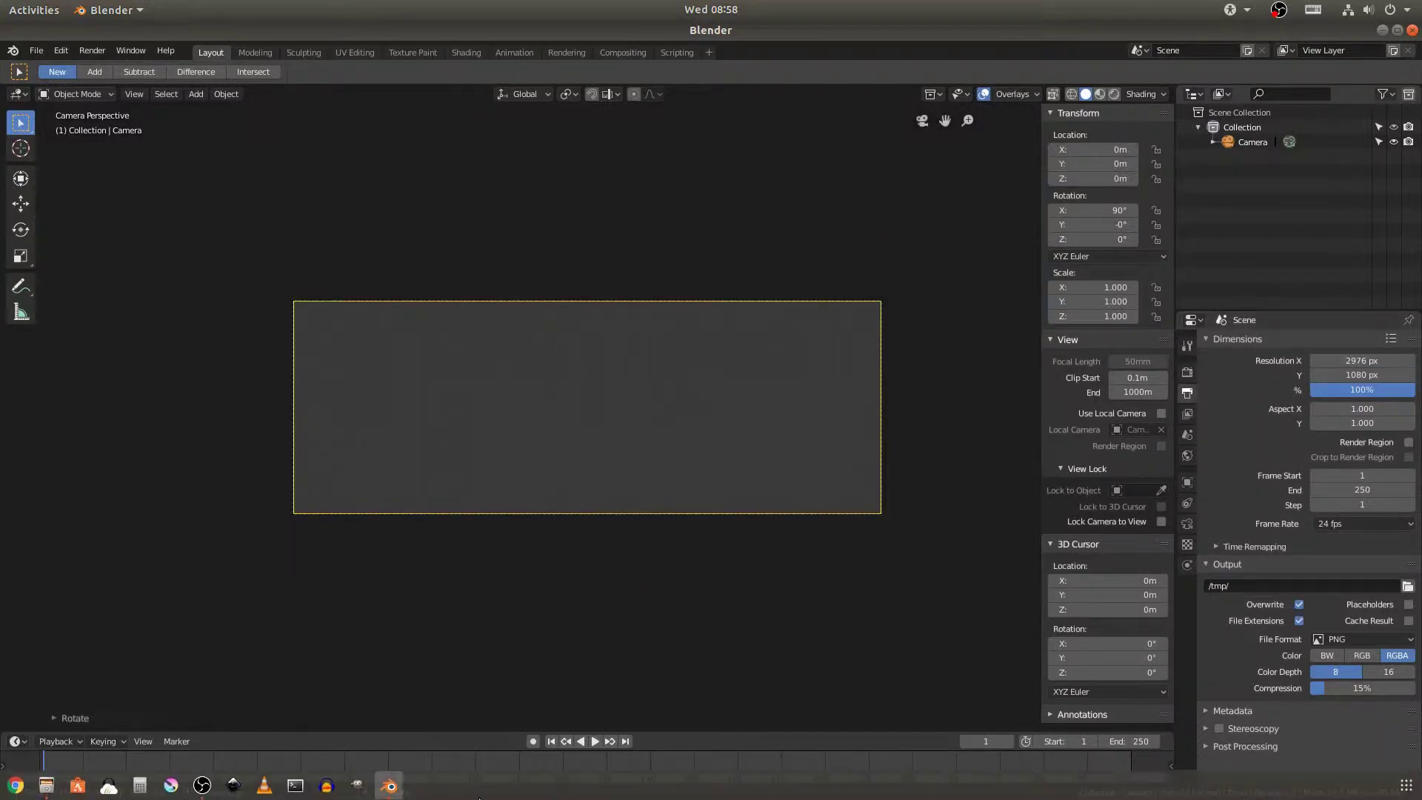
{"action": "left_click", "coordinate": [46, 785]}
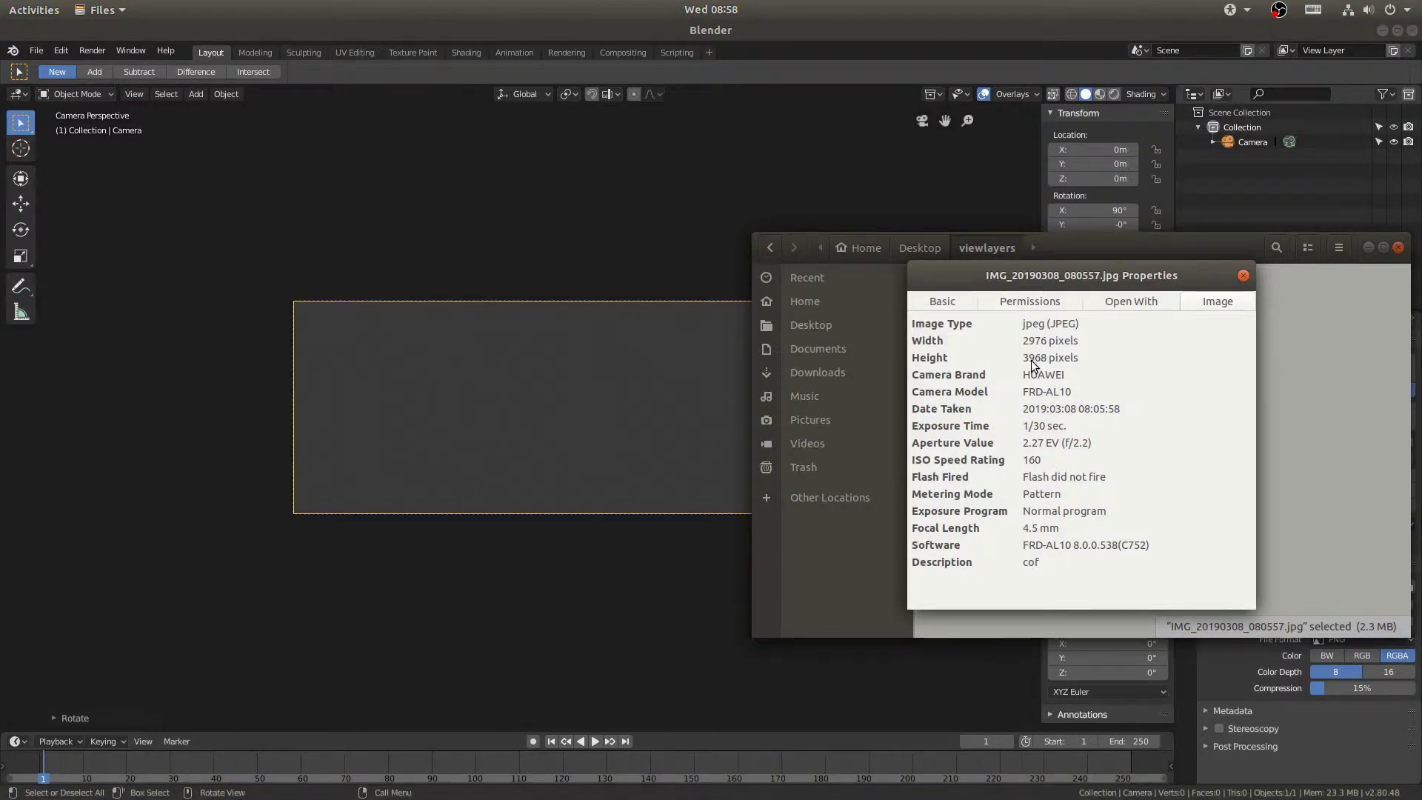
{"action": "left_click", "coordinate": [989, 49]}
{"action": "left_click", "coordinate": [1351, 376]}
{"action": "type", "text": "3968"}
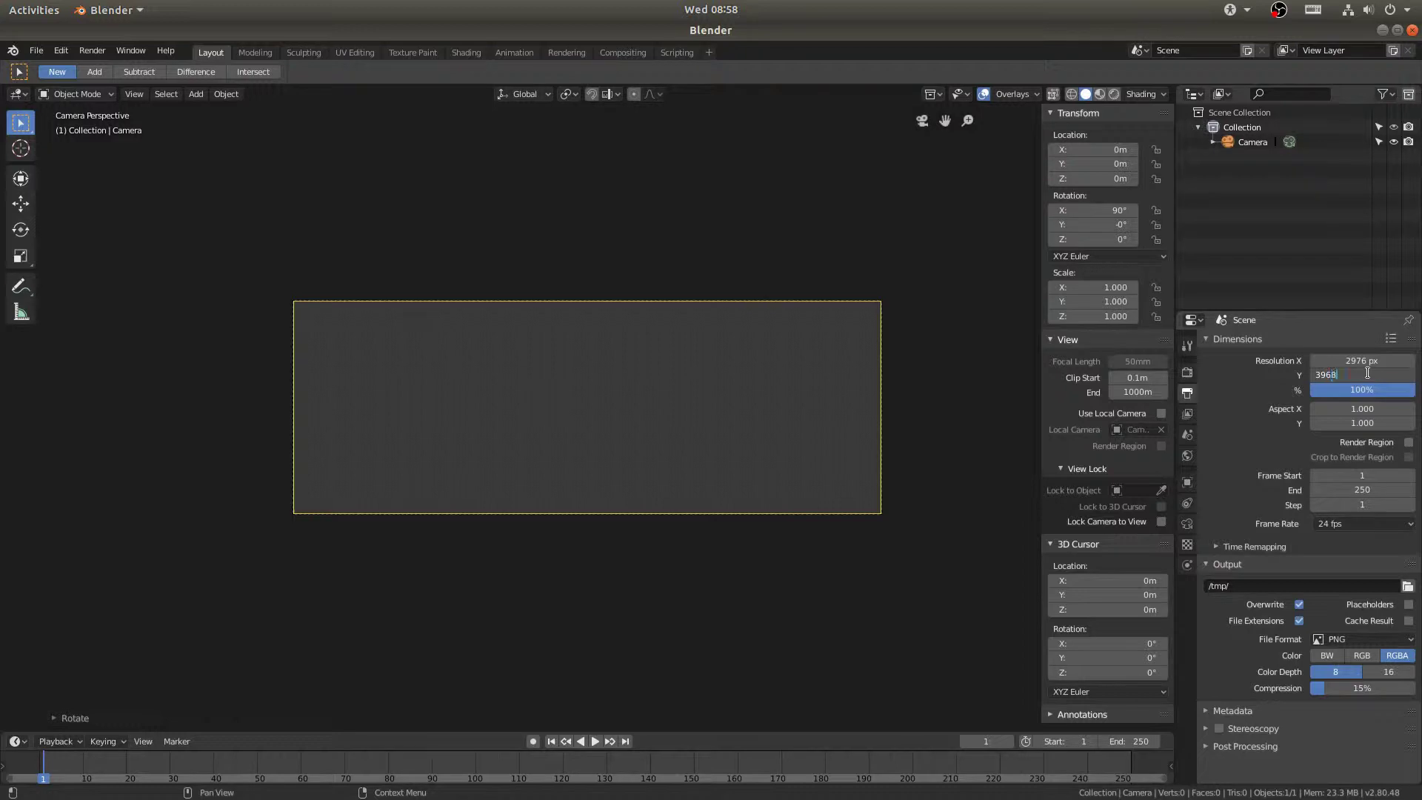
{"action": "key", "text": "Return"}
Step: Set the render output path to the viewlayers folder on the Desktop
{"action": "left_click", "coordinate": [1407, 586]}
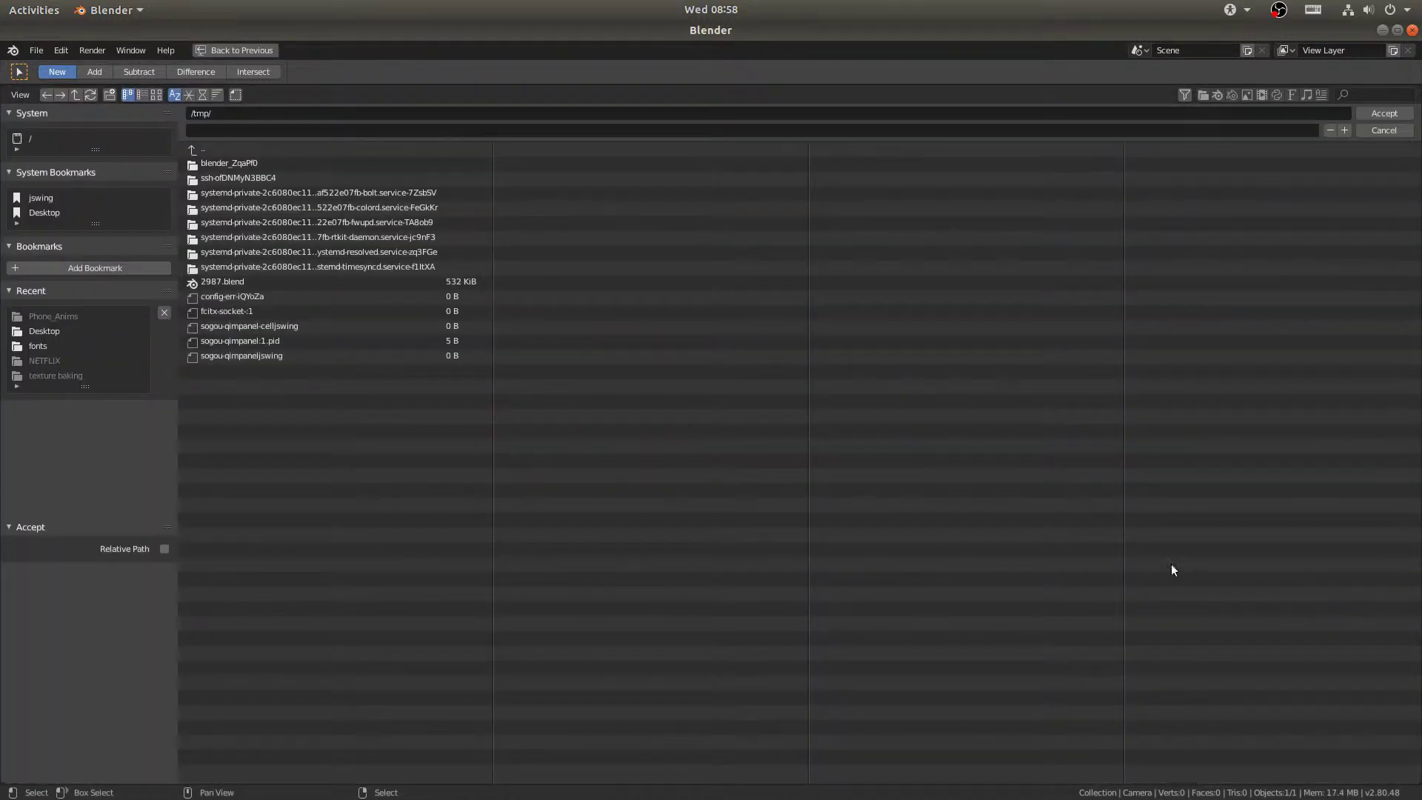
{"action": "left_click", "coordinate": [259, 111]}
{"action": "type", "text": "/home/jswing/Desktop/viewlayers"}
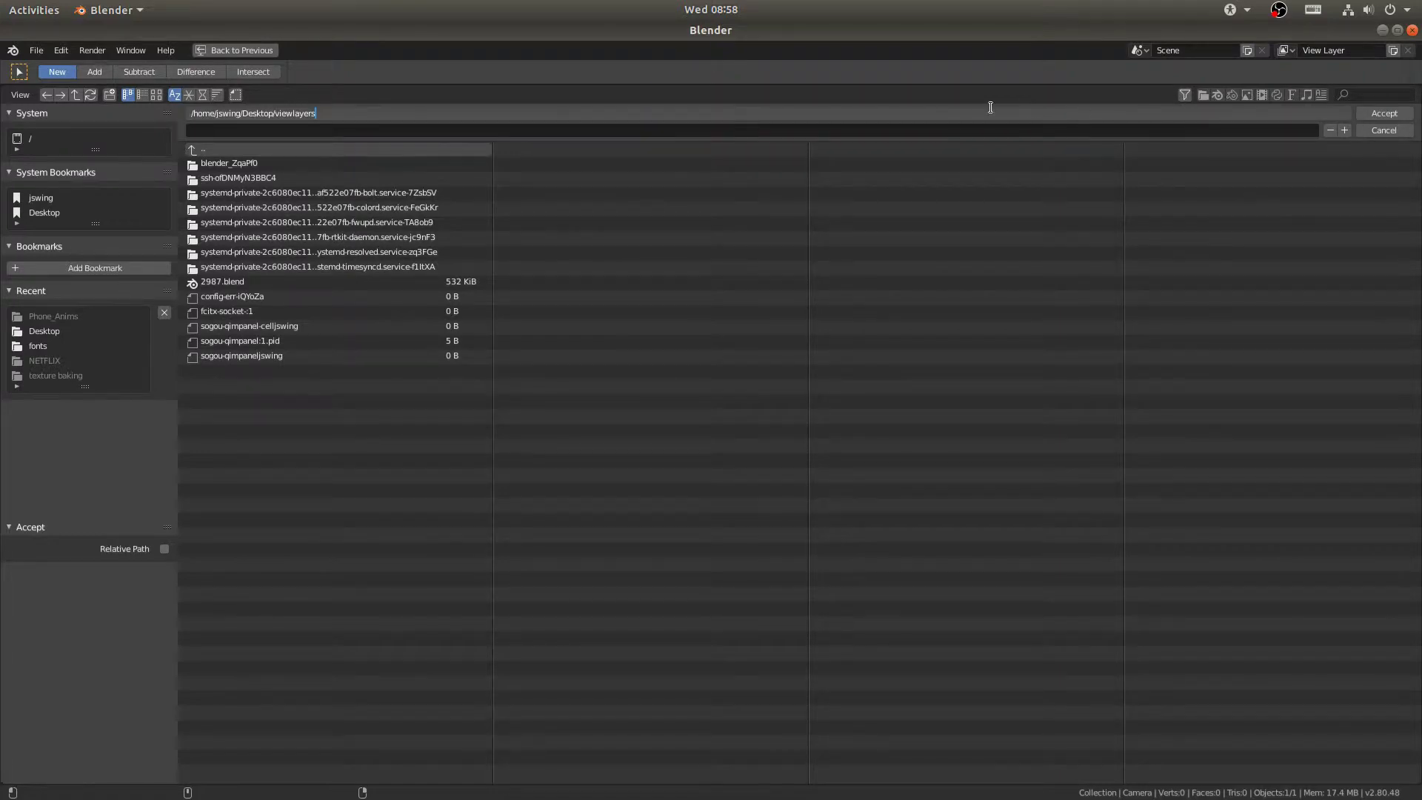
{"action": "key", "text": "Return"}
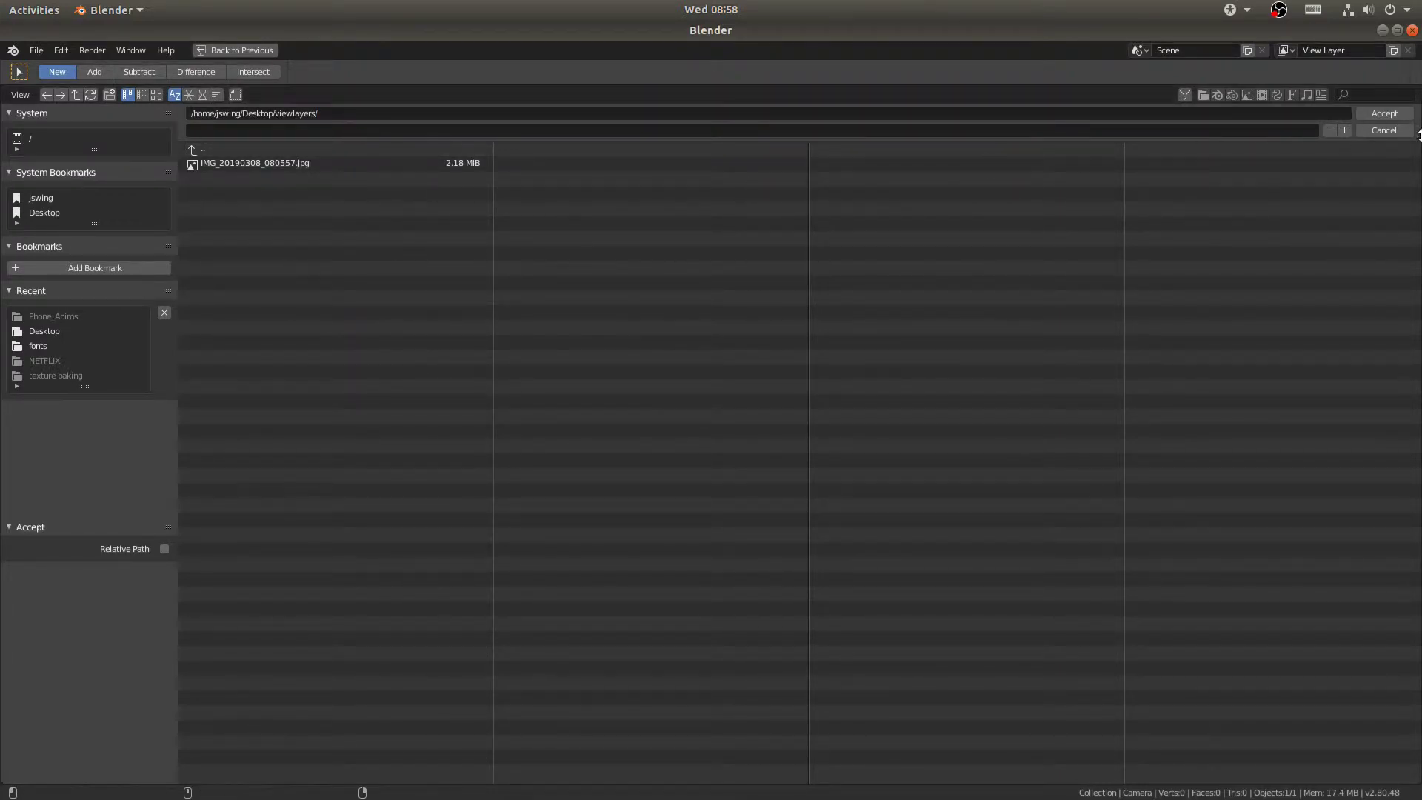
{"action": "left_click", "coordinate": [1385, 114]}
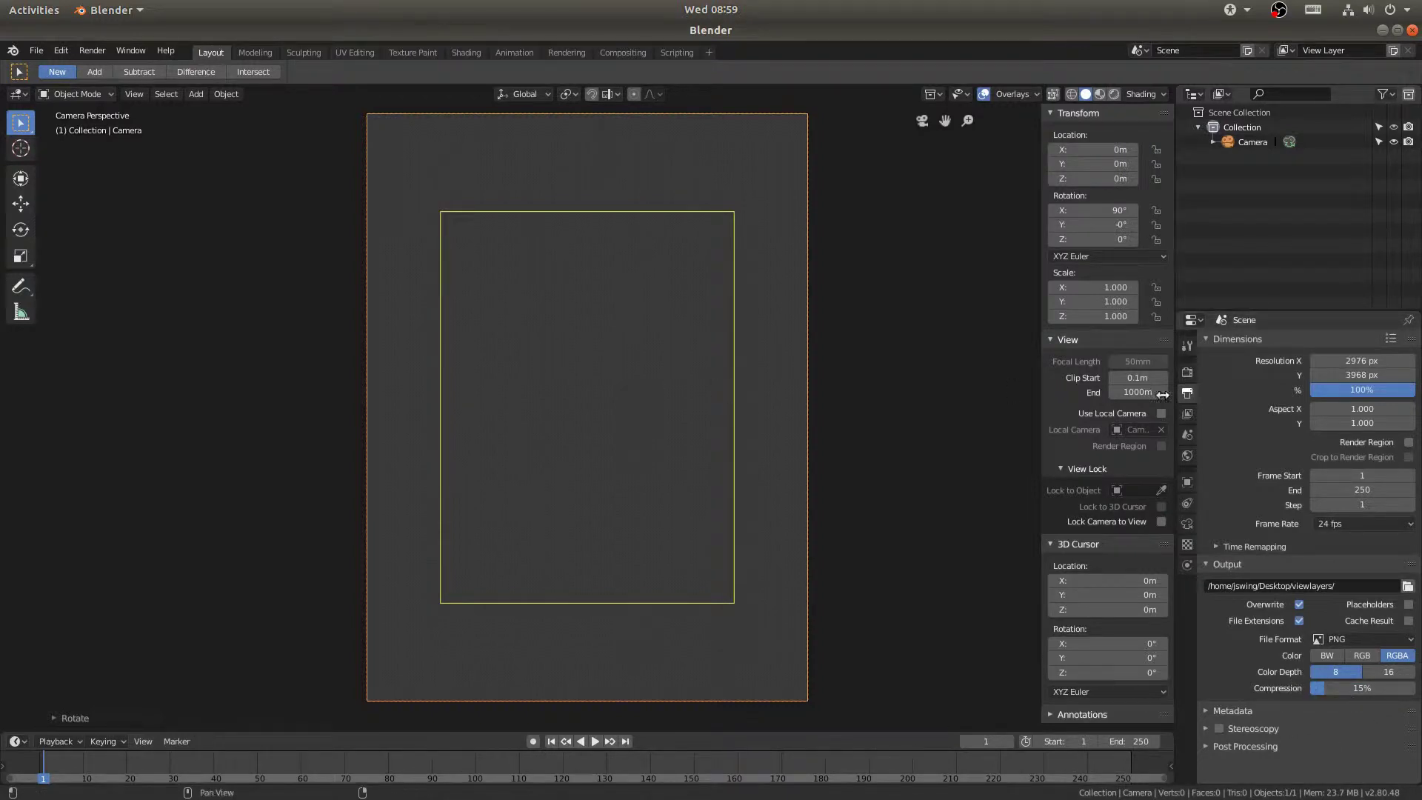
Step: Set the camera's focal length to 35 mm, keeping Millimeters as the lens unit
{"action": "left_click", "coordinate": [1185, 524]}
{"action": "left_click", "coordinate": [1344, 429]}
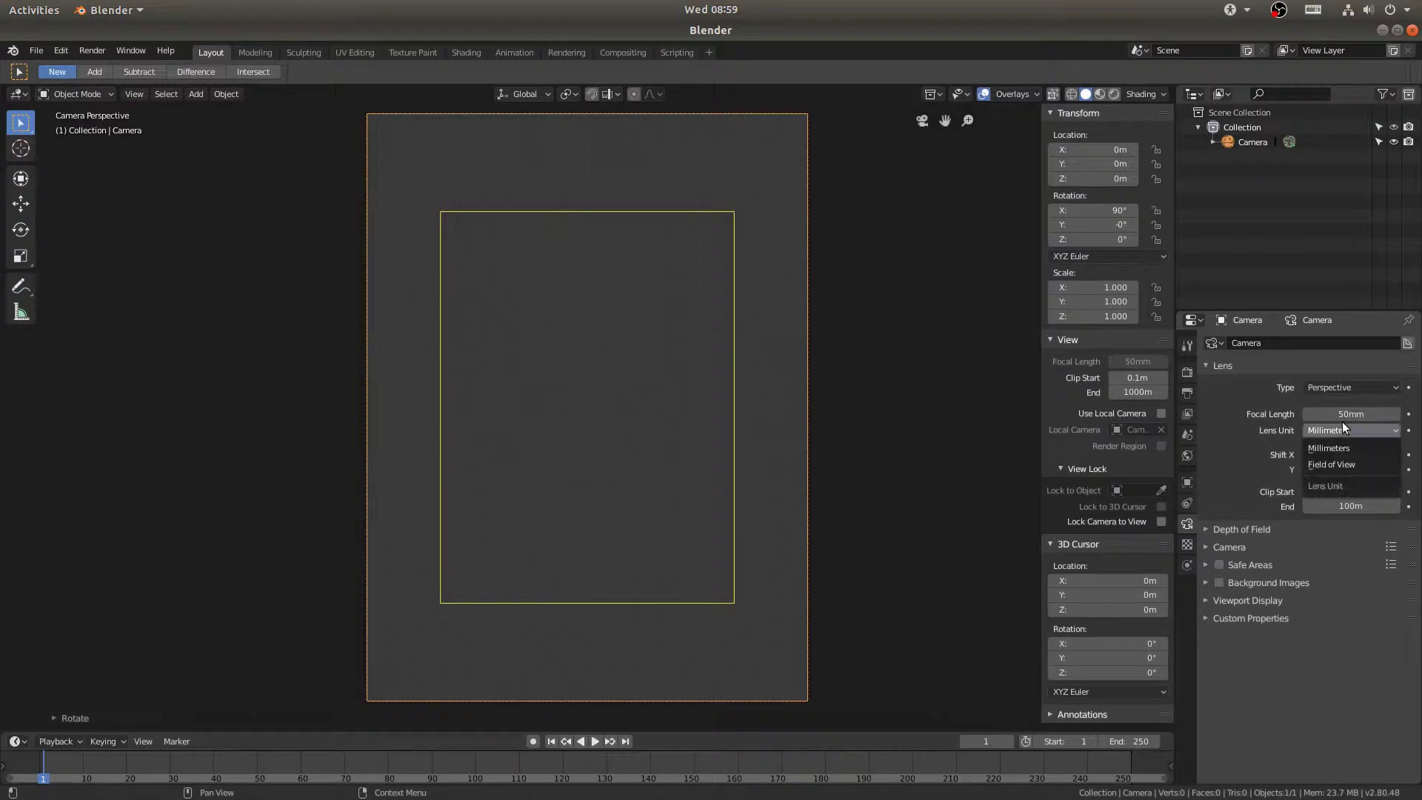
{"action": "left_click", "coordinate": [1332, 415]}
{"action": "type", "text": "35"}
{"action": "key", "text": "Return"}
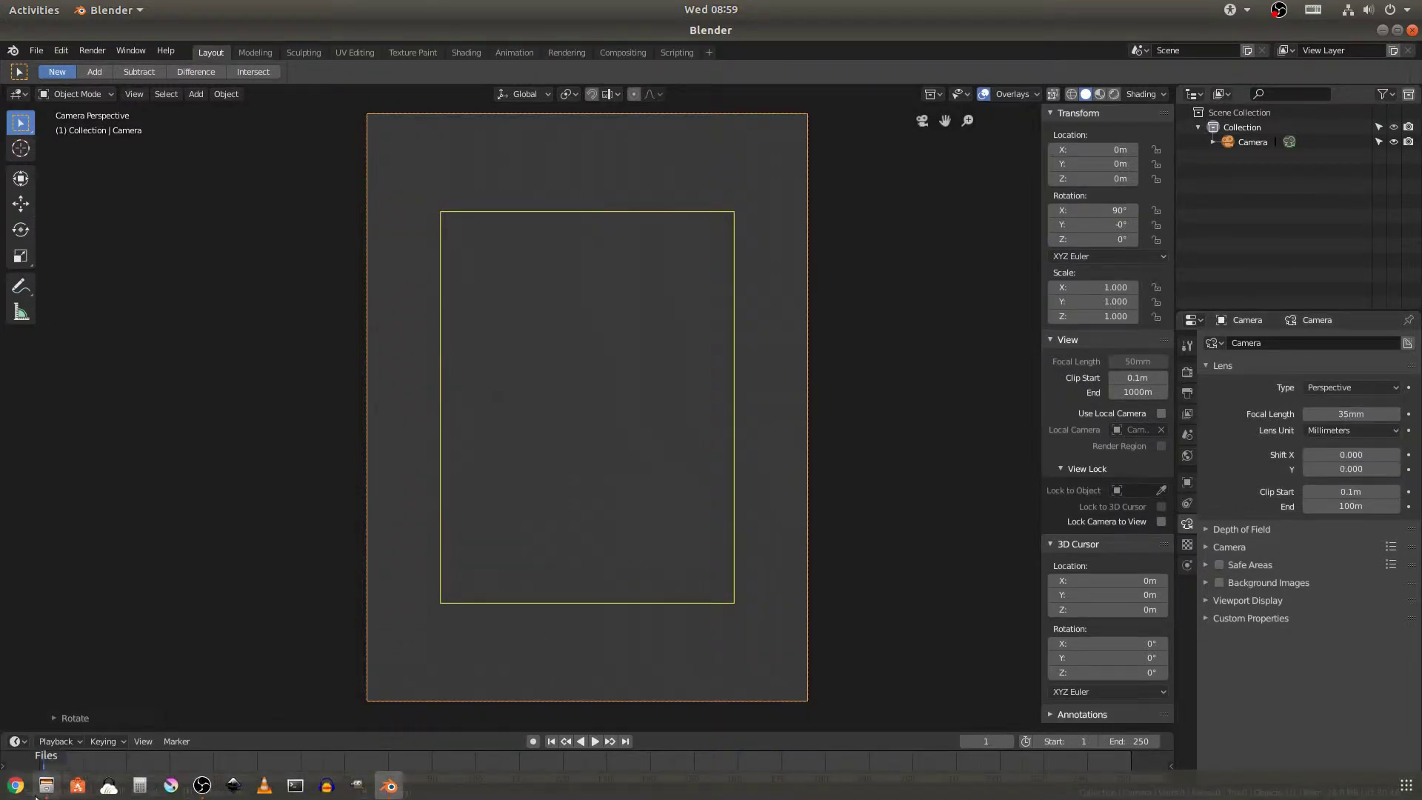
Step: Check the photo's focal length in its file properties, close the properties and switch back to Blender
{"action": "left_click", "coordinate": [37, 794]}
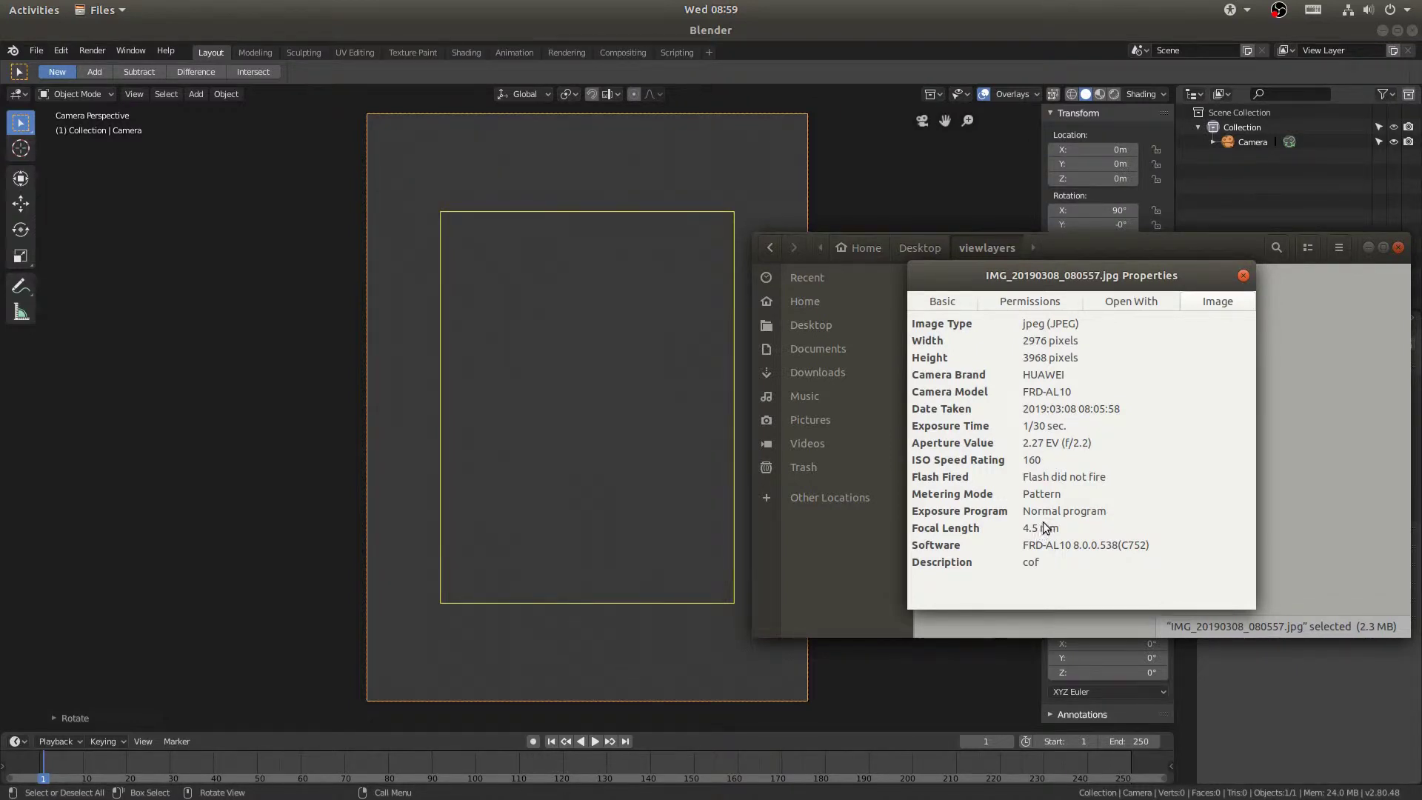
{"action": "left_click", "coordinate": [1243, 274]}
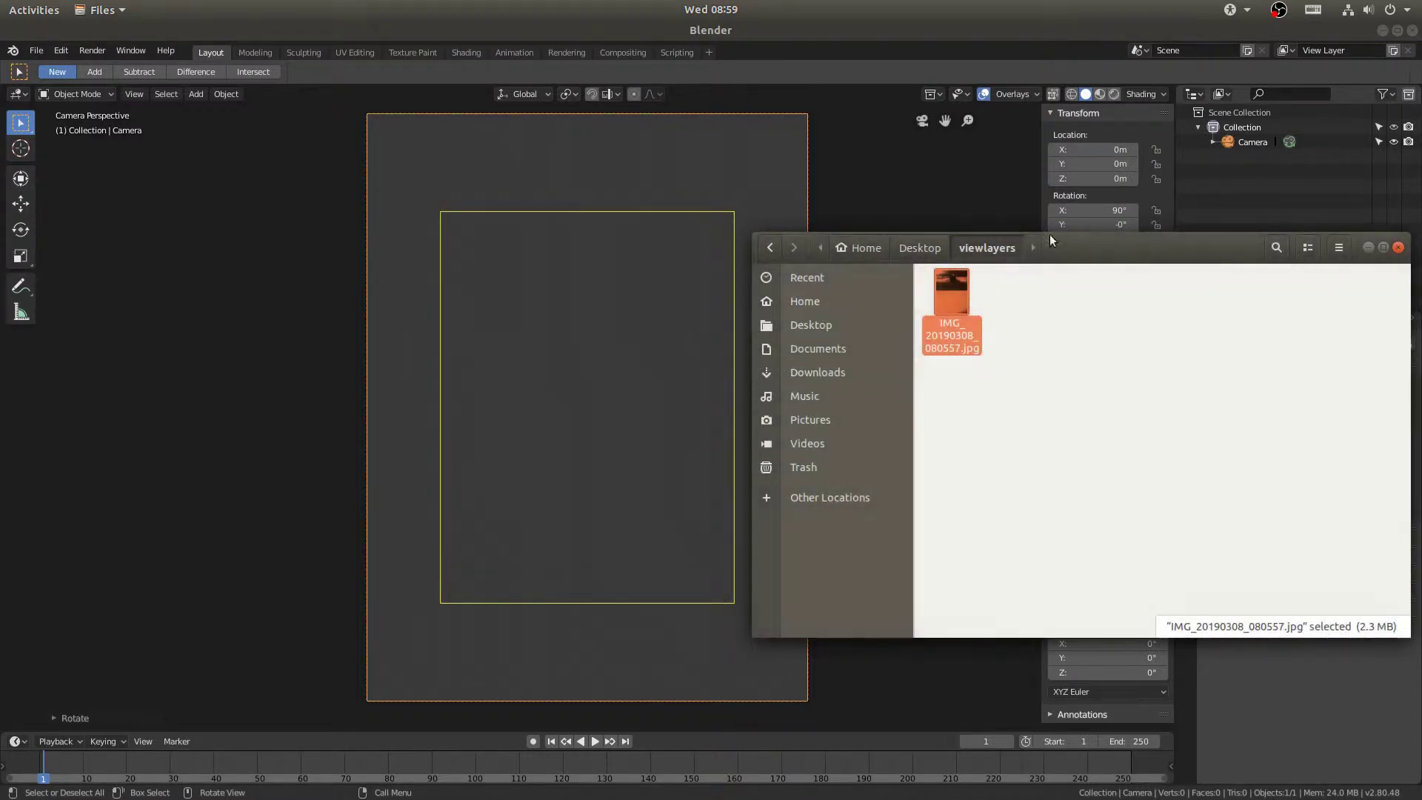
{"action": "left_click", "coordinate": [837, 27]}
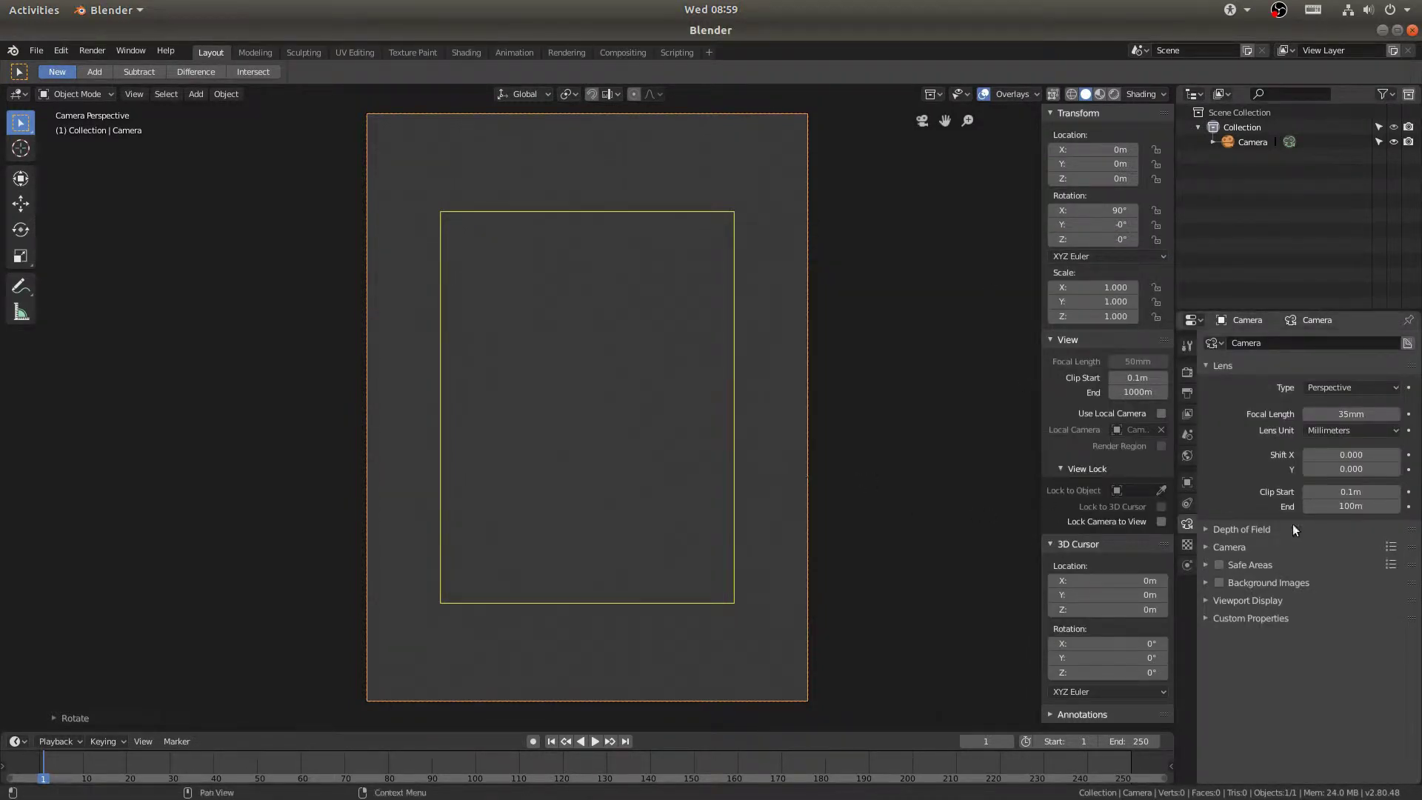
Step: Enable background images for the camera and add an empty image entry
{"action": "left_click", "coordinate": [1218, 583]}
{"action": "left_click", "coordinate": [1255, 584]}
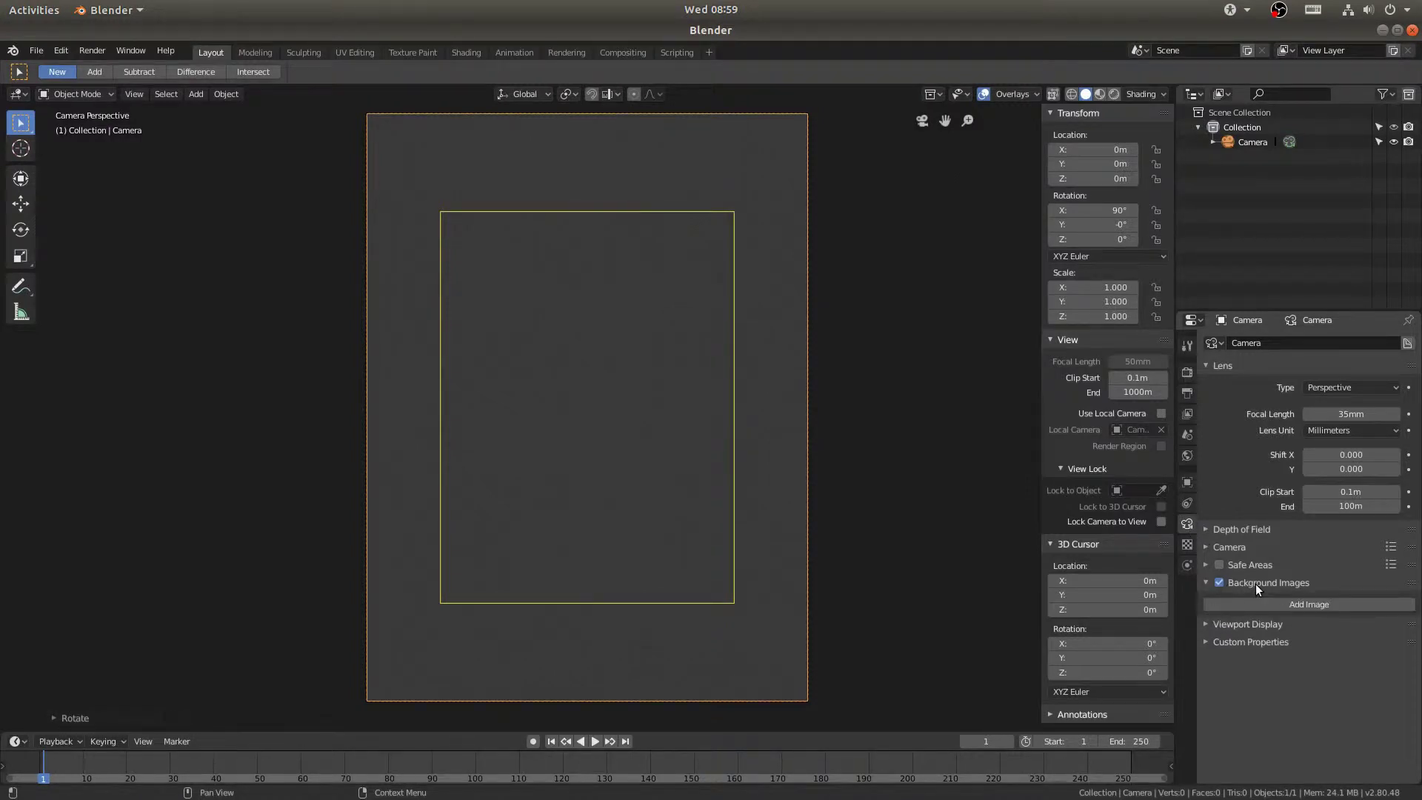
{"action": "left_click", "coordinate": [1292, 604]}
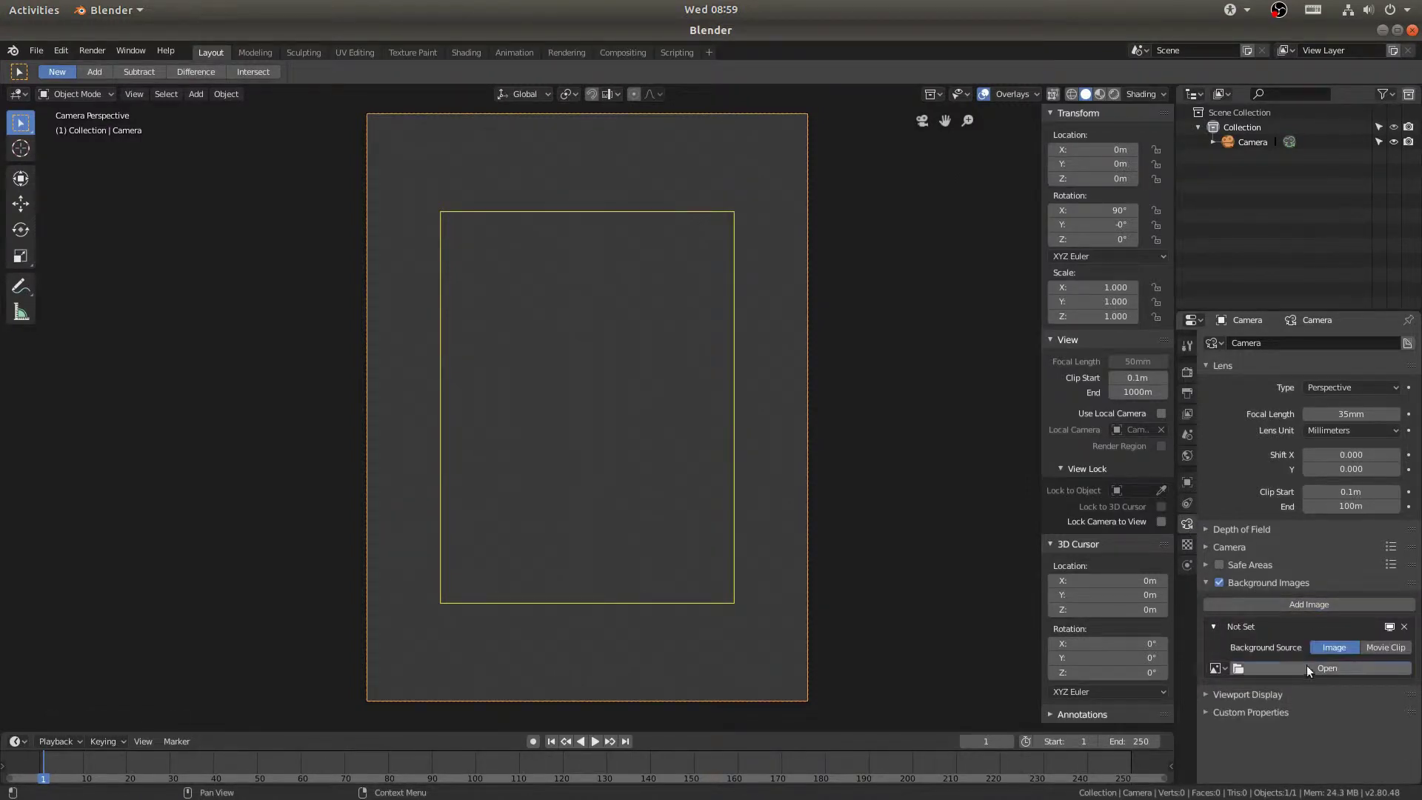
Step: Load IMG_20190308_080557.jpg from the Desktop's viewlayers folder as the camera's background image
{"action": "left_click", "coordinate": [1307, 666]}
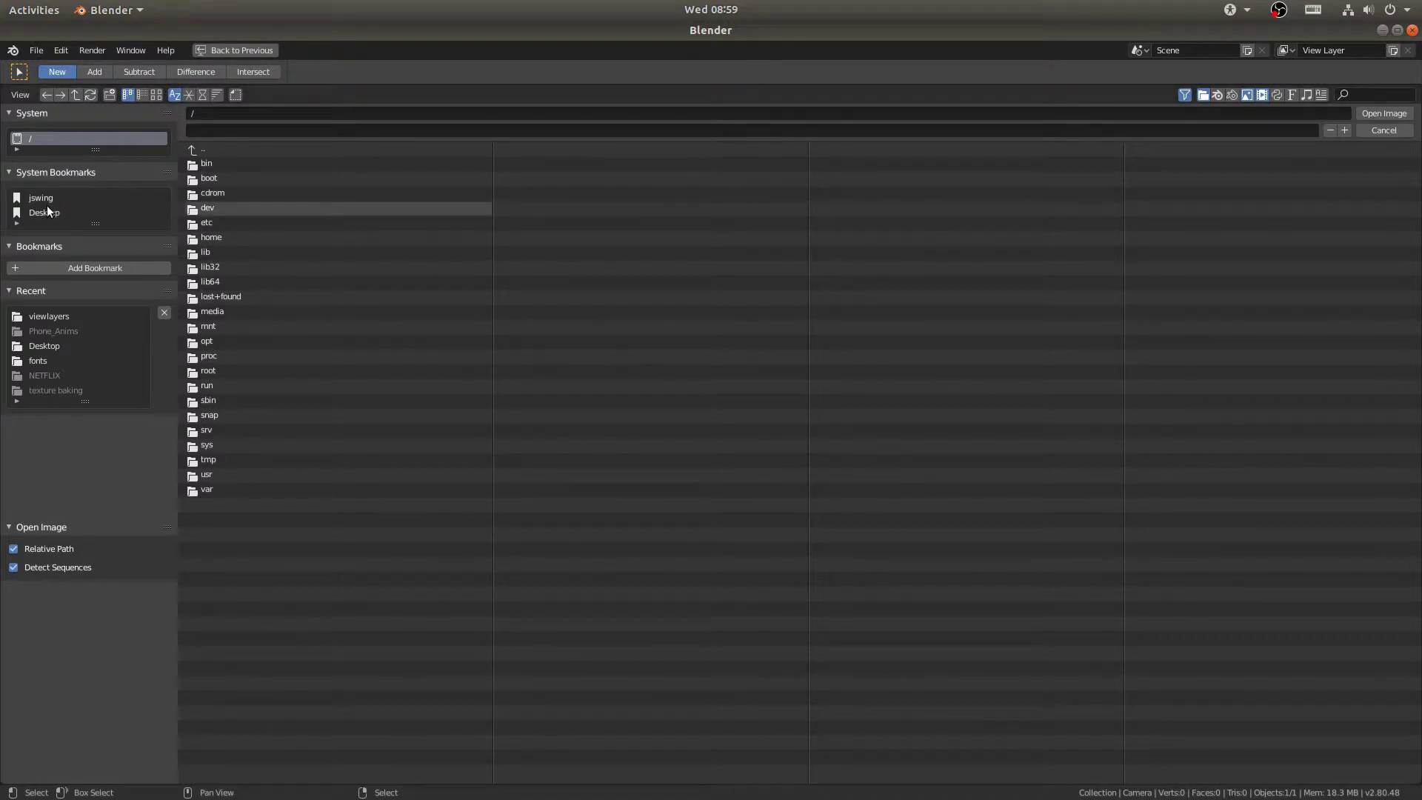
{"action": "left_click", "coordinate": [246, 113]}
{"action": "type", "text": "/home/jswing/Desktop/viewlayers"}
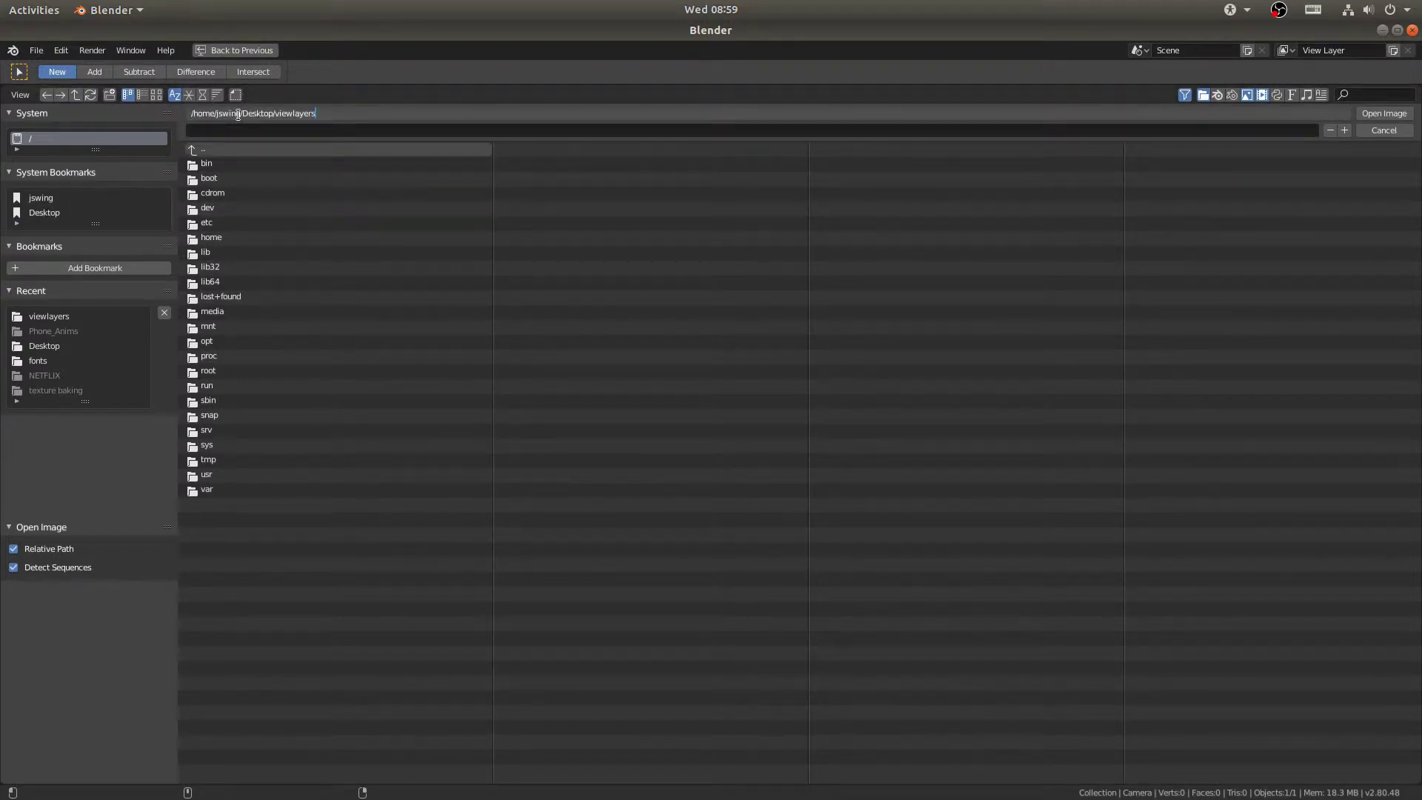
{"action": "key", "text": "Return"}
{"action": "left_click", "coordinate": [194, 164]}
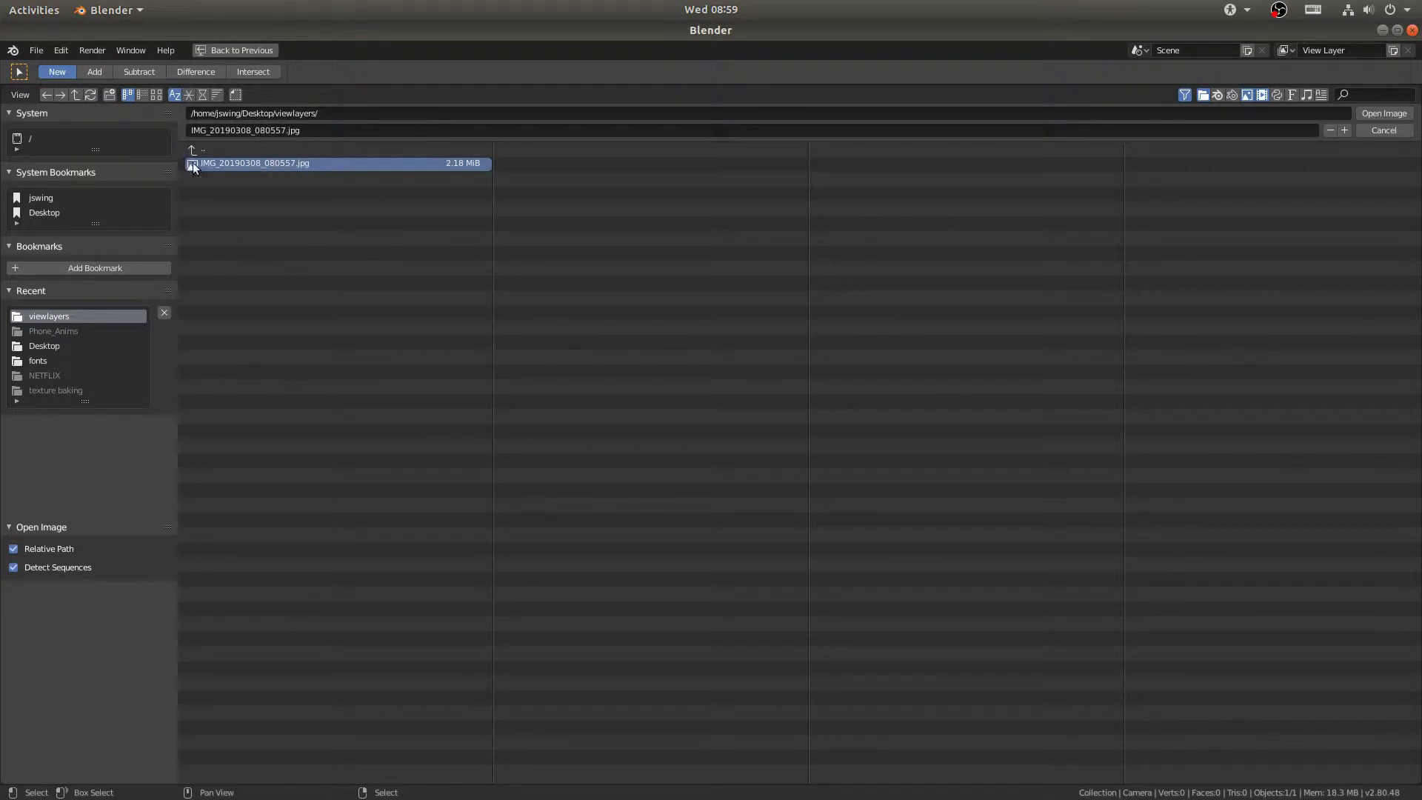
{"action": "left_click", "coordinate": [1384, 113]}
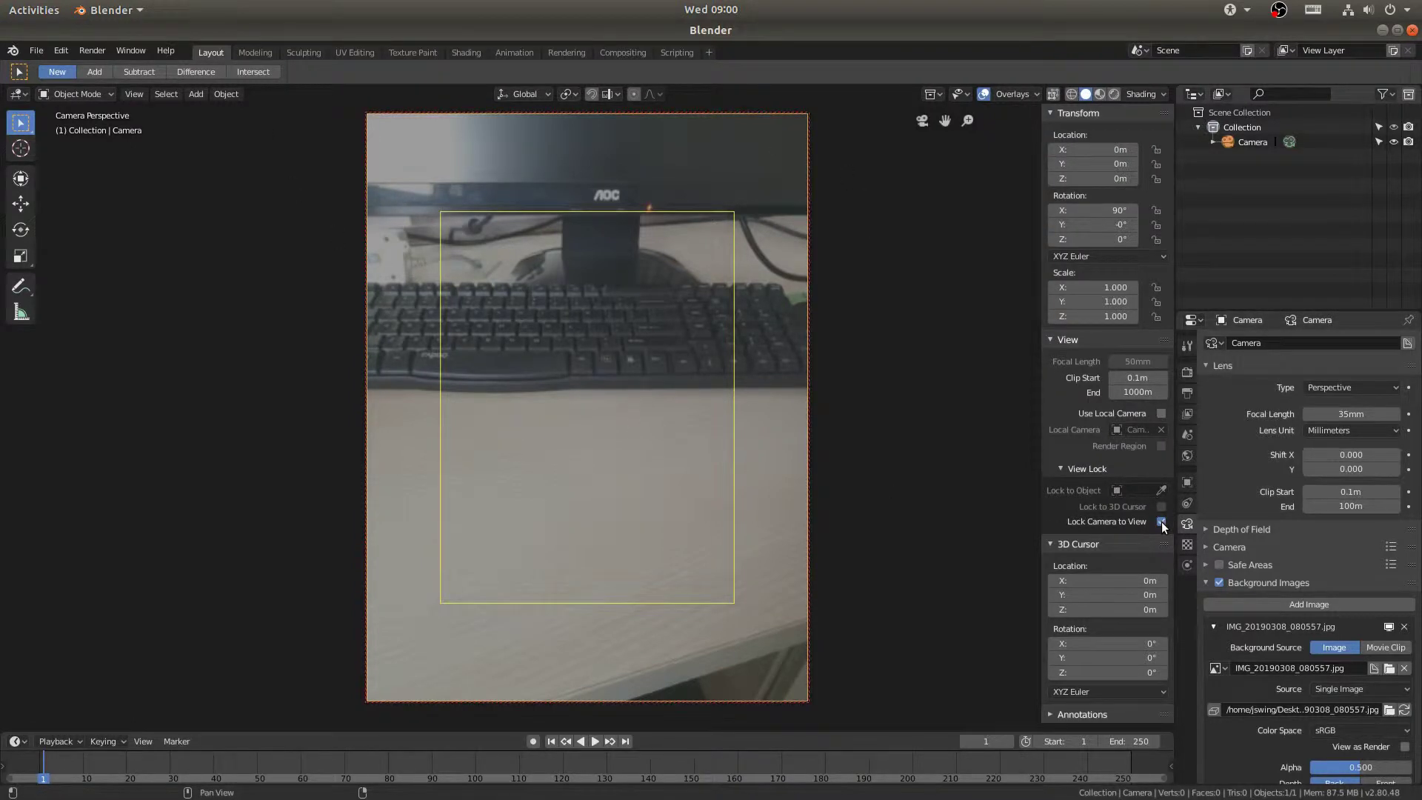
Step: Pull the view-locked camera back to look down at the world origin, and add a plane there scaled by 5
{"action": "middle_click_drag", "start_coordinate": [761, 473], "coordinate": [707, 474]}
{"action": "scroll", "coordinate": [708, 463], "scroll_direction": "down", "scroll_amount": 3}
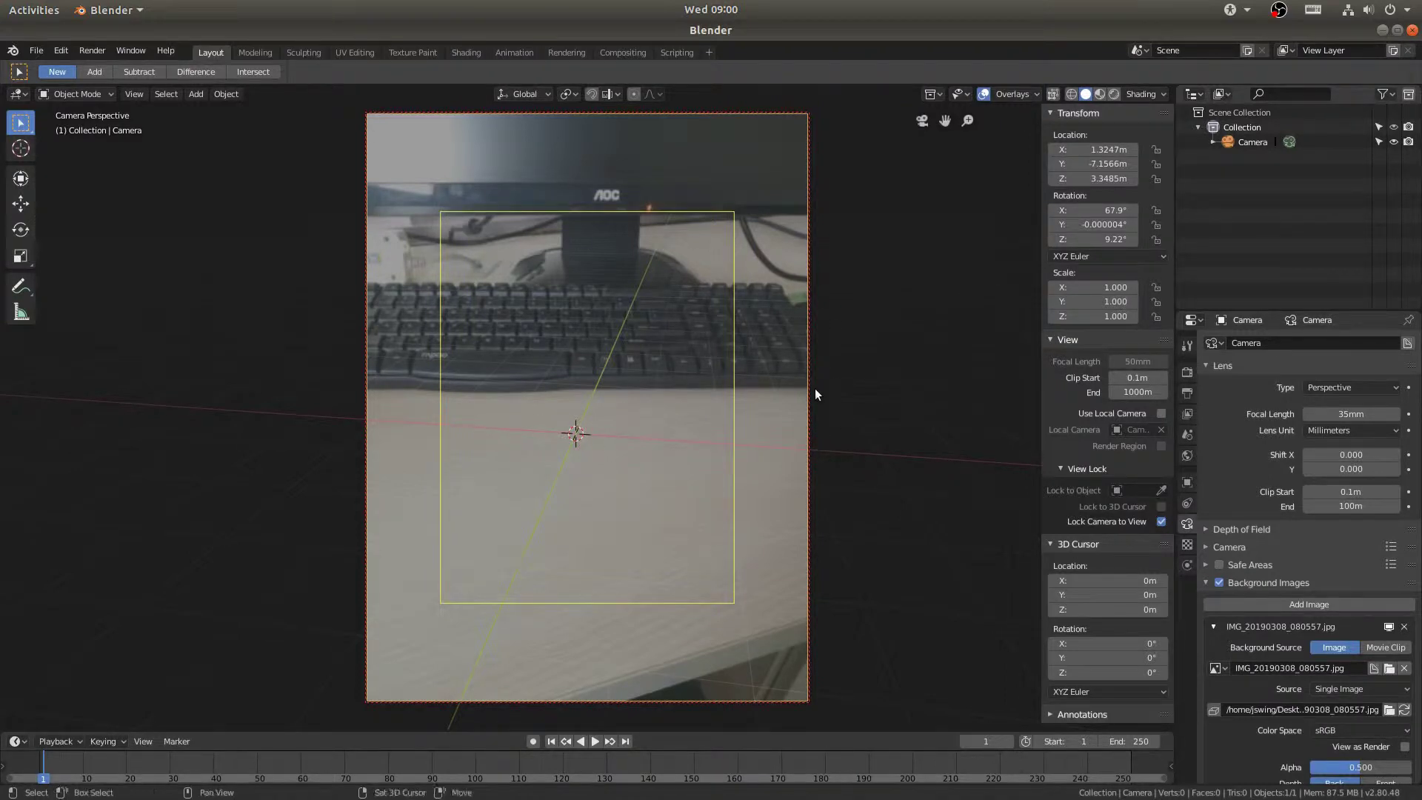
{"action": "key", "text": "shift+a"}
{"action": "mouse_move", "coordinate": [815, 388]}
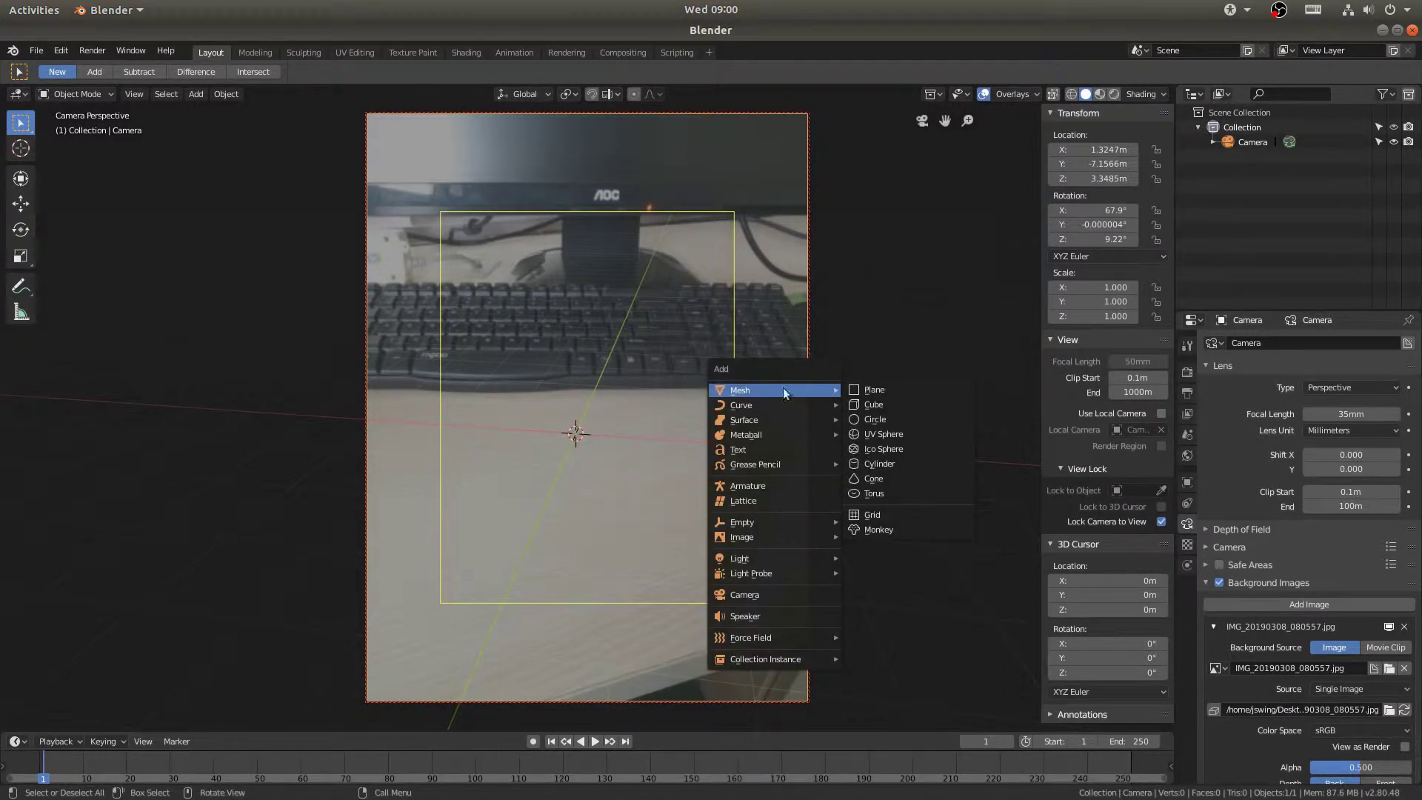
{"action": "left_click", "coordinate": [862, 390]}
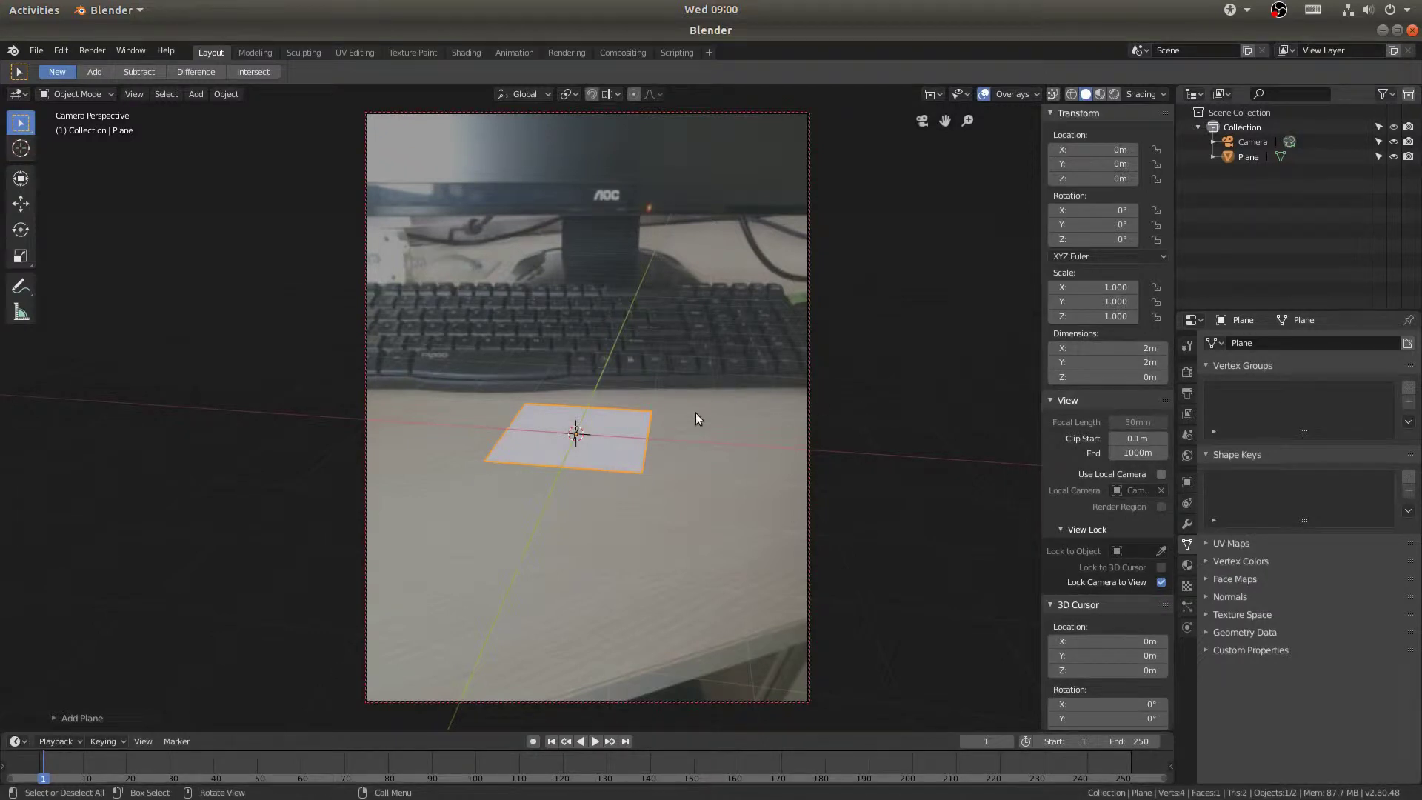
{"action": "type", "text": "s"}
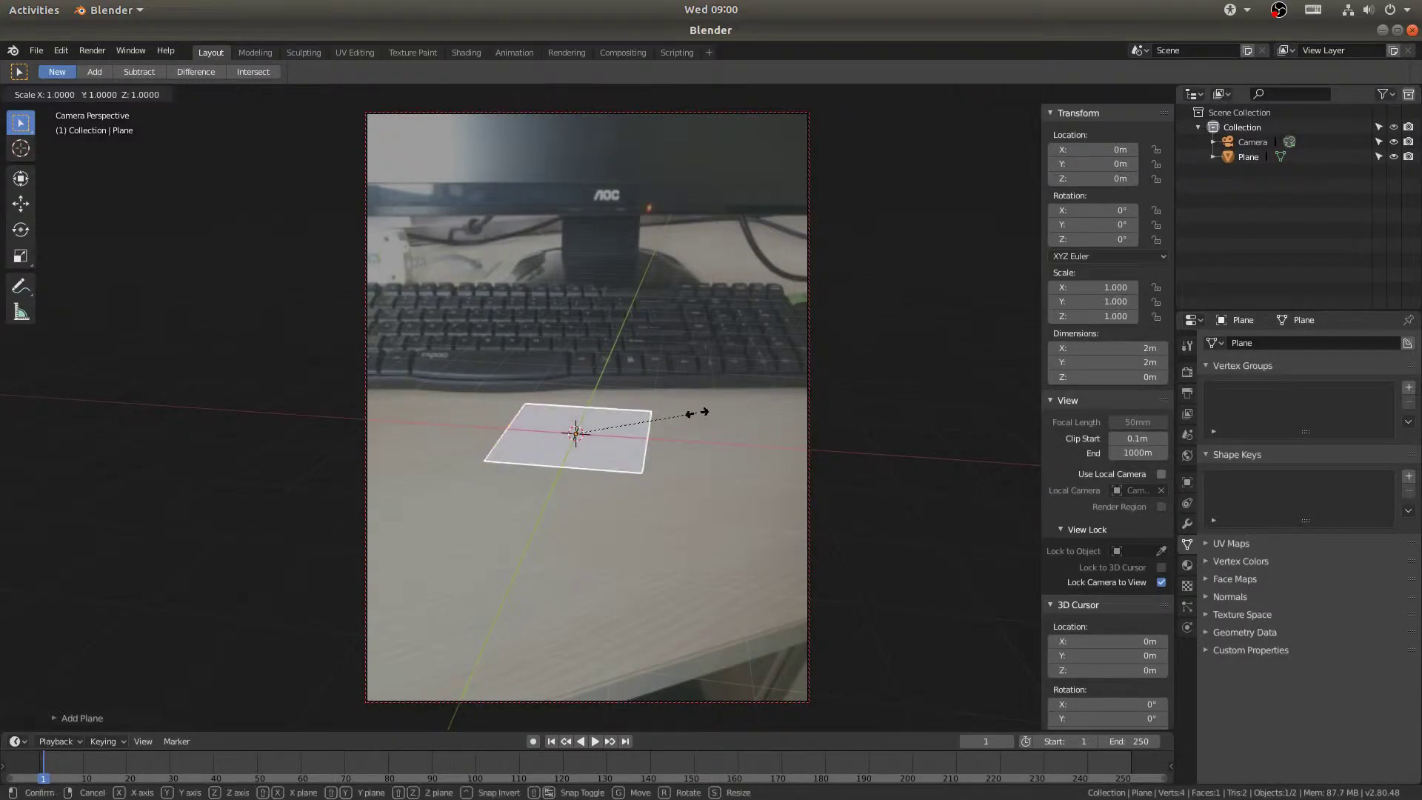
{"action": "type", "text": "5"}
{"action": "key", "text": "Return"}
Step: Adjust the view-locked camera until the plane's perspective and front edge line up with the desk in the photo
{"action": "scroll", "coordinate": [637, 433], "scroll_direction": "down", "scroll_amount": 4}
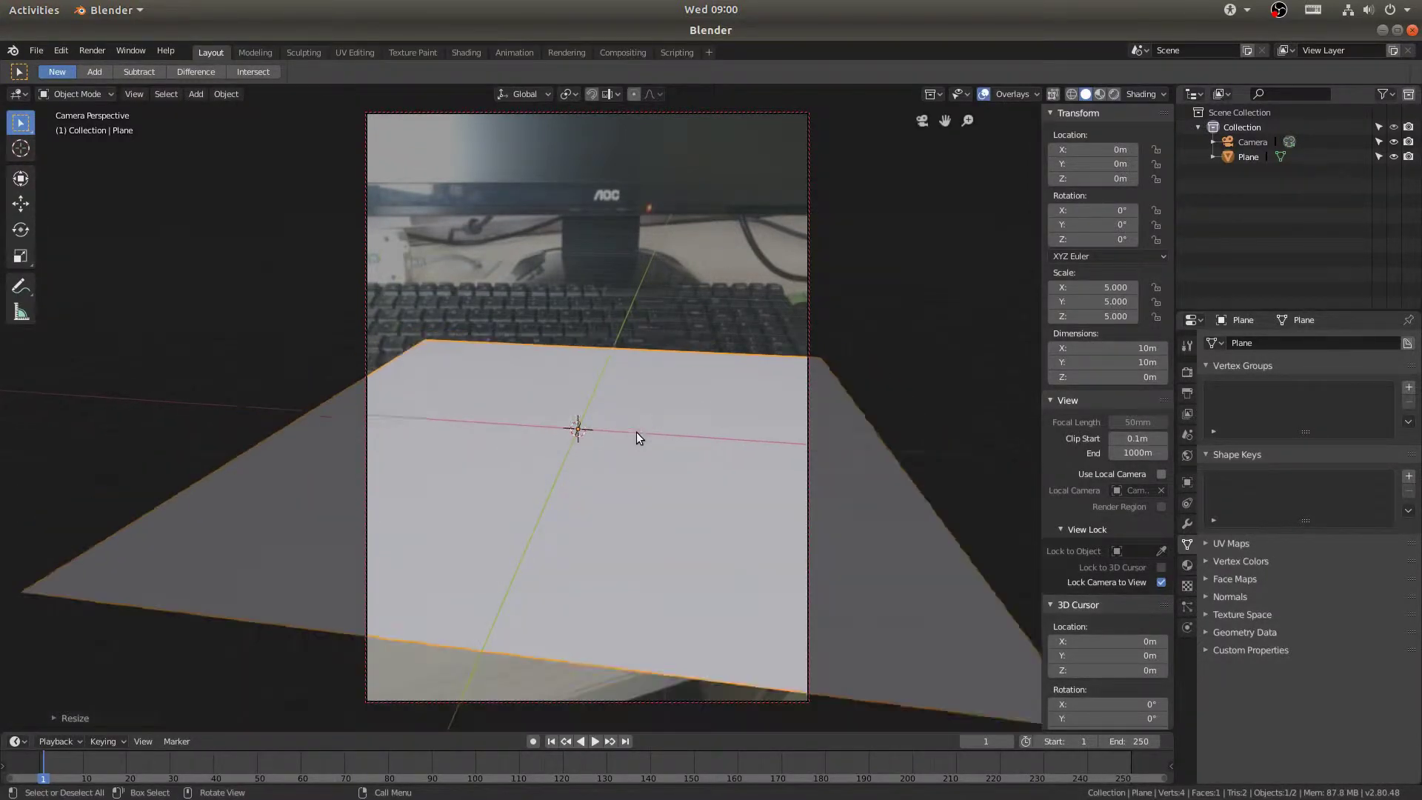
{"action": "scroll", "coordinate": [631, 428], "scroll_direction": "up", "scroll_amount": 2}
{"action": "middle_click_drag", "start_coordinate": [631, 428], "coordinate": [690, 443]}
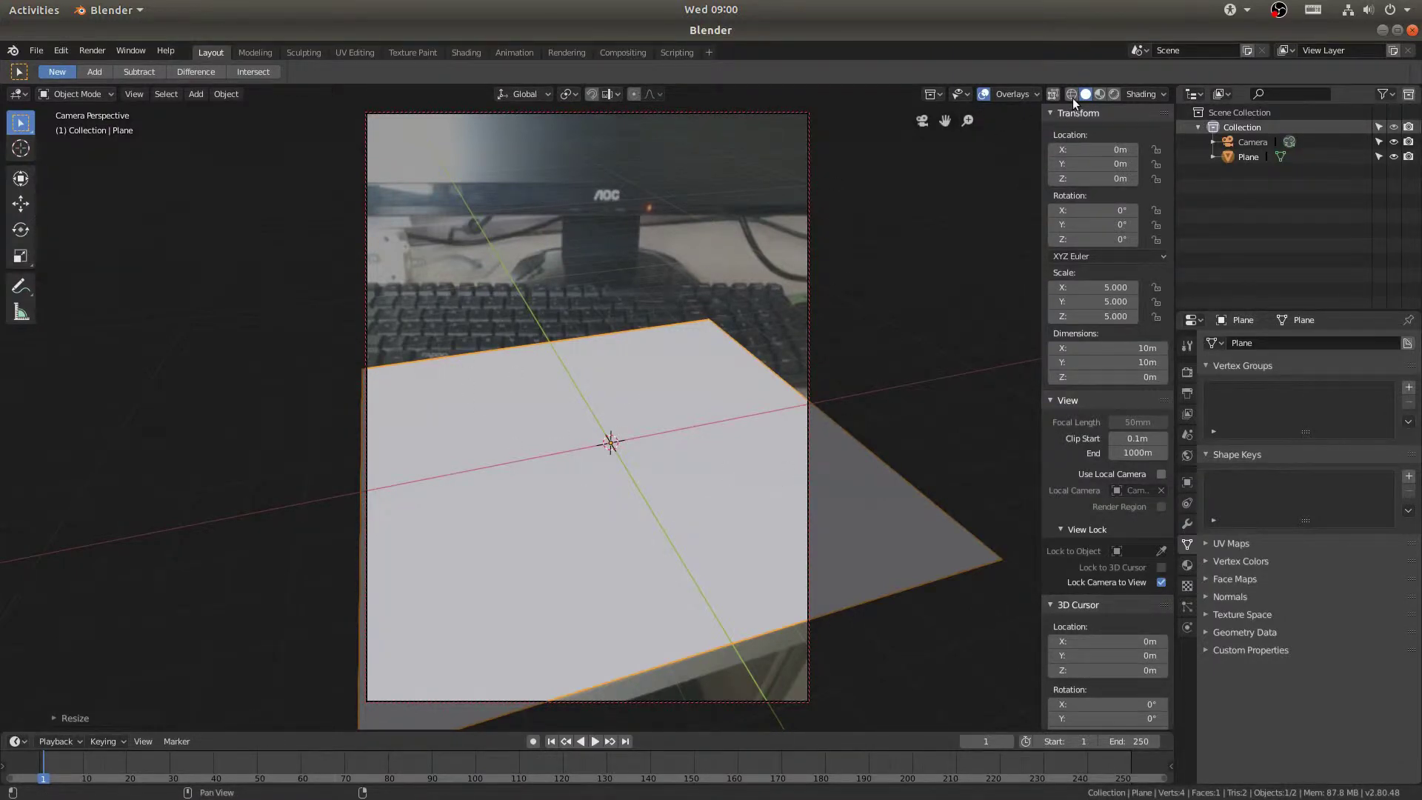
{"action": "middle_click_drag", "start_coordinate": [815, 356], "coordinate": [585, 511]}
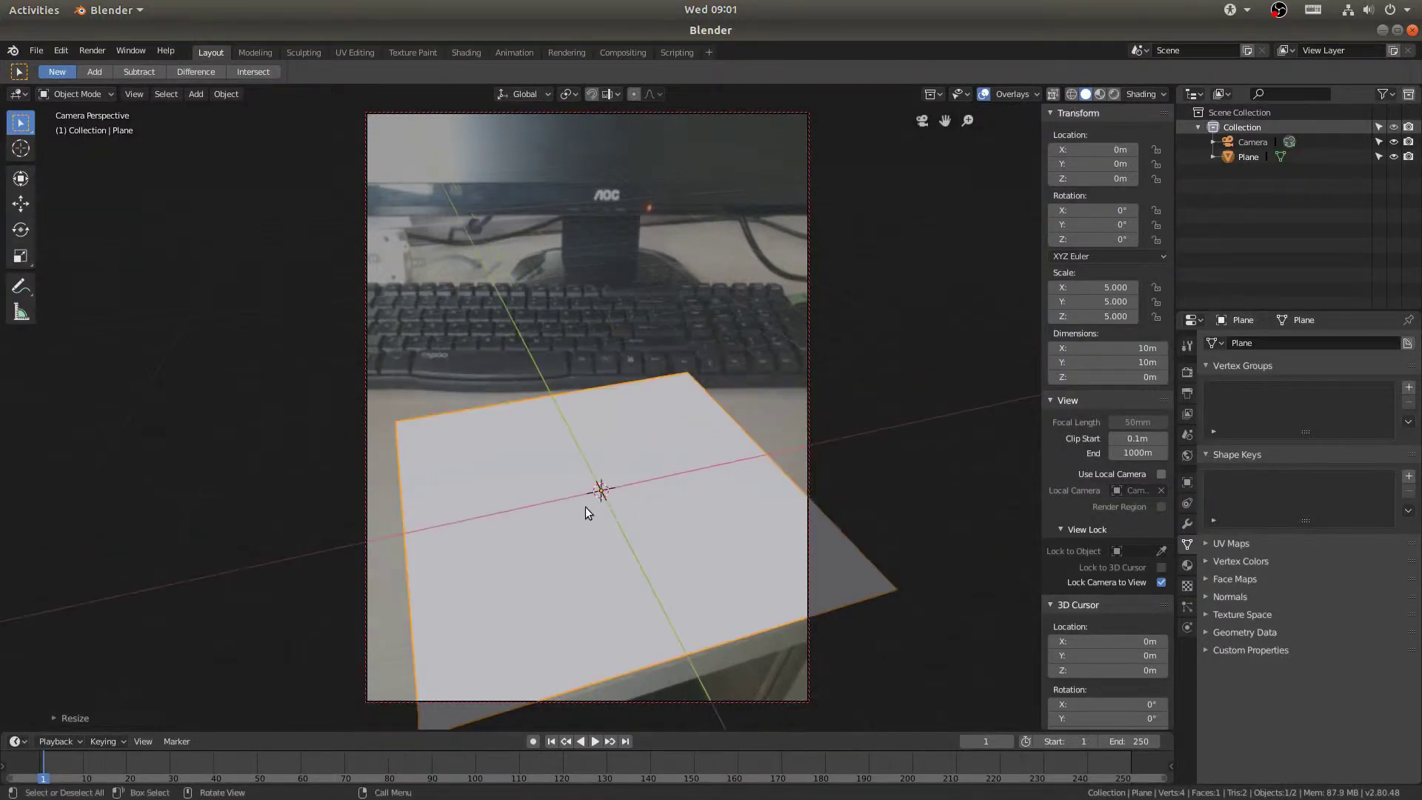
Step: Rename the plane object as Ground_Plane
{"action": "left_click", "coordinate": [1250, 157]}
{"action": "double_click", "coordinate": [1255, 158]}
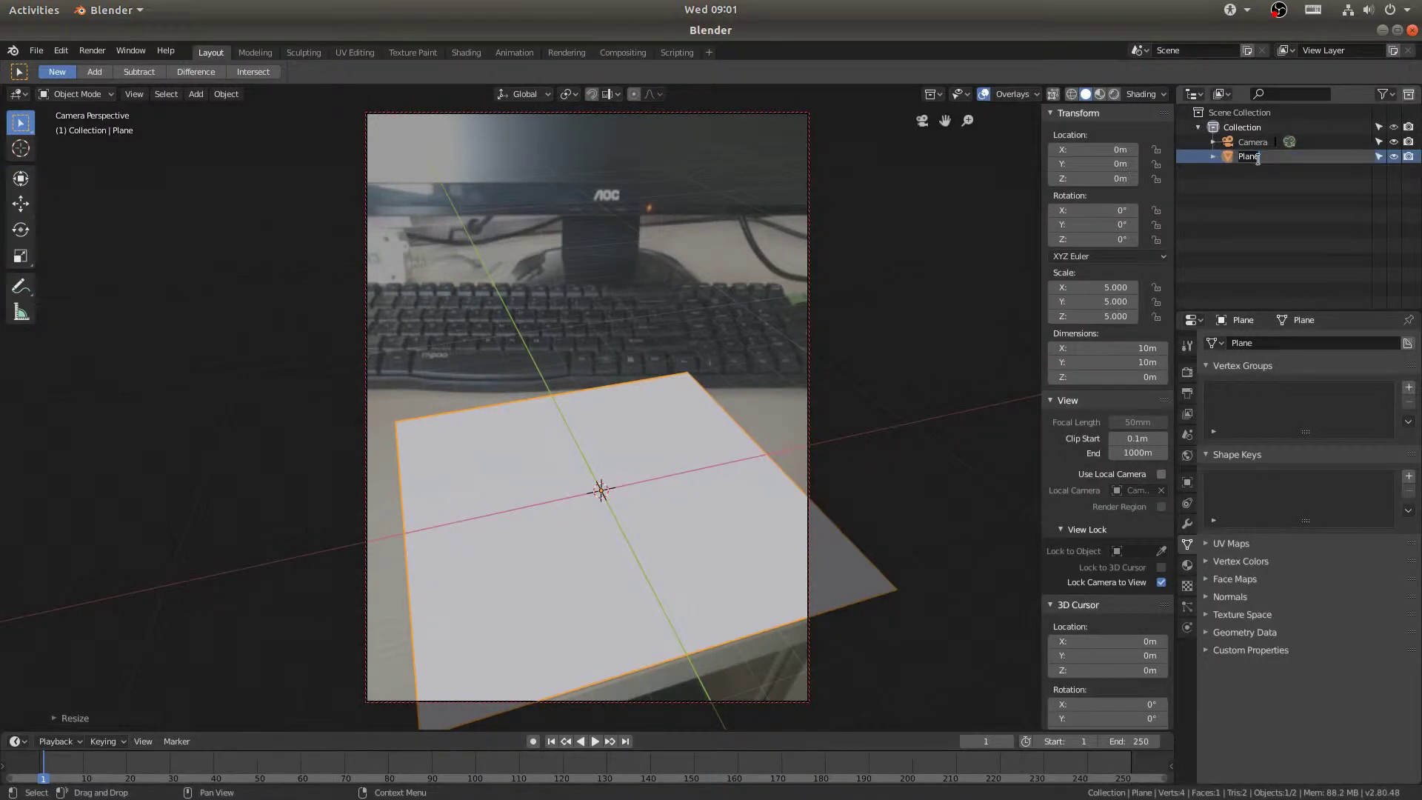
{"action": "type", "text": "Group"}
{"action": "type", "text": "d_P"}
{"action": "key", "text": "Return"}
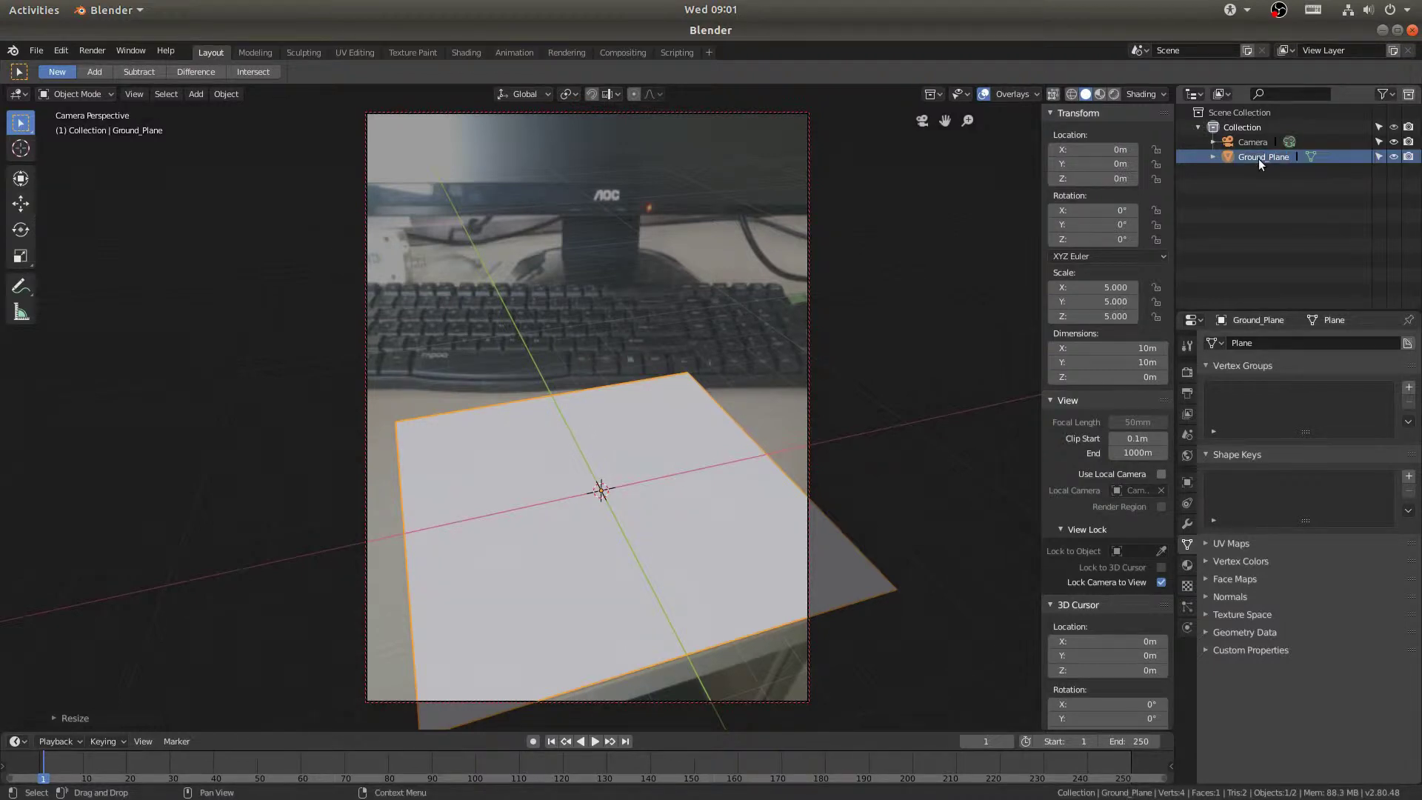
Step: Create a collection named Ground_Plane_GRP inside Collection and move Ground_Plane into it
{"action": "left_click", "coordinate": [1231, 128]}
{"action": "right_click", "coordinate": [1231, 127]}
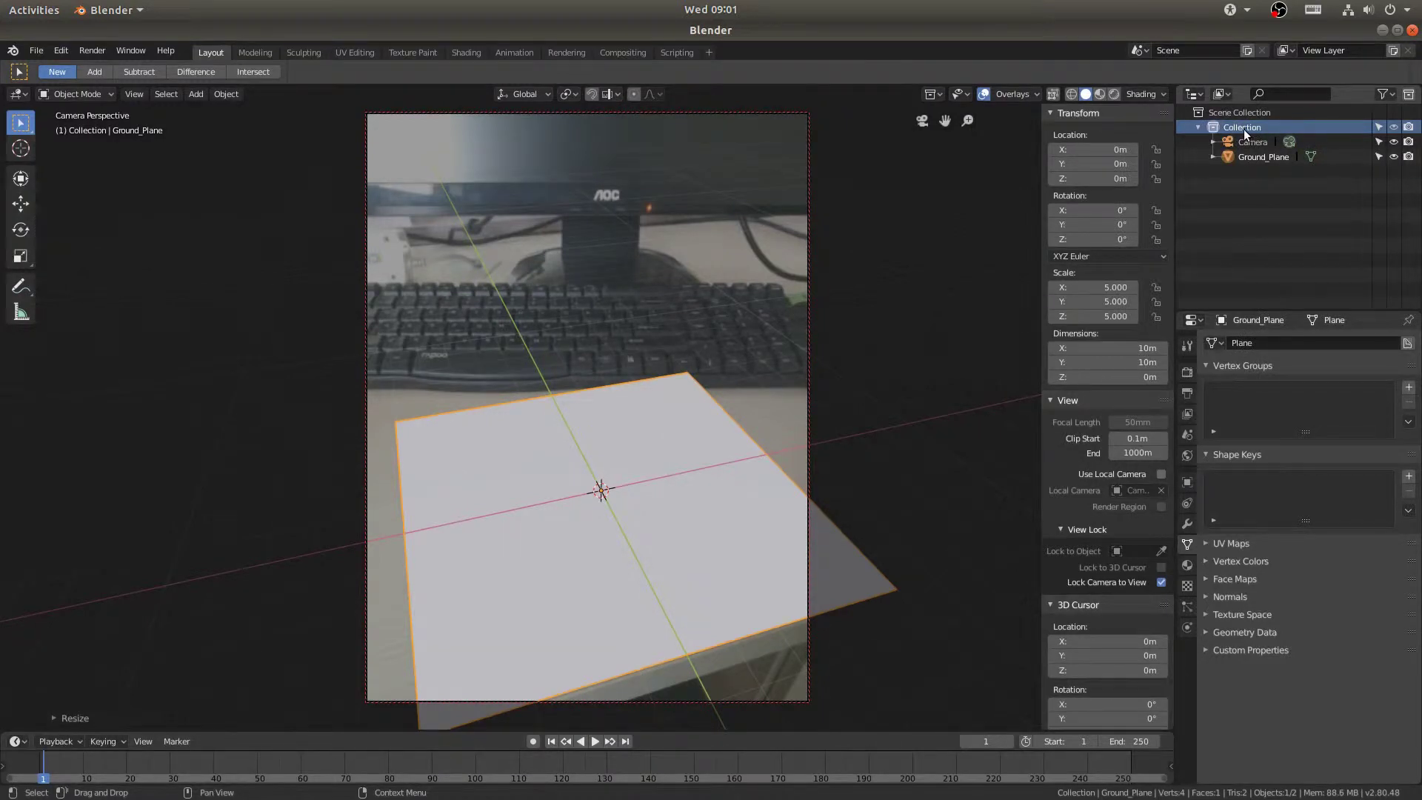
{"action": "right_click", "coordinate": [1243, 129]}
{"action": "left_click", "coordinate": [1245, 130]}
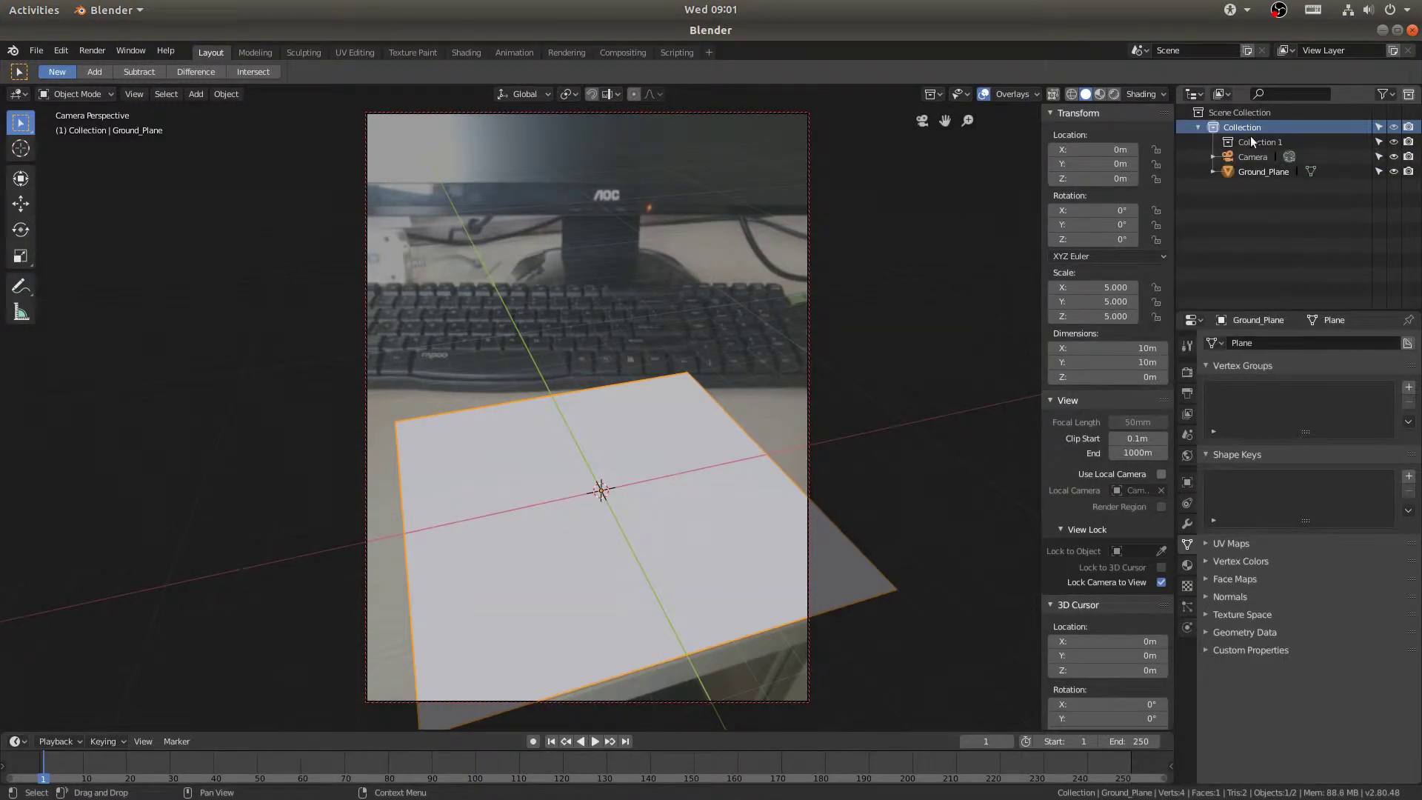
{"action": "double_click", "coordinate": [1251, 141]}
{"action": "type", "text": "Gr"}
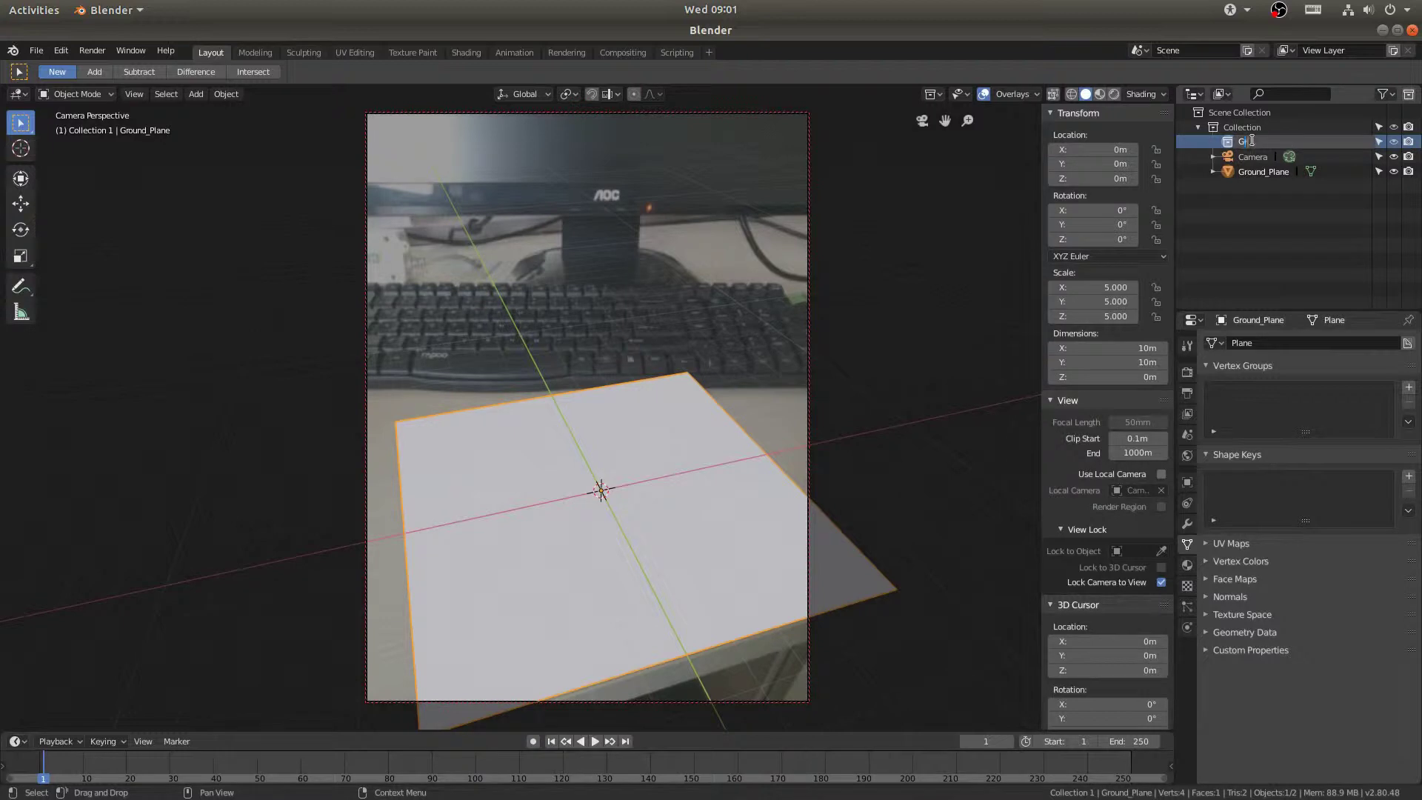
{"action": "type", "text": "ound_Plane_GRP"}
{"action": "key", "text": "Return"}
{"action": "left_click", "coordinate": [1264, 173]}
{"action": "left_click_drag", "start_coordinate": [1259, 170], "coordinate": [1260, 142]}
Step: Create another collection inside Collection and name it Meshes
{"action": "left_click", "coordinate": [1241, 126]}
{"action": "right_click", "coordinate": [1241, 126]}
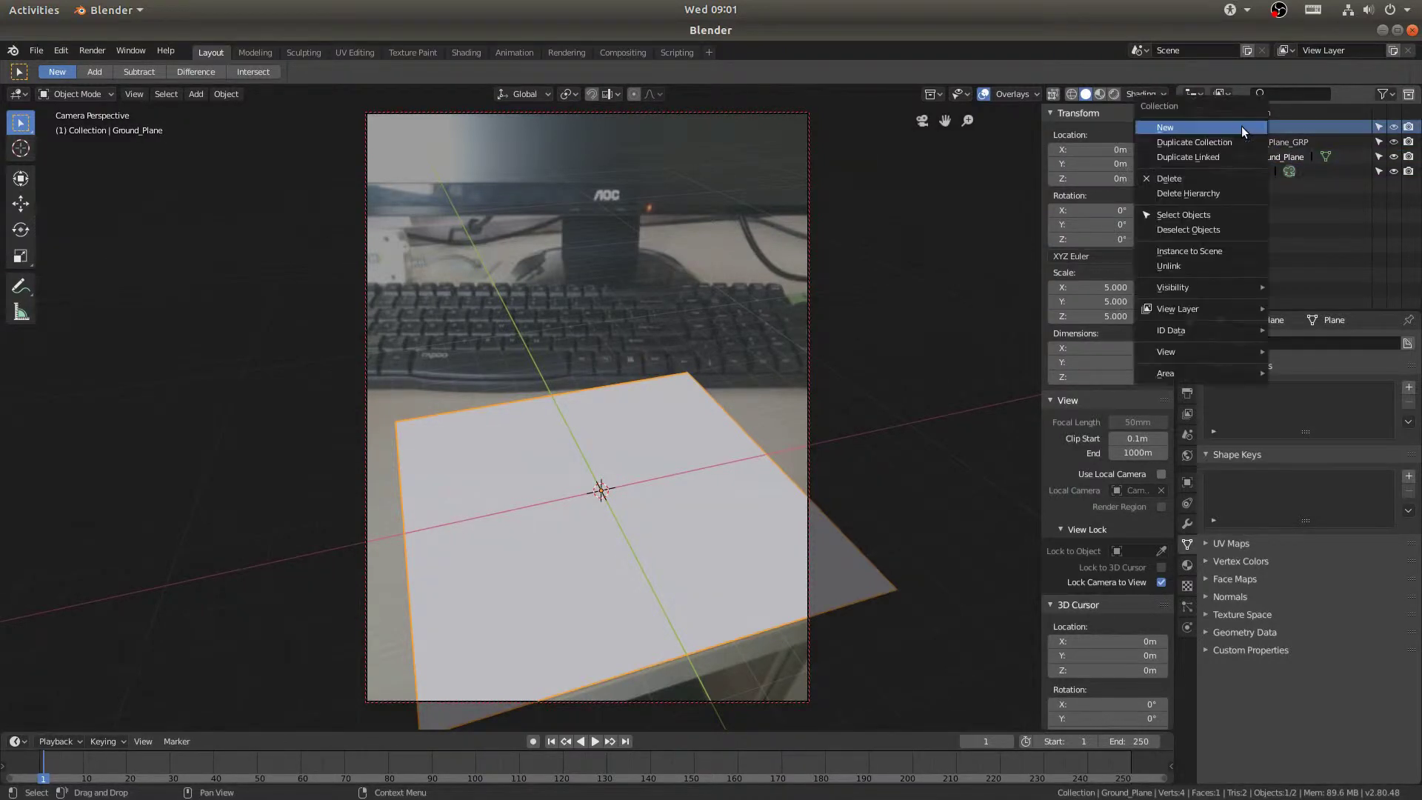
{"action": "left_click", "coordinate": [1223, 129]}
{"action": "double_click", "coordinate": [1267, 172]}
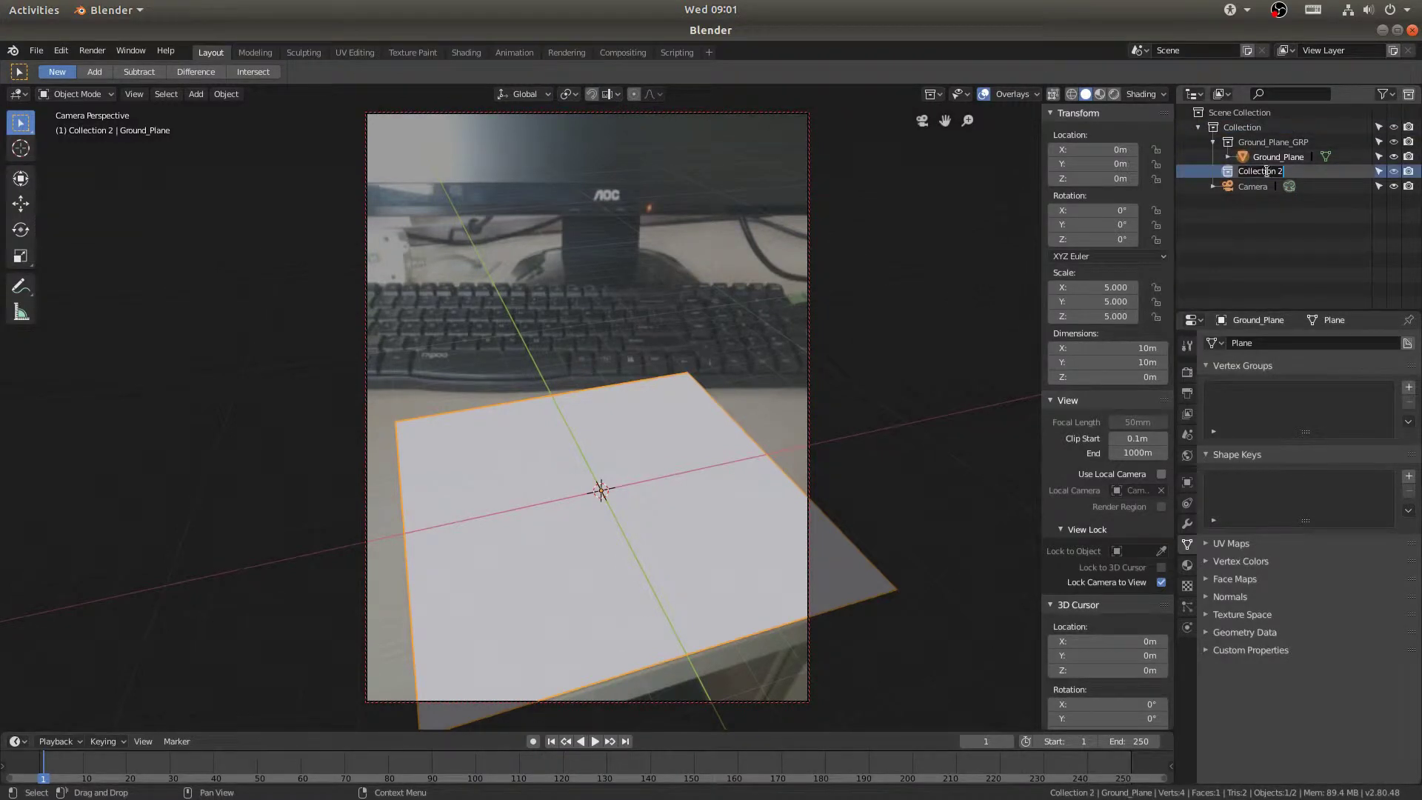
{"action": "type", "text": "Meshes"}
{"action": "key", "text": "Return"}
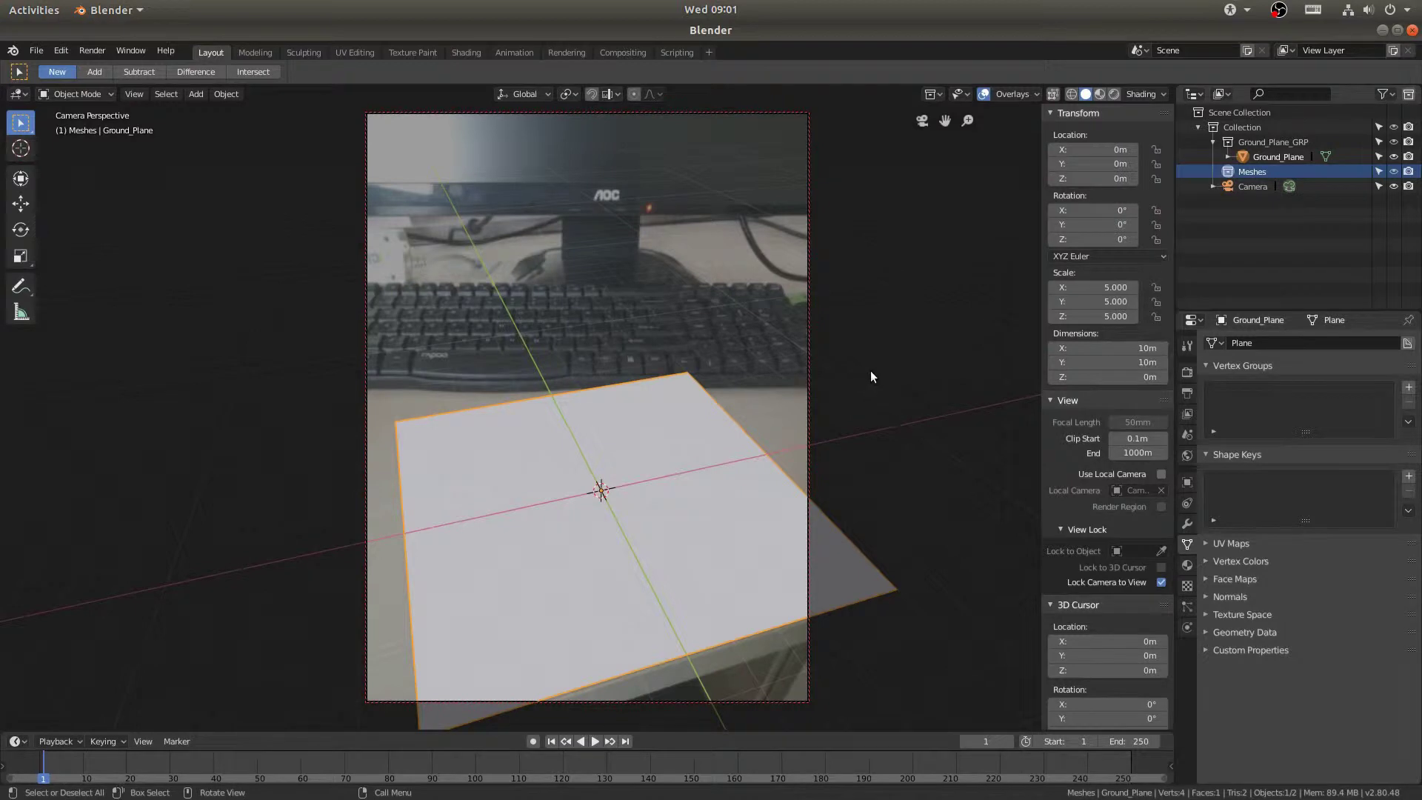
Step: Add a monkey head mesh to the Meshes collection at the world origin
{"action": "key", "text": "shift+a"}
{"action": "mouse_move", "coordinate": [870, 370]}
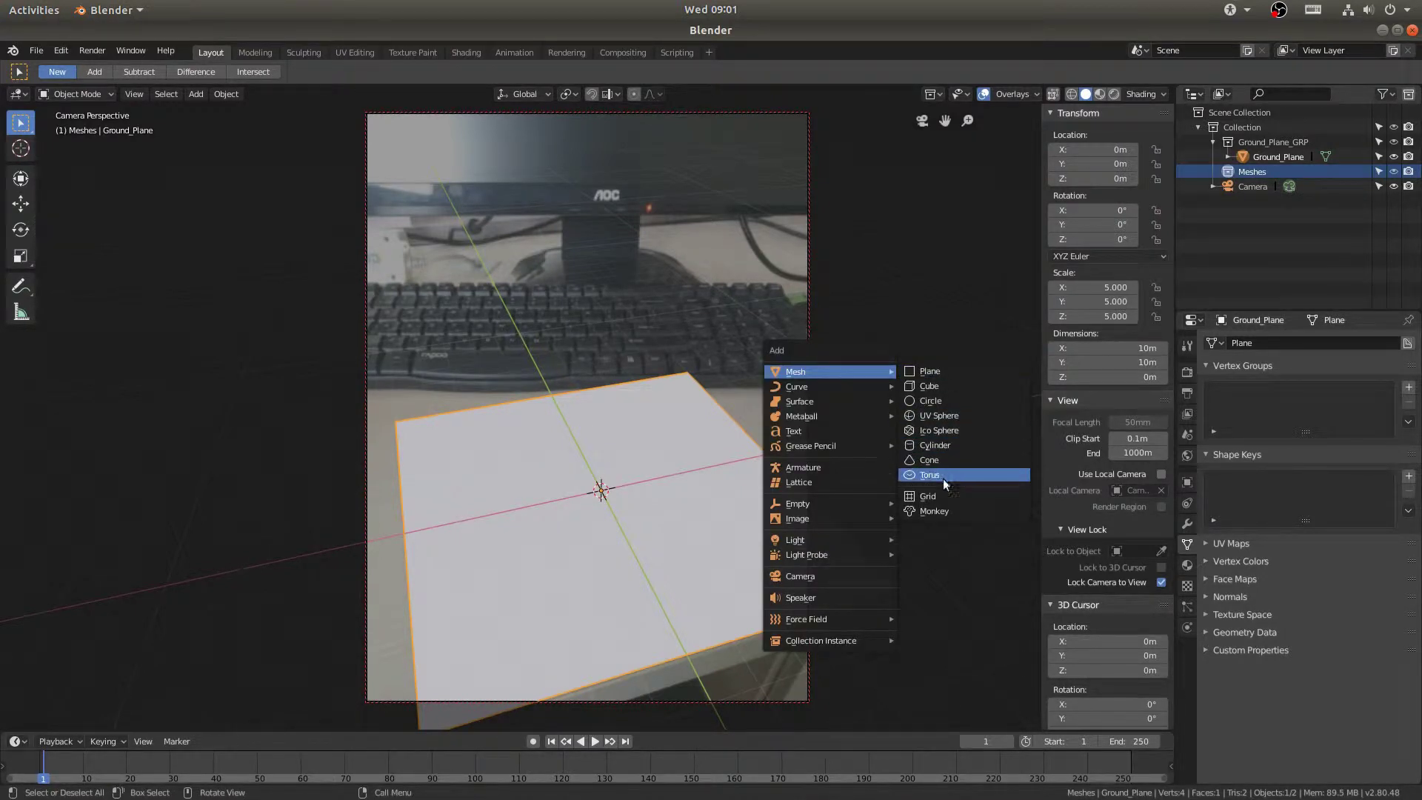
{"action": "left_click", "coordinate": [932, 510]}
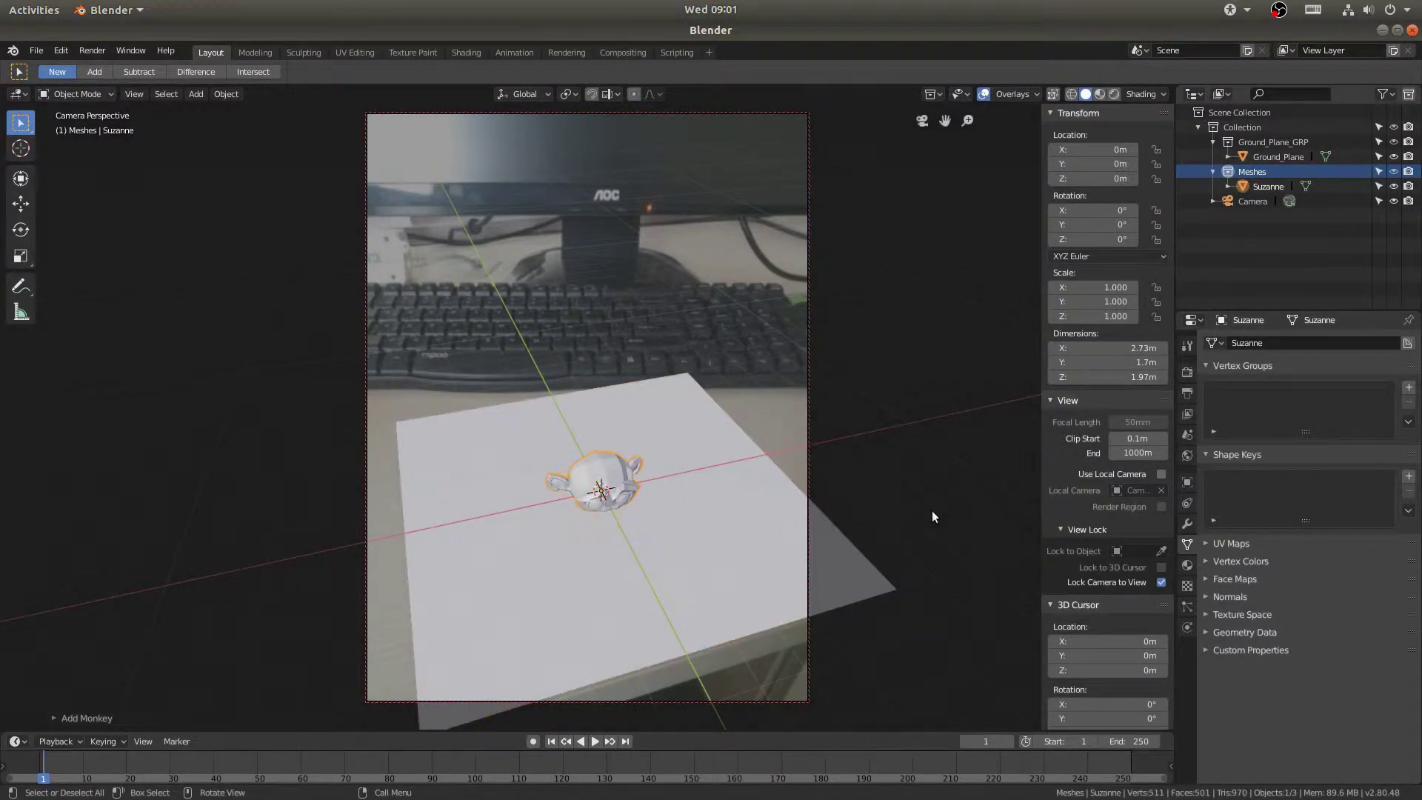
Step: In the right side view, tilt the monkey head to about -34.4° on X and raise it about 0.54 m to rest on the ground
{"action": "key", "text": "KP_3"}
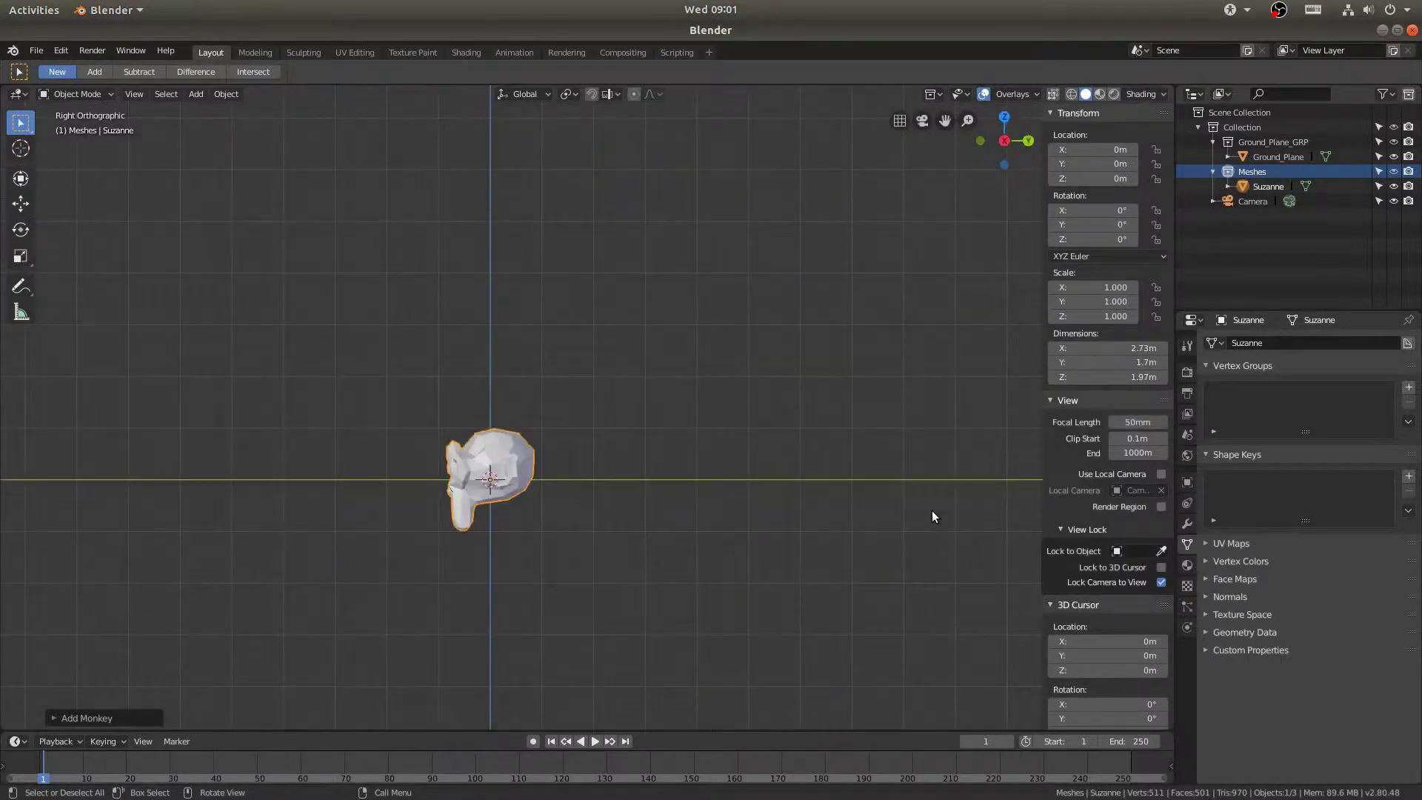
{"action": "scroll", "coordinate": [659, 414], "scroll_direction": "up", "scroll_amount": 2}
{"action": "middle_click_drag", "start_coordinate": [659, 414], "coordinate": [855, 328], "text": "shift"}
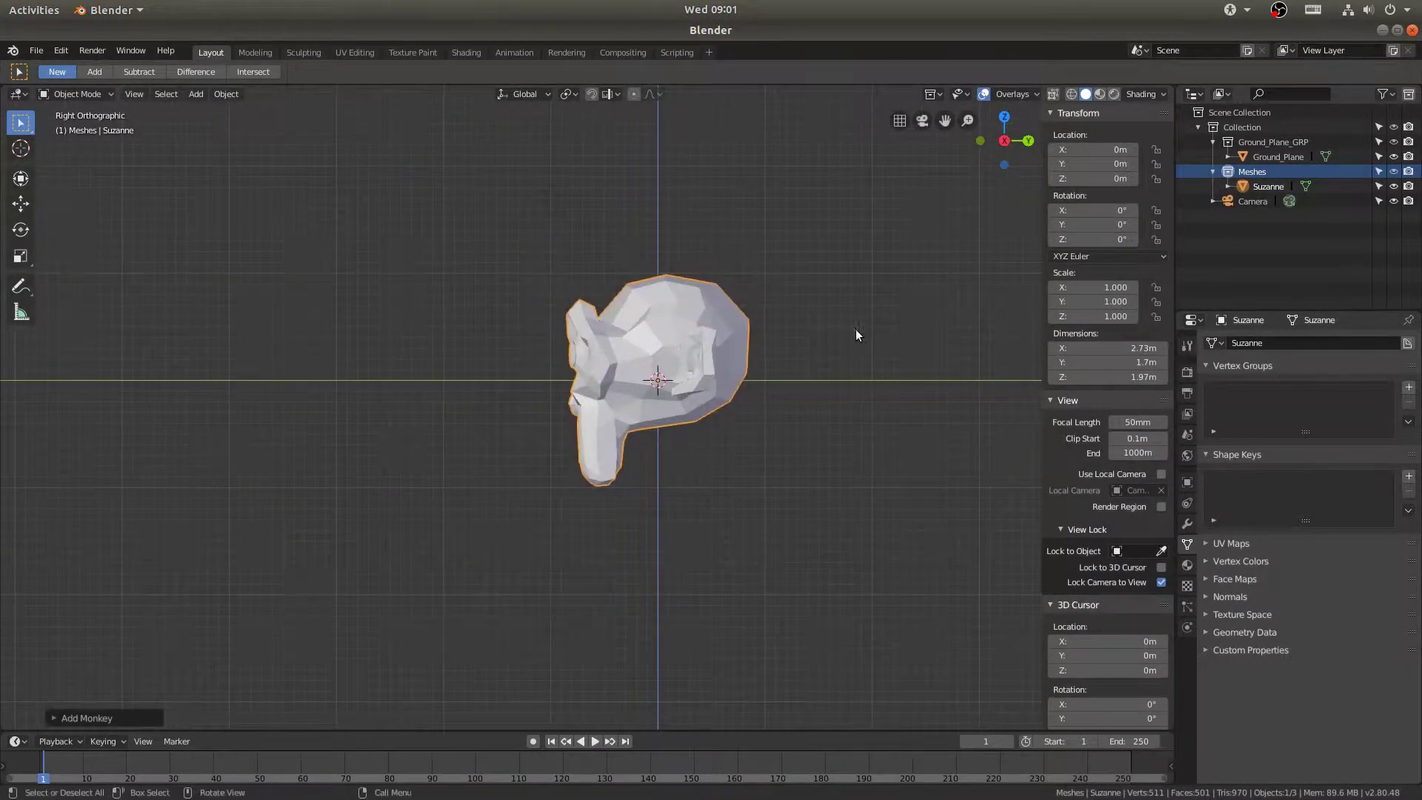
{"action": "key", "text": "r"}
{"action": "left_click", "coordinate": [841, 524]}
{"action": "key", "text": "g"}
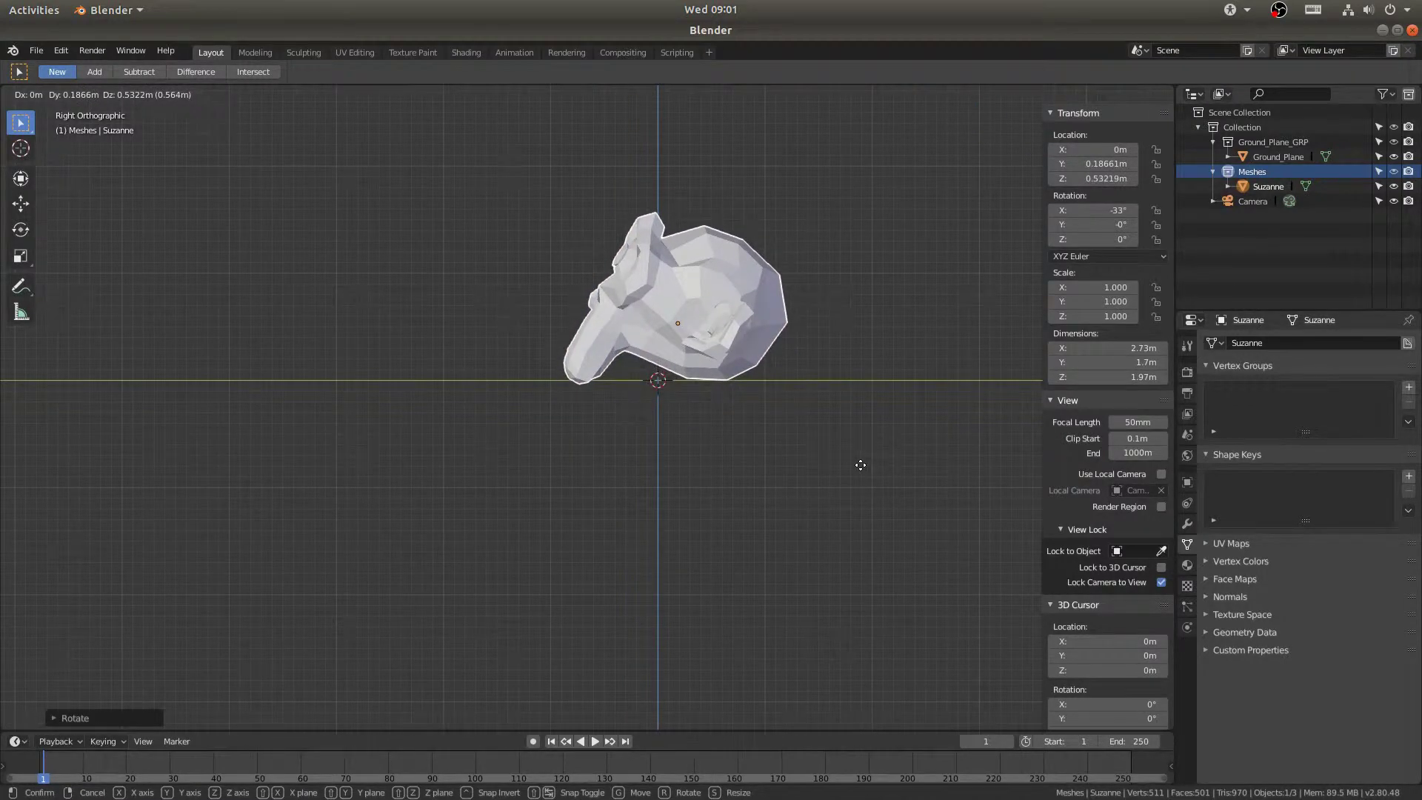
{"action": "left_click", "coordinate": [861, 466]}
{"action": "key", "text": "r"}
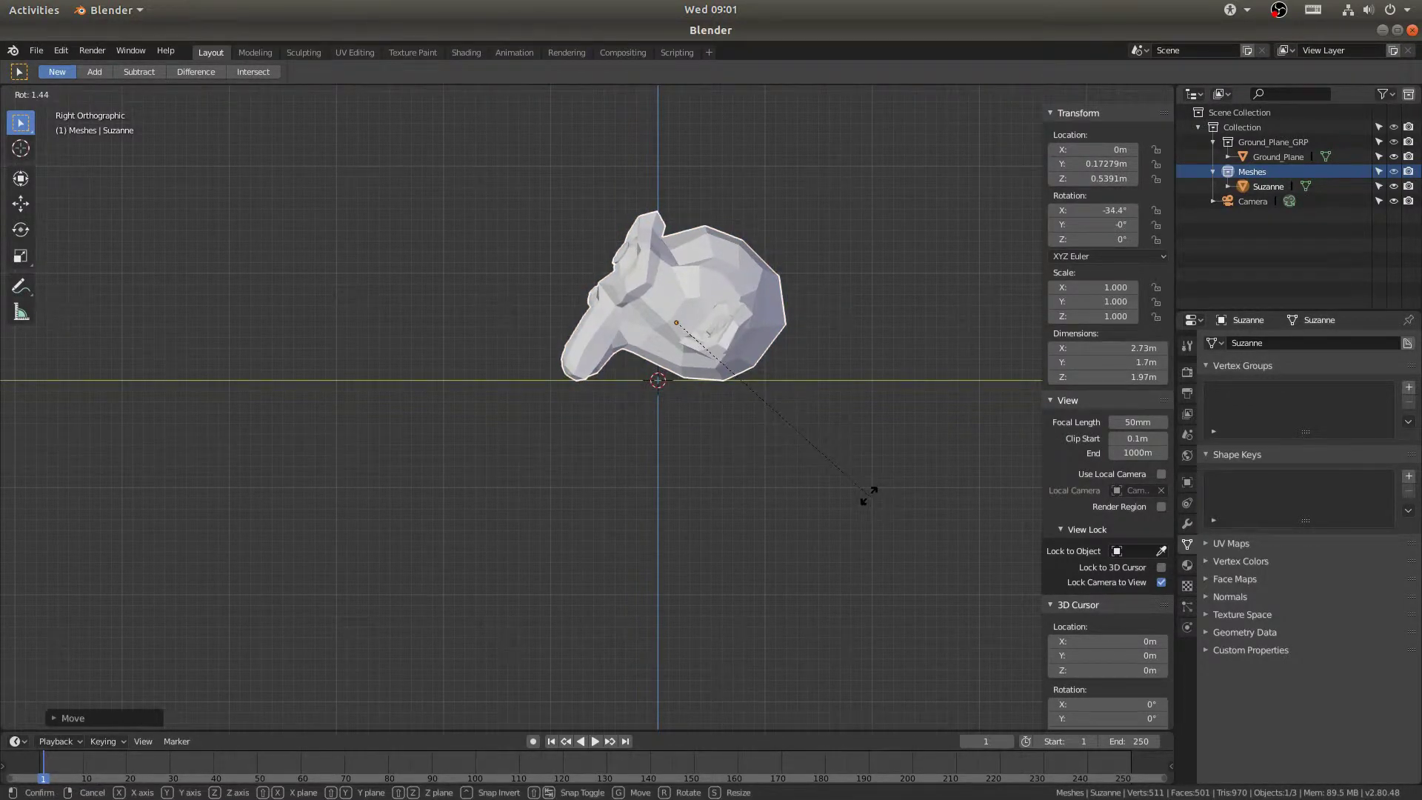
{"action": "left_click", "coordinate": [869, 500]}
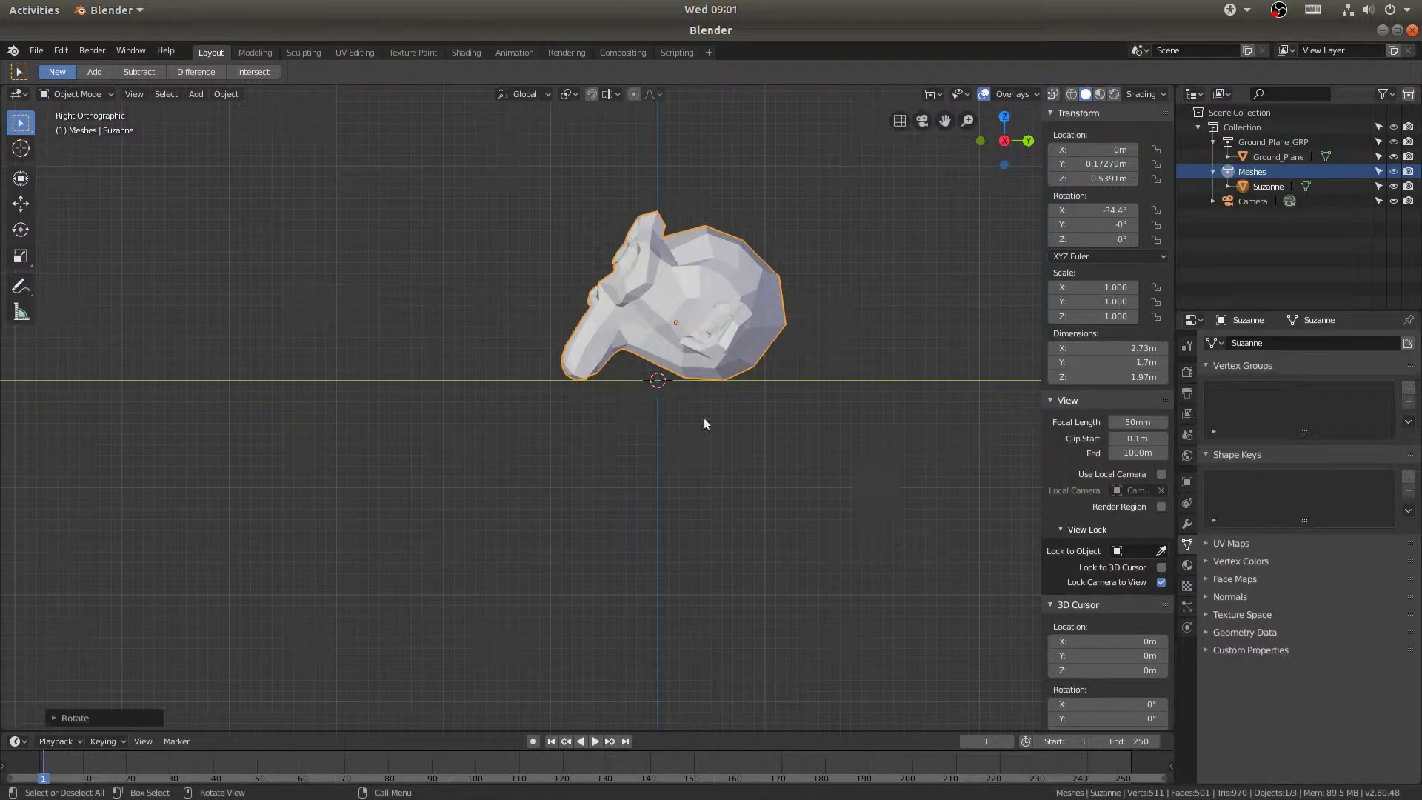
Step: In camera view, scale the monkey head to about 2.08 around the 3D Cursor and move it along Y to about -1.18 m
{"action": "key", "text": "KP_0"}
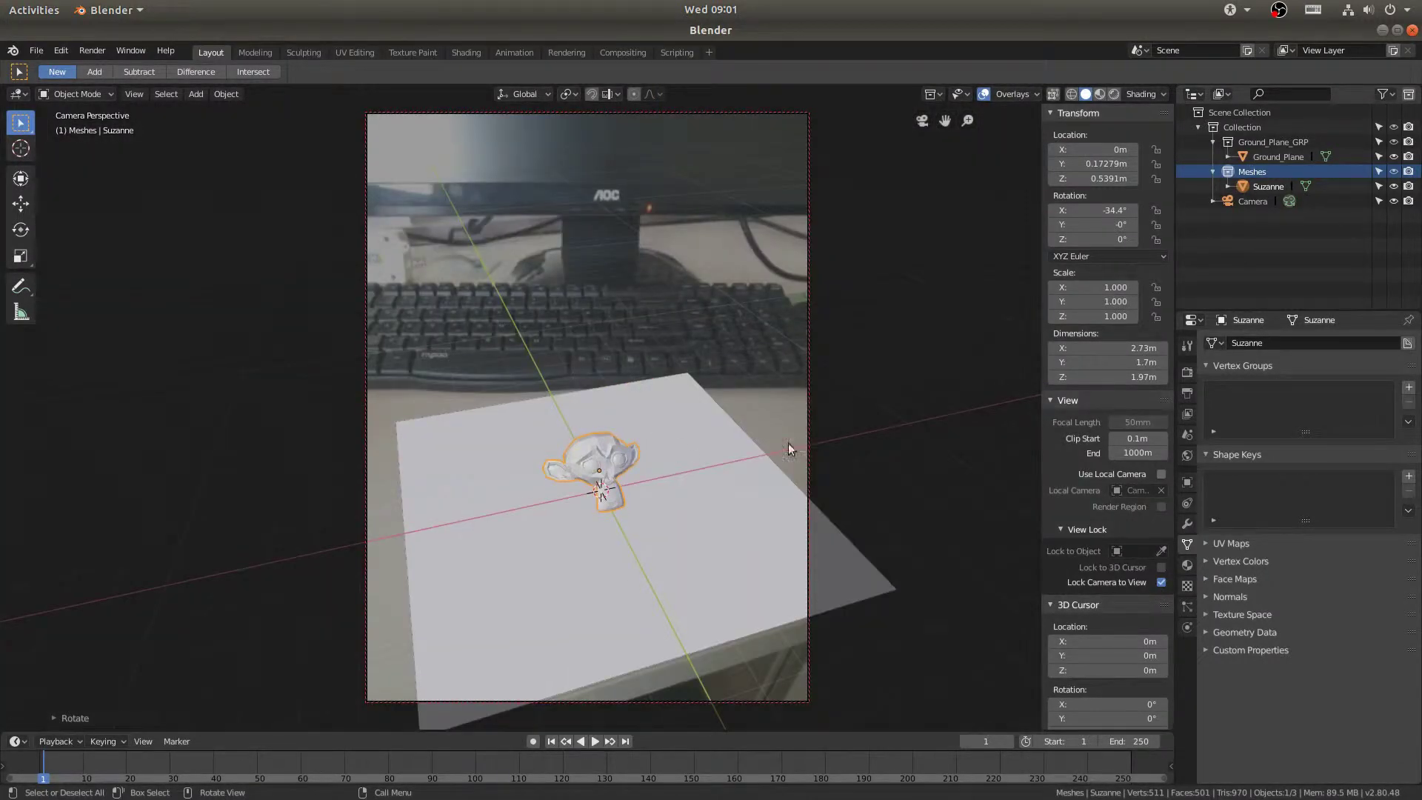
{"action": "left_click", "coordinate": [575, 96]}
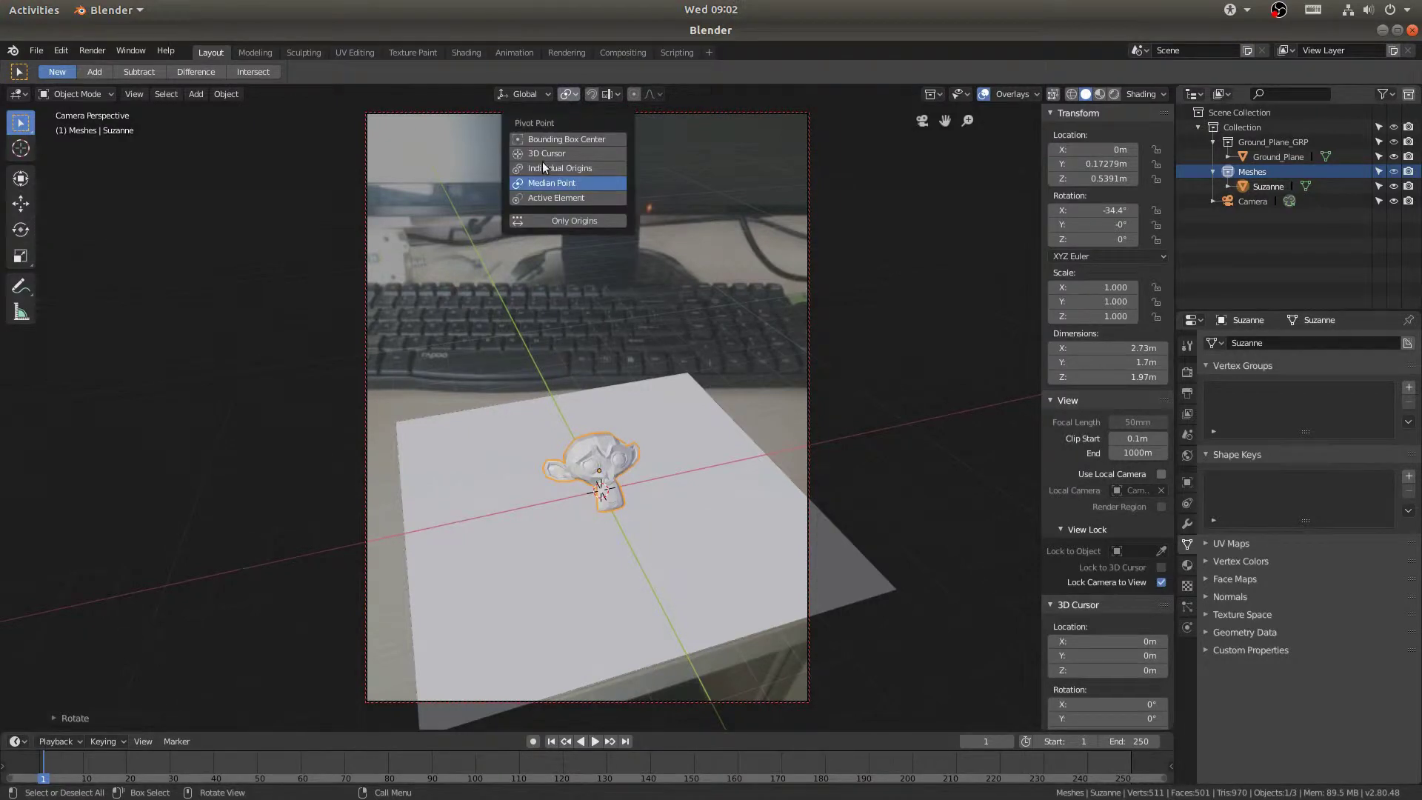
{"action": "left_click", "coordinate": [525, 154]}
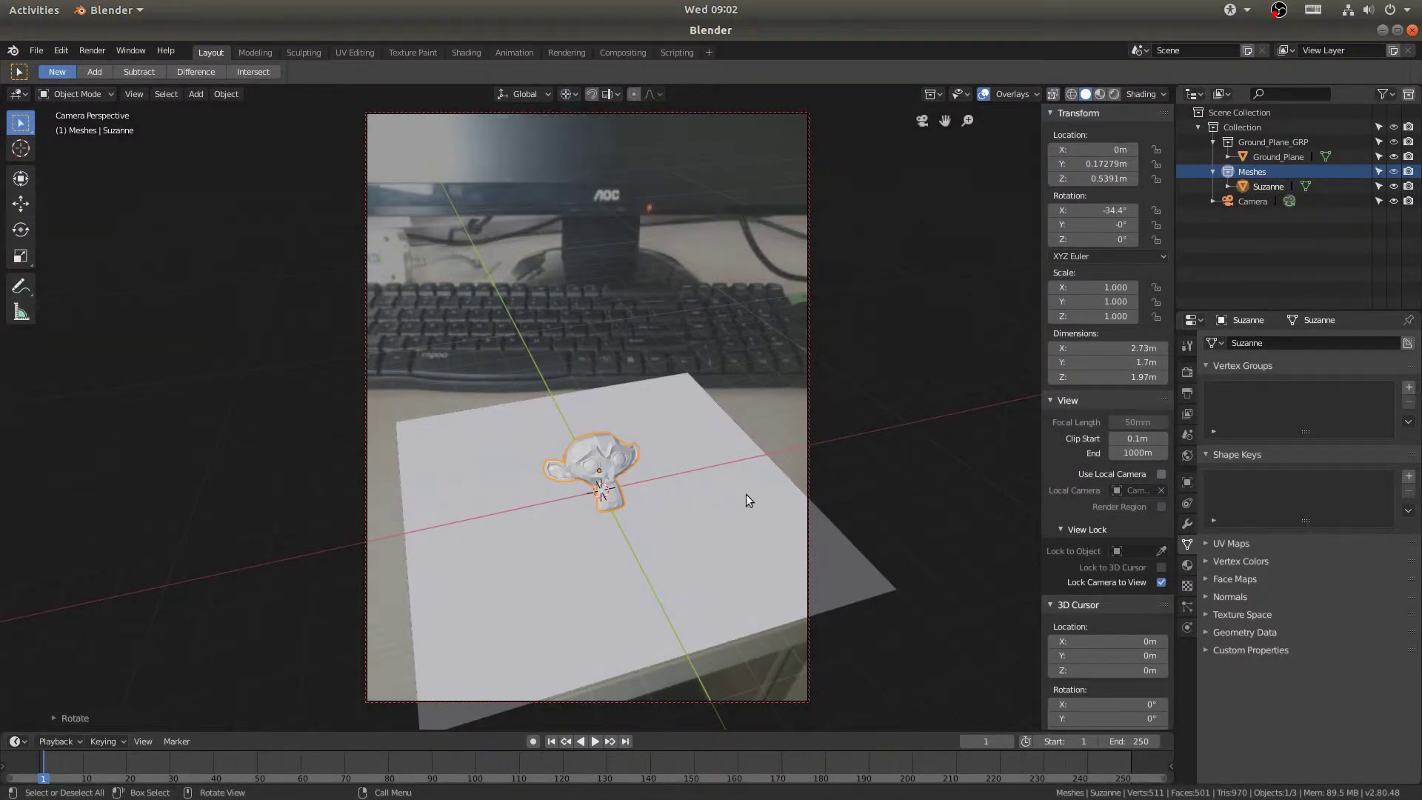
{"action": "key", "text": "s"}
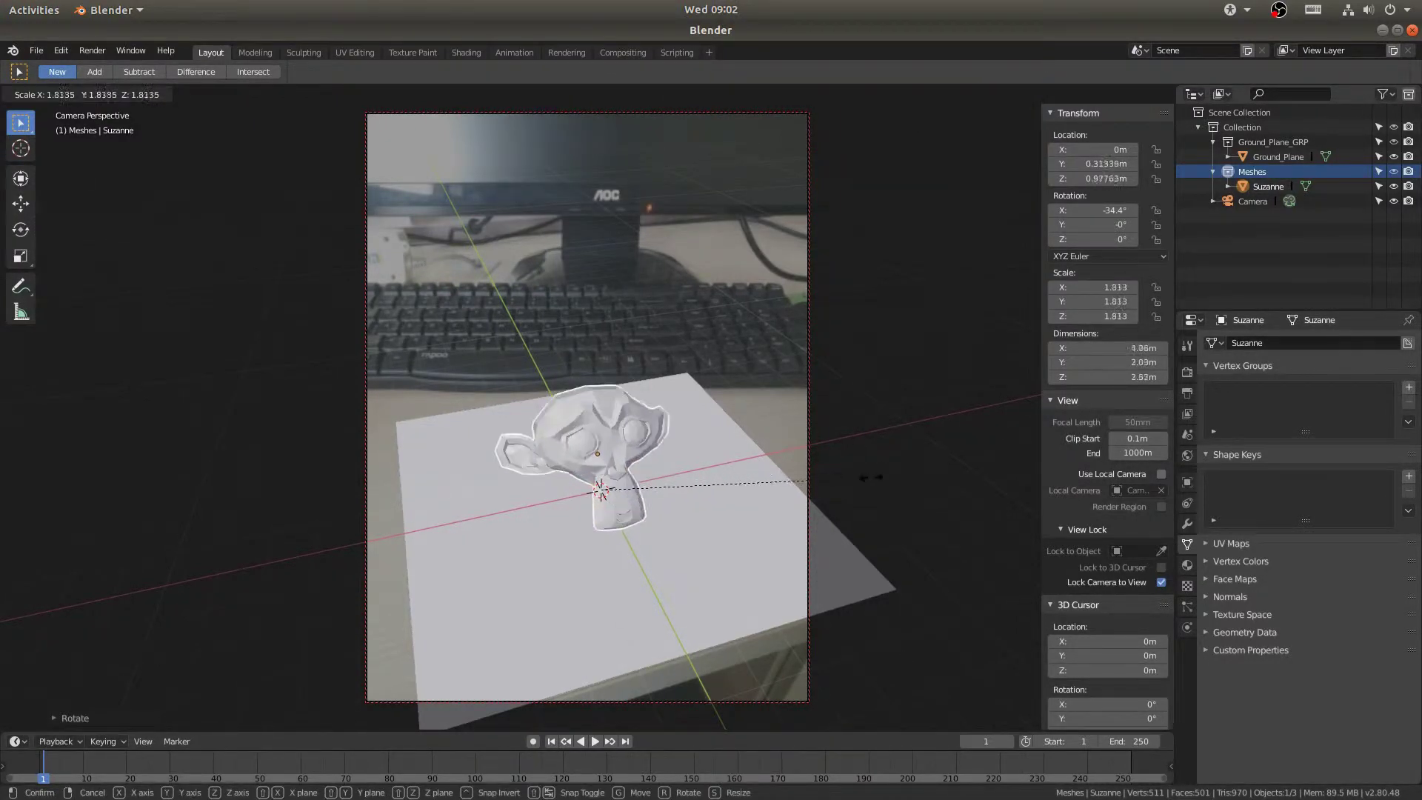
{"action": "left_click", "coordinate": [908, 483]}
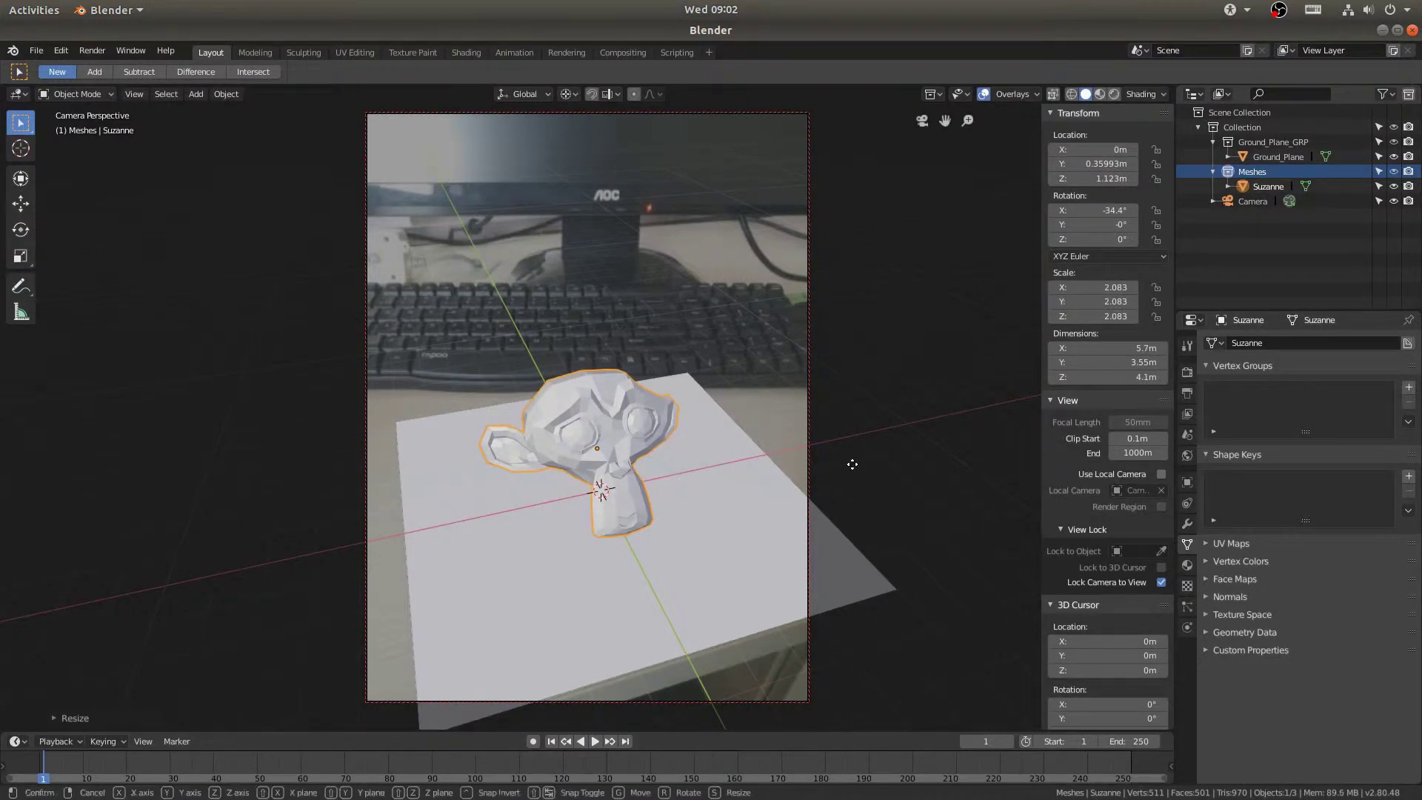
{"action": "key", "text": "g"}
{"action": "key", "text": "y"}
{"action": "left_click", "coordinate": [866, 508]}
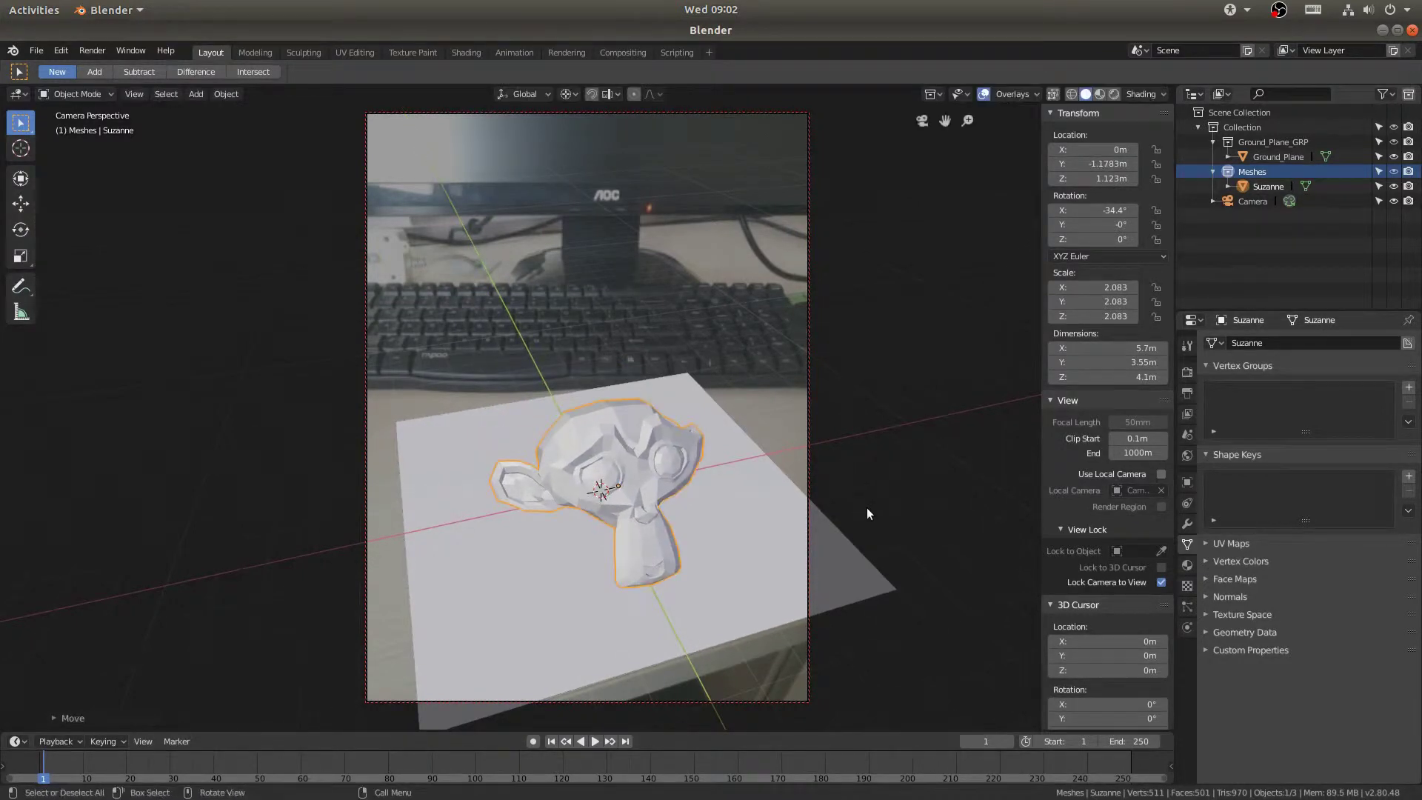
Step: Set the pivot point to Median Point and rotate the monkey head about 34° around the Z axis
{"action": "left_click", "coordinate": [563, 95]}
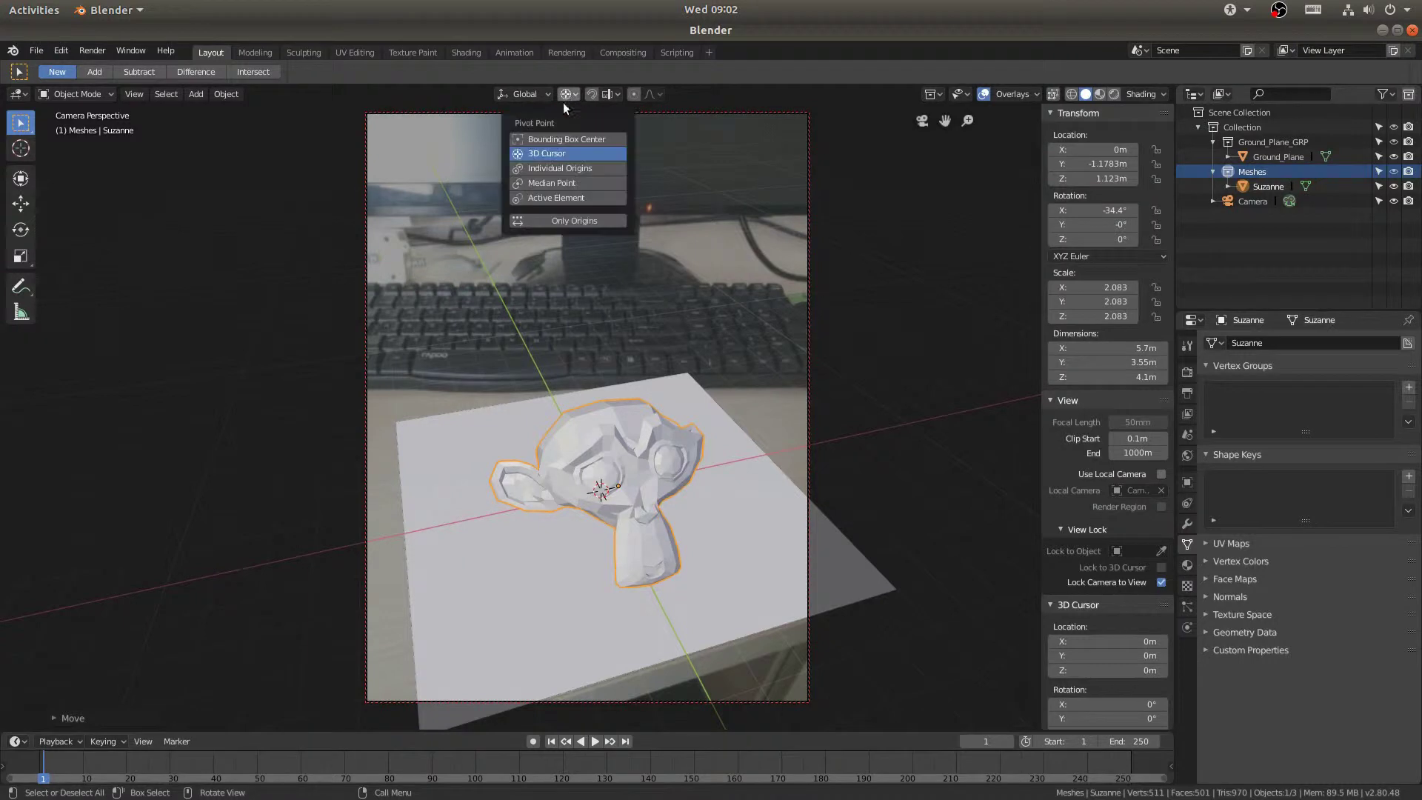
{"action": "left_click", "coordinate": [535, 184]}
{"action": "key", "text": "r"}
{"action": "key", "text": "z"}
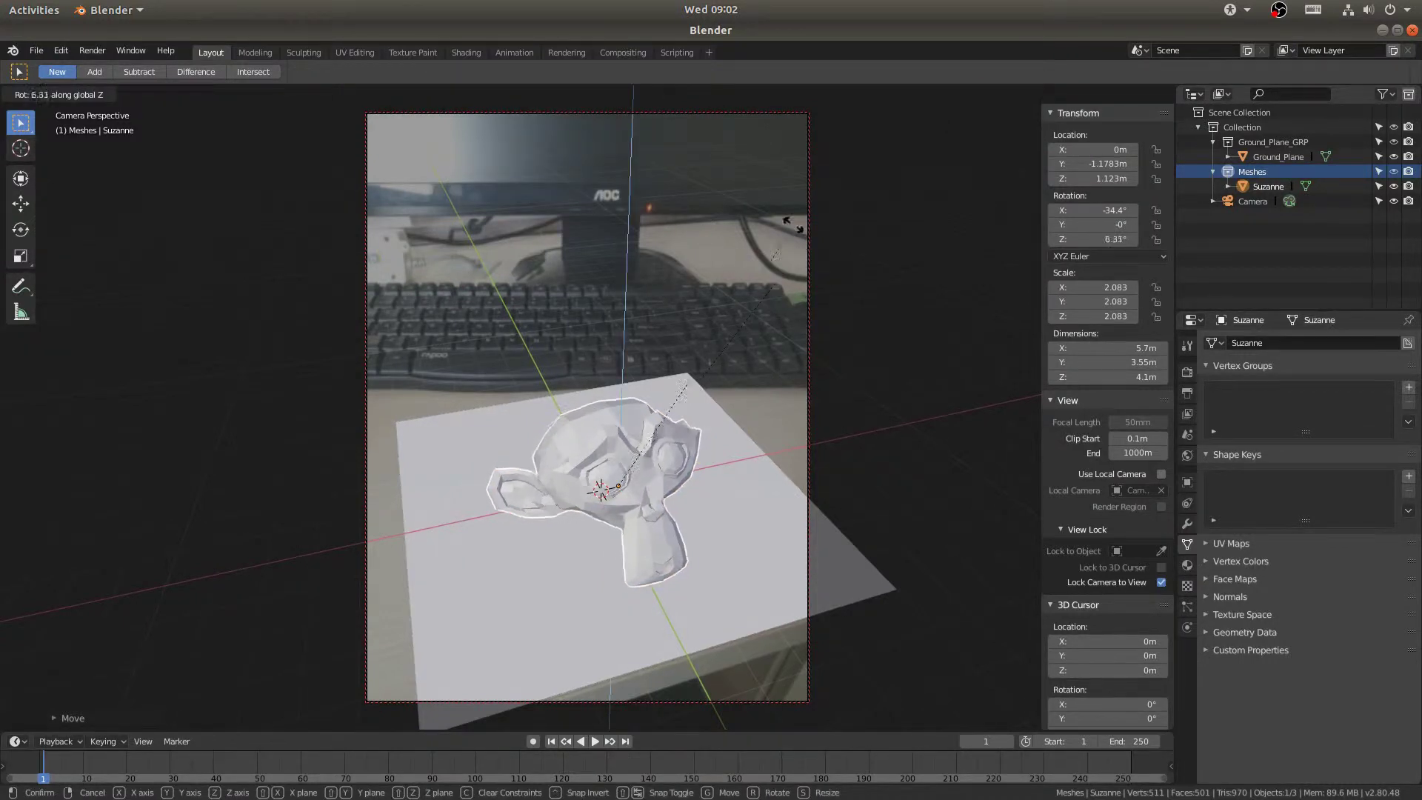
{"action": "left_click", "coordinate": [825, 306]}
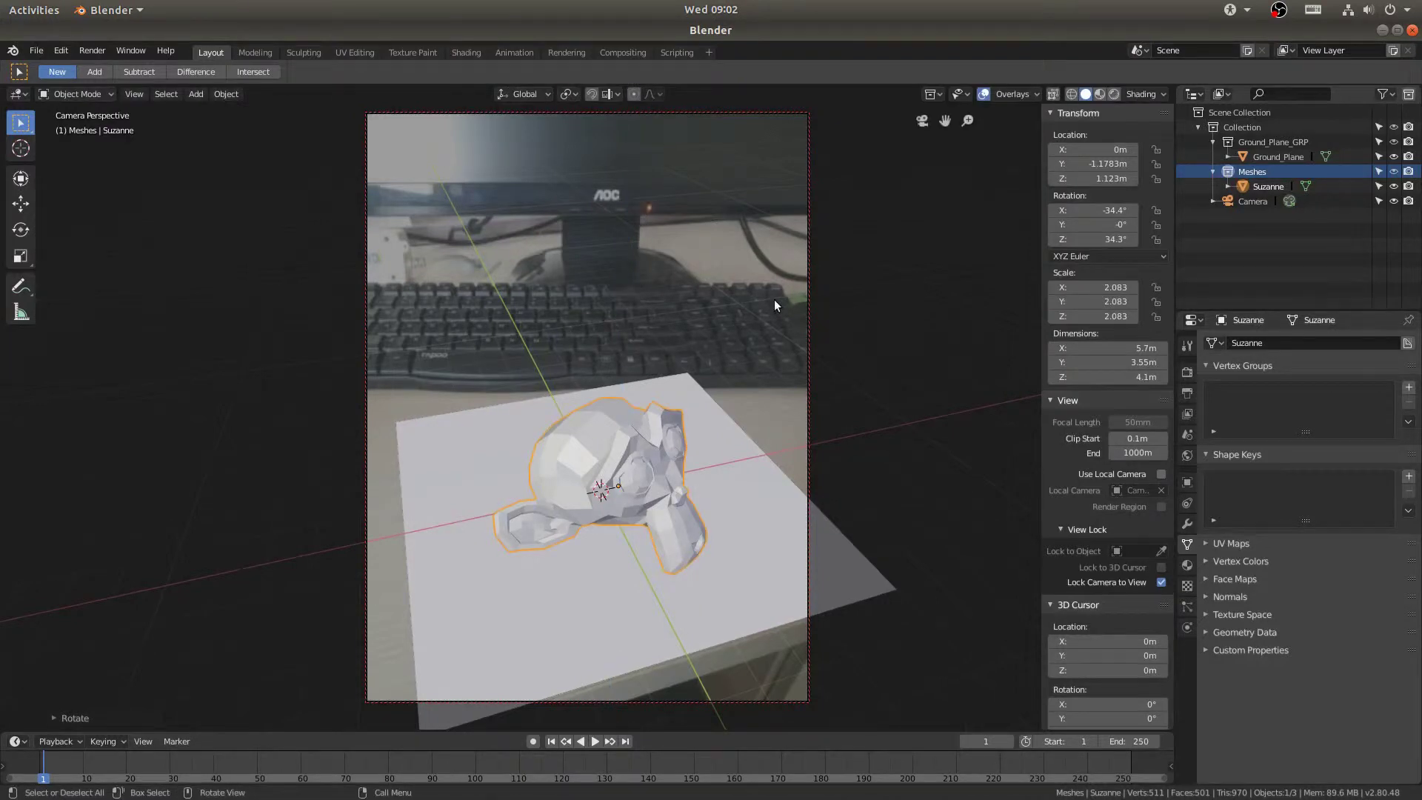
Step: Shift the monkey head along X to about -0.79 m on the ground plane
{"action": "key", "text": "g"}
{"action": "key", "text": "x"}
{"action": "left_click", "coordinate": [742, 306]}
{"action": "left_click", "coordinate": [740, 564]}
{"action": "key", "text": "g"}
{"action": "key", "text": "x"}
{"action": "left_click", "coordinate": [823, 540]}
{"action": "left_click", "coordinate": [561, 468]}
Step: Shade the monkey head smooth and save the scene as viewlayers.blend in the Desktop's viewlayers folder
{"action": "left_click", "coordinate": [217, 95]}
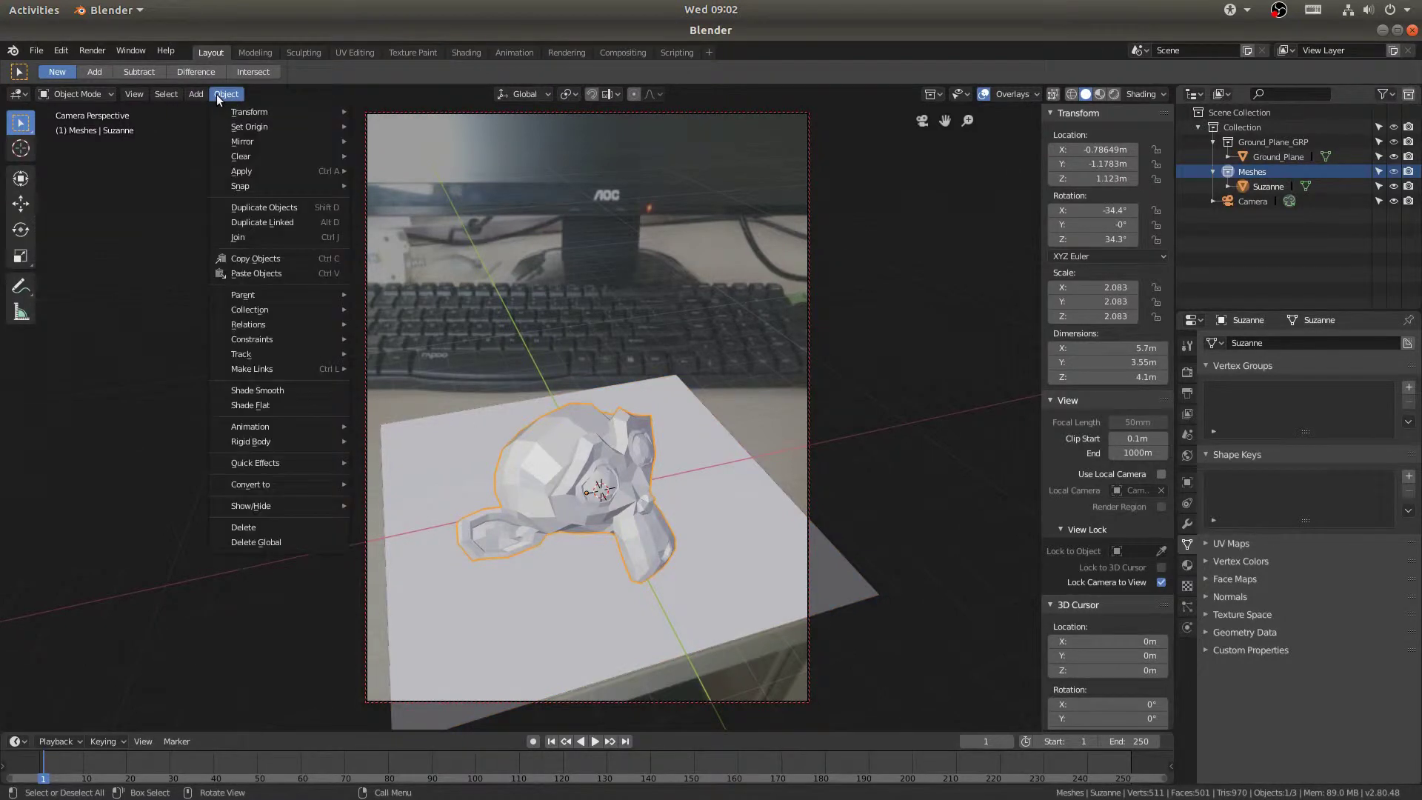
{"action": "left_click", "coordinate": [250, 390]}
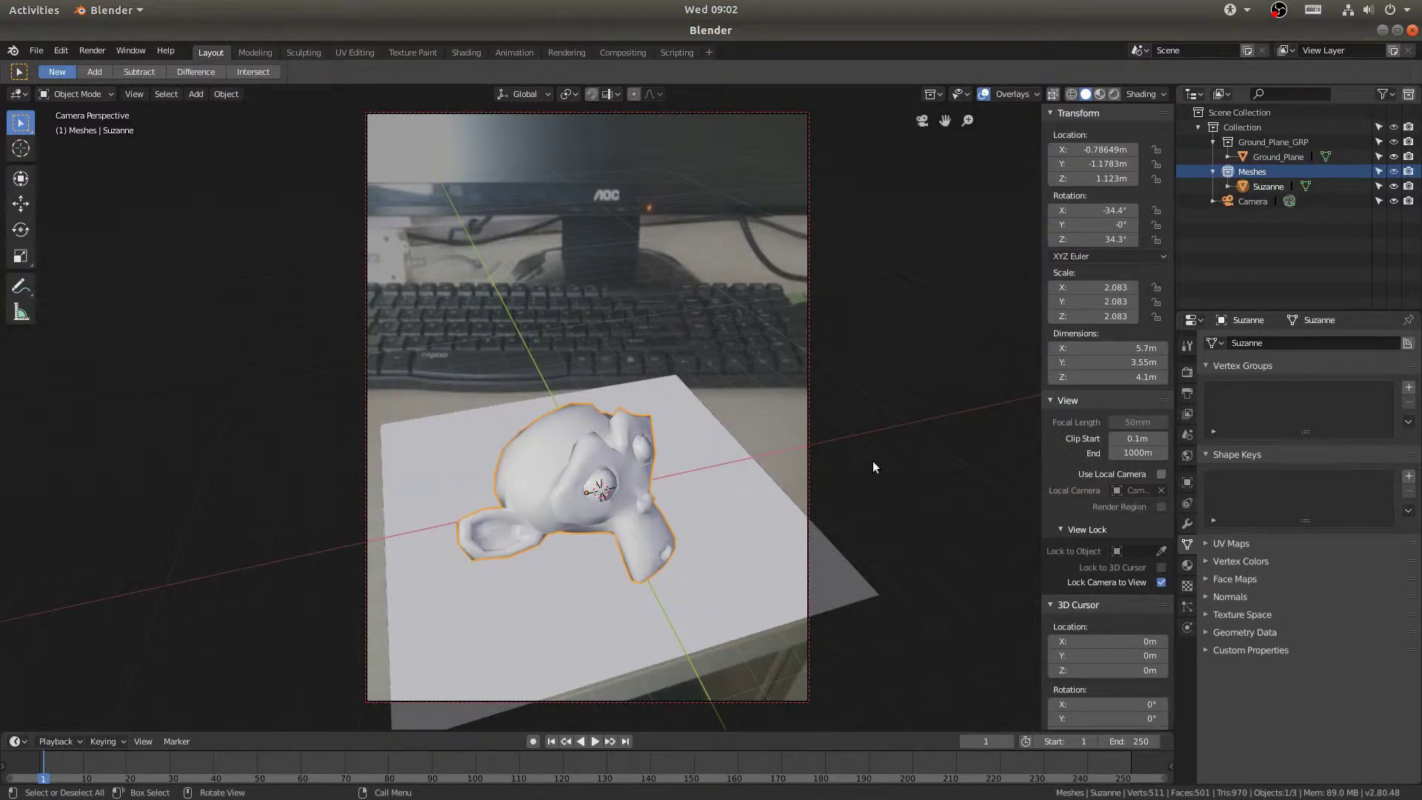
{"action": "key", "text": "ctrl+s"}
Step: Enlarge the timeline area below the viewport and turn it into a Shader Editor
{"action": "left_click_drag", "start_coordinate": [471, 731], "coordinate": [493, 433]}
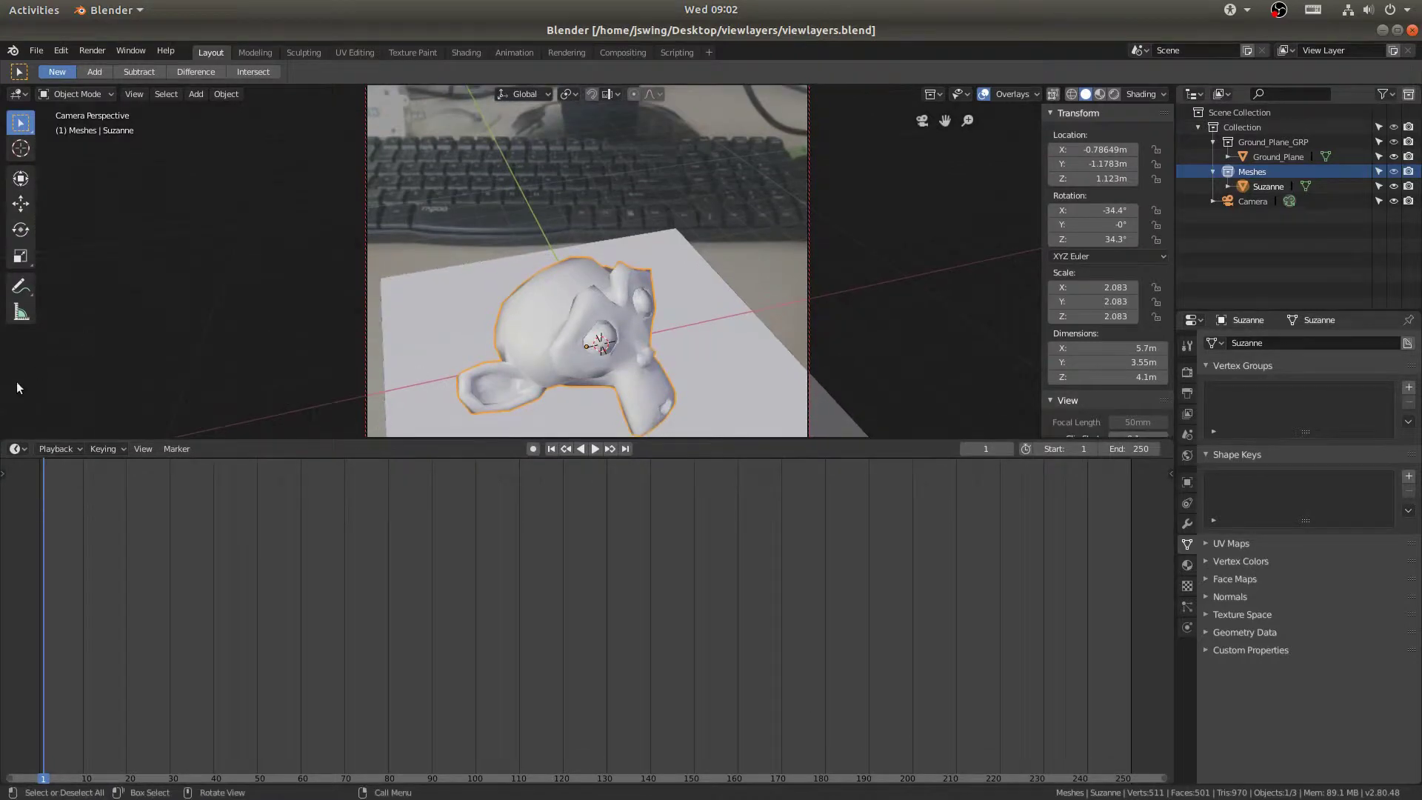
{"action": "left_click", "coordinate": [23, 455]}
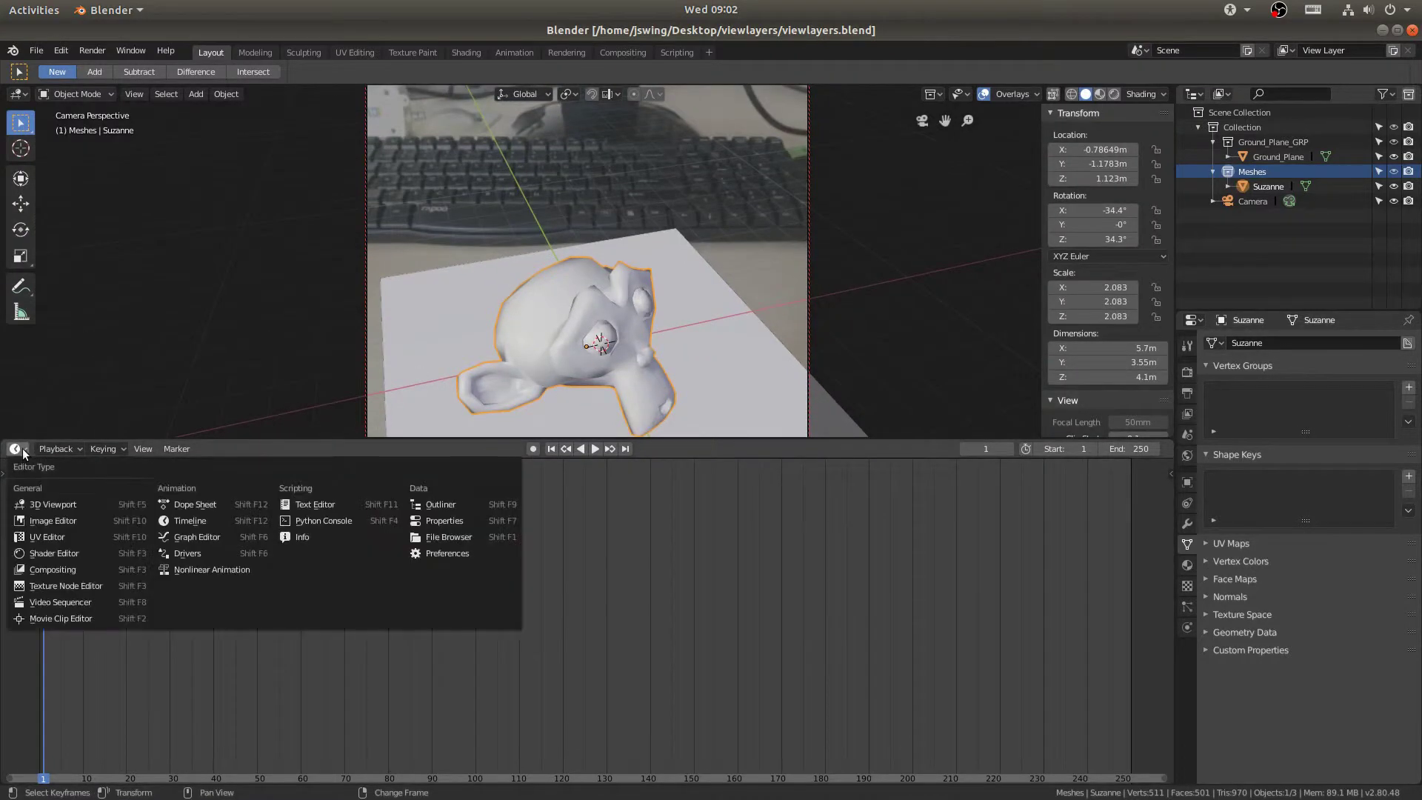
{"action": "left_click", "coordinate": [42, 554]}
Step: Give the monkey head a new material named Monkey_Shader
{"action": "left_click", "coordinate": [1187, 565]}
{"action": "left_click", "coordinate": [1270, 406]}
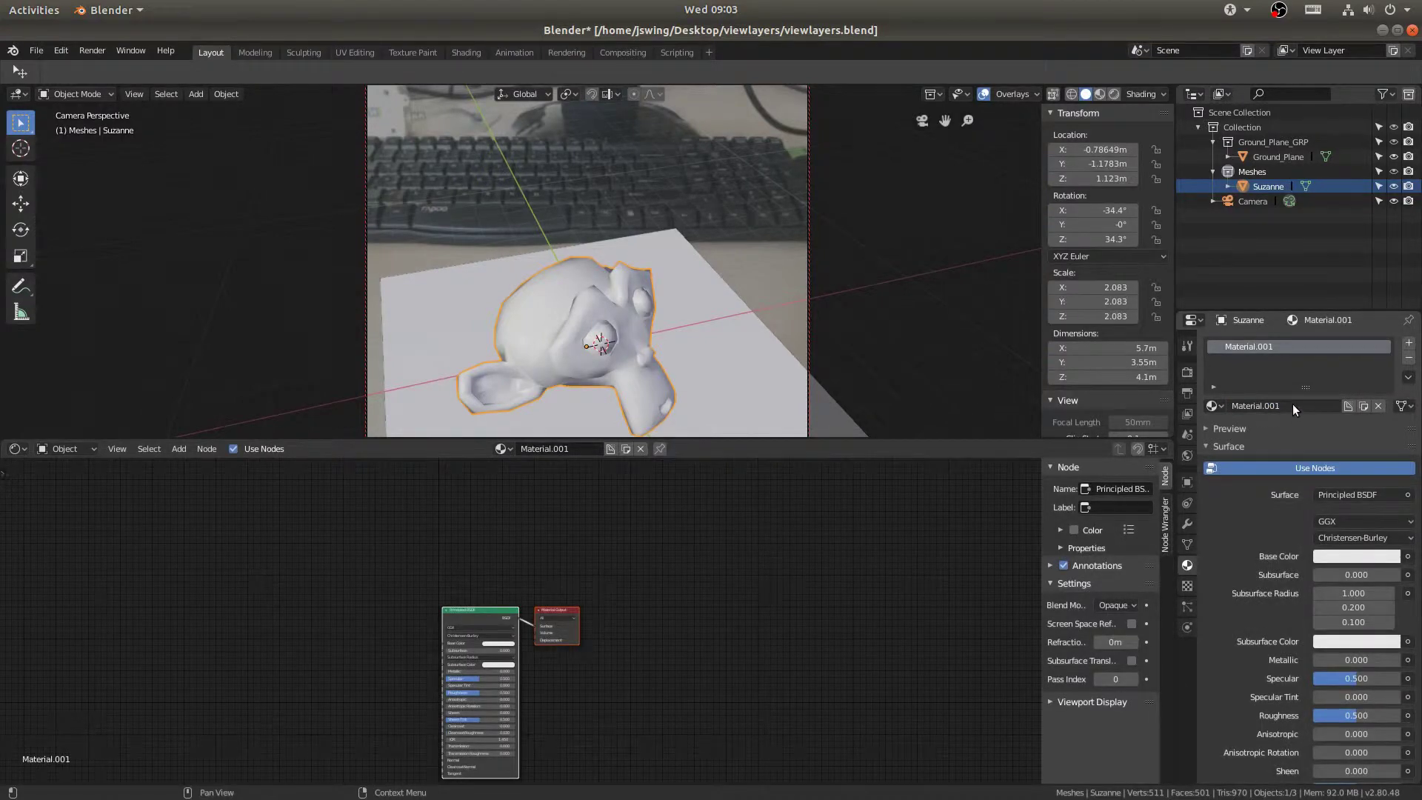
{"action": "double_click", "coordinate": [1281, 404]}
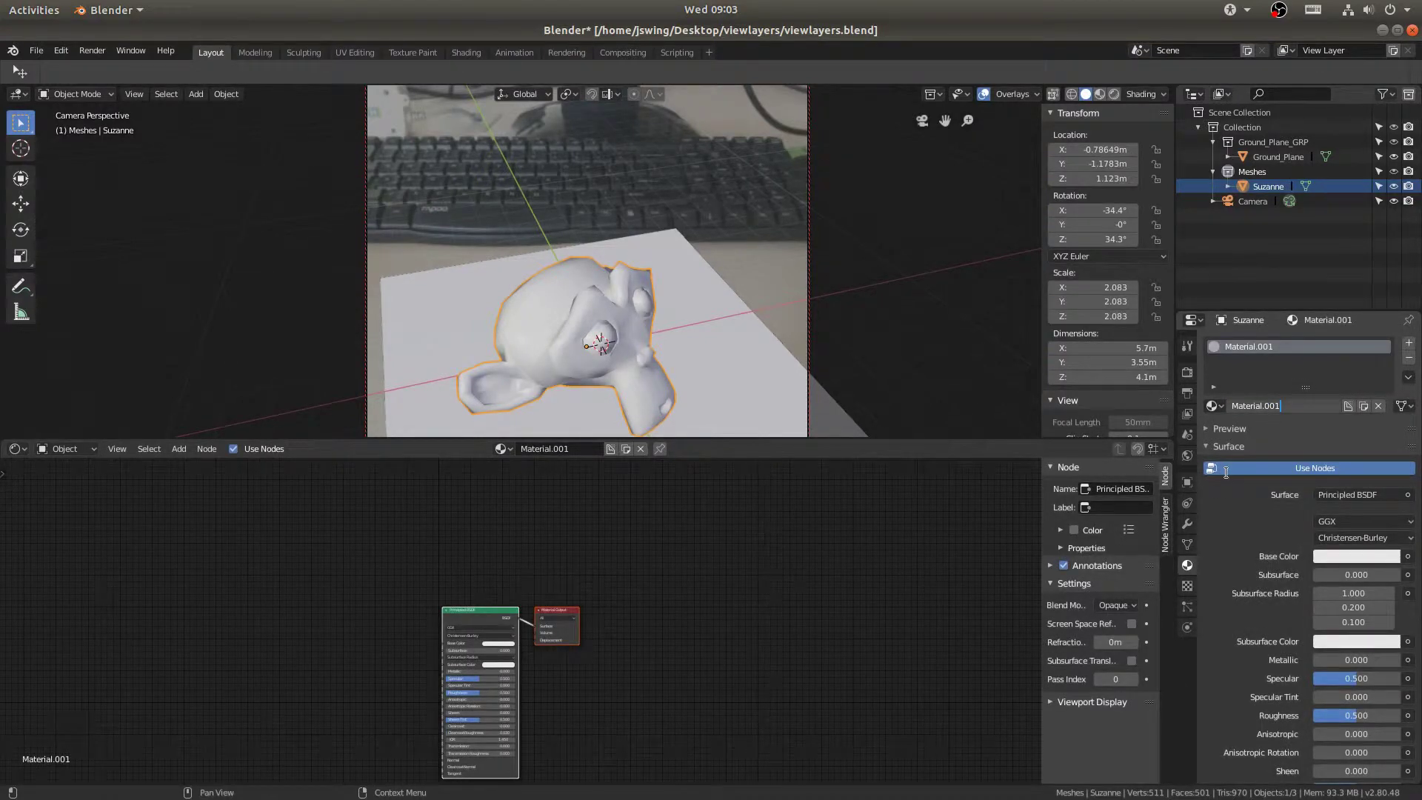
{"action": "key", "text": "ctrl+a"}
{"action": "type", "text": "Monkey_S"}
{"action": "key", "text": "Return"}
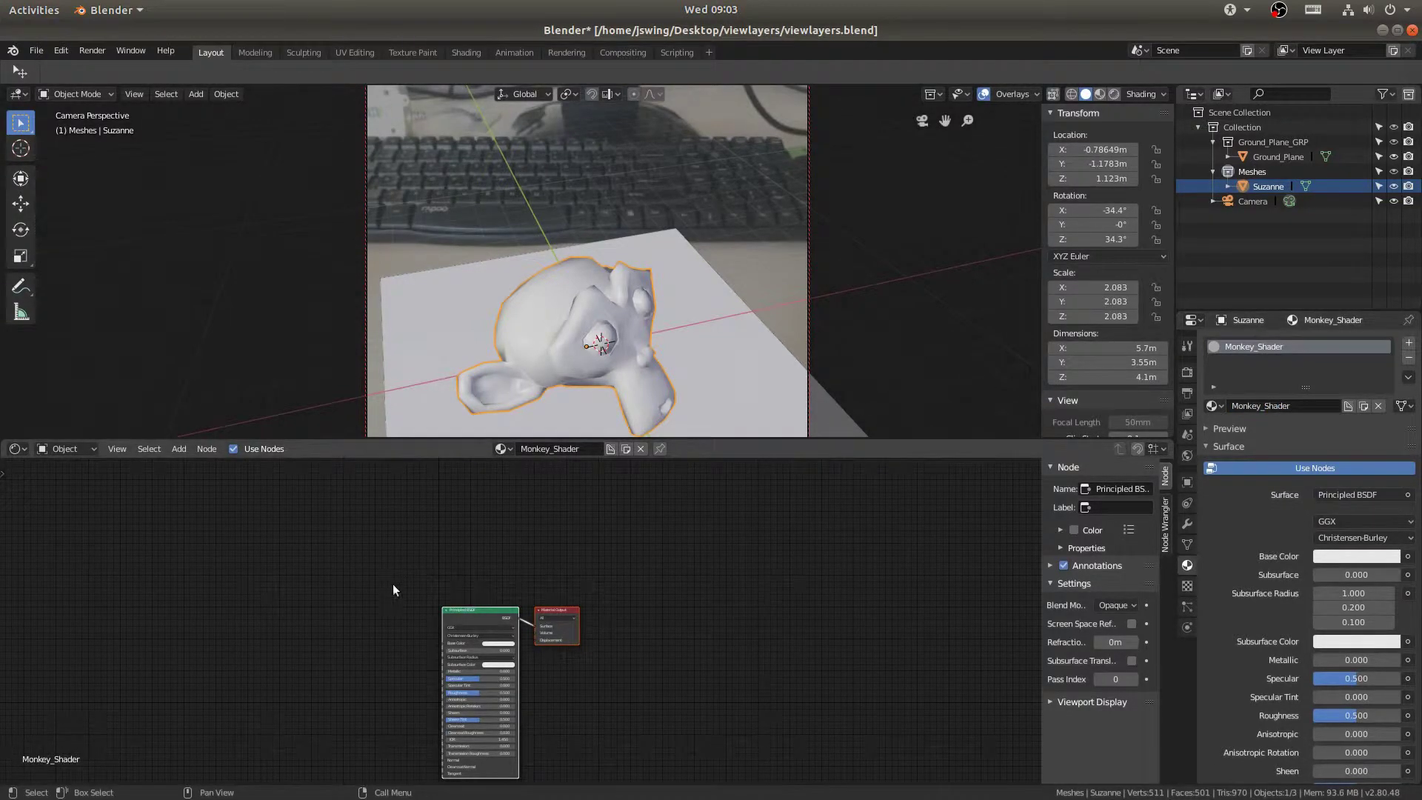
Step: Disable Lock Camera to View and resize the viewport and Shader Editor so the monkey head and its material nodes both fit
{"action": "middle_click_drag", "start_coordinate": [738, 292], "coordinate": [723, 264]}
{"action": "left_click_drag", "start_coordinate": [832, 438], "coordinate": [847, 628]}
{"action": "middle_click_drag", "start_coordinate": [868, 496], "coordinate": [825, 532]}
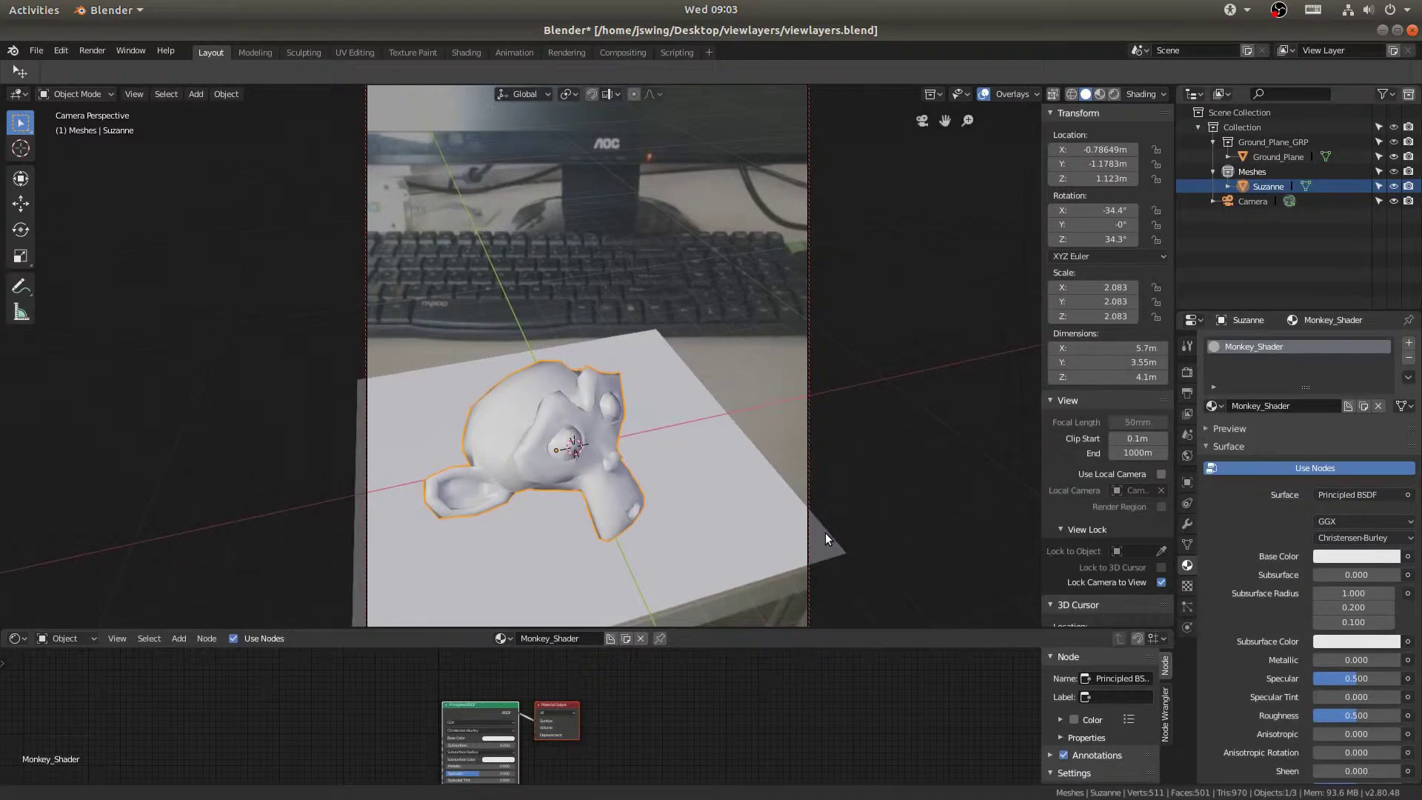
{"action": "scroll", "coordinate": [1086, 548], "scroll_direction": "down", "scroll_amount": 3}
{"action": "left_click", "coordinate": [1160, 494]}
{"action": "middle_click_drag", "start_coordinate": [759, 455], "coordinate": [852, 285], "text": "shift"}
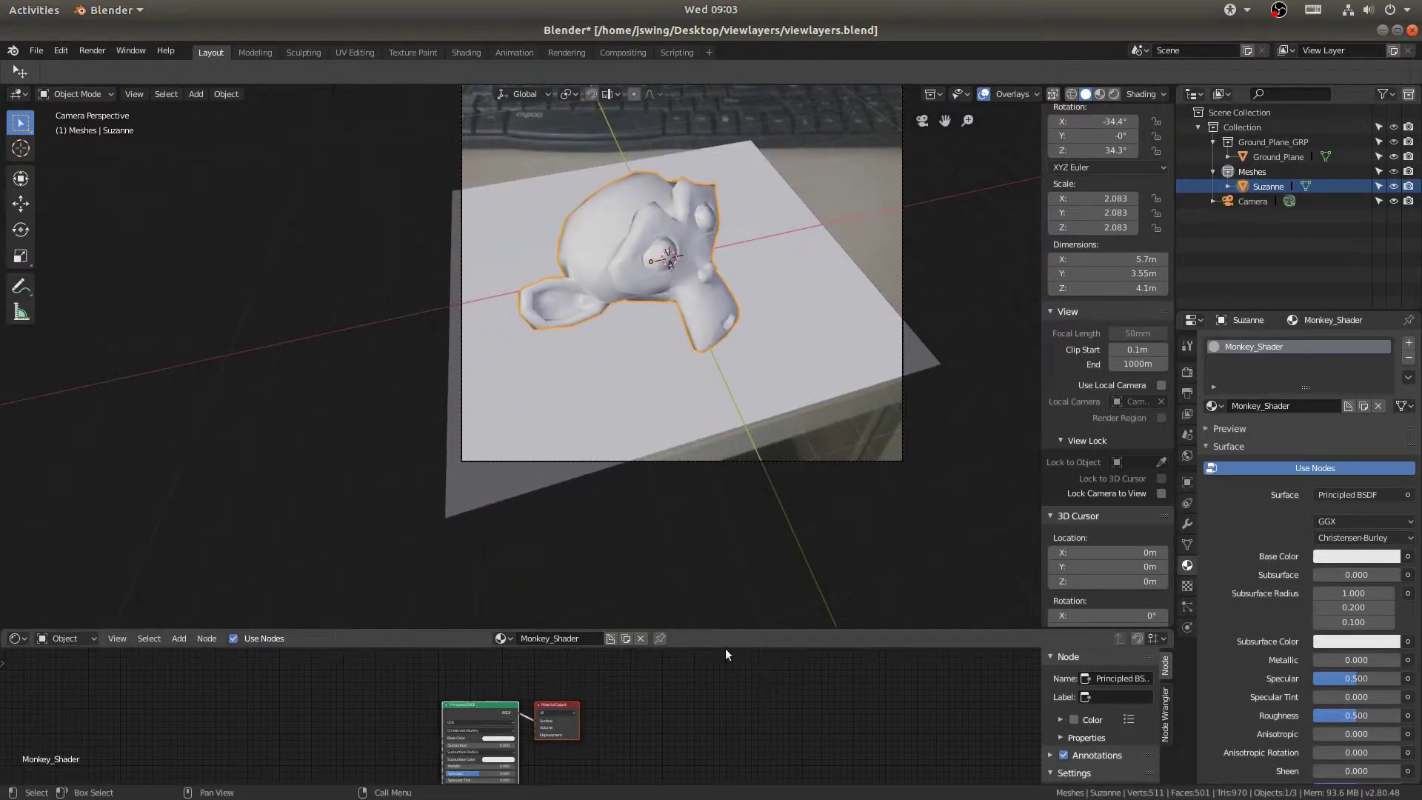
{"action": "left_click_drag", "start_coordinate": [725, 629], "coordinate": [717, 422]}
{"action": "mouse_move", "coordinate": [713, 233]}
{"action": "middle_mouse_down", "text": "shift"}
{"action": "mouse_move", "coordinate": [815, 268]}
{"action": "mouse_move", "coordinate": [651, 348]}
{"action": "mouse_move", "coordinate": [654, 145]}
{"action": "mouse_move", "coordinate": [542, 299]}
{"action": "mouse_move", "coordinate": [791, 228]}
{"action": "mouse_move", "coordinate": [683, 237]}
{"action": "mouse_move", "coordinate": [704, 230]}
{"action": "middle_mouse_up", "text": "shift"}
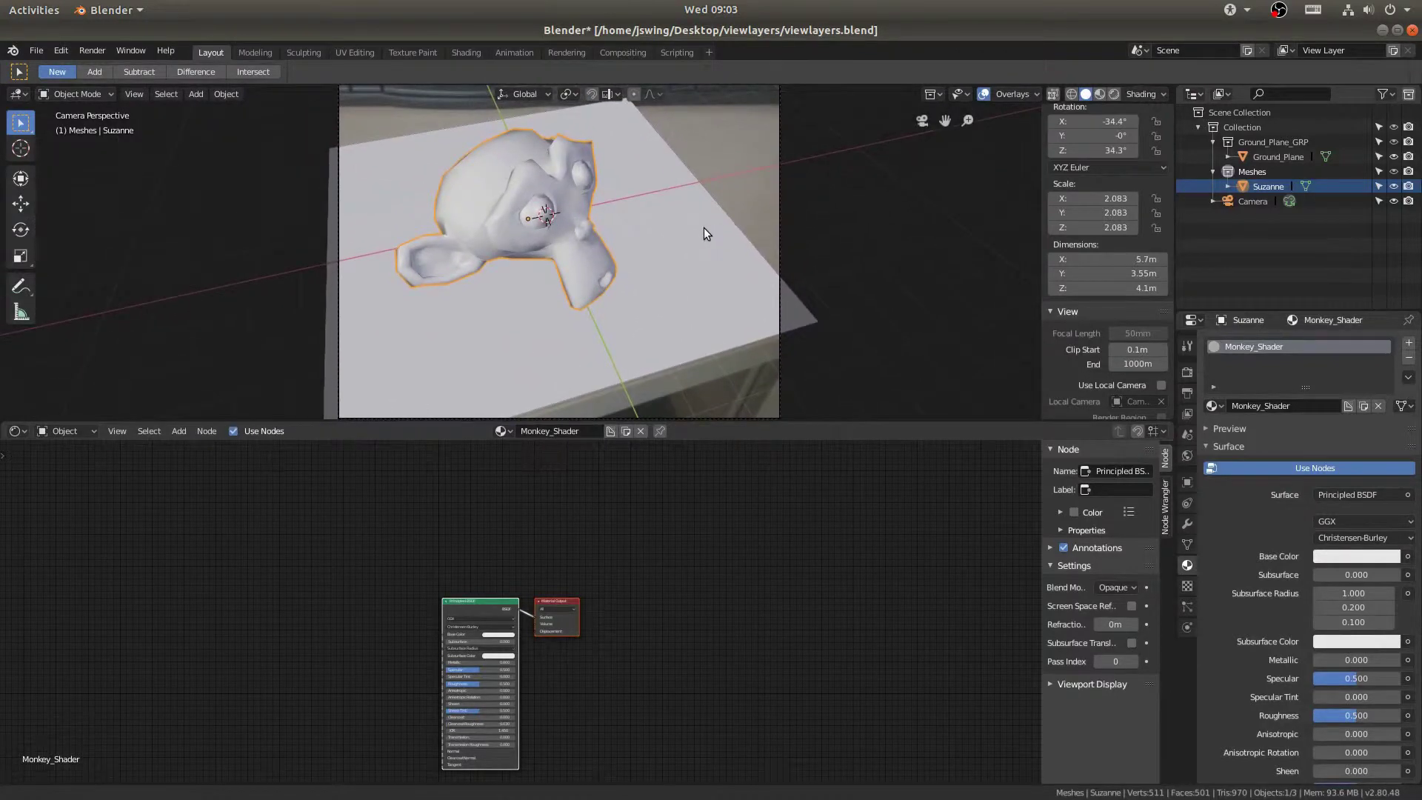
Step: Add a Noise Texture node and a ColorRamp node to Monkey_Shader
{"action": "scroll", "coordinate": [557, 696], "scroll_direction": "up", "scroll_amount": 2}
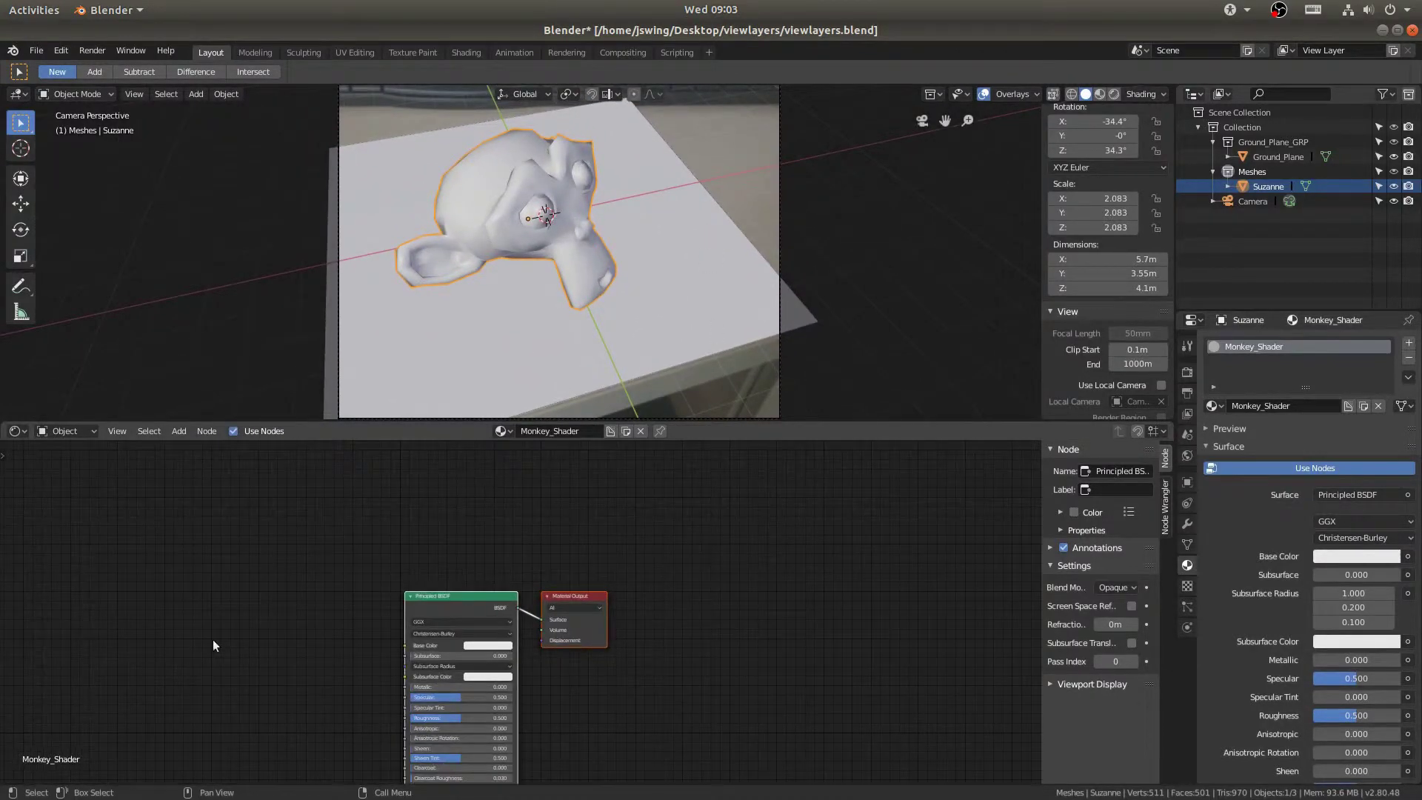
{"action": "scroll", "coordinate": [377, 624], "scroll_direction": "left", "scroll_amount": 5, "text": "ctrl"}
{"action": "key", "text": "shift+a"}
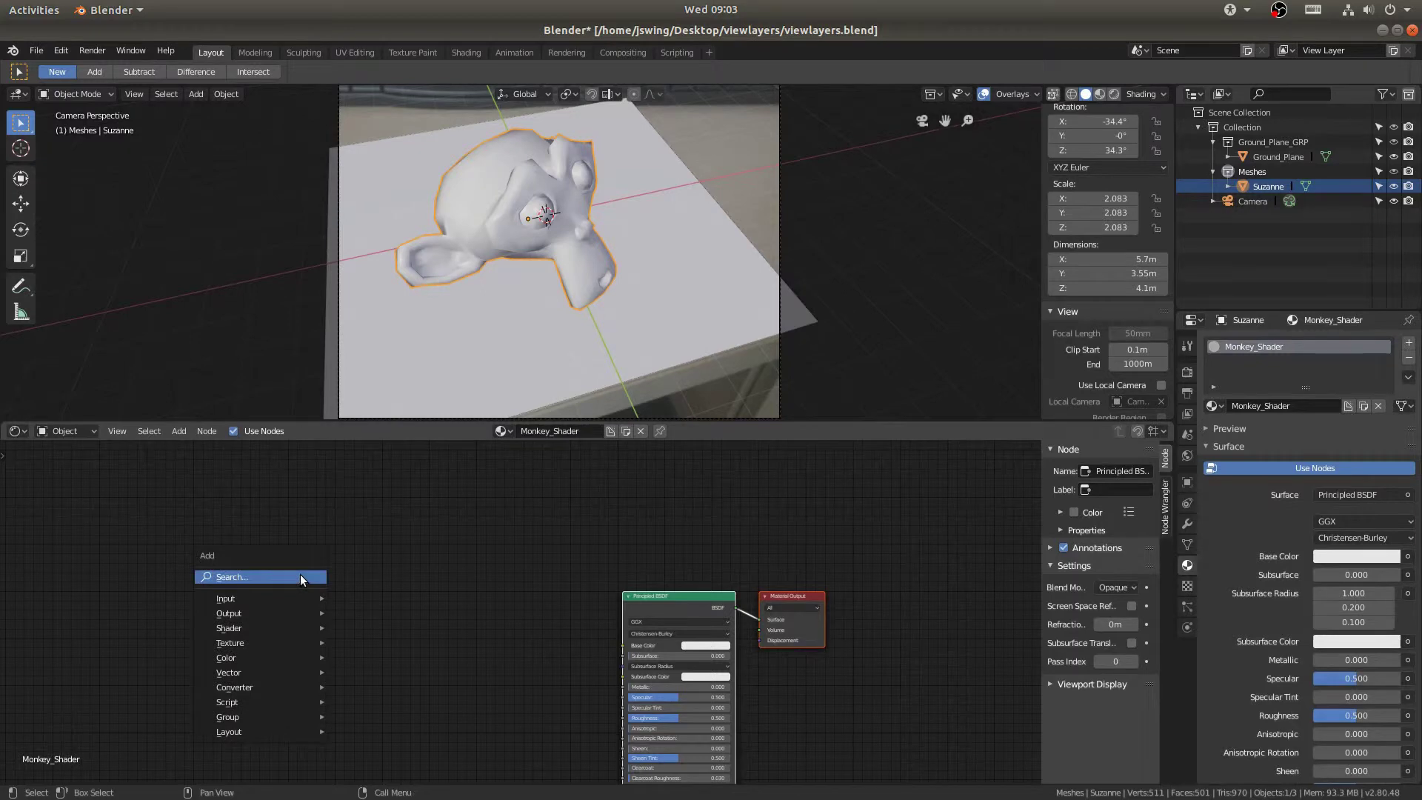
{"action": "left_click", "coordinate": [300, 576]}
{"action": "type", "text": "noise"}
{"action": "key", "text": "Return"}
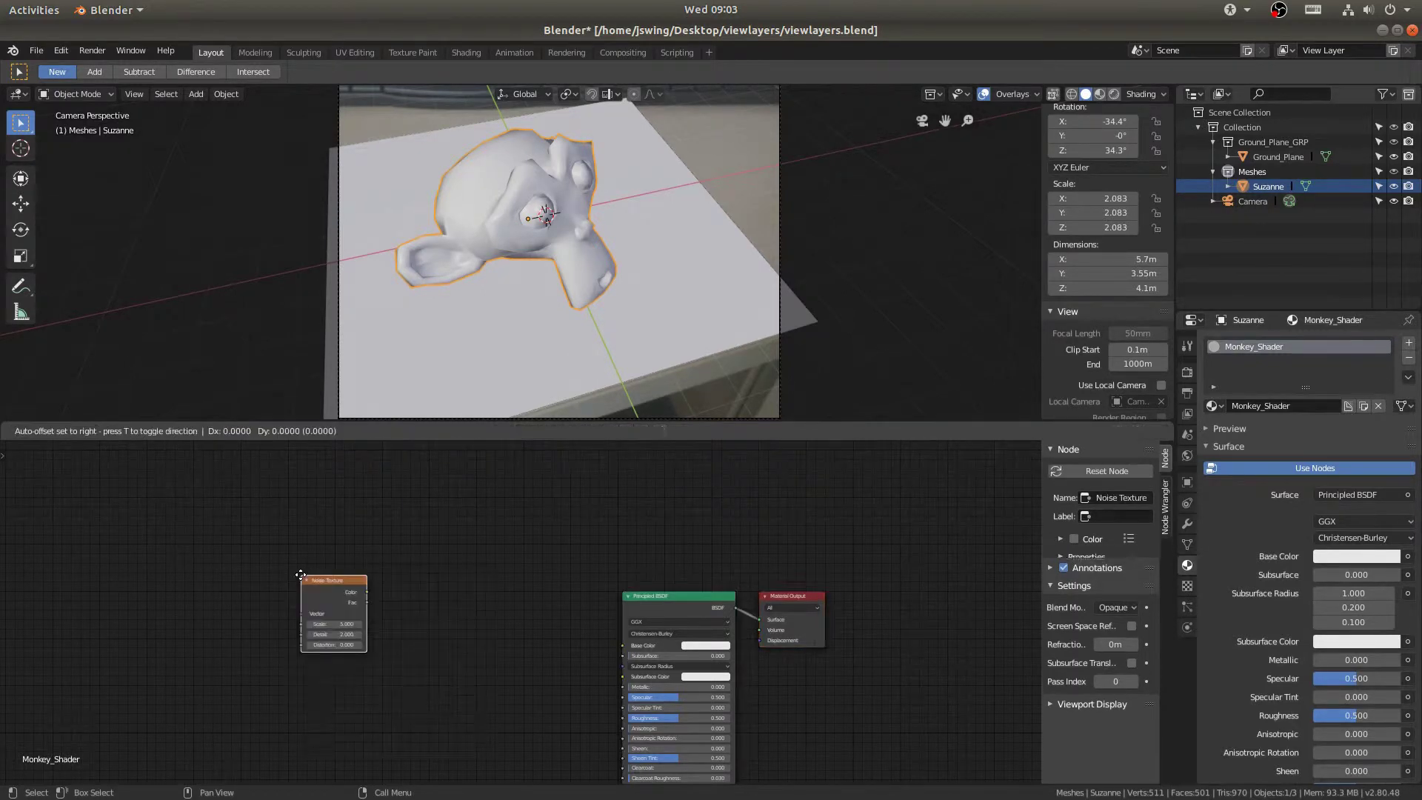
{"action": "left_click", "coordinate": [300, 575]}
{"action": "key", "text": "shift+a"}
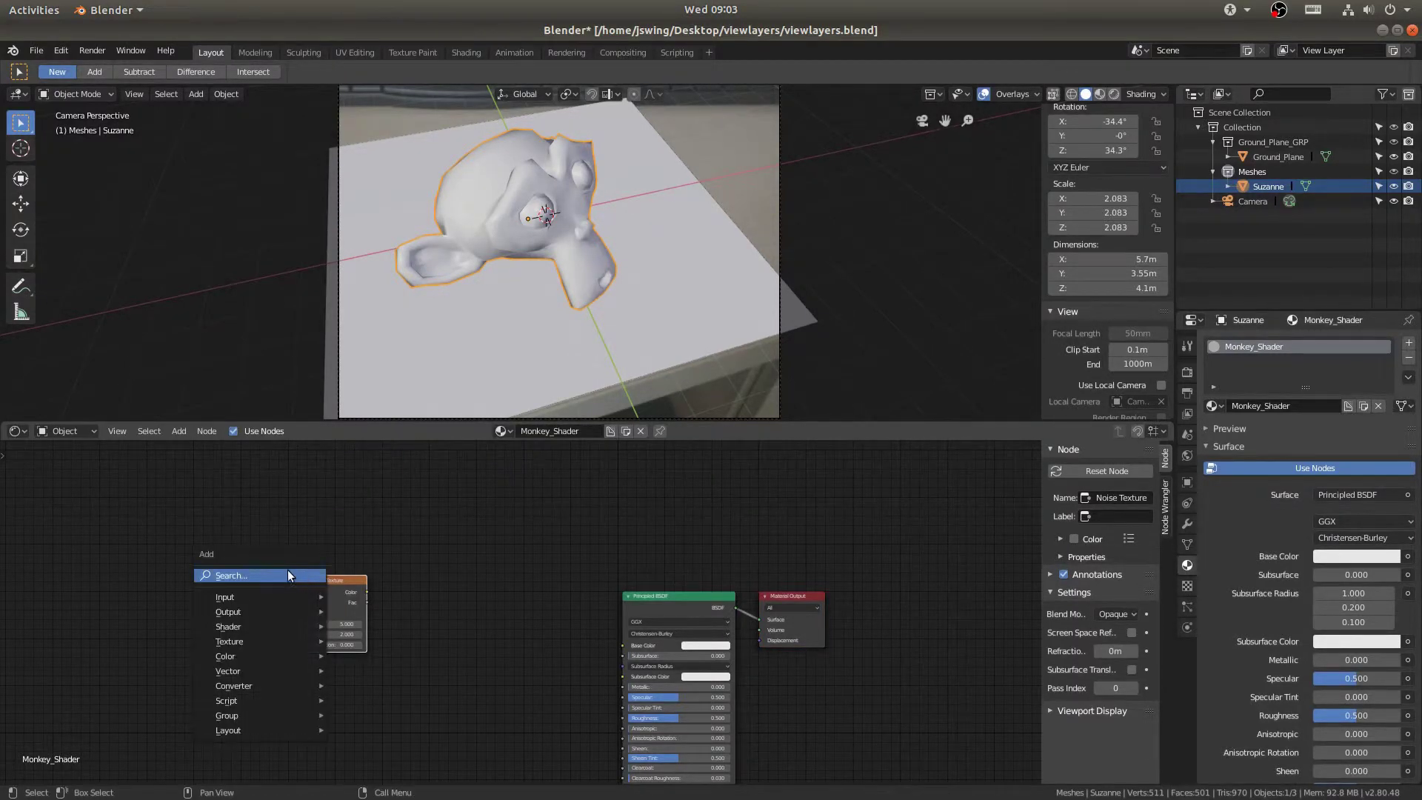
{"action": "left_click", "coordinate": [286, 570]}
{"action": "type", "text": "ramp"}
{"action": "key", "text": "Return"}
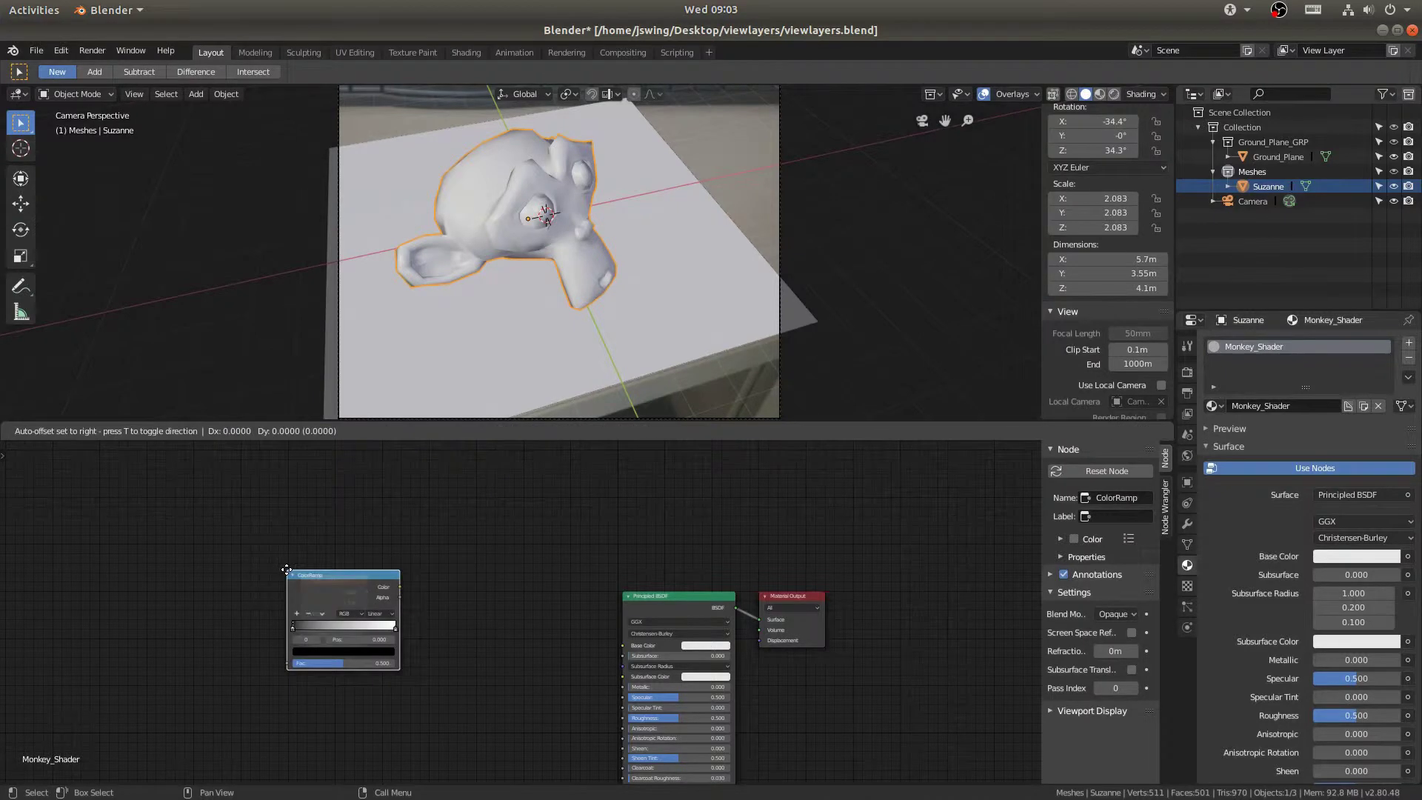
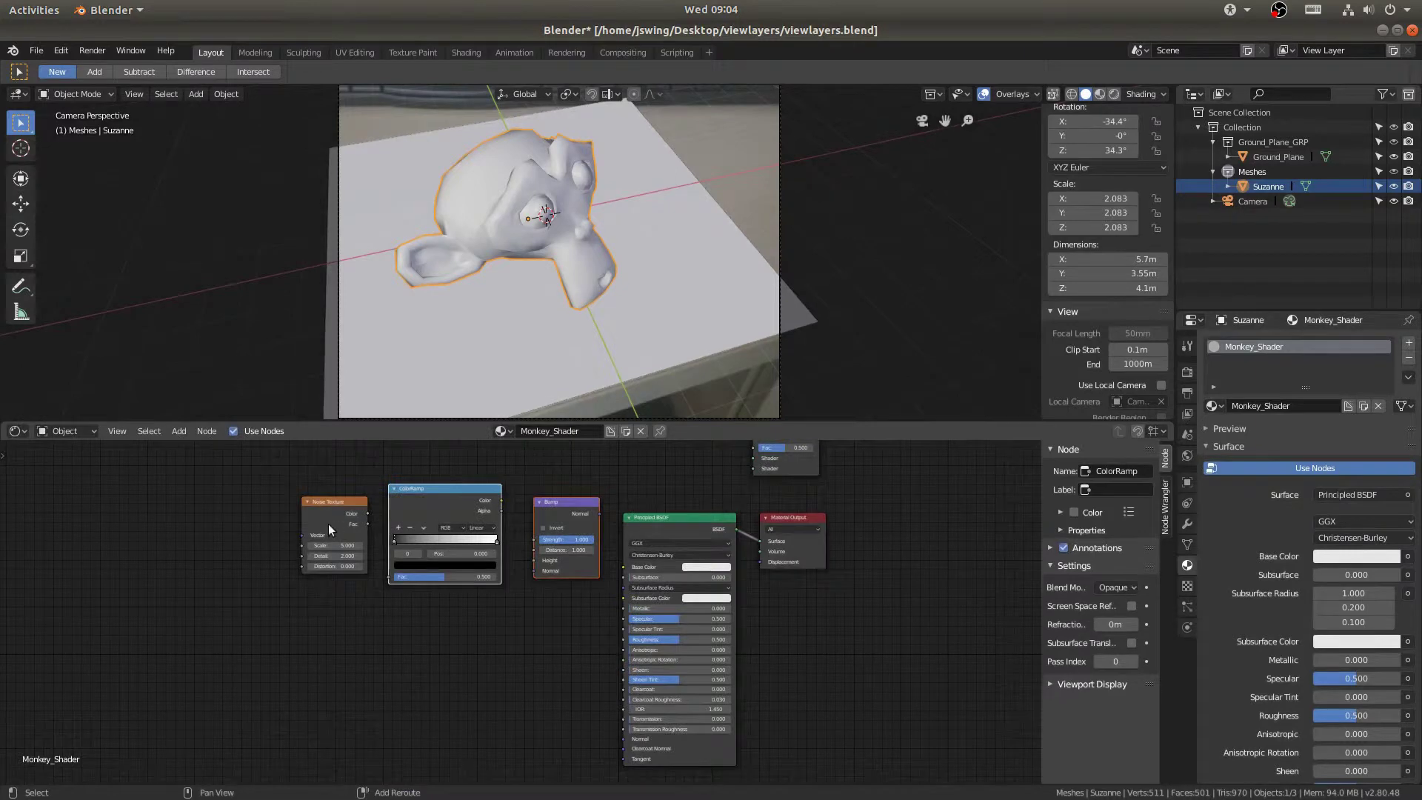
Step: Move the Noise Texture, ColorRamp and Bump nodes lower, then link Noise Color to the ColorRamp Fac and ColorRamp Color to the Bump Height
{"action": "key", "text": "g"}
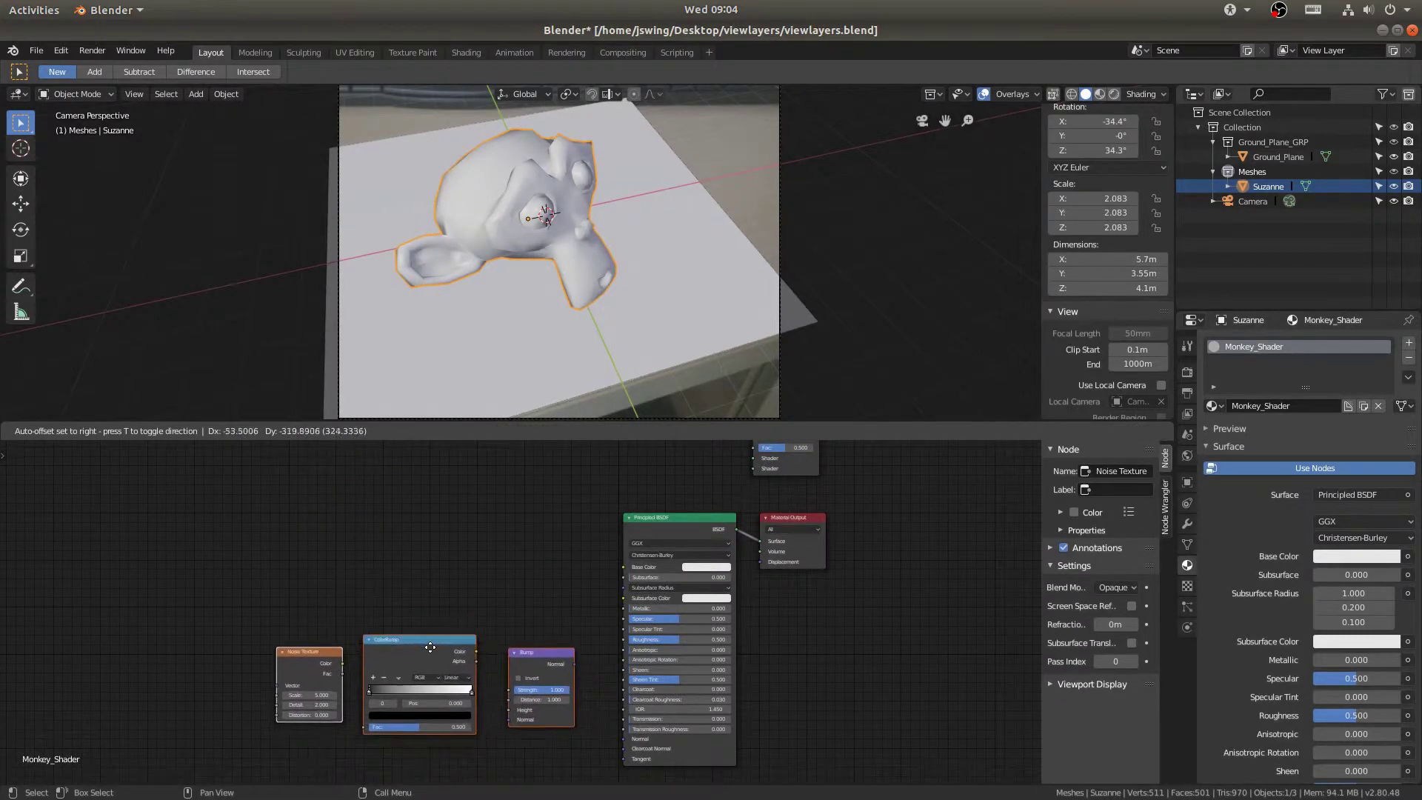
{"action": "left_click", "coordinate": [431, 647]}
{"action": "left_click", "coordinate": [388, 651]}
{"action": "middle_click_drag", "start_coordinate": [464, 596], "coordinate": [534, 570]}
{"action": "left_click_drag", "start_coordinate": [406, 635], "coordinate": [426, 698]}
{"action": "left_click_drag", "start_coordinate": [540, 623], "coordinate": [554, 658]}
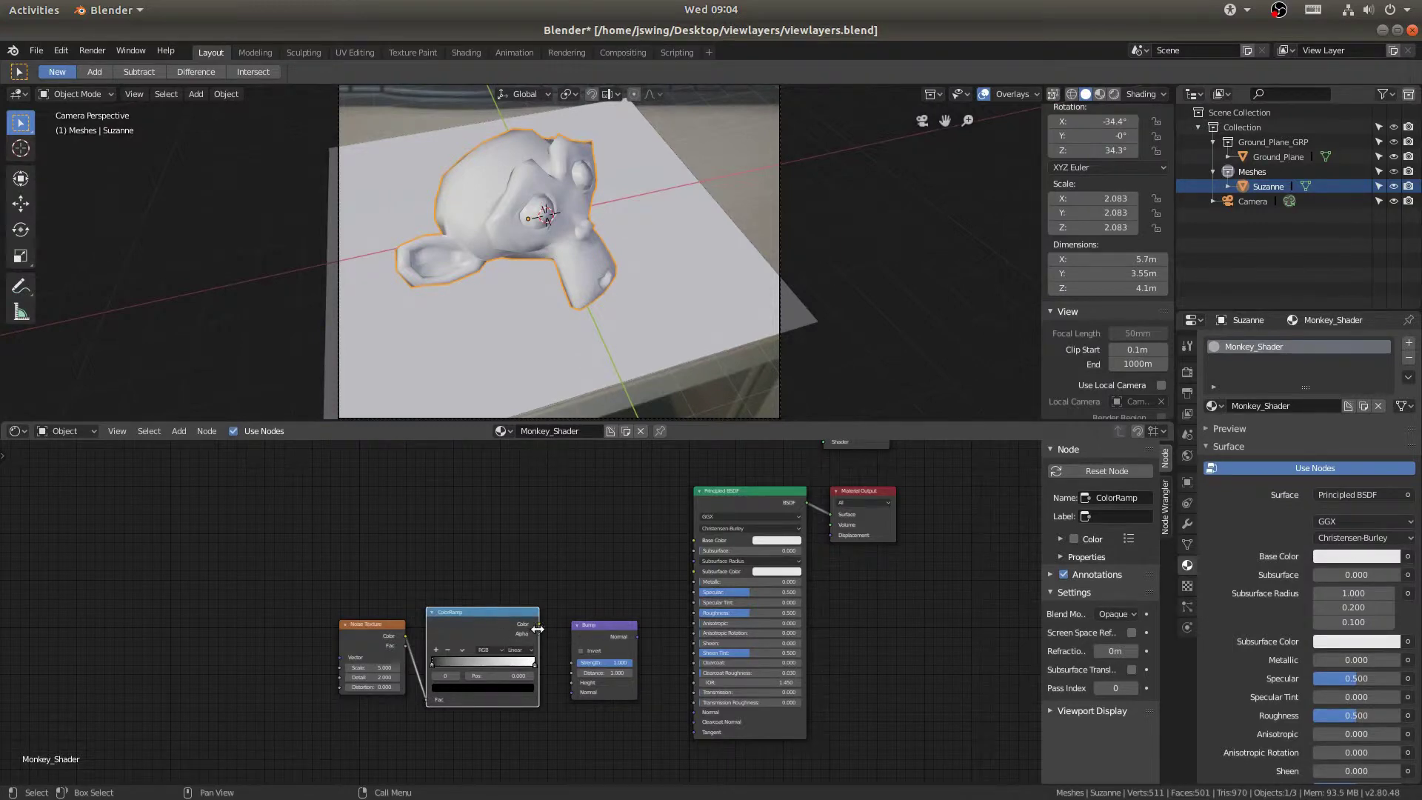
{"action": "left_click_drag", "start_coordinate": [540, 625], "coordinate": [571, 682]}
Step: Disconnect the Principled BSDF from the Material Output and link the Bump Normal output to the shader's Normal and Roughness inputs
{"action": "mouse_move", "coordinate": [828, 514]}
{"action": "left_mouse_down"}
{"action": "mouse_move", "coordinate": [825, 499]}
{"action": "mouse_move", "coordinate": [829, 522]}
{"action": "left_mouse_up"}
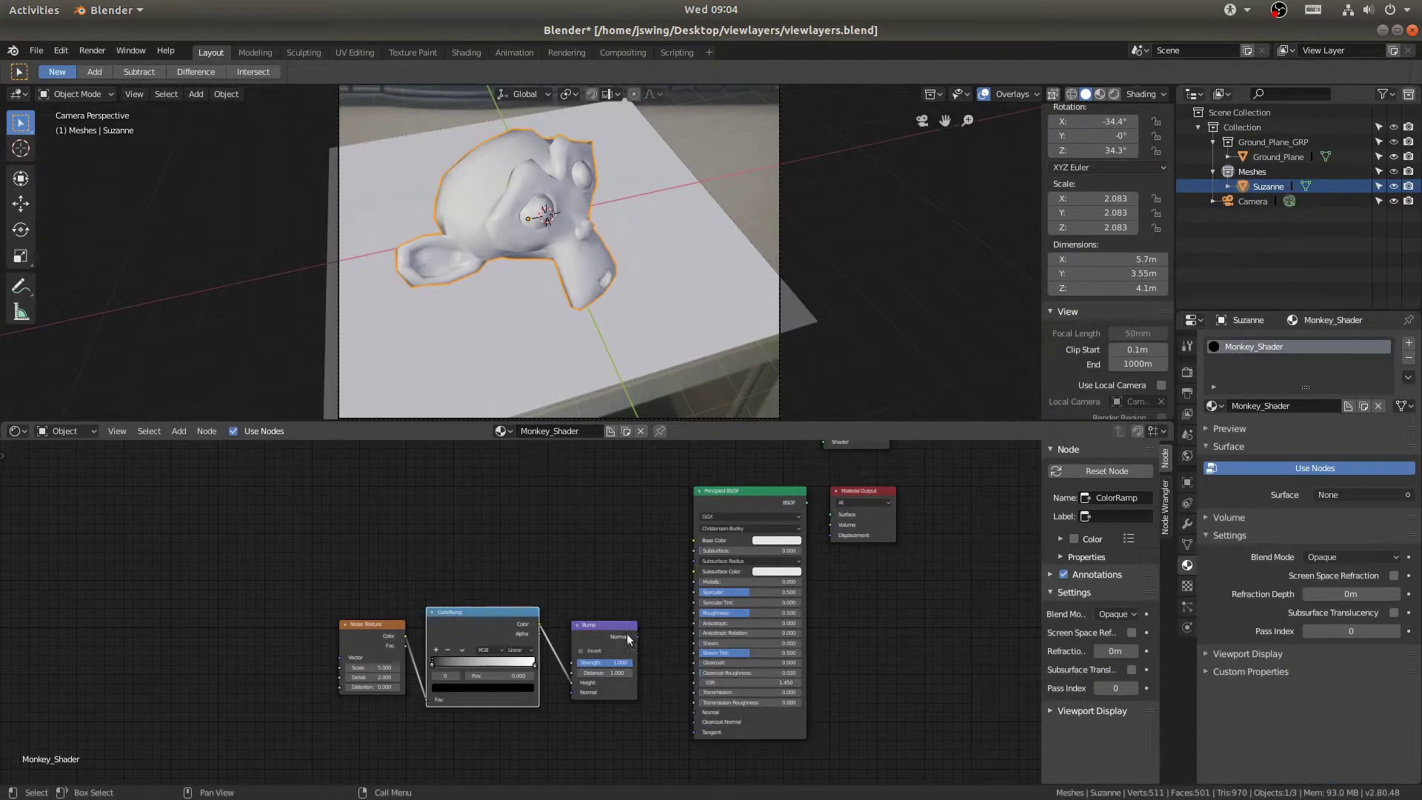
{"action": "left_click", "coordinate": [596, 628]}
{"action": "left_click_drag", "start_coordinate": [636, 636], "coordinate": [694, 711]}
{"action": "left_click_drag", "start_coordinate": [635, 638], "coordinate": [653, 635]}
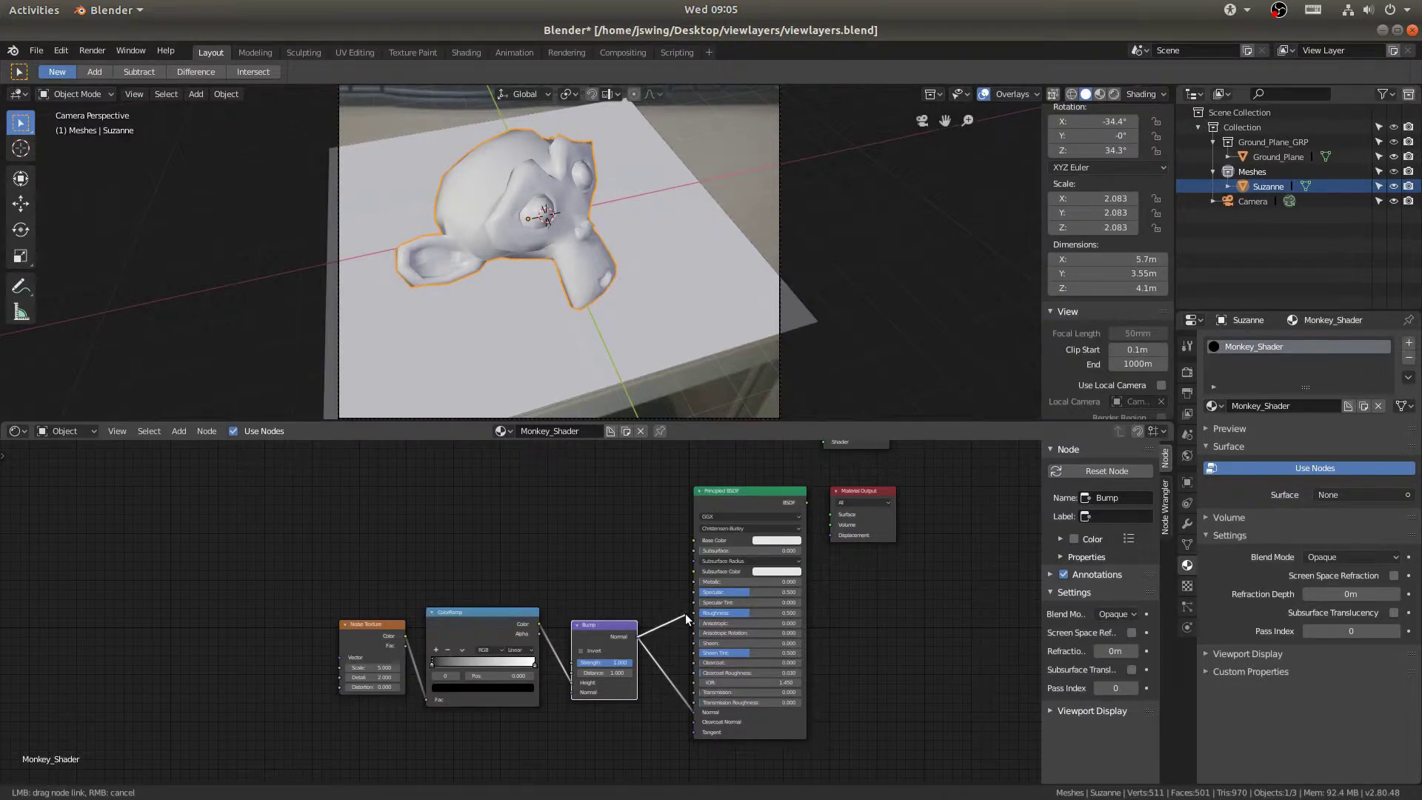
{"action": "left_click_drag", "start_coordinate": [687, 615], "coordinate": [689, 612]}
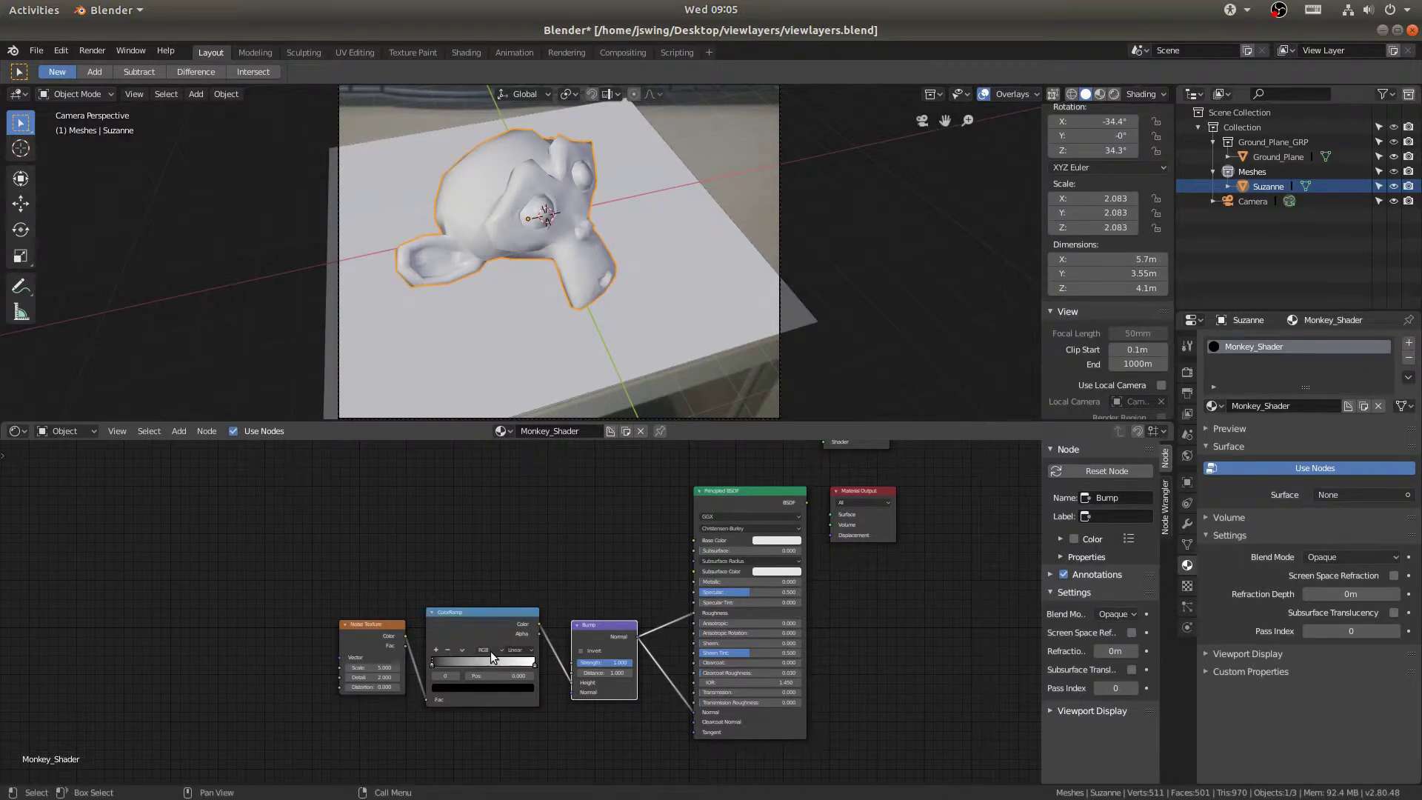
Step: Duplicate the Principled BSDF node and place the copy above the original
{"action": "middle_click_drag", "start_coordinate": [535, 558], "coordinate": [565, 593]}
{"action": "left_click", "coordinate": [683, 610]}
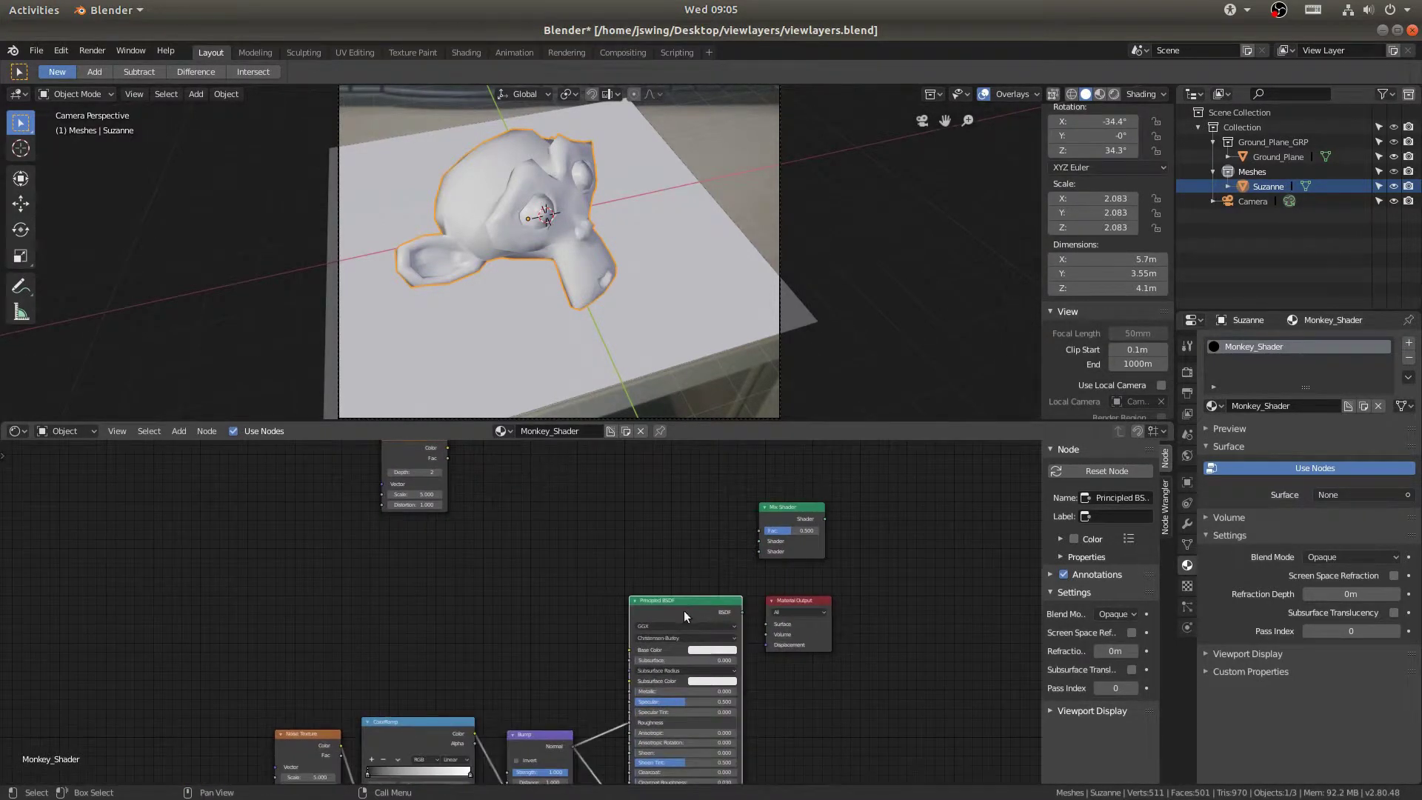
{"action": "middle_click_drag", "start_coordinate": [686, 610], "coordinate": [656, 731]}
{"action": "key", "text": "shift+d"}
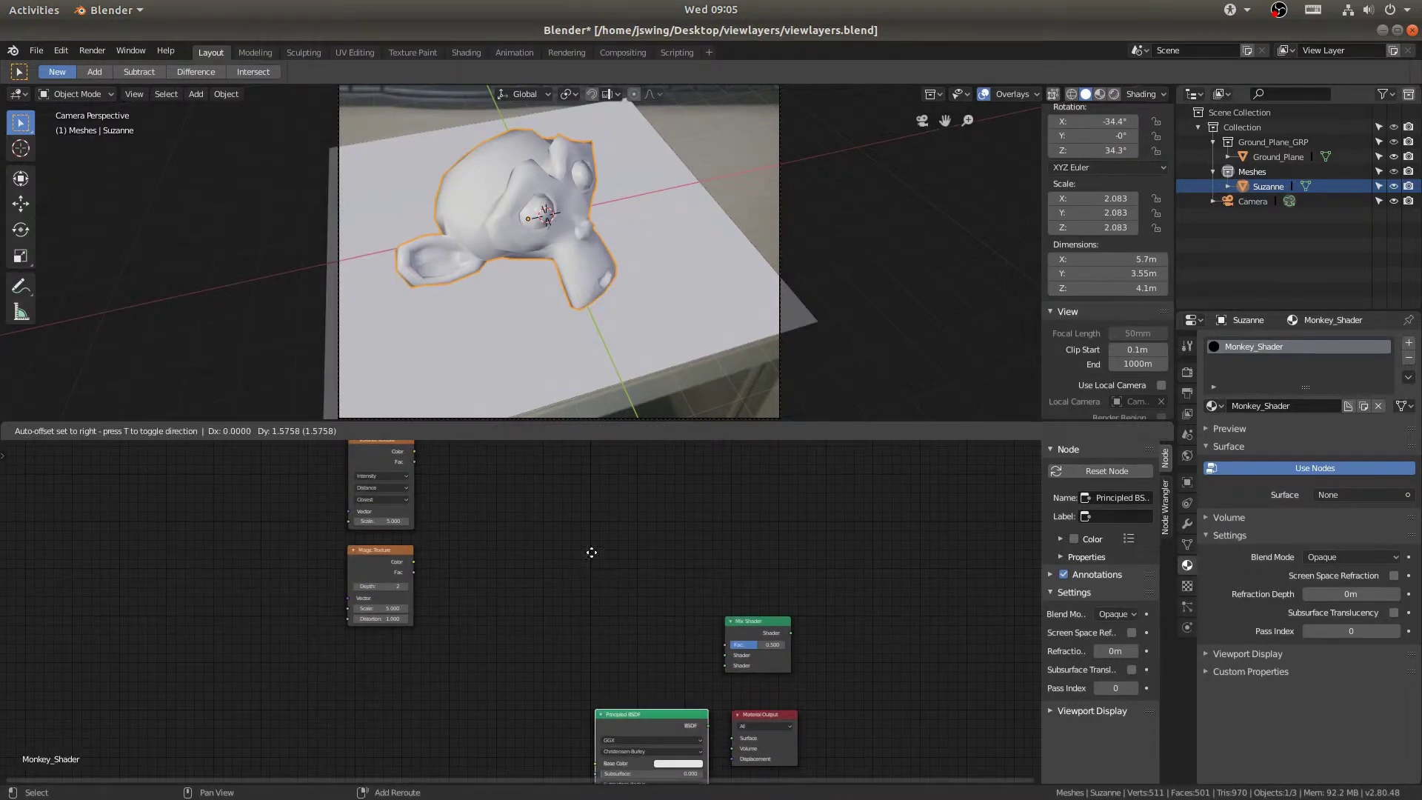
{"action": "left_click", "coordinate": [651, 464]}
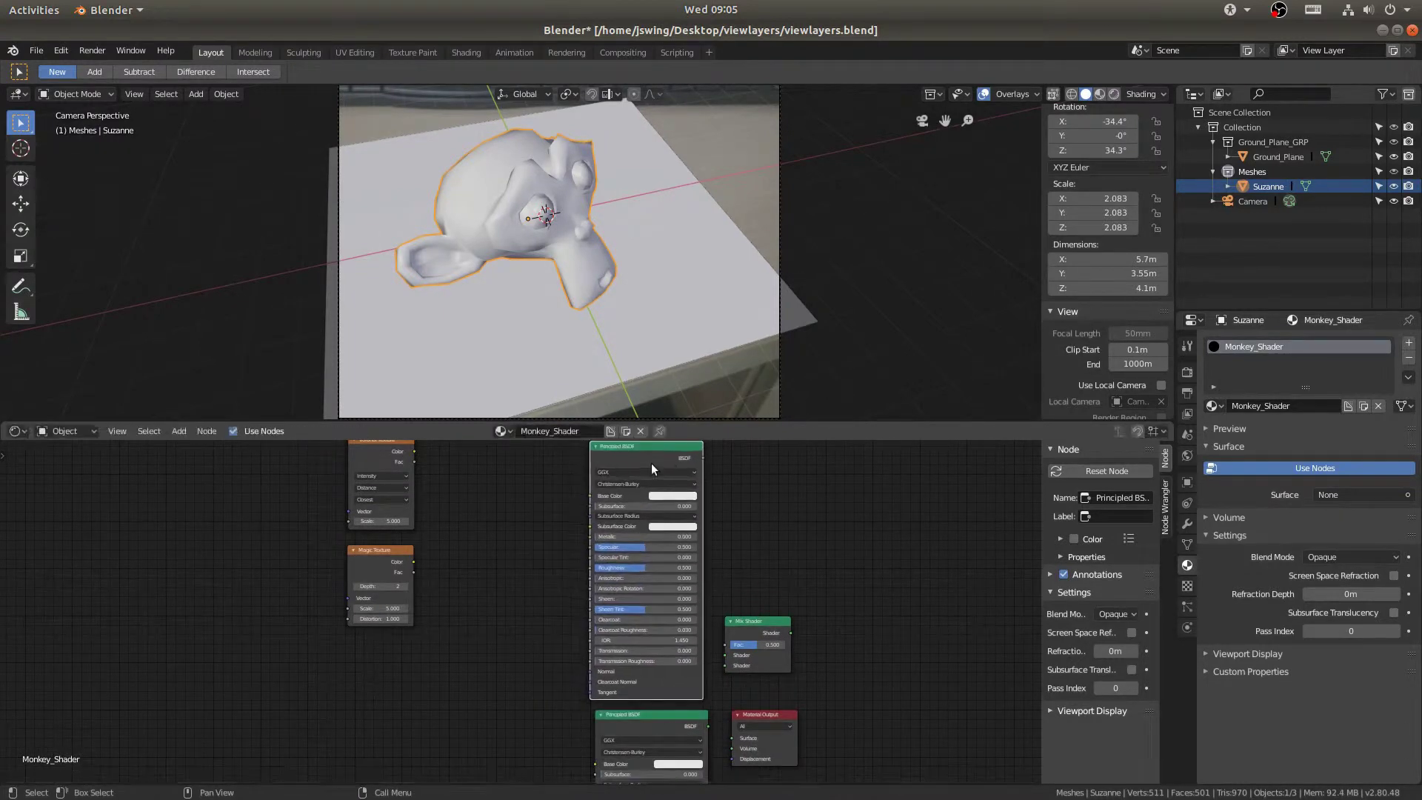
Step: Duplicate the ColorRamp, place the copy beside the Magic Texture, and link the Magic Texture Color to its Fac input
{"action": "left_click_drag", "start_coordinate": [446, 569], "coordinate": [567, 534]}
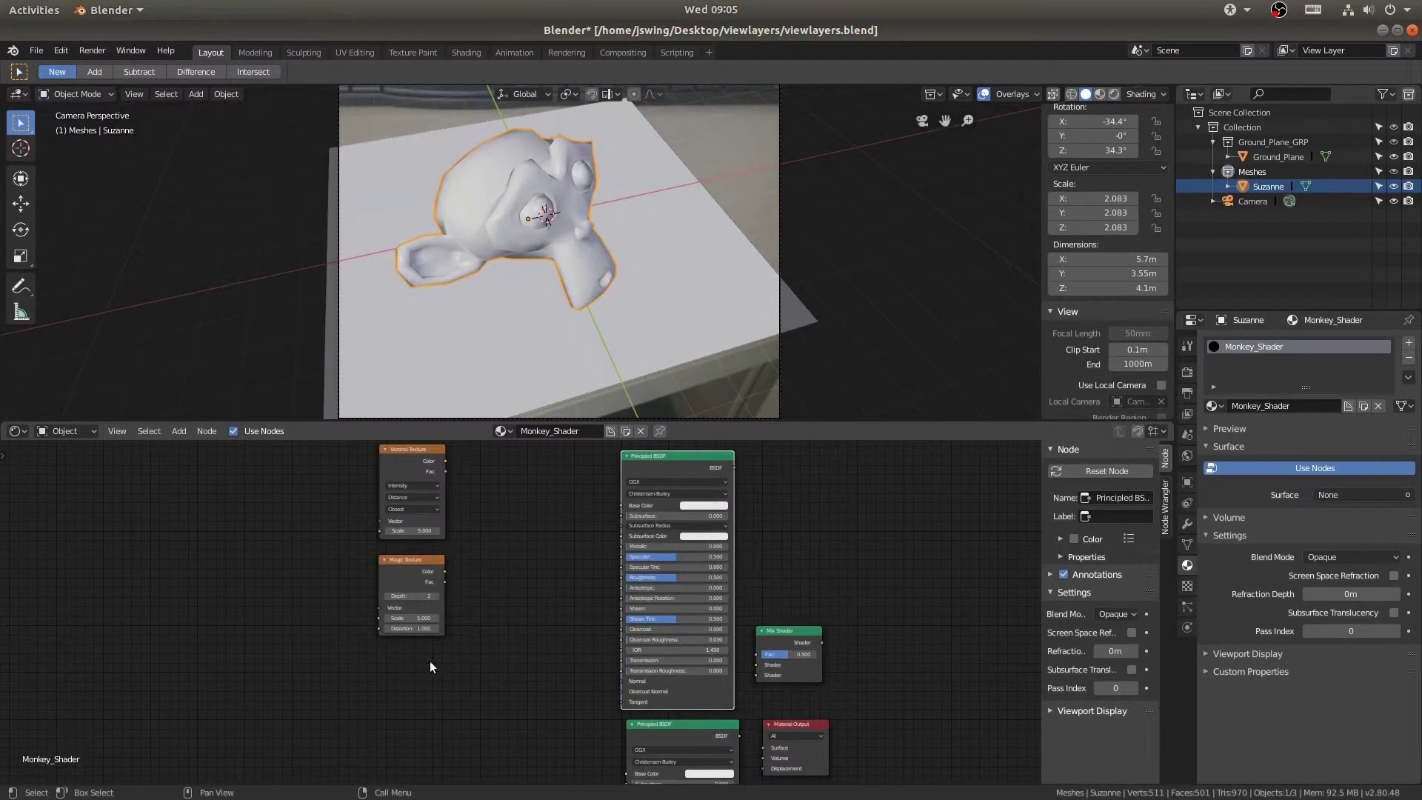
{"action": "middle_click_drag", "start_coordinate": [428, 664], "coordinate": [522, 535]}
{"action": "left_click", "coordinate": [500, 708]}
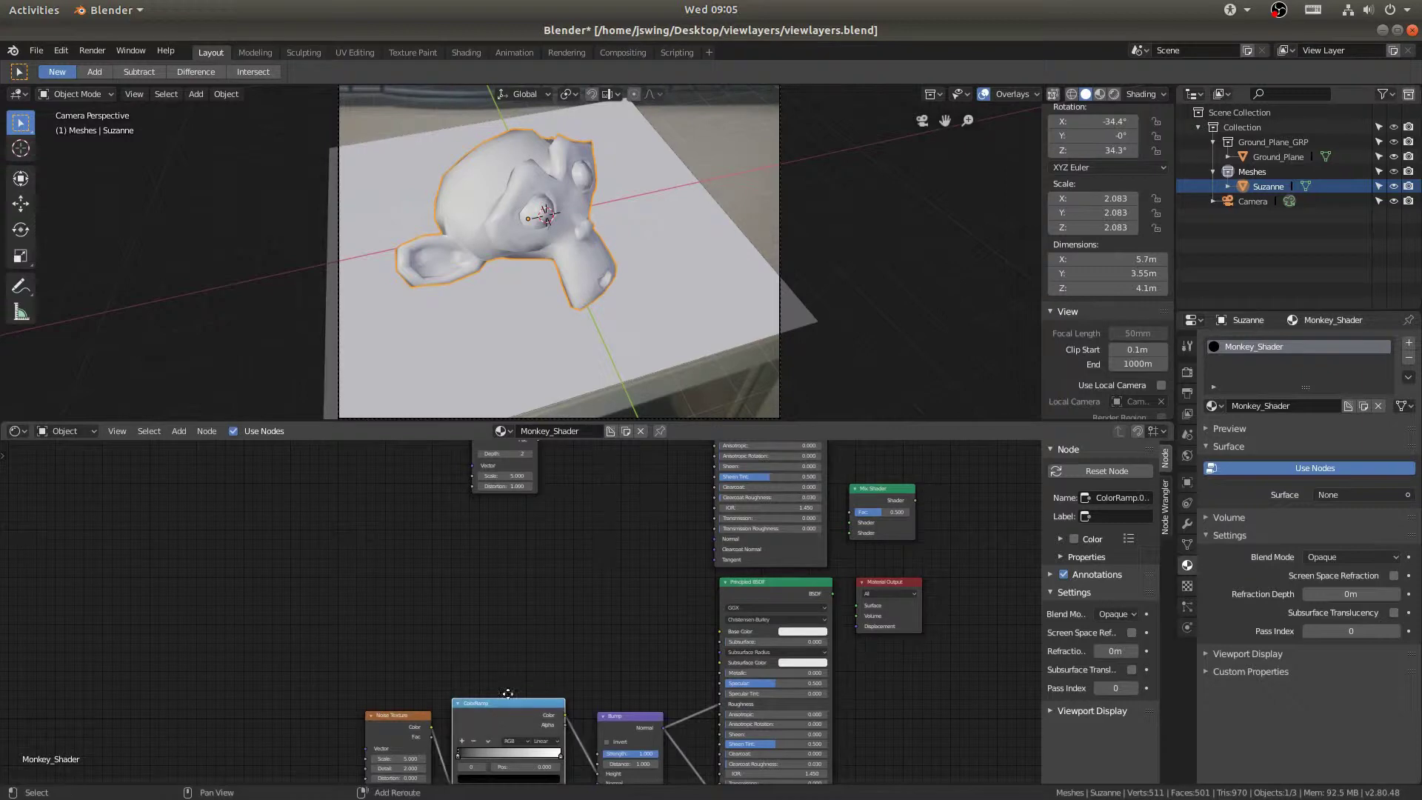
{"action": "key", "text": "shift+d"}
{"action": "left_click", "coordinate": [615, 471]}
{"action": "middle_click_drag", "start_coordinate": [618, 469], "coordinate": [572, 593]}
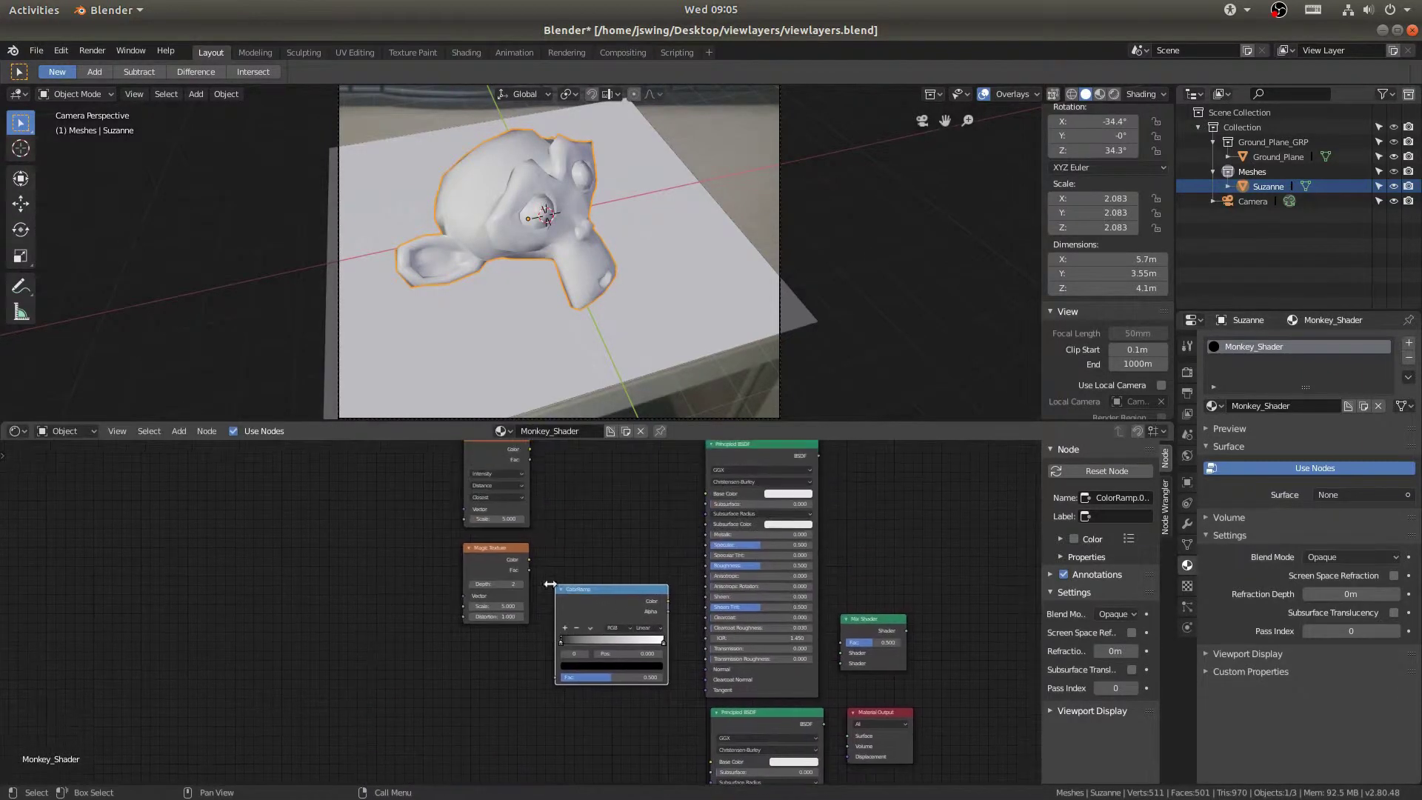
{"action": "left_click", "coordinate": [487, 555]}
{"action": "left_click_drag", "start_coordinate": [587, 589], "coordinate": [517, 556]}
{"action": "left_click_drag", "start_coordinate": [419, 559], "coordinate": [482, 643]}
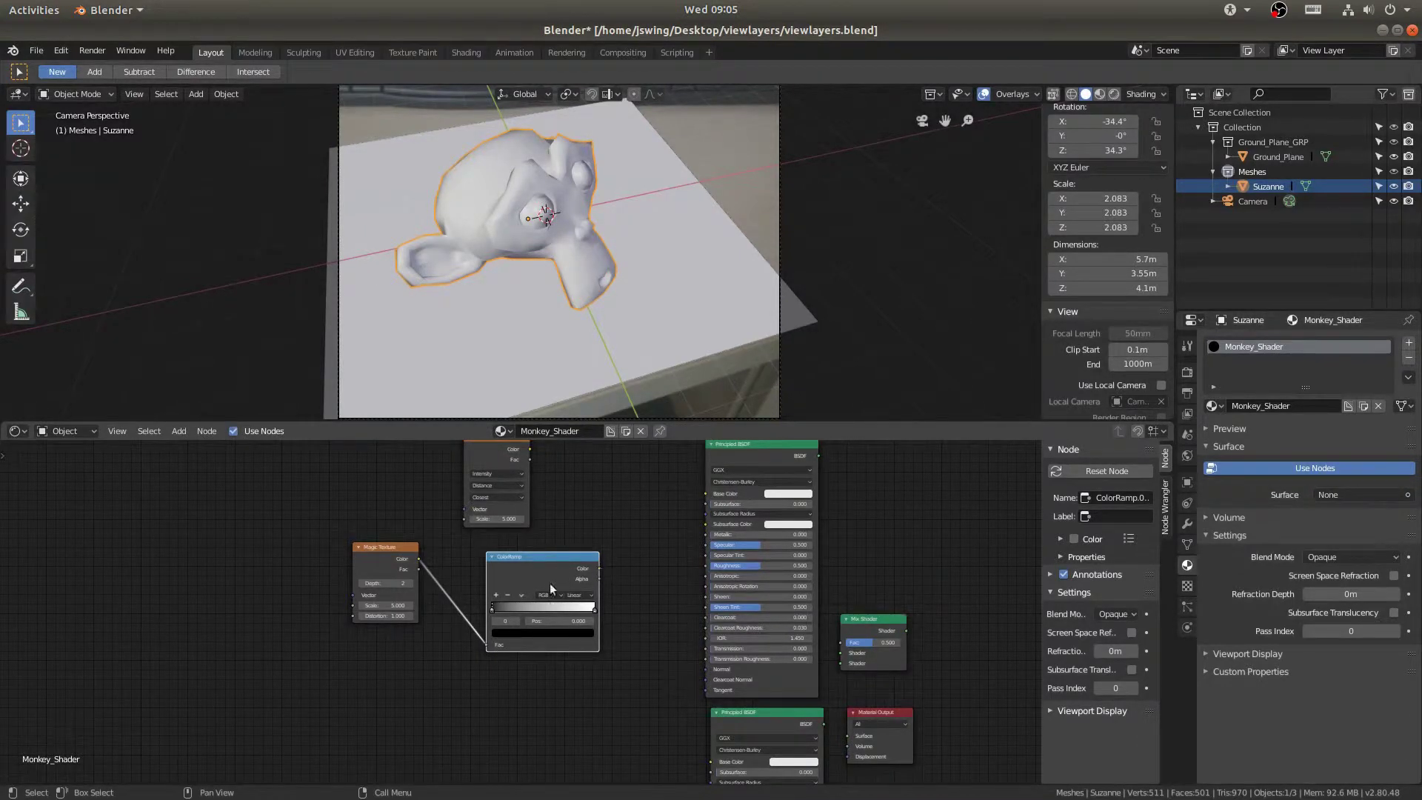
Step: Duplicate the Bump node, place it beside the upper ColorRamp, and link that ColorRamp's Color to the new Bump's Height
{"action": "scroll", "coordinate": [558, 575], "scroll_direction": "down", "scroll_amount": 5, "text": "shift"}
{"action": "left_click", "coordinate": [632, 687]}
{"action": "key", "text": "shift+d"}
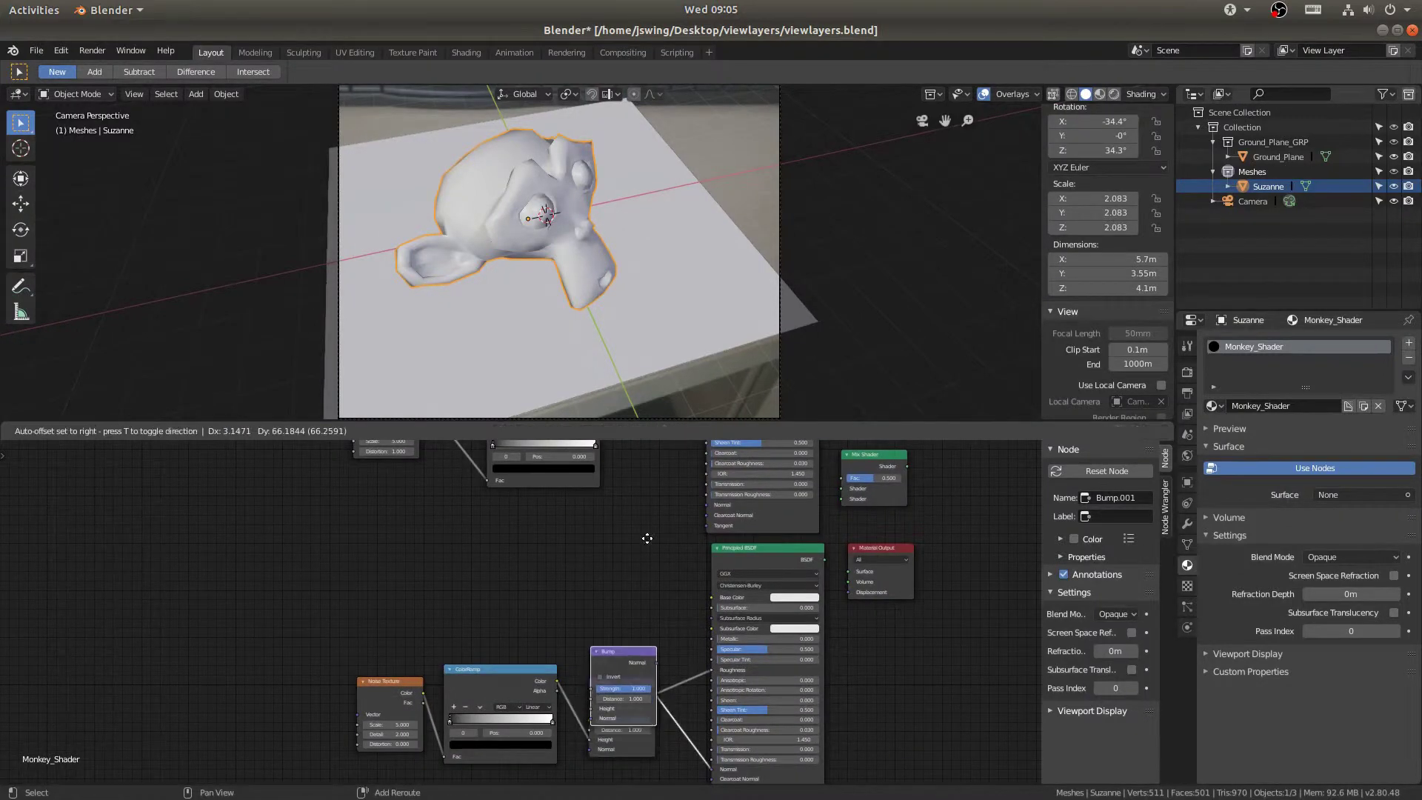
{"action": "left_click", "coordinate": [653, 500]}
{"action": "scroll", "coordinate": [653, 500], "scroll_direction": "up", "scroll_amount": 4, "text": "shift"}
{"action": "left_click_drag", "start_coordinate": [521, 513], "coordinate": [484, 513]}
{"action": "left_click_drag", "start_coordinate": [640, 619], "coordinate": [592, 591]}
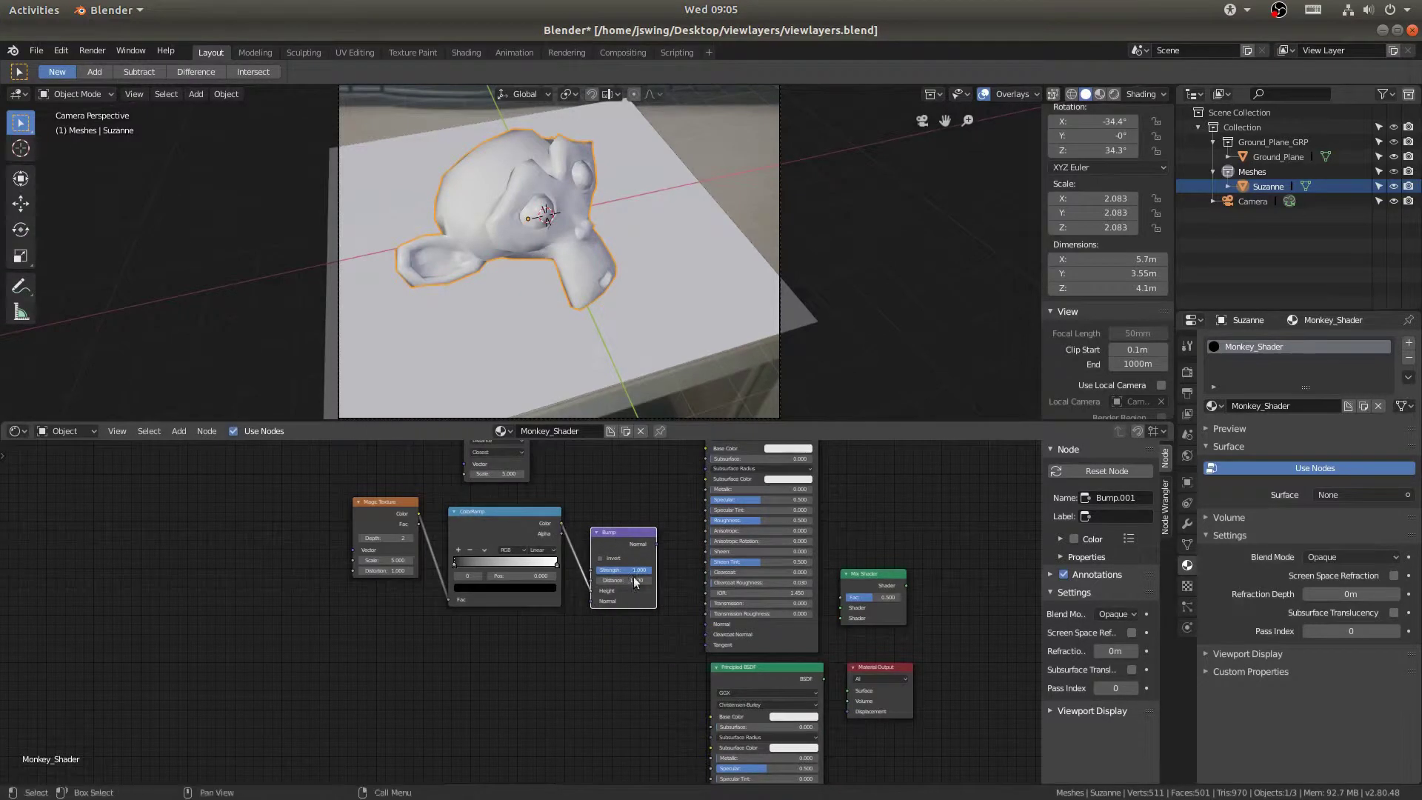
Step: Link the upper Bump node's Normal output to the Normal and Roughness inputs of the upper Principled BSDF
{"action": "left_click_drag", "start_coordinate": [656, 543], "coordinate": [706, 624]}
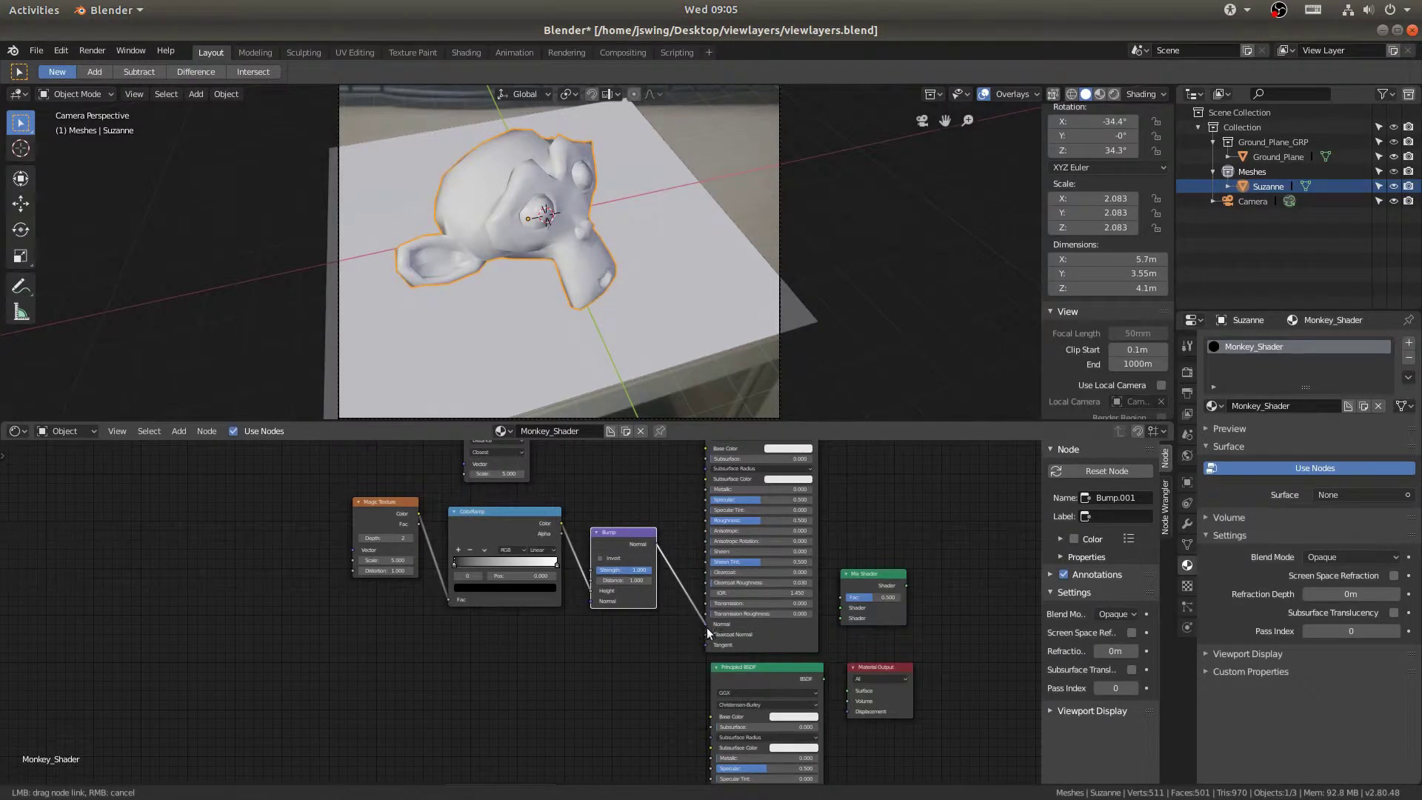
{"action": "key", "text": "g"}
{"action": "left_click", "coordinate": [668, 530]}
{"action": "left_click_drag", "start_coordinate": [652, 541], "coordinate": [705, 519]}
Step: Move the Material Output and Mix Shader away from the Principled nodes, and link the upper and lower Principled BSDFs into the Mix Shader's Shader inputs
{"action": "middle_click_drag", "start_coordinate": [827, 591], "coordinate": [545, 562]}
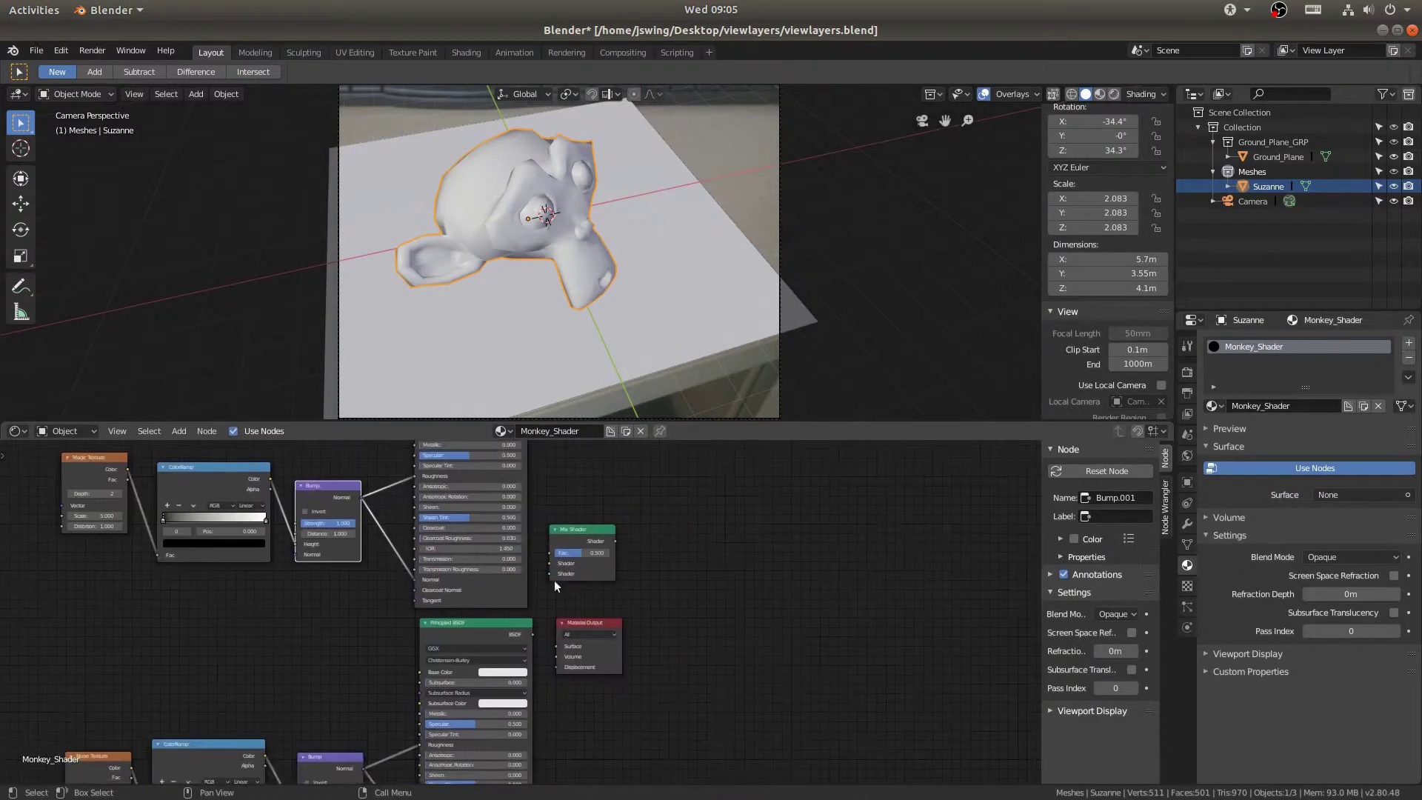
{"action": "left_click_drag", "start_coordinate": [578, 624], "coordinate": [969, 625]}
{"action": "left_click_drag", "start_coordinate": [619, 545], "coordinate": [811, 581]}
{"action": "left_click_drag", "start_coordinate": [535, 634], "coordinate": [740, 610]}
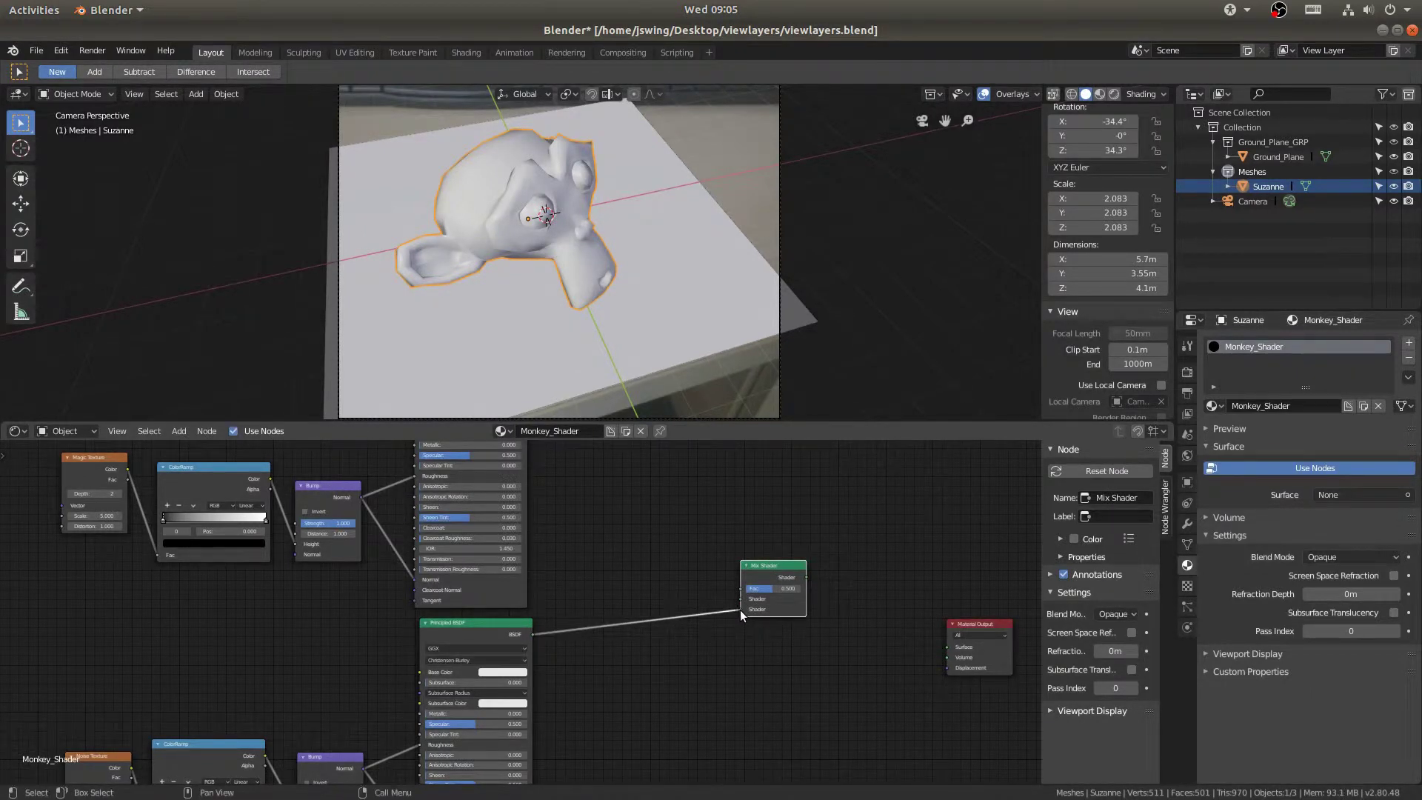
{"action": "scroll", "coordinate": [724, 547], "scroll_direction": "up", "scroll_amount": 3, "text": "shift"}
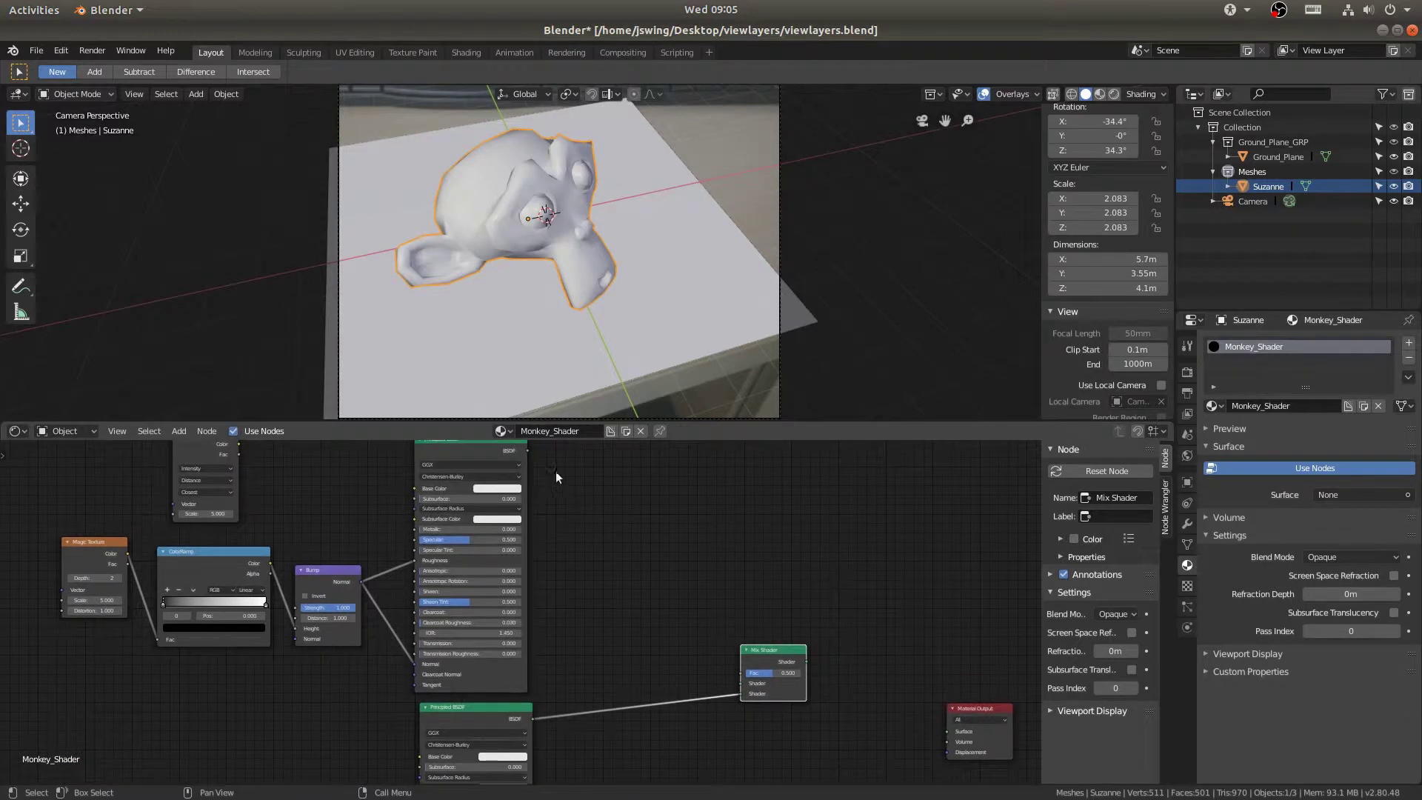
{"action": "left_click_drag", "start_coordinate": [528, 450], "coordinate": [736, 683]}
Step: Move the Voronoi Texture near the Mix Shader, relink the upper Principled BSDF directly to the first Shader input, and link Voronoi Color to Fac
{"action": "scroll", "coordinate": [482, 592], "scroll_direction": "up", "scroll_amount": 3, "text": "shift"}
{"action": "scroll", "coordinate": [481, 593], "scroll_direction": "left", "scroll_amount": 2, "text": "ctrl"}
{"action": "left_click", "coordinate": [256, 536]}
{"action": "left_click_drag", "start_coordinate": [256, 542], "coordinate": [740, 585]}
{"action": "key", "text": "Home"}
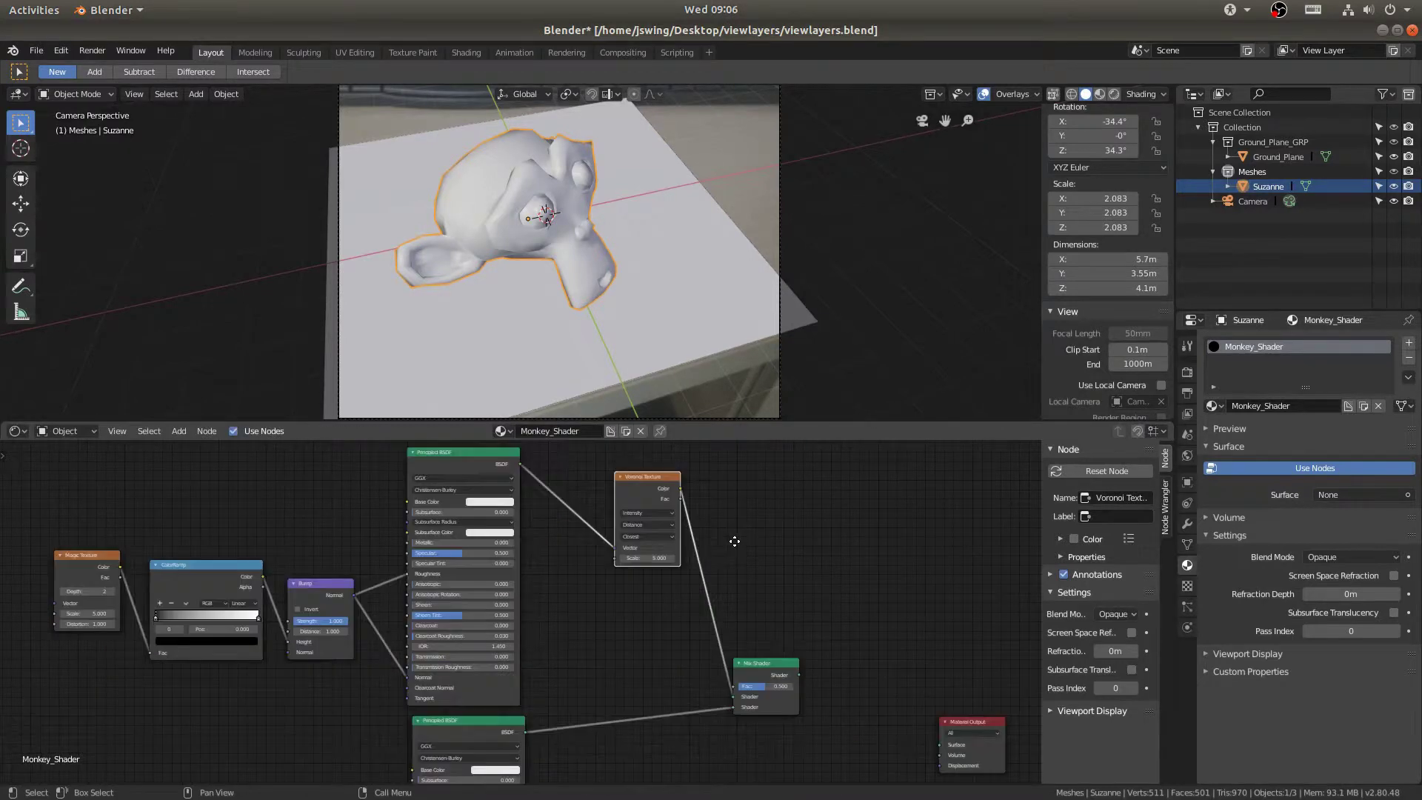
{"action": "left_click_drag", "start_coordinate": [617, 549], "coordinate": [734, 696]}
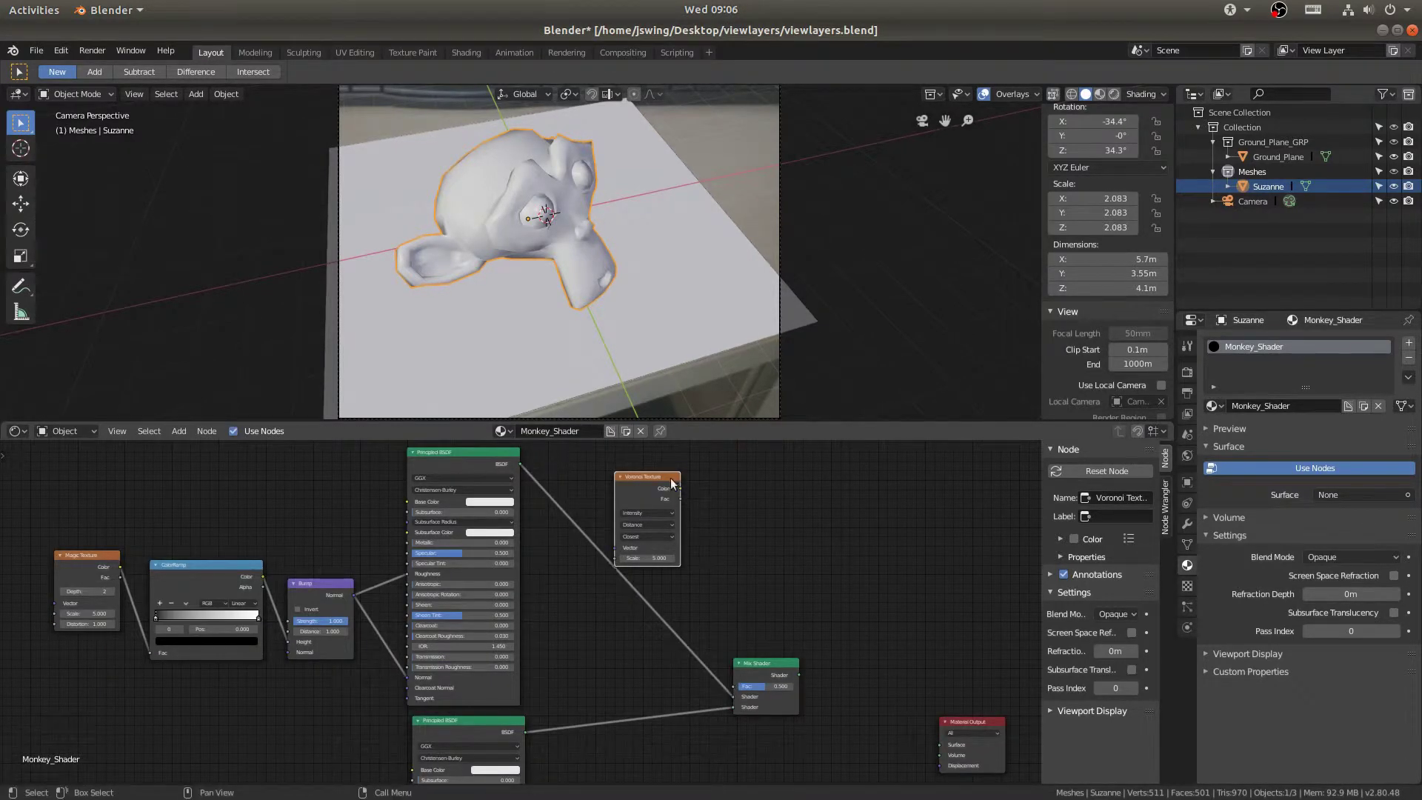
{"action": "left_click_drag", "start_coordinate": [679, 487], "coordinate": [735, 685]}
Step: Save the file, switch the render engine from Eevee to Cycles, and save again
{"action": "key", "text": "ctrl+s"}
{"action": "left_click", "coordinate": [1187, 371]}
{"action": "left_click", "coordinate": [1312, 343]}
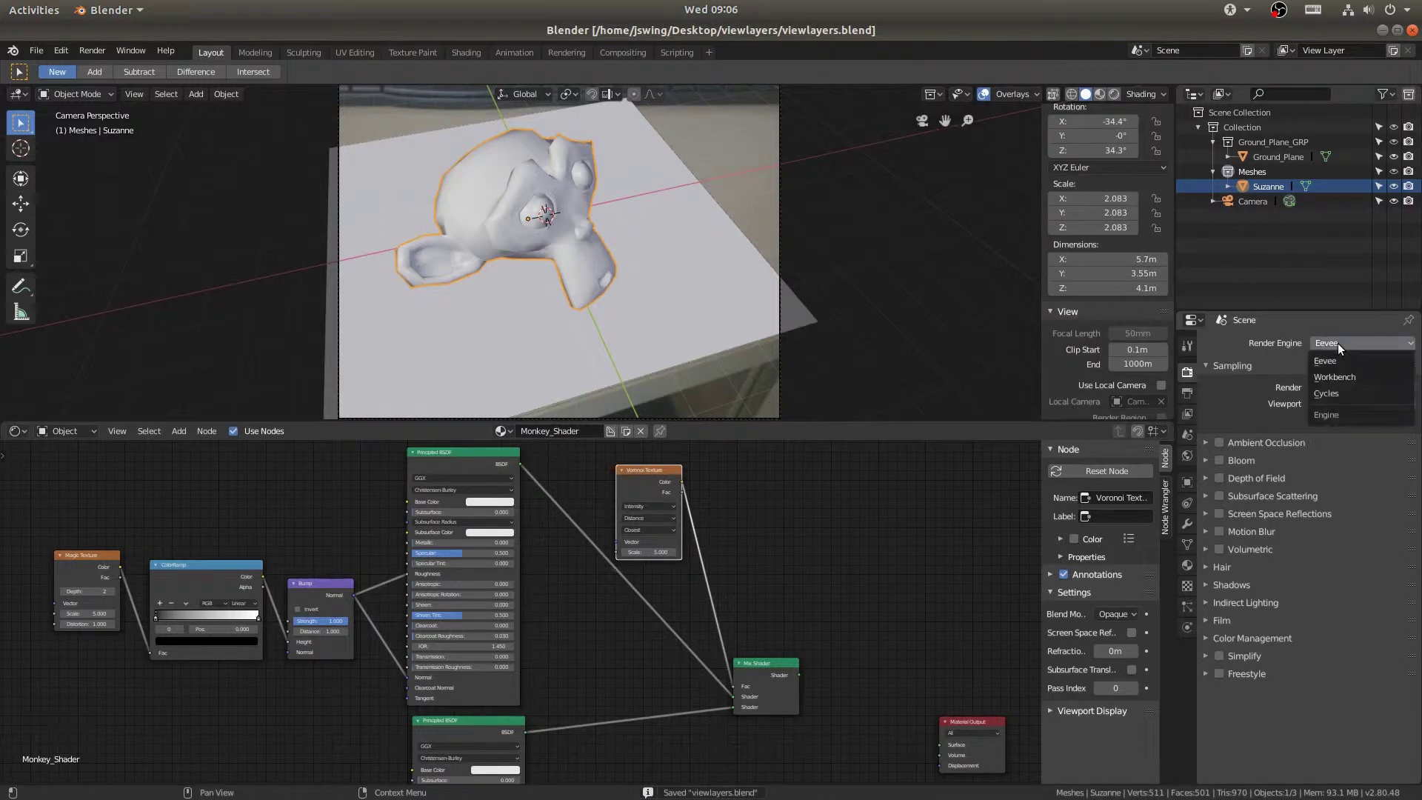
{"action": "left_click", "coordinate": [1339, 394]}
{"action": "key", "text": "ctrl+s"}
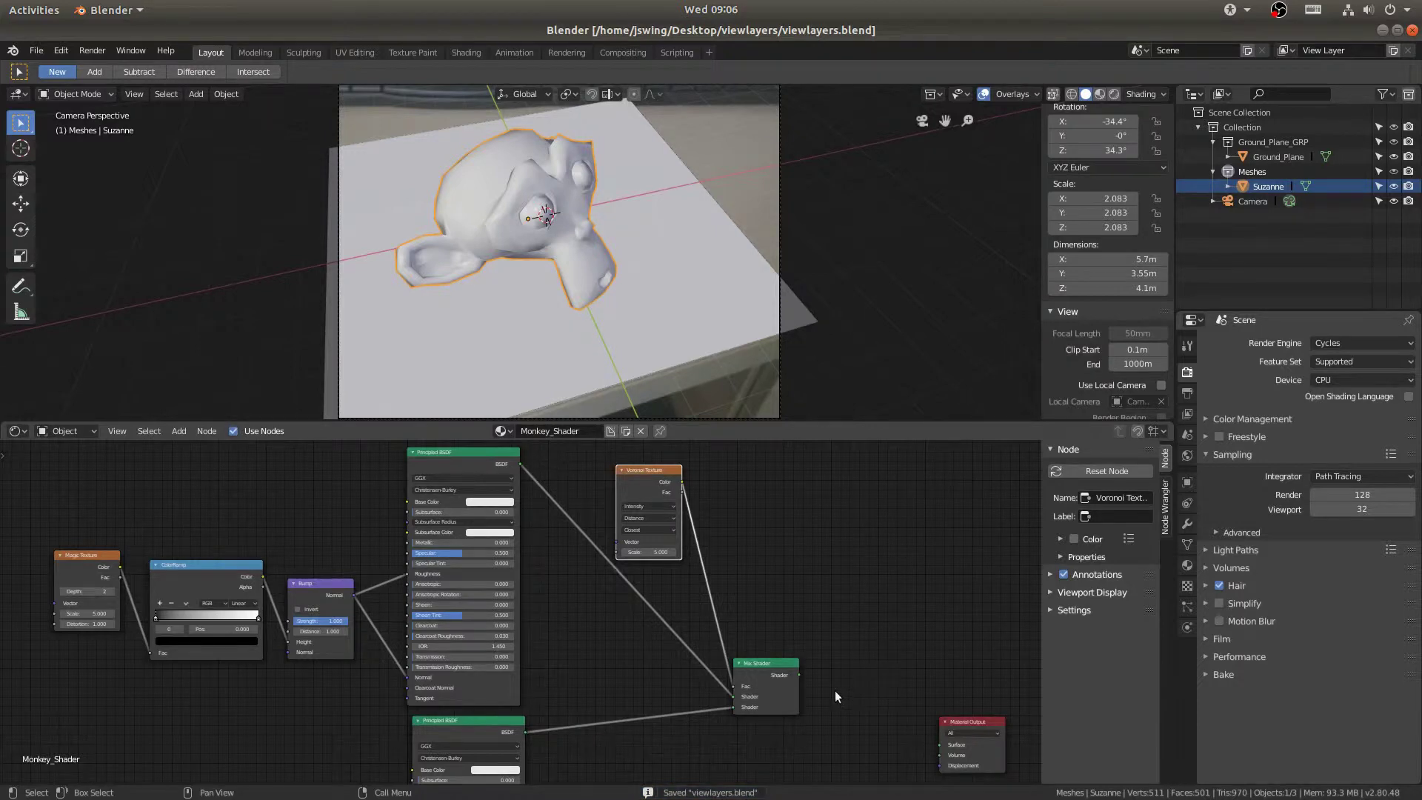
Step: Move the Material Output level with the Mix Shader, link the Mix Shader's output to its Surface input, and save the file
{"action": "middle_click_drag", "start_coordinate": [859, 659], "coordinate": [828, 638]}
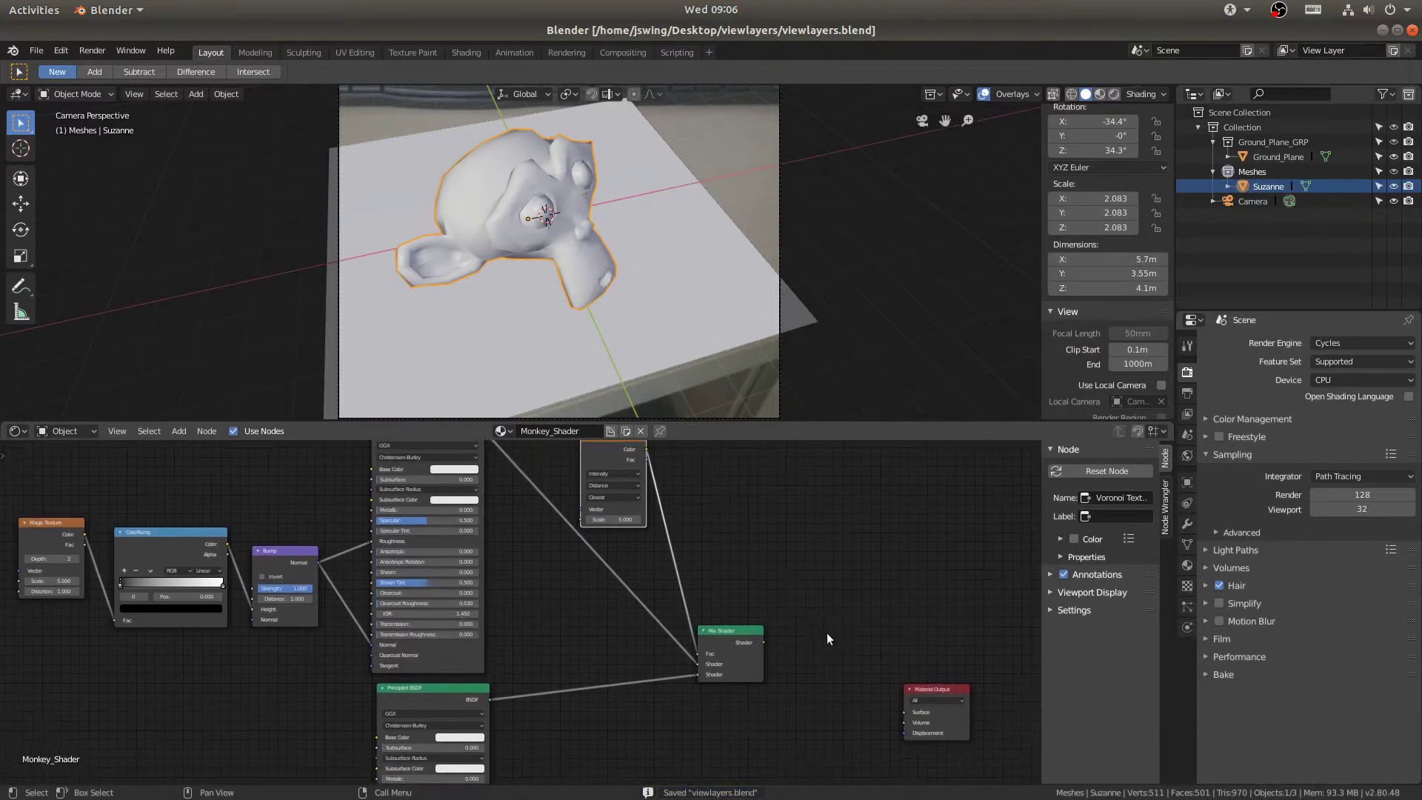
{"action": "left_click", "coordinate": [934, 687]}
{"action": "left_click_drag", "start_coordinate": [935, 687], "coordinate": [925, 642]}
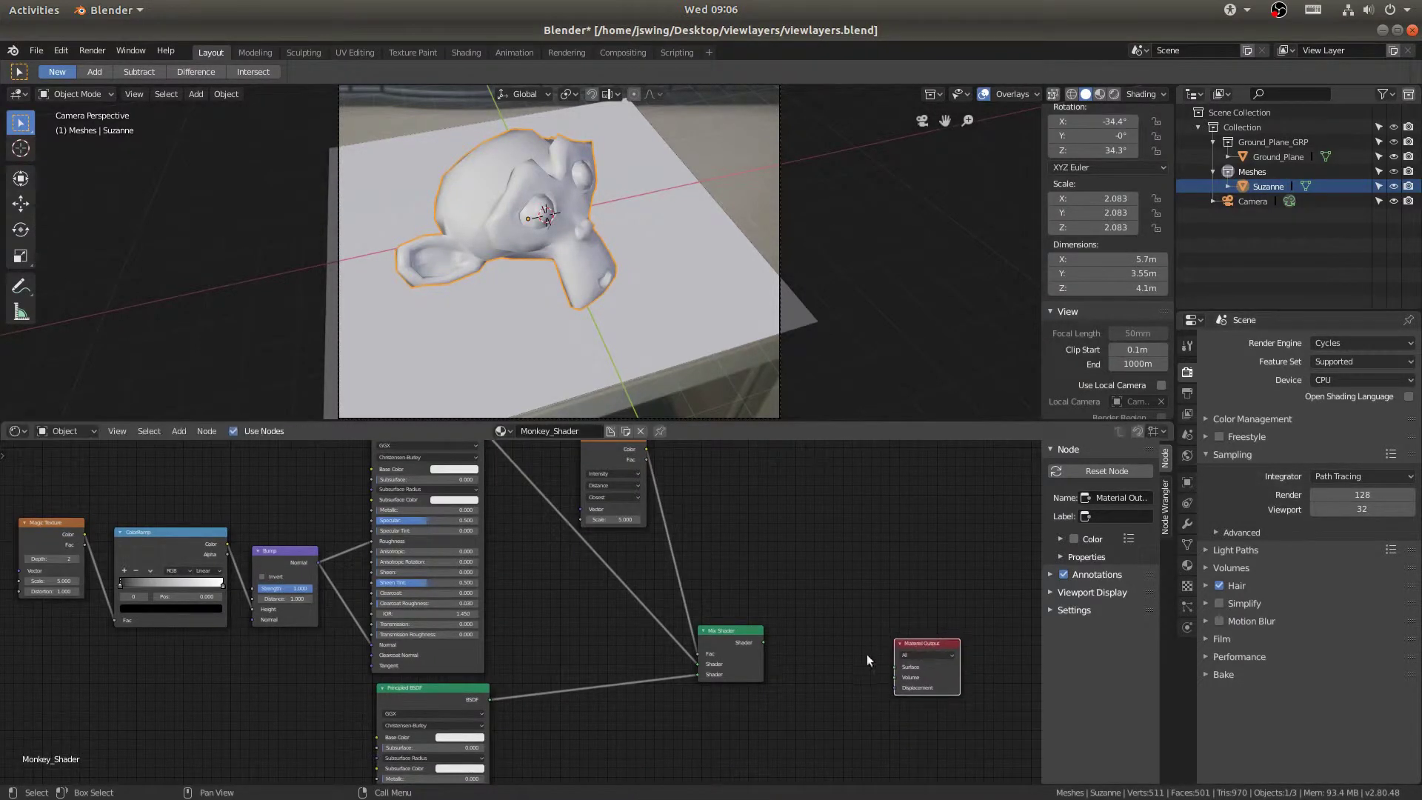
{"action": "left_click_drag", "start_coordinate": [764, 642], "coordinate": [895, 667]}
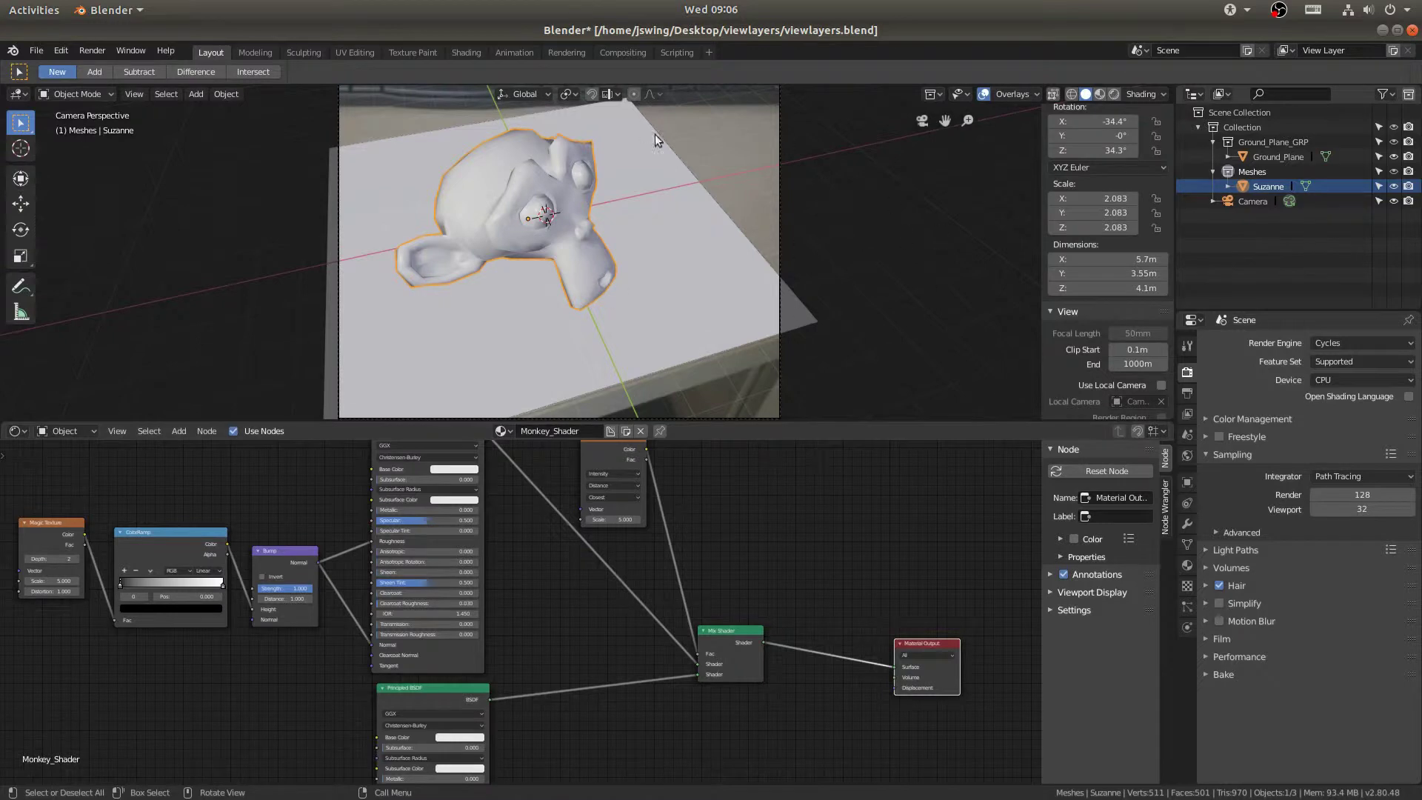
{"action": "key", "text": "ctrl+s"}
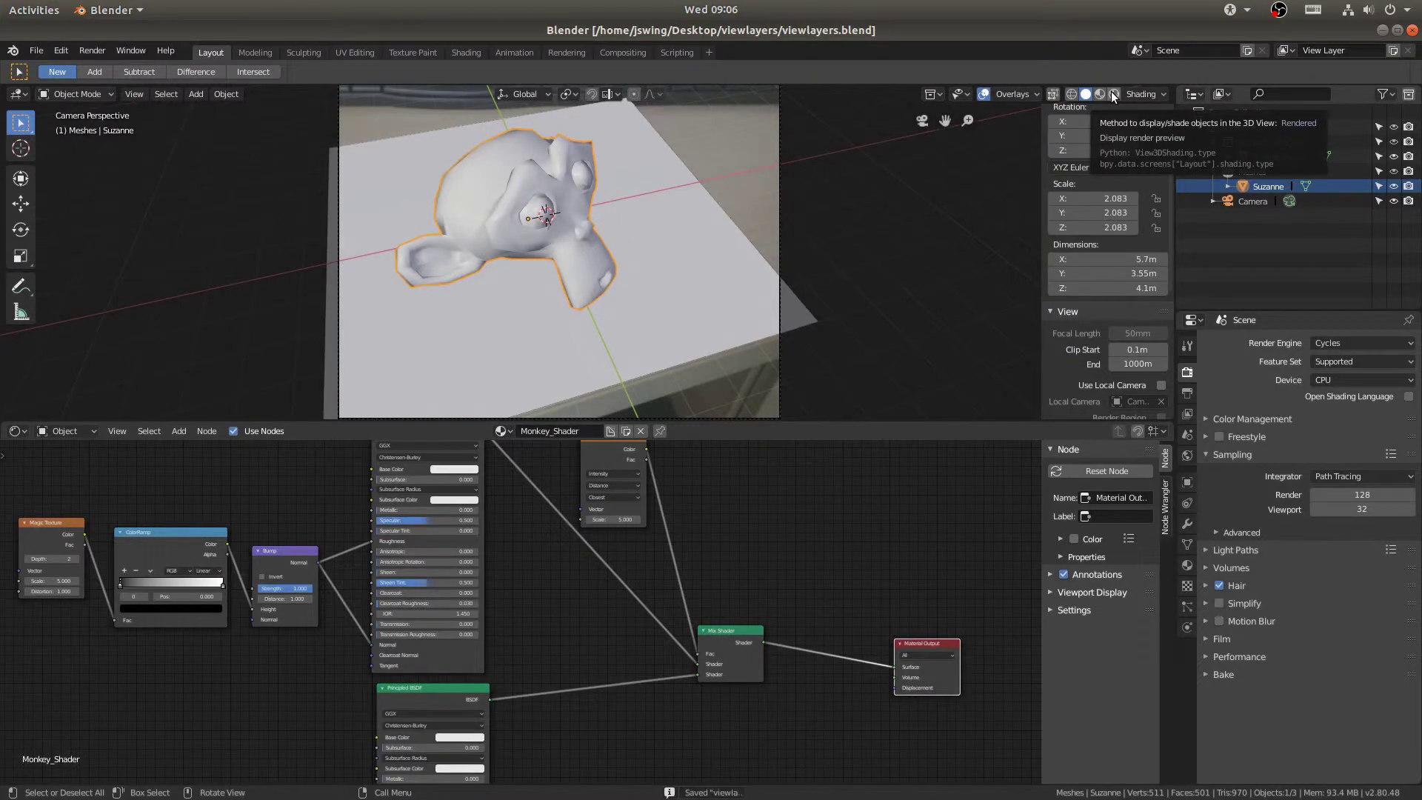
Step: Preview the monkey material with rendered shading, and return the viewport to solid shading
{"action": "left_click", "coordinate": [1114, 94]}
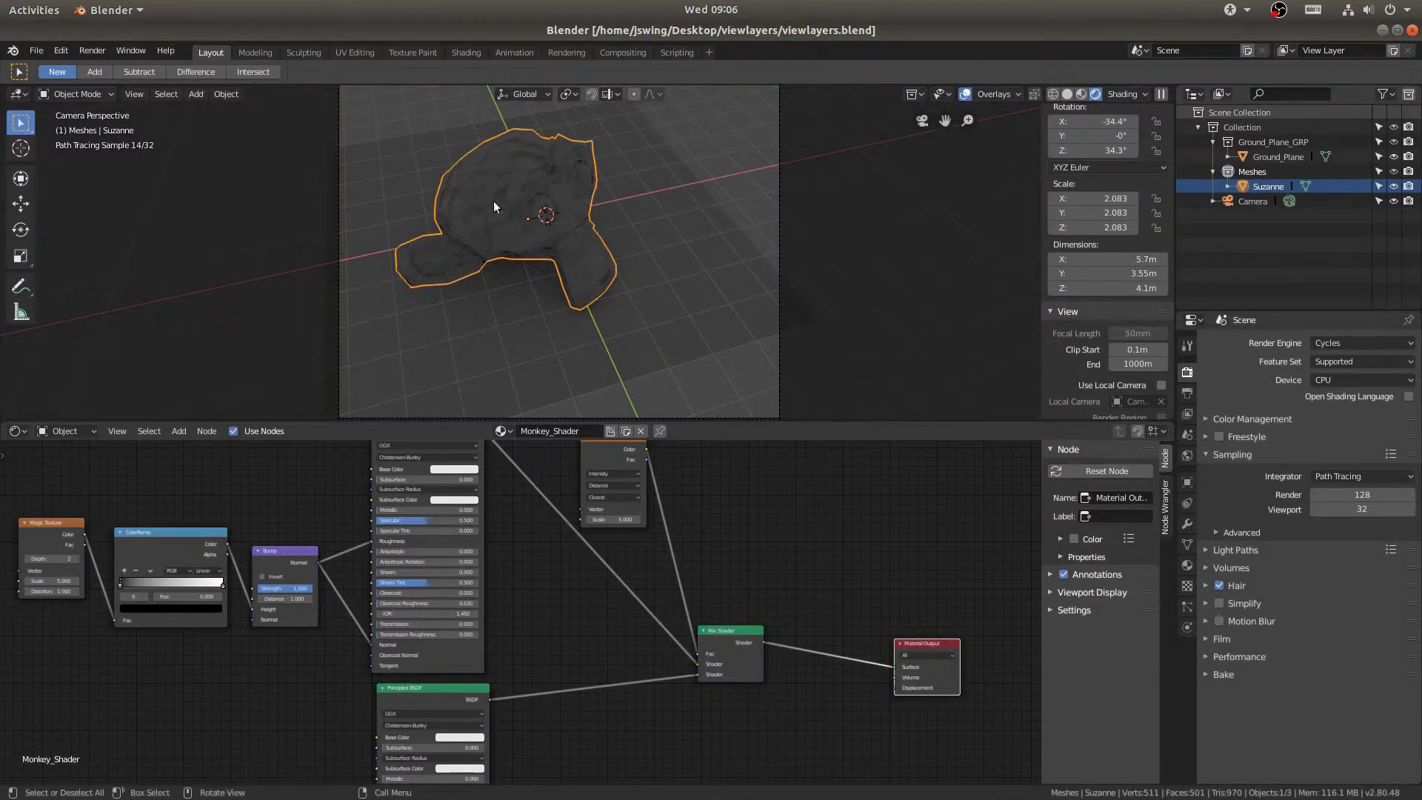
{"action": "left_click", "coordinate": [1067, 94]}
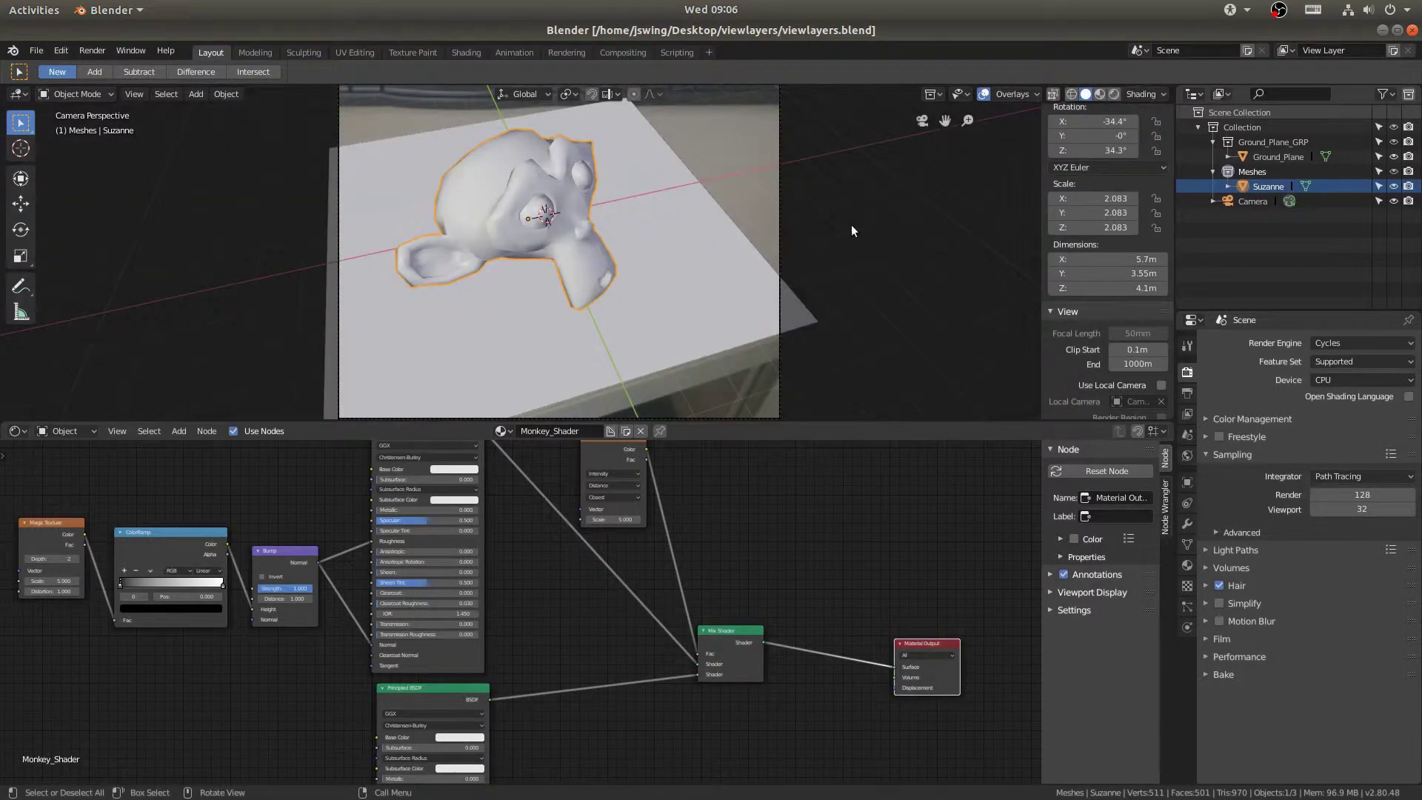
Step: Add an area light at the 3D cursor and rotate it -90 degrees in the front view
{"action": "key", "text": "KP_1"}
{"action": "scroll", "coordinate": [685, 300], "scroll_direction": "down", "scroll_amount": 5}
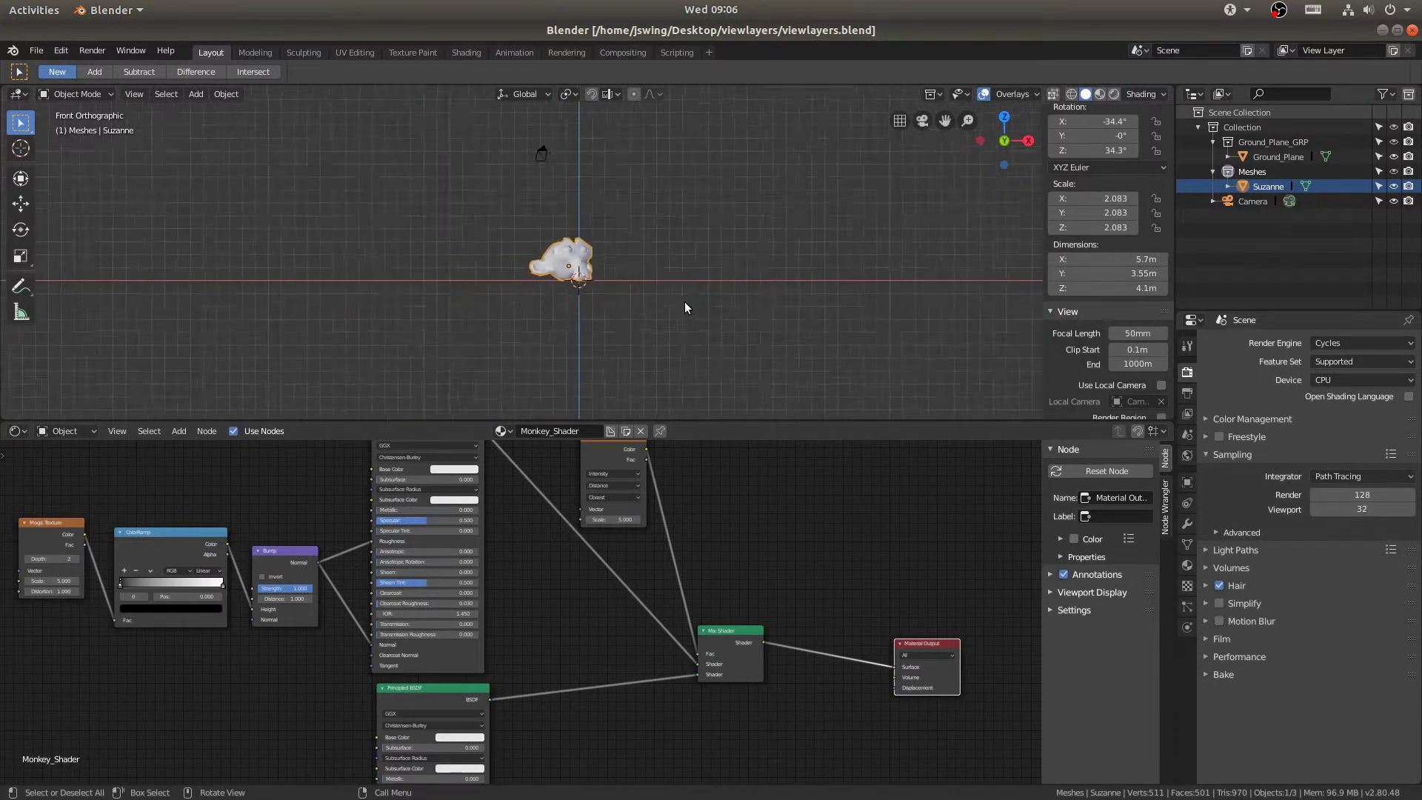
{"action": "key", "text": "shift+a"}
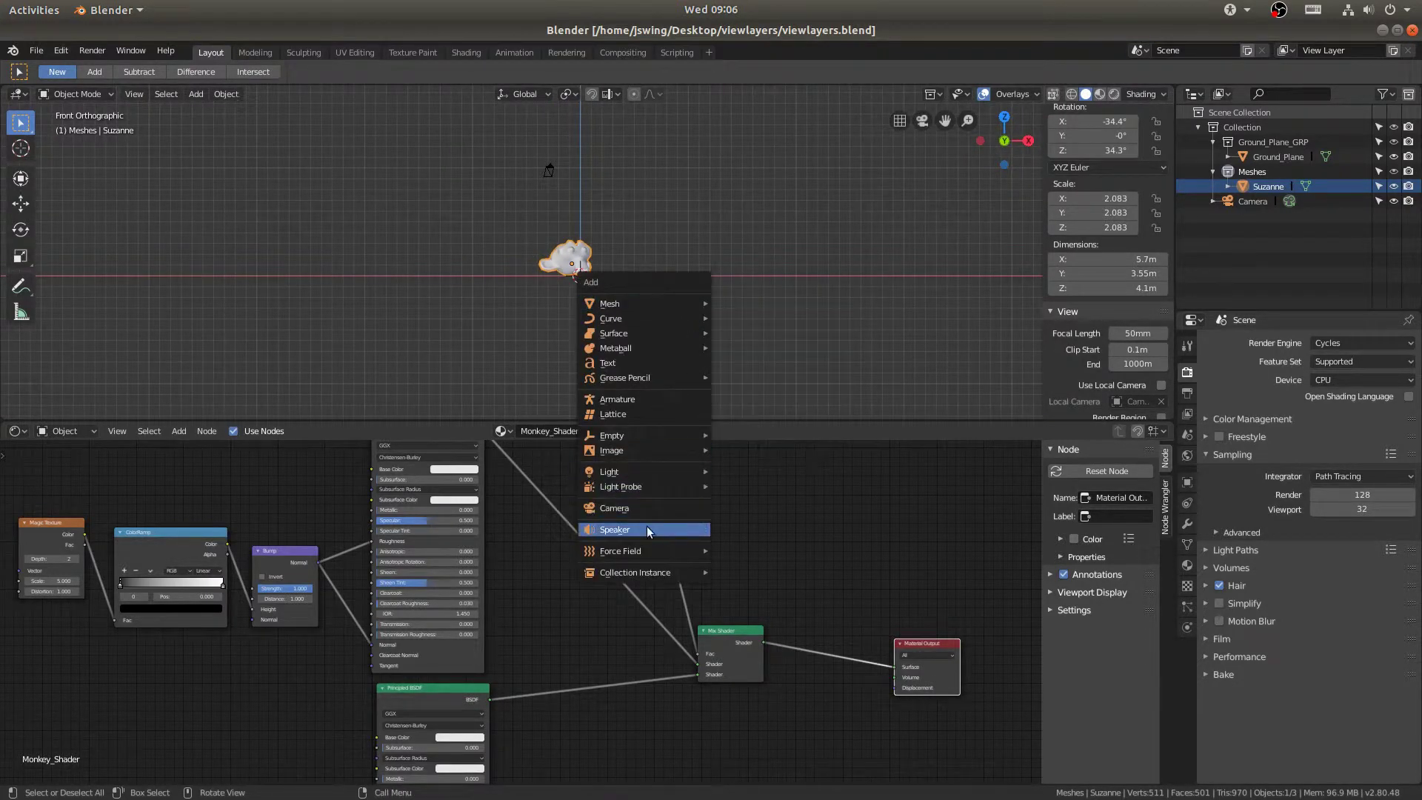
{"action": "mouse_move", "coordinate": [651, 472]}
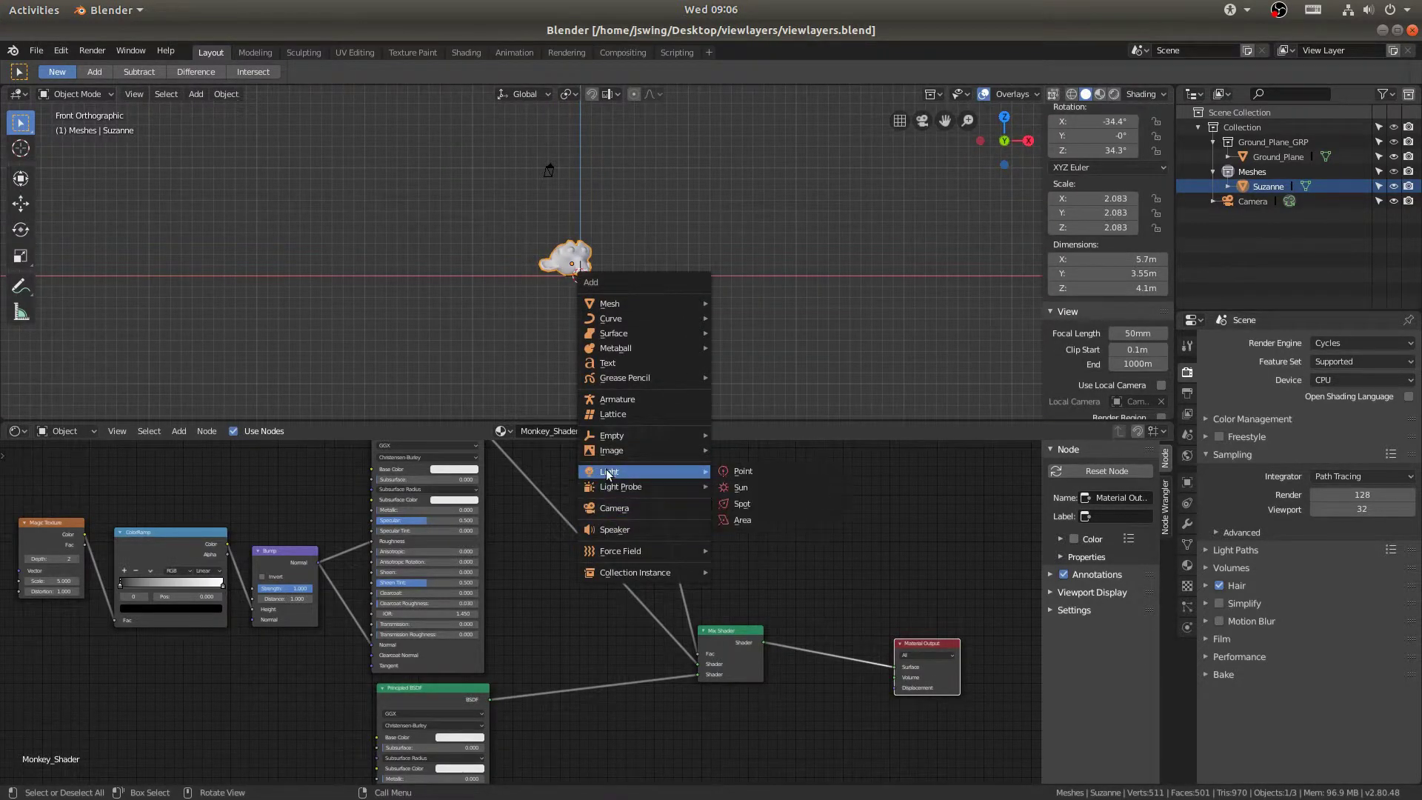
{"action": "left_click", "coordinate": [797, 518]}
{"action": "key", "text": "r"}
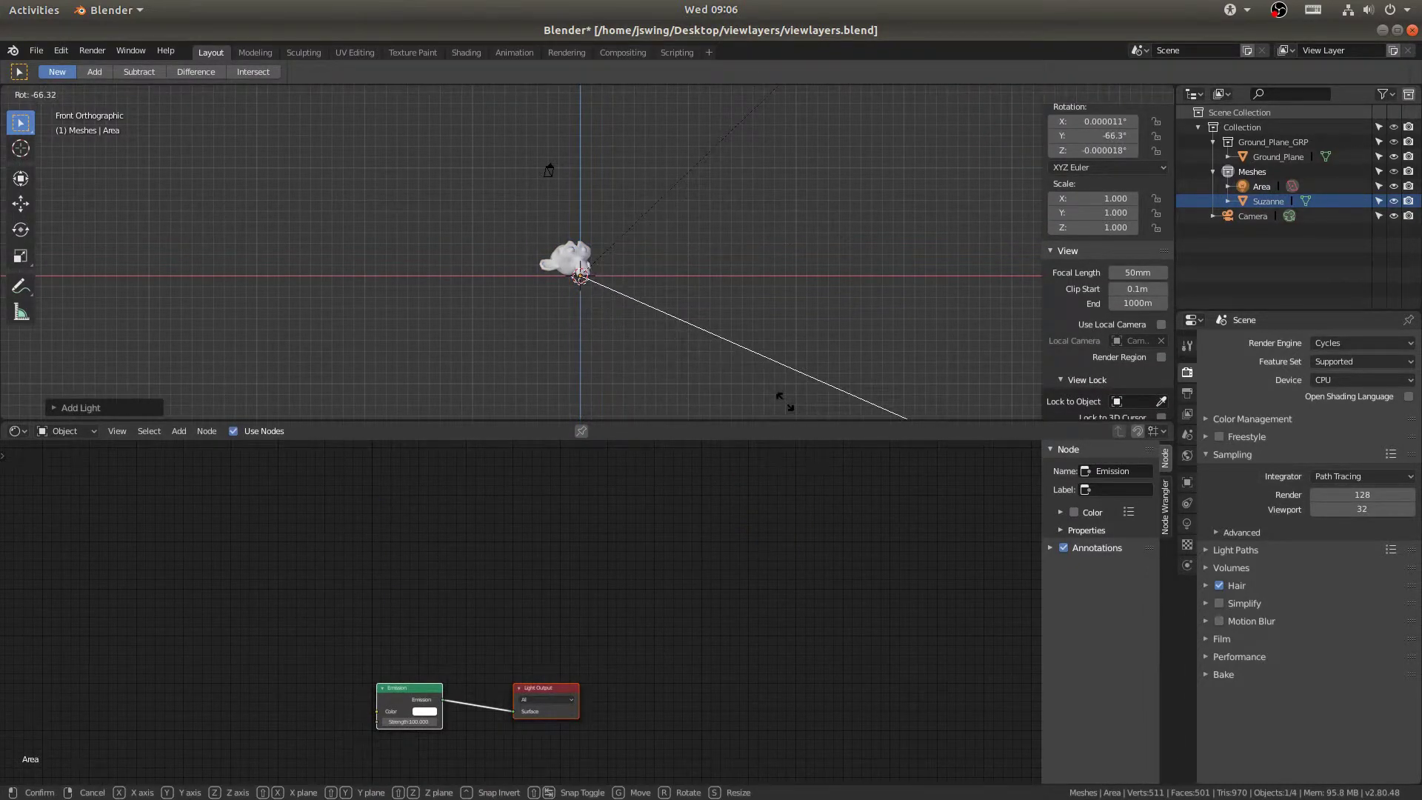
{"action": "type", "text": "-90"}
{"action": "key", "text": "Return"}
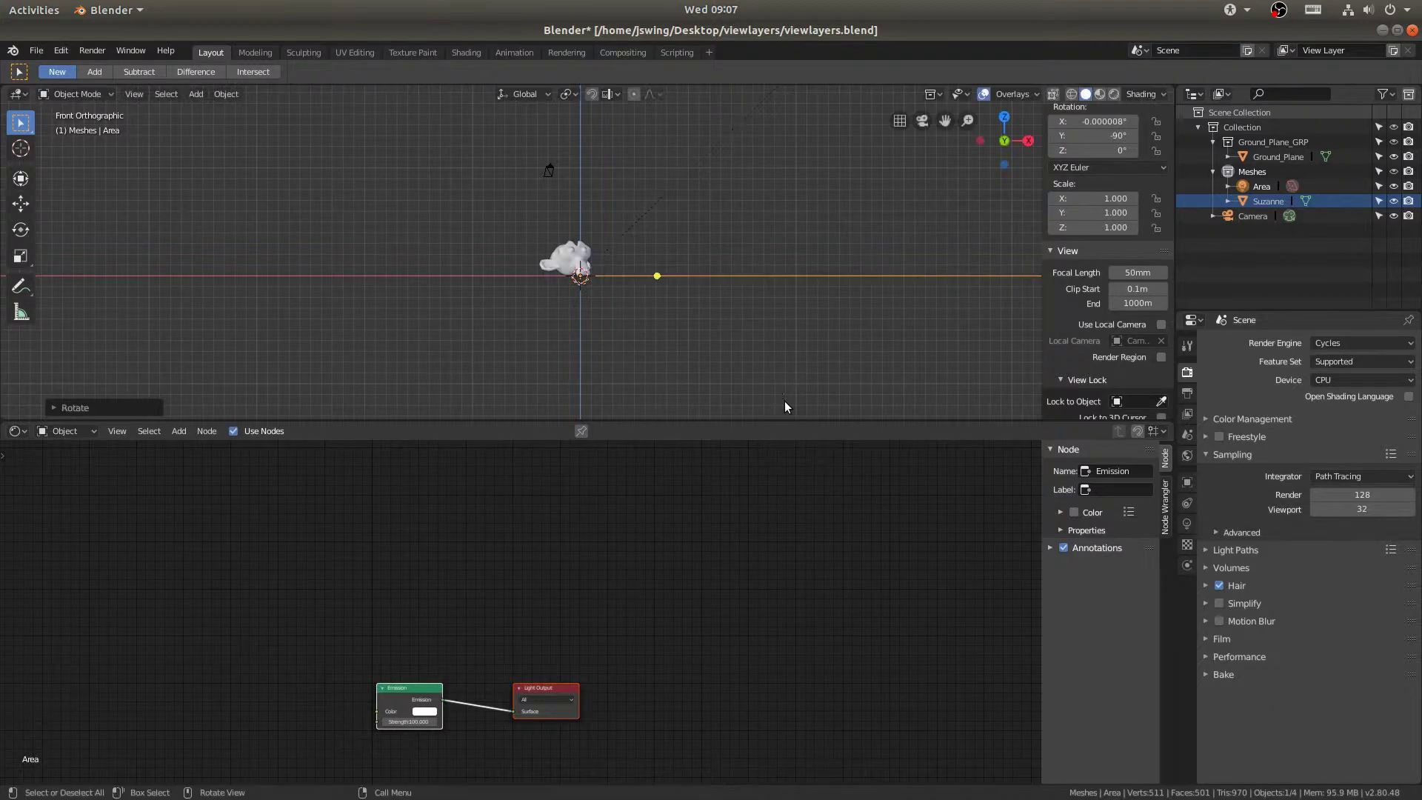
Step: Scale the area light up to about 24.8 times its size
{"action": "middle_click_drag", "start_coordinate": [770, 160], "coordinate": [651, 300]}
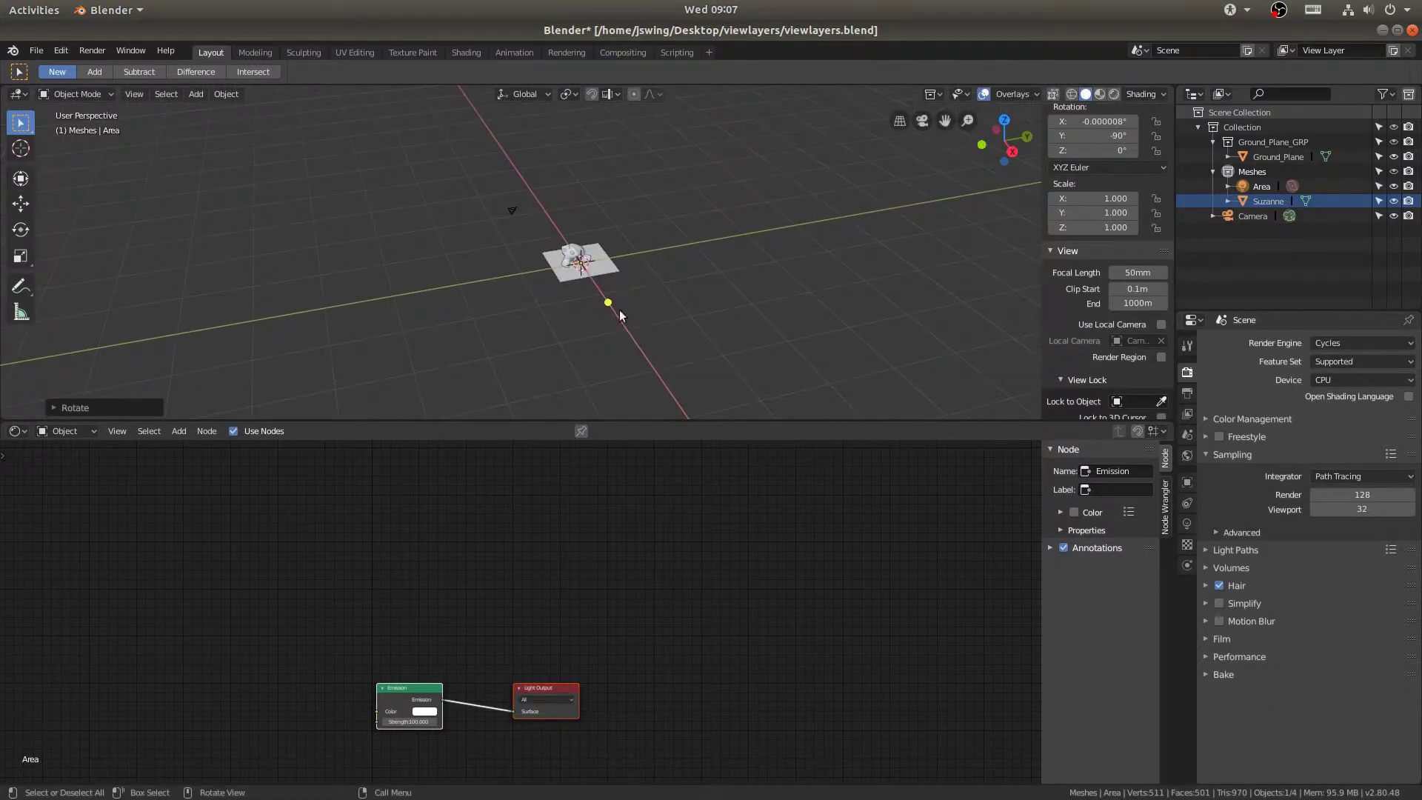
{"action": "key", "text": "s"}
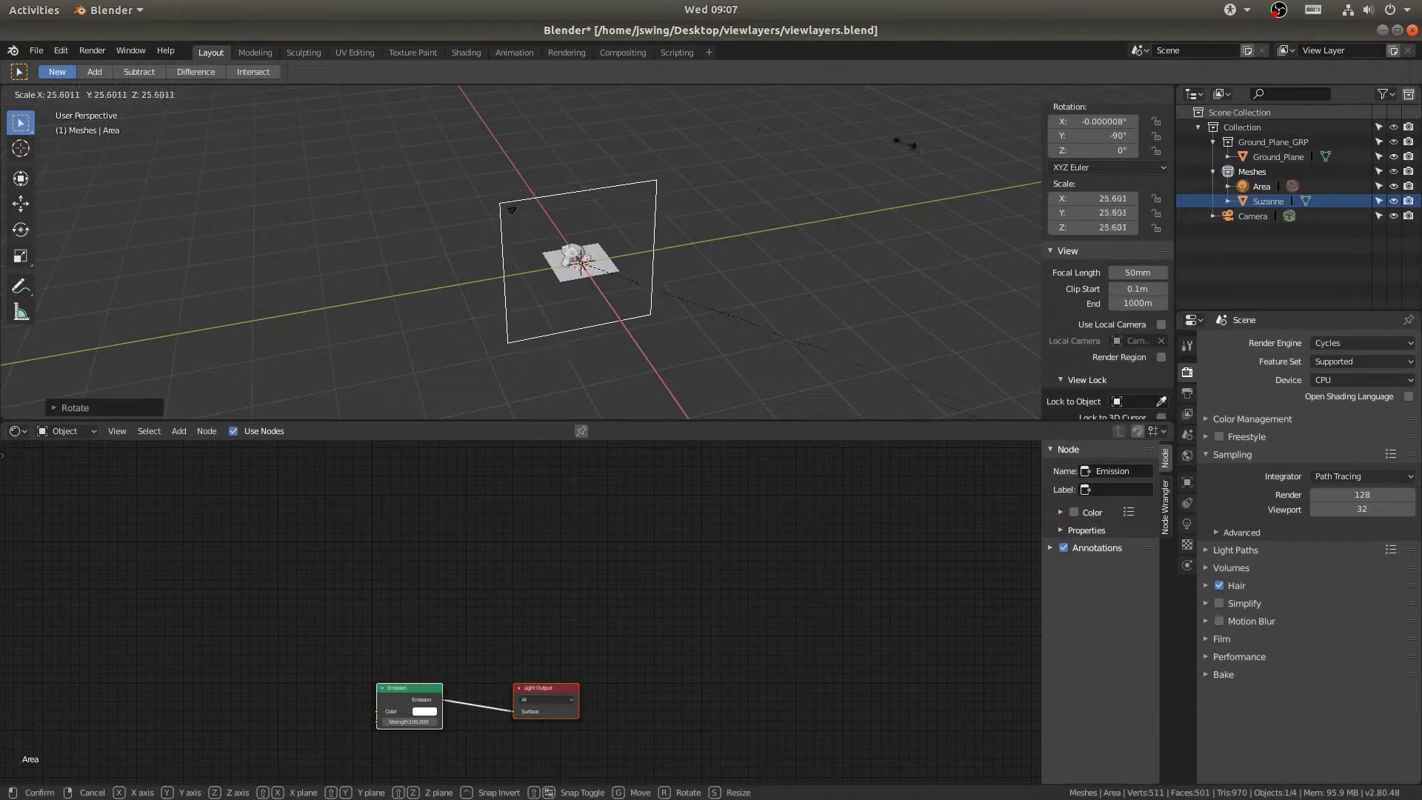
{"action": "left_click", "coordinate": [815, 165]}
Step: Move the area light in the right view about 19 m along negative Y and about 20 m up
{"action": "middle_click_drag", "start_coordinate": [837, 172], "coordinate": [699, 223]}
{"action": "key", "text": "KP_3"}
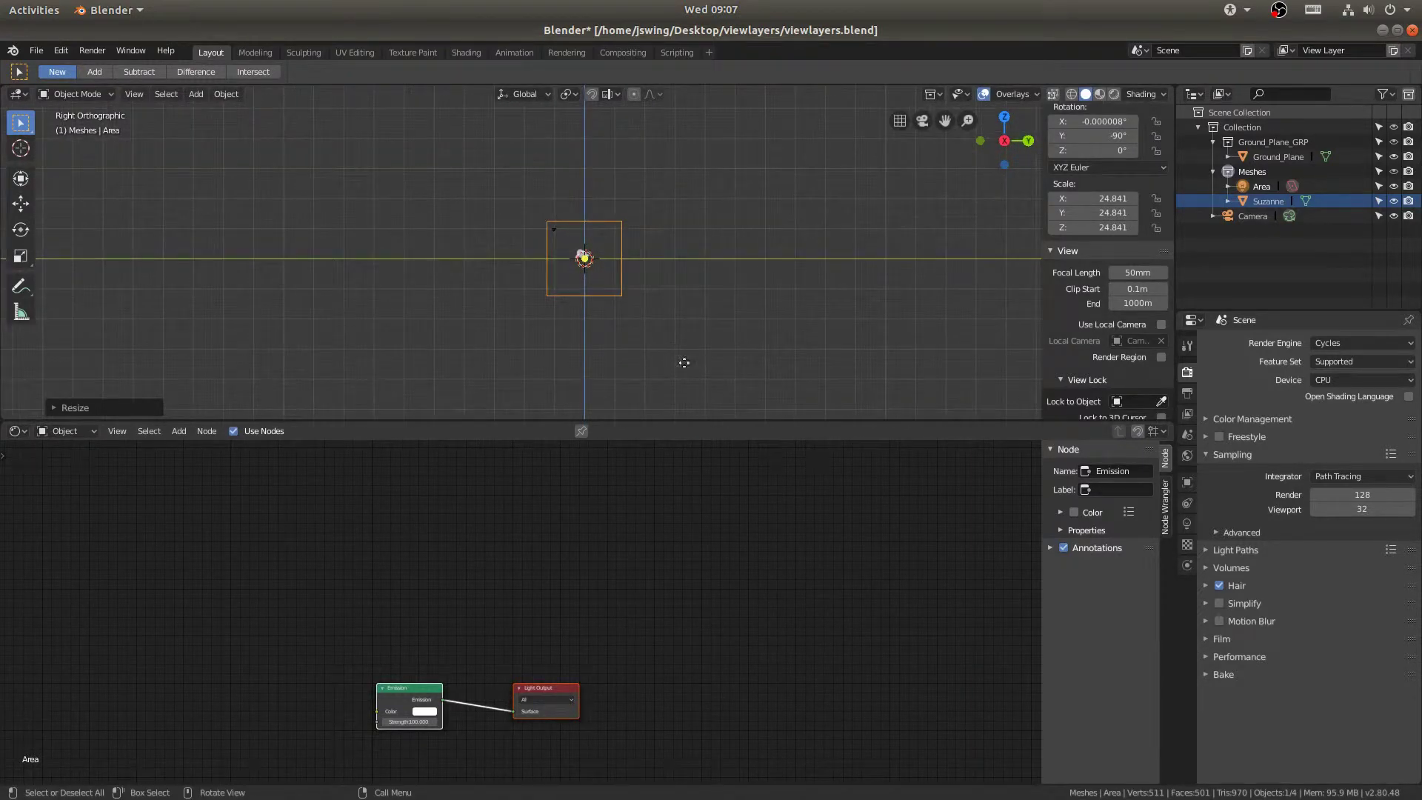
{"action": "key", "text": "g"}
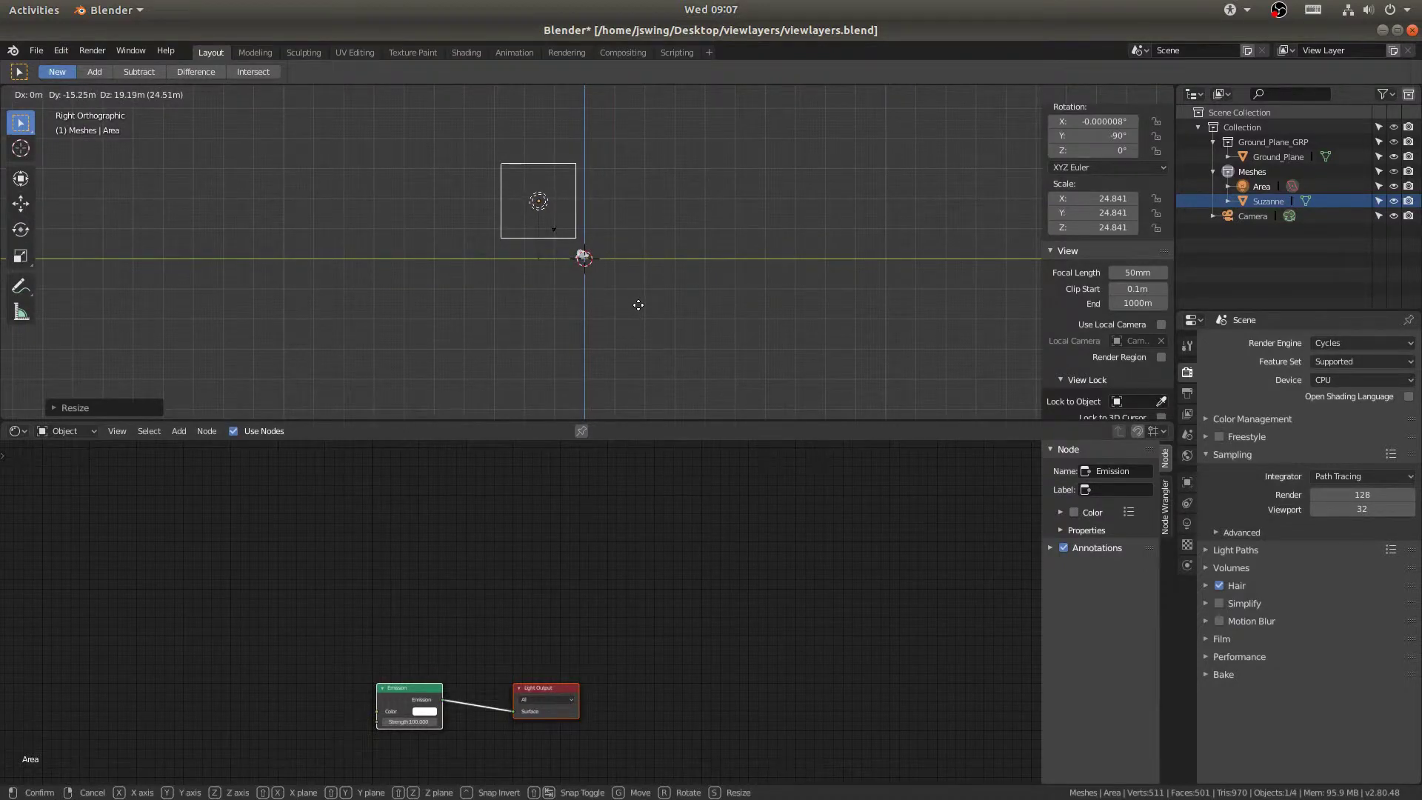
{"action": "left_click", "coordinate": [638, 304]}
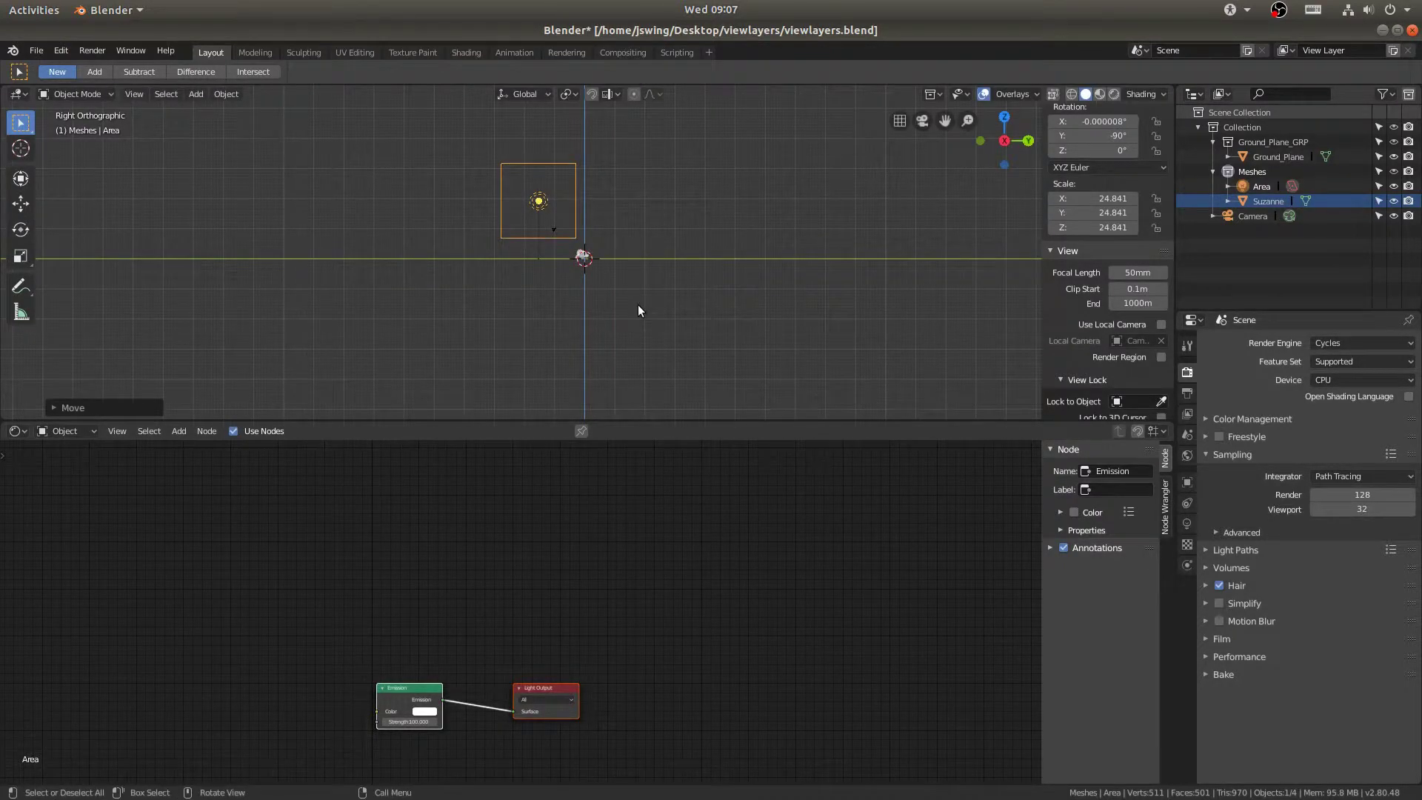
{"action": "key", "text": "g"}
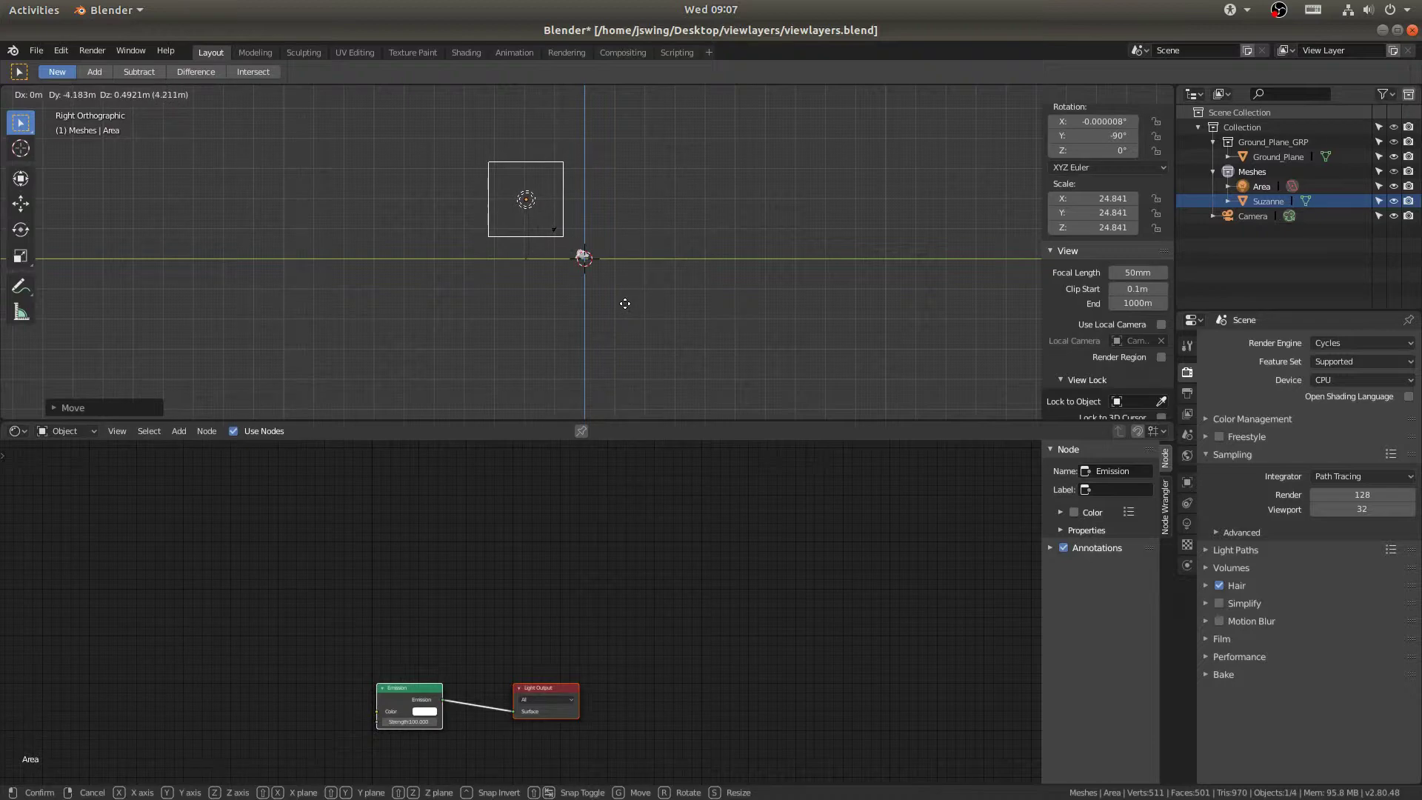
{"action": "left_click", "coordinate": [623, 300]}
Step: Duplicate the area light and offset the copy about 31.5 m along the positive Y axis
{"action": "key", "text": "shift+d"}
{"action": "key", "text": "x"}
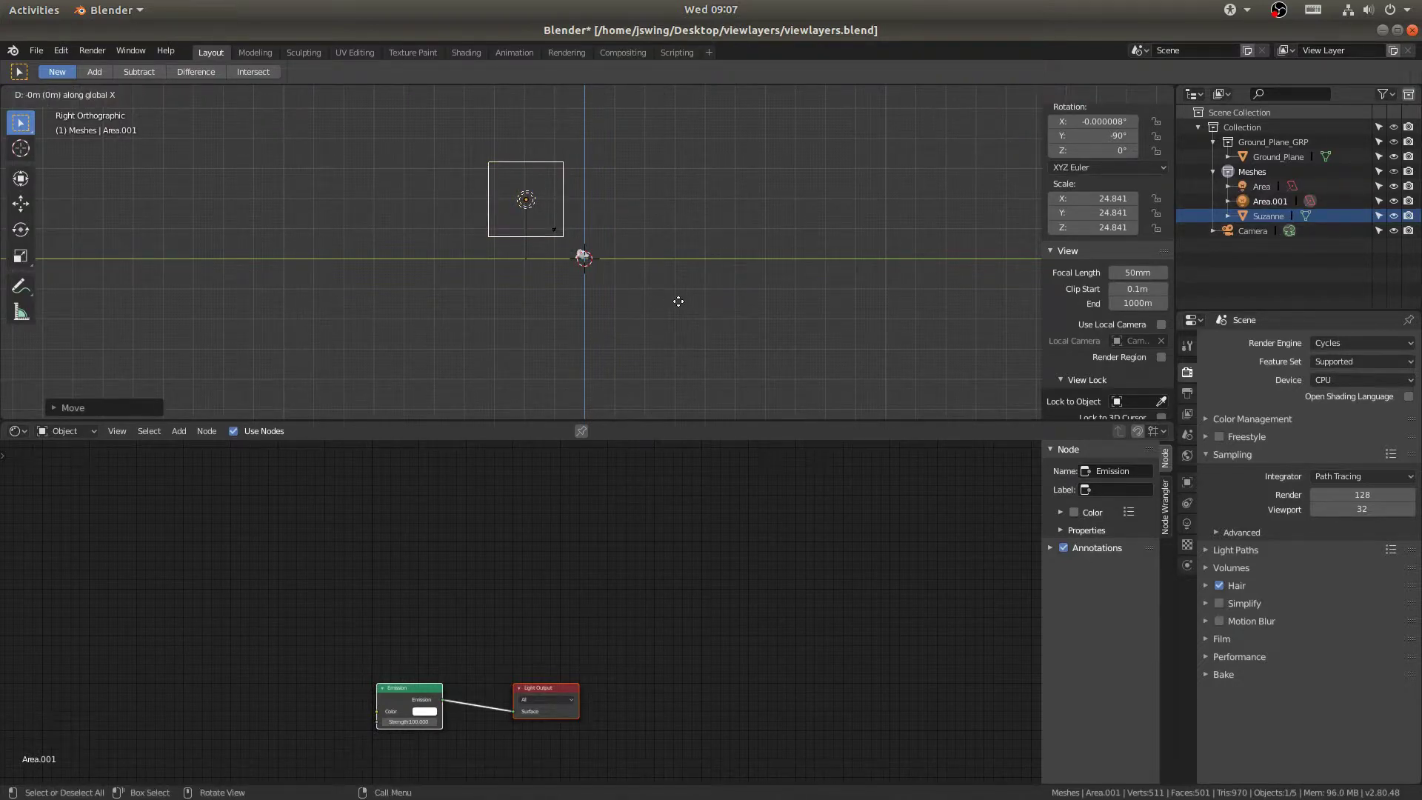
{"action": "key", "text": "y"}
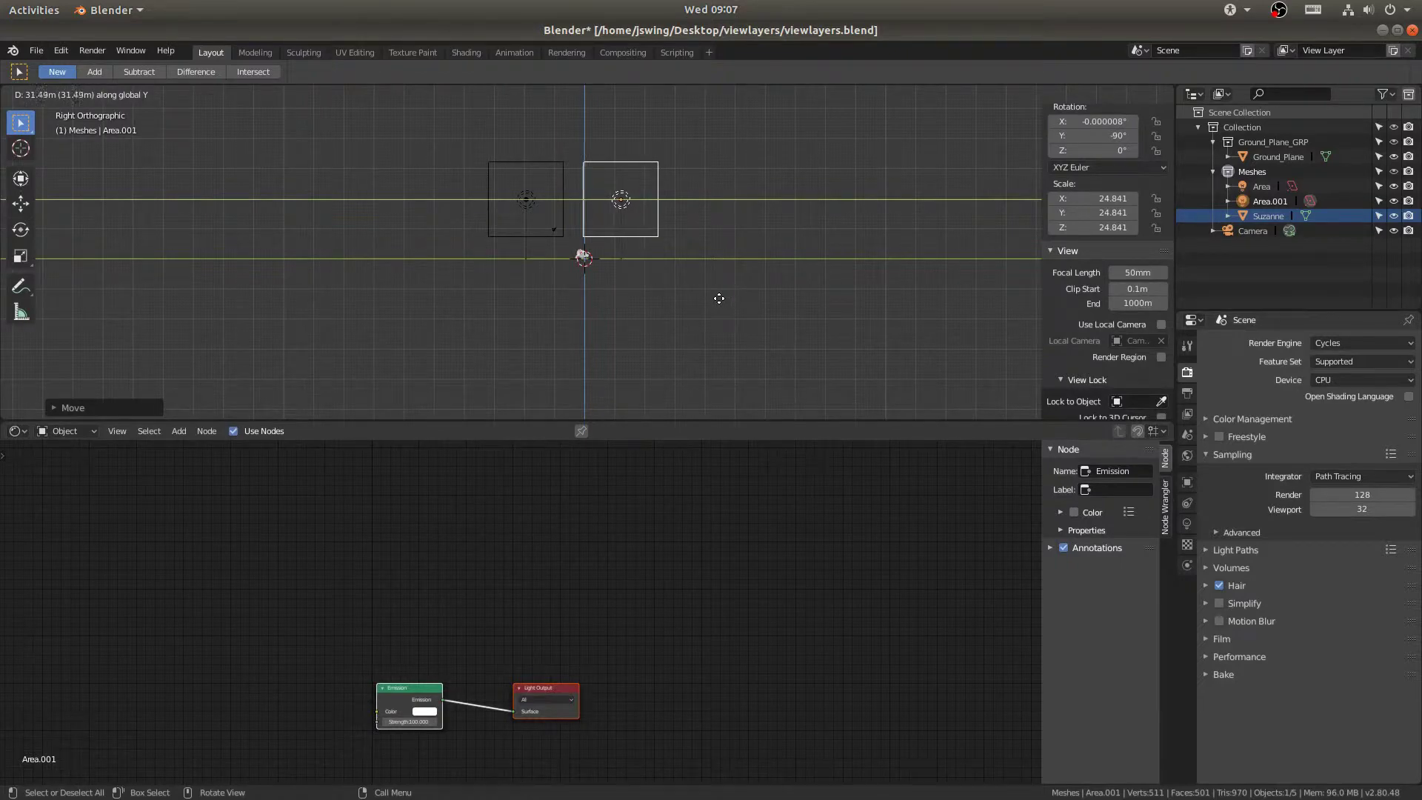
{"action": "left_click", "coordinate": [719, 299]}
Step: Select both area lights and move them together about 14 m along the negative X axis in the top view
{"action": "middle_click_drag", "start_coordinate": [719, 299], "coordinate": [762, 222]}
{"action": "left_click", "coordinate": [560, 197], "text": "shift"}
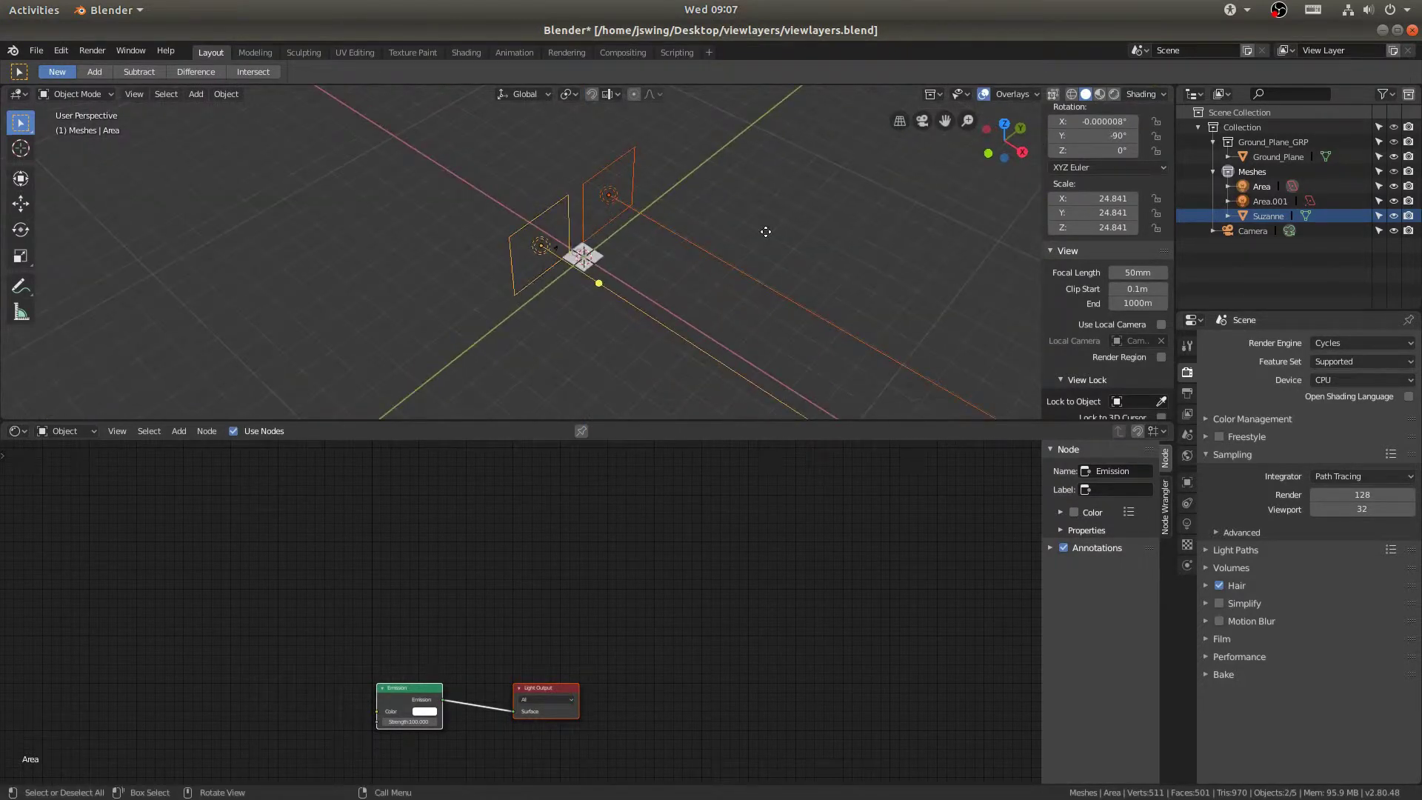
{"action": "key", "text": "KP_7"}
{"action": "scroll", "coordinate": [761, 267], "scroll_direction": "up", "scroll_amount": 3}
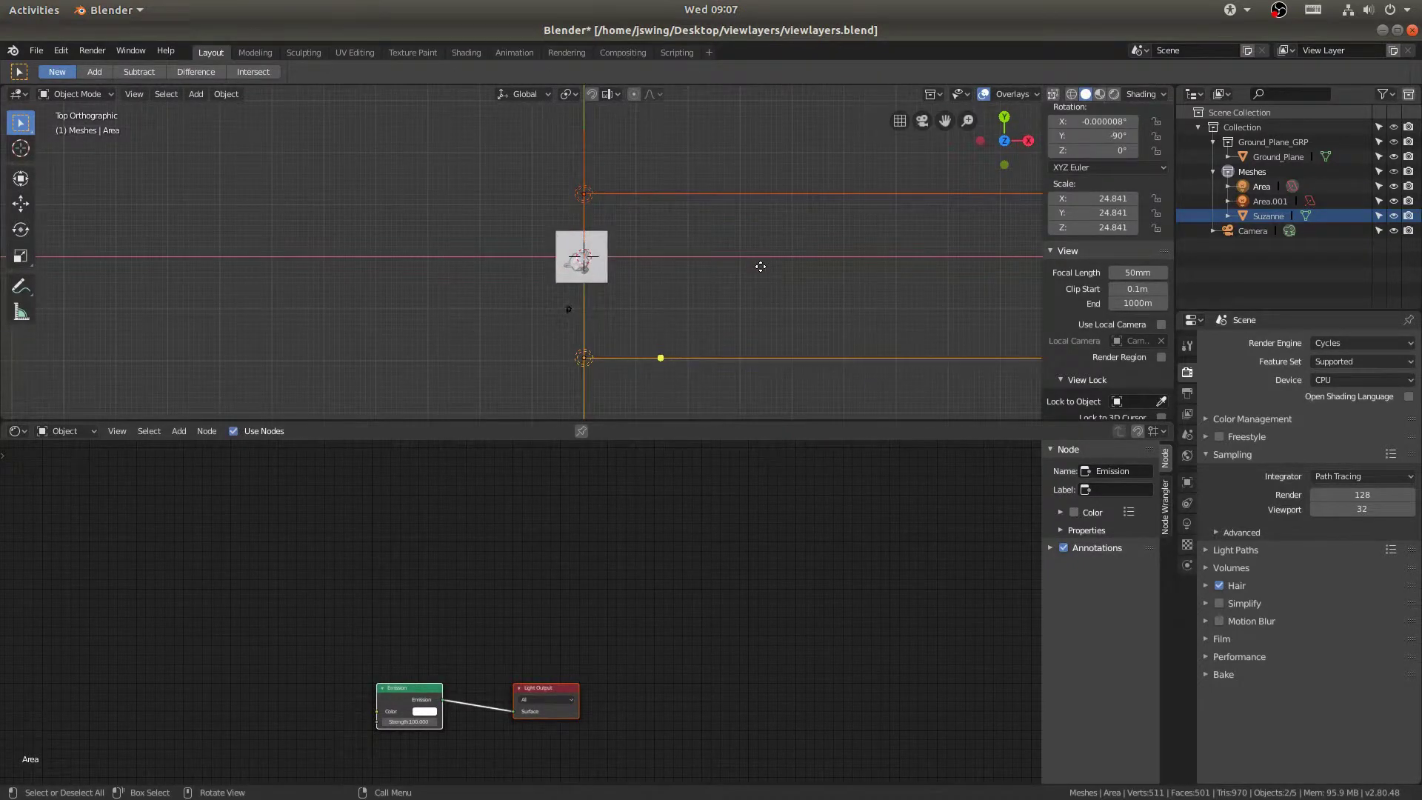
{"action": "key", "text": "g"}
{"action": "key", "text": "x"}
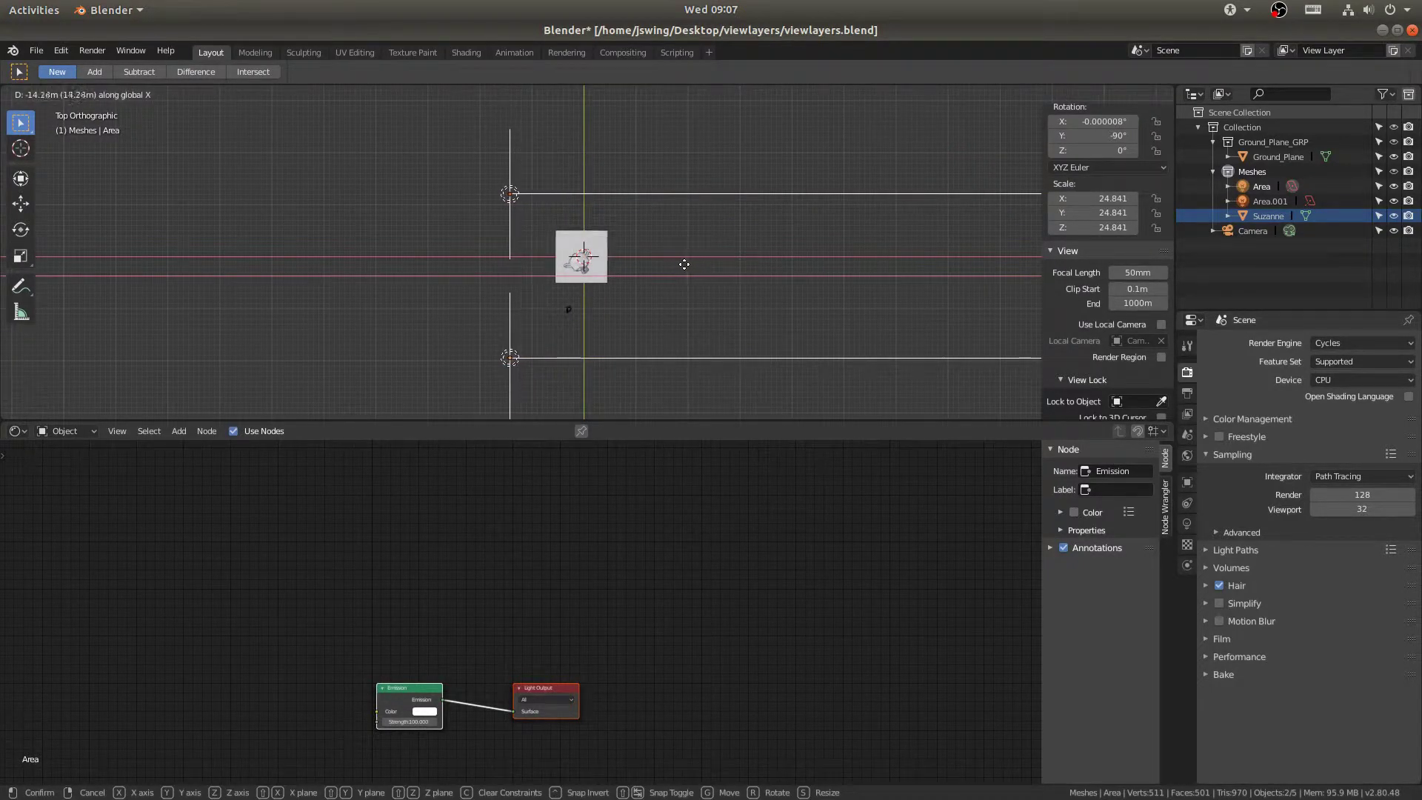
{"action": "left_click", "coordinate": [679, 265]}
Step: Save the file and show the camera view with rendered shading
{"action": "key", "text": "KP_0"}
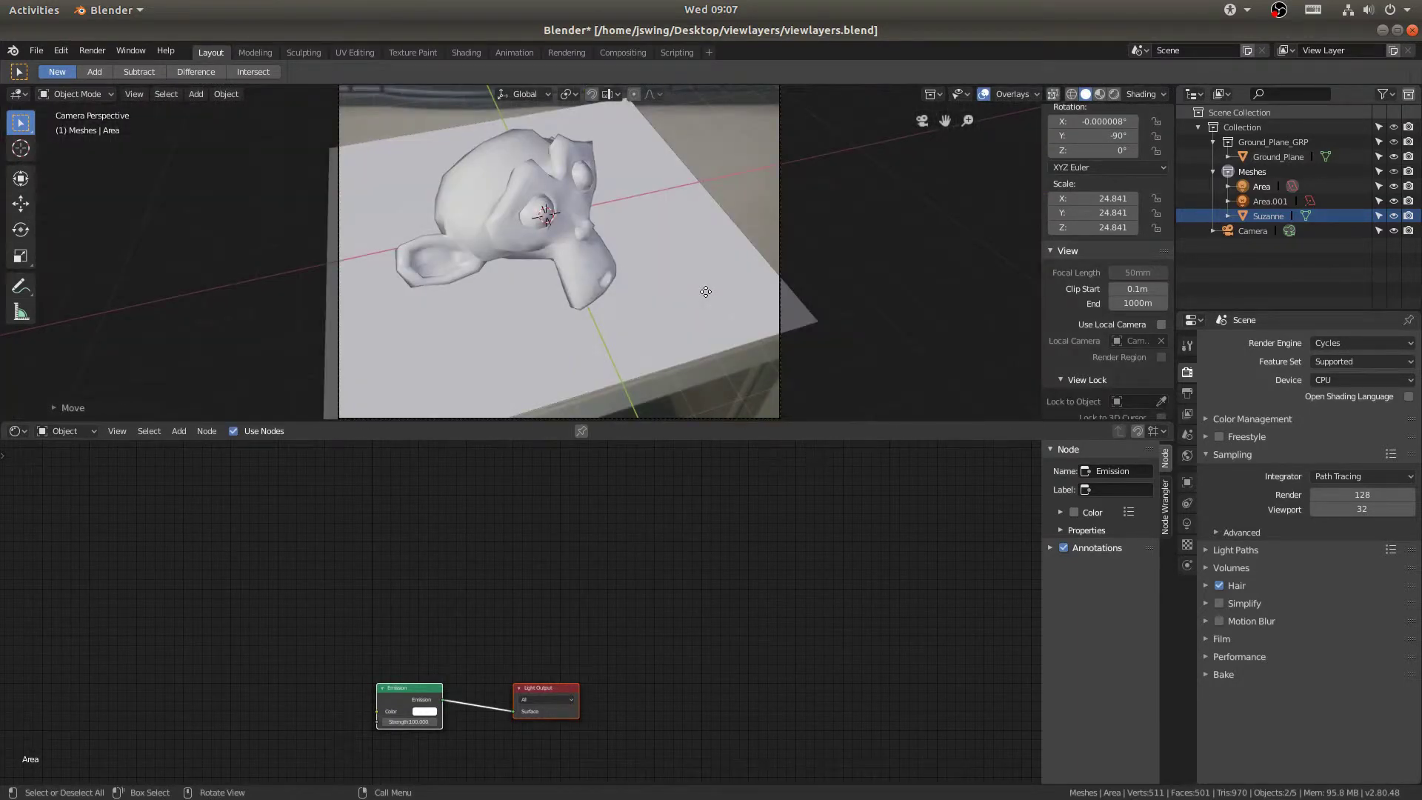
{"action": "key", "text": "ctrl+s"}
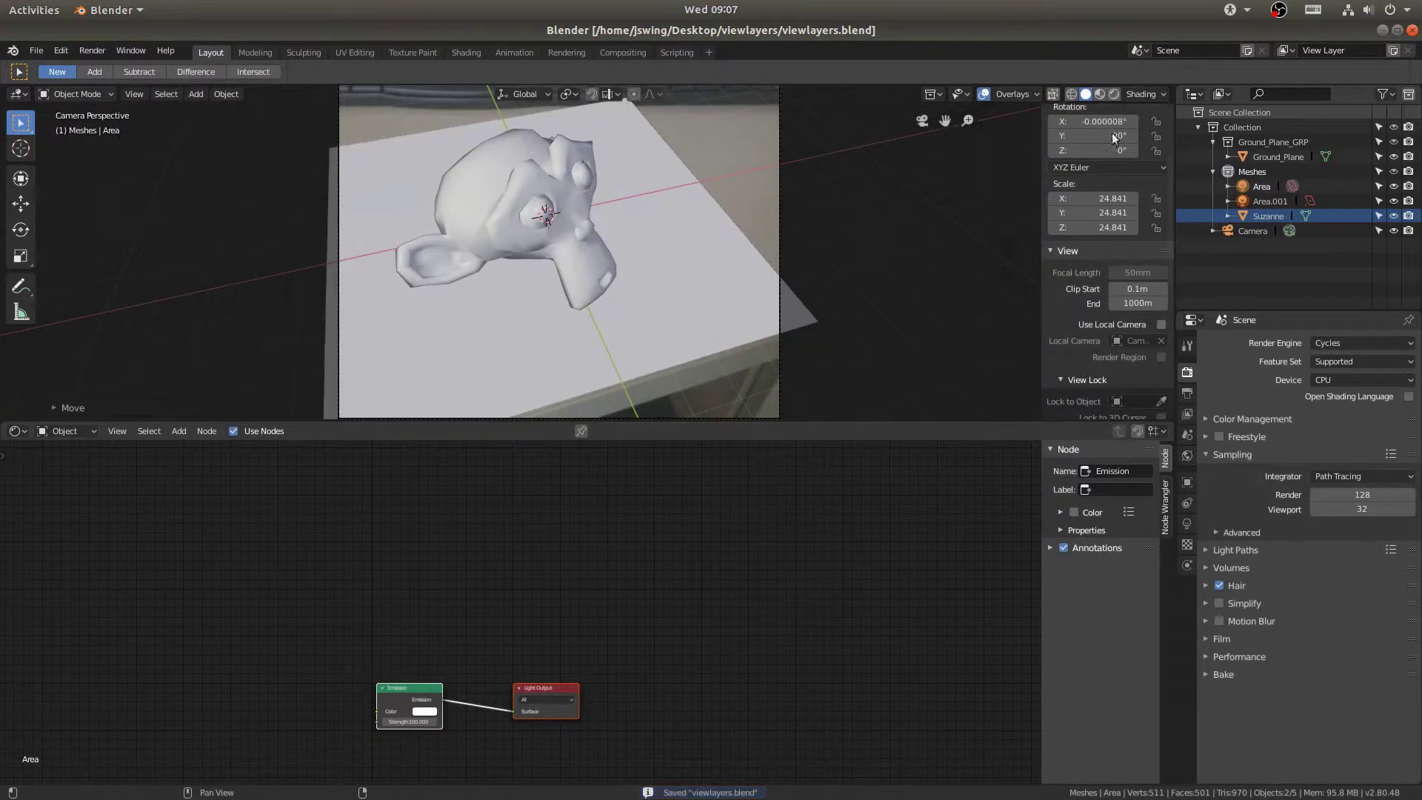
{"action": "left_click", "coordinate": [1114, 93]}
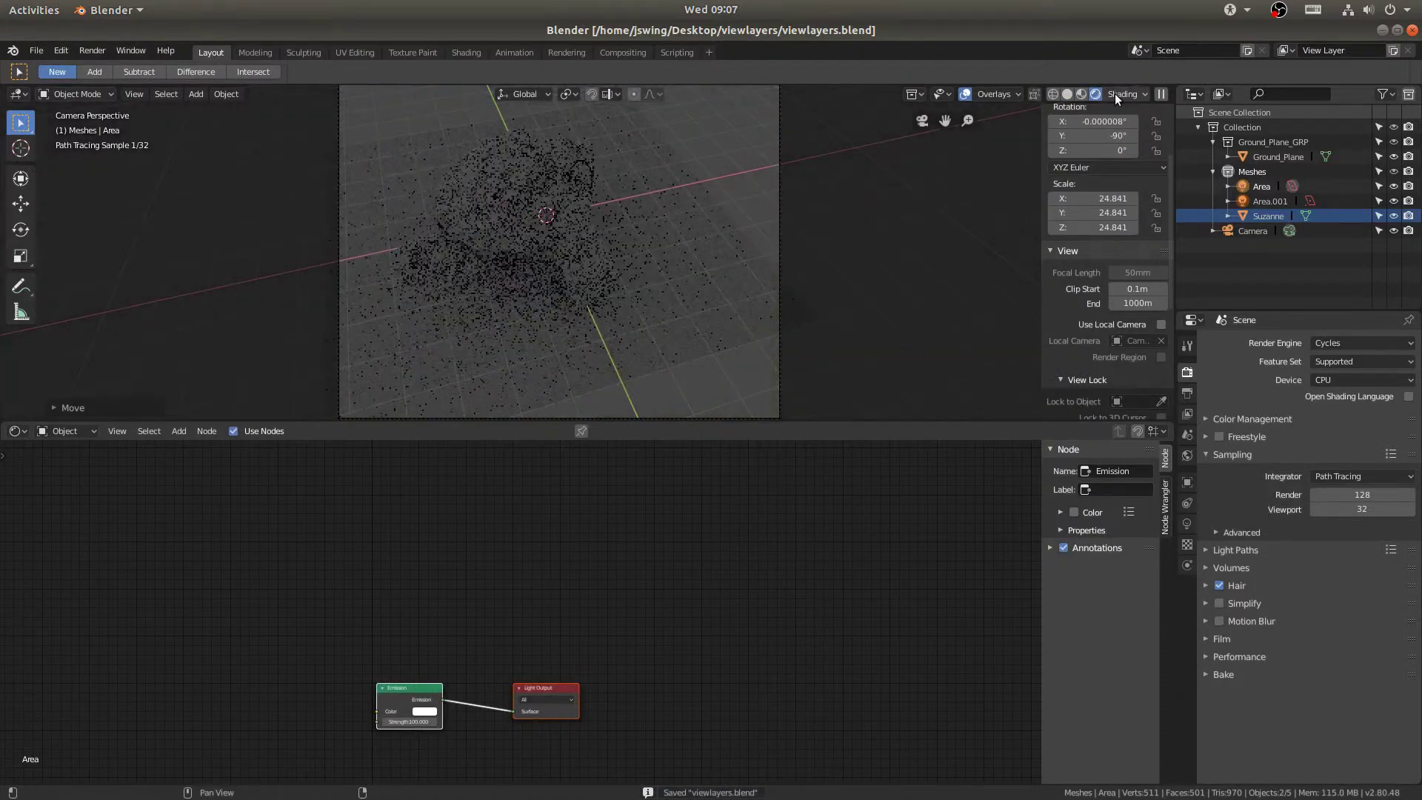
Step: Set the emission Strength of the first area light, Area, to 10000
{"action": "left_click", "coordinate": [1268, 200]}
{"action": "left_click", "coordinate": [1265, 188]}
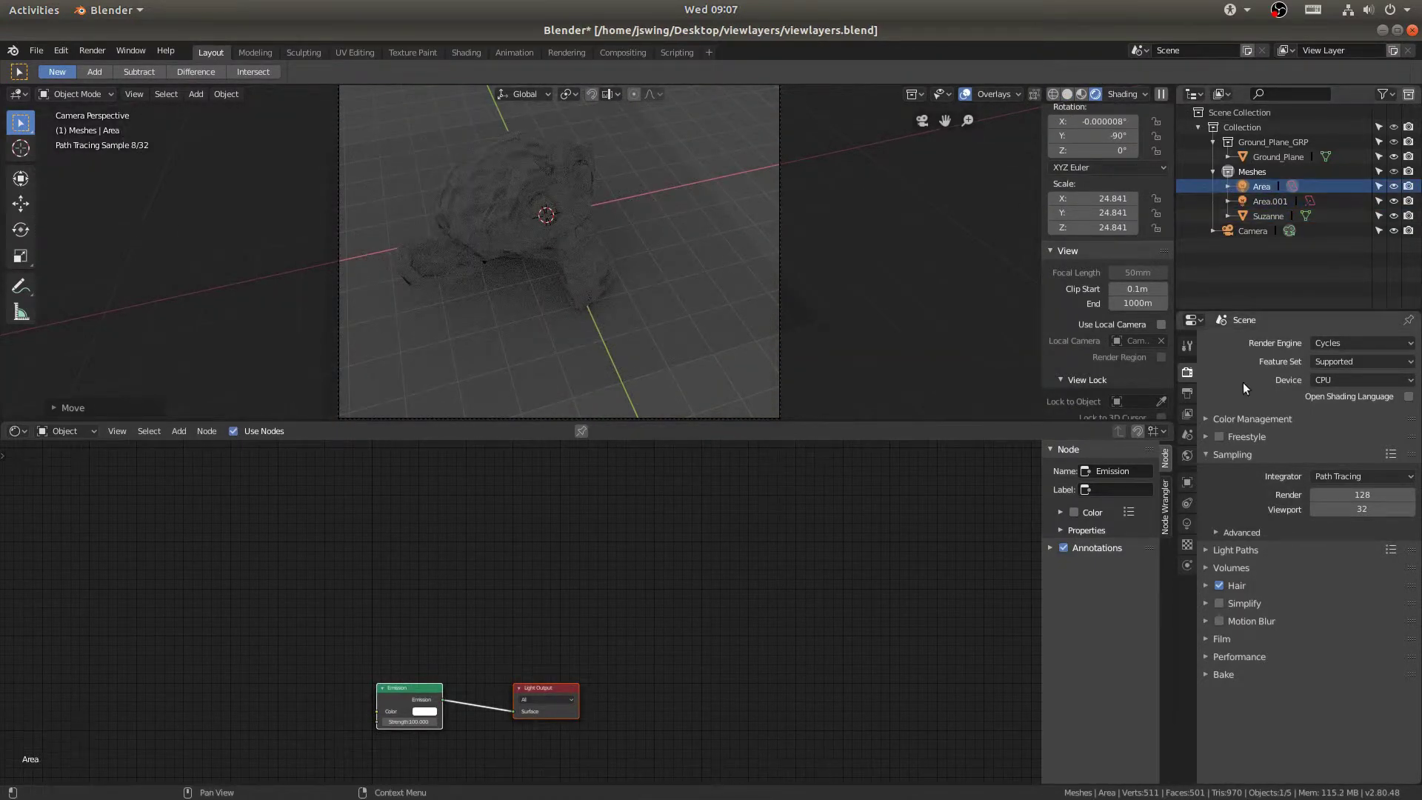
{"action": "left_click", "coordinate": [1187, 525]}
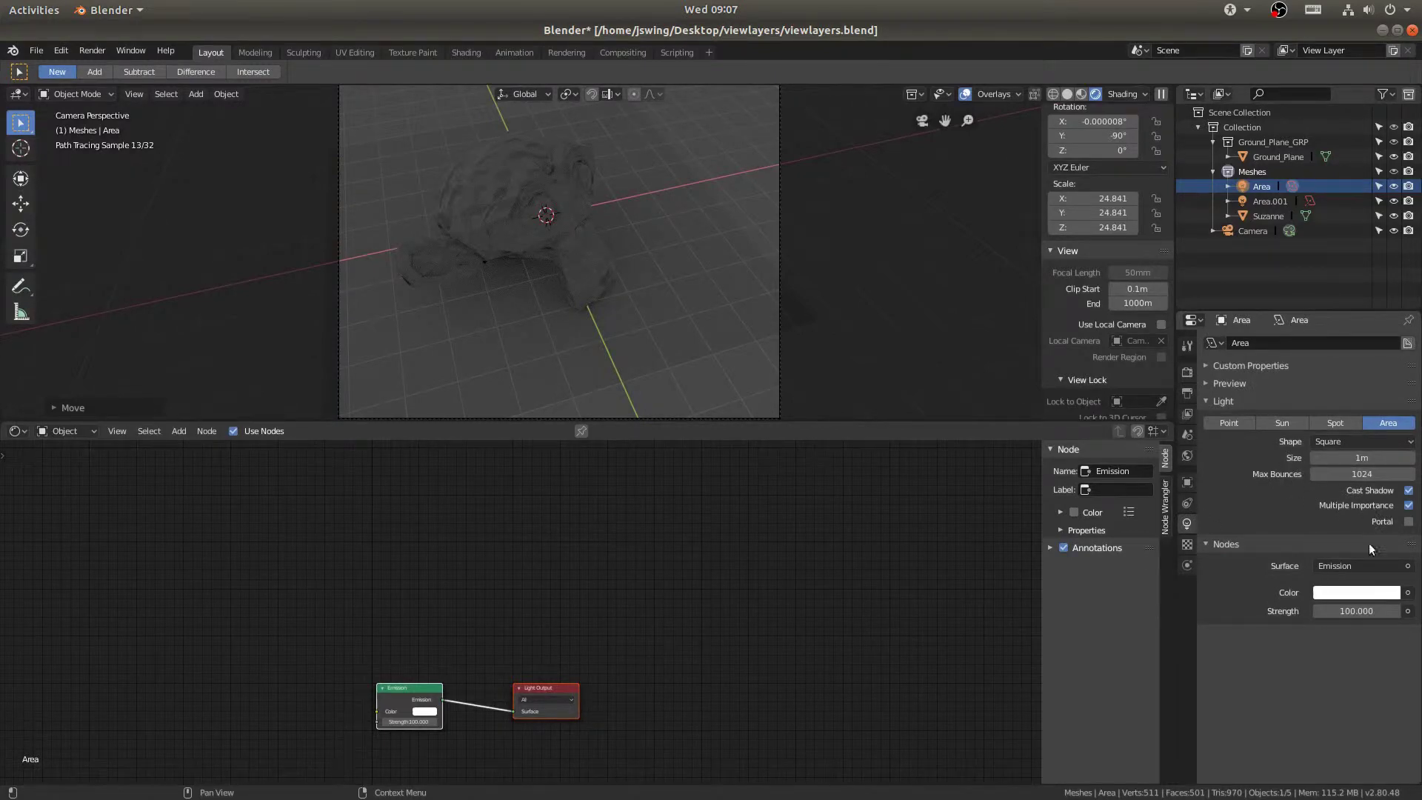
{"action": "left_click", "coordinate": [1326, 611]}
{"action": "left_click", "coordinate": [1325, 611]}
{"action": "type", "text": "0"}
{"action": "key", "text": "Return"}
{"action": "left_click", "coordinate": [1340, 611]}
{"action": "left_click", "coordinate": [1325, 611]}
{"action": "type", "text": "0"}
{"action": "key", "text": "Return"}
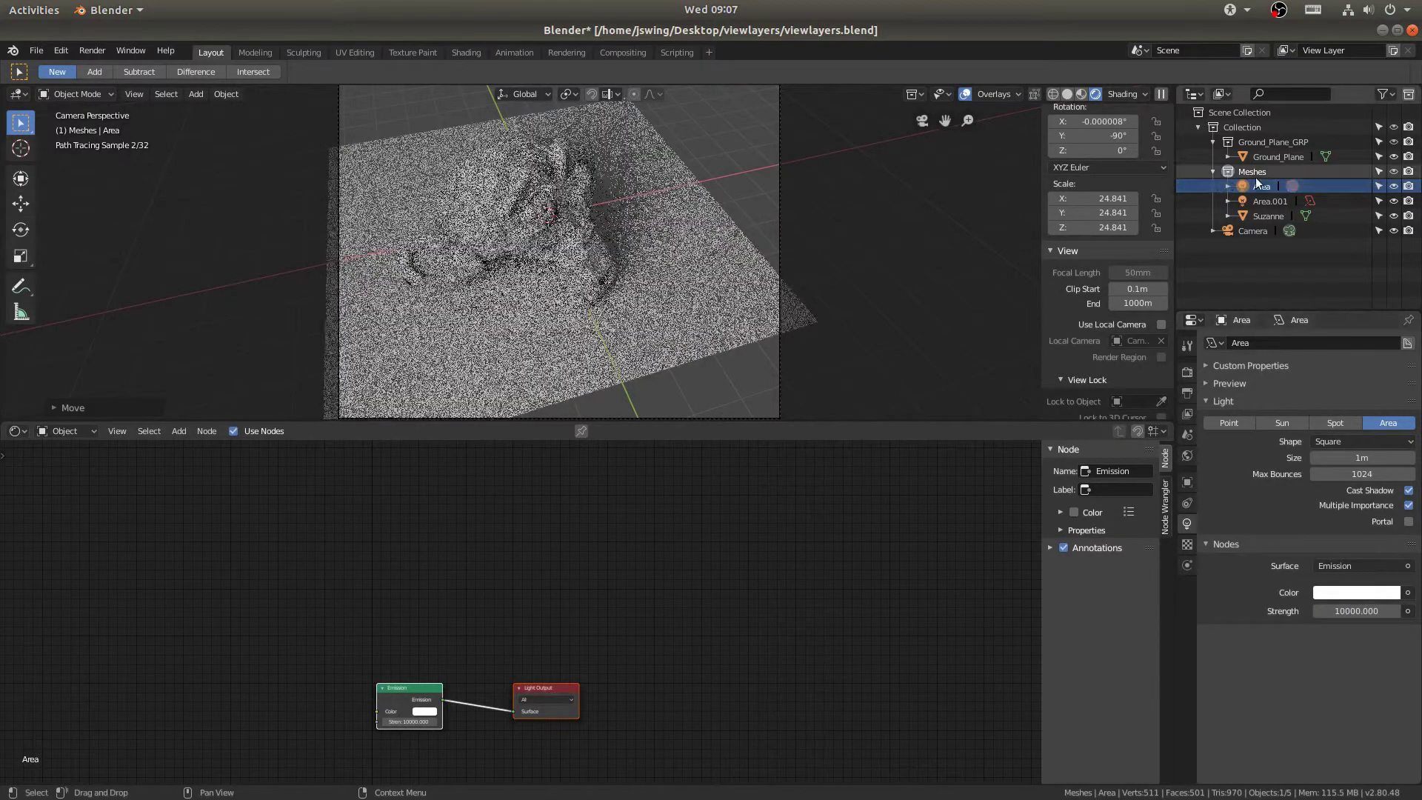
Step: Set the emission Strength of the second area light, Area.001, to 10000
{"action": "left_click", "coordinate": [1259, 201]}
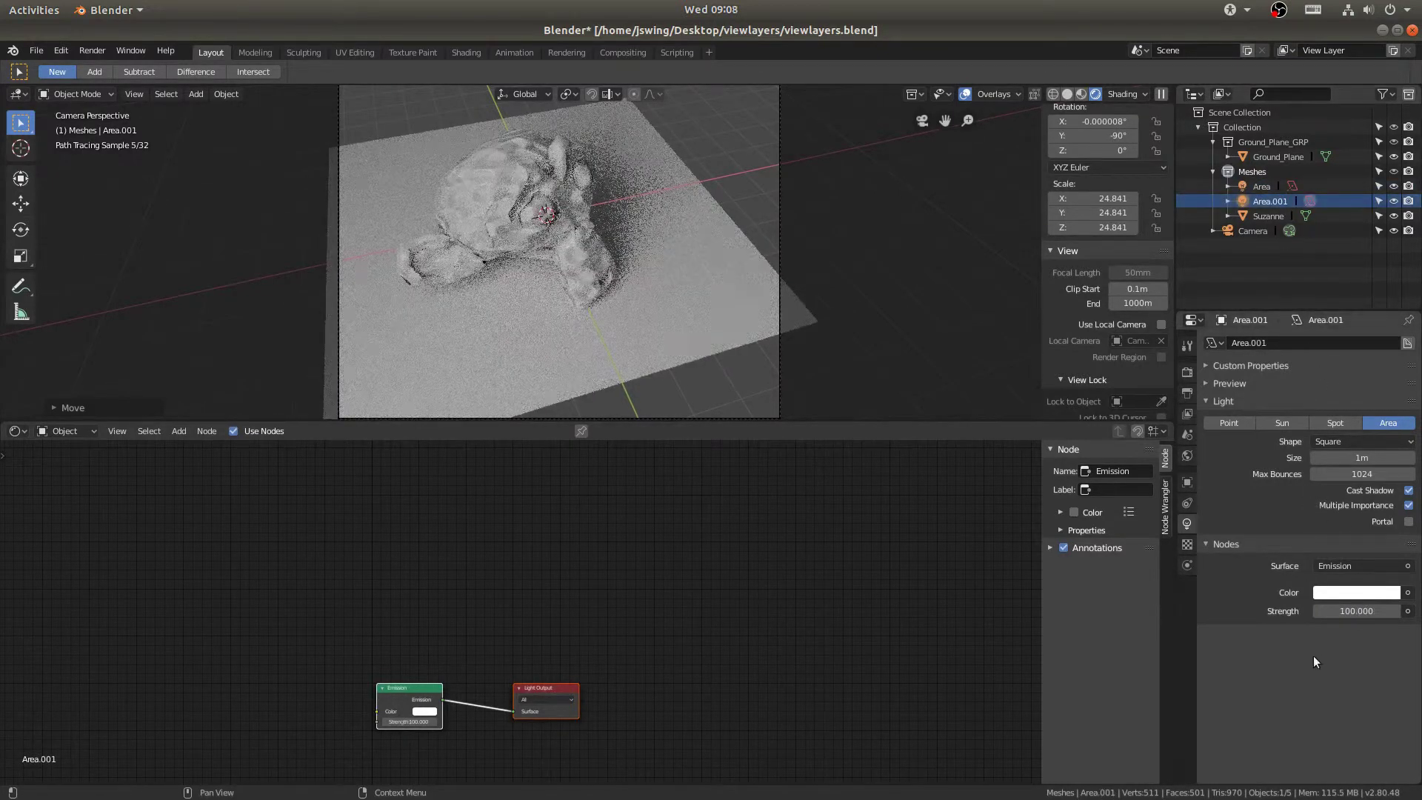
{"action": "double_click", "coordinate": [1326, 613]}
{"action": "type", "text": "00"}
{"action": "key", "text": "Return"}
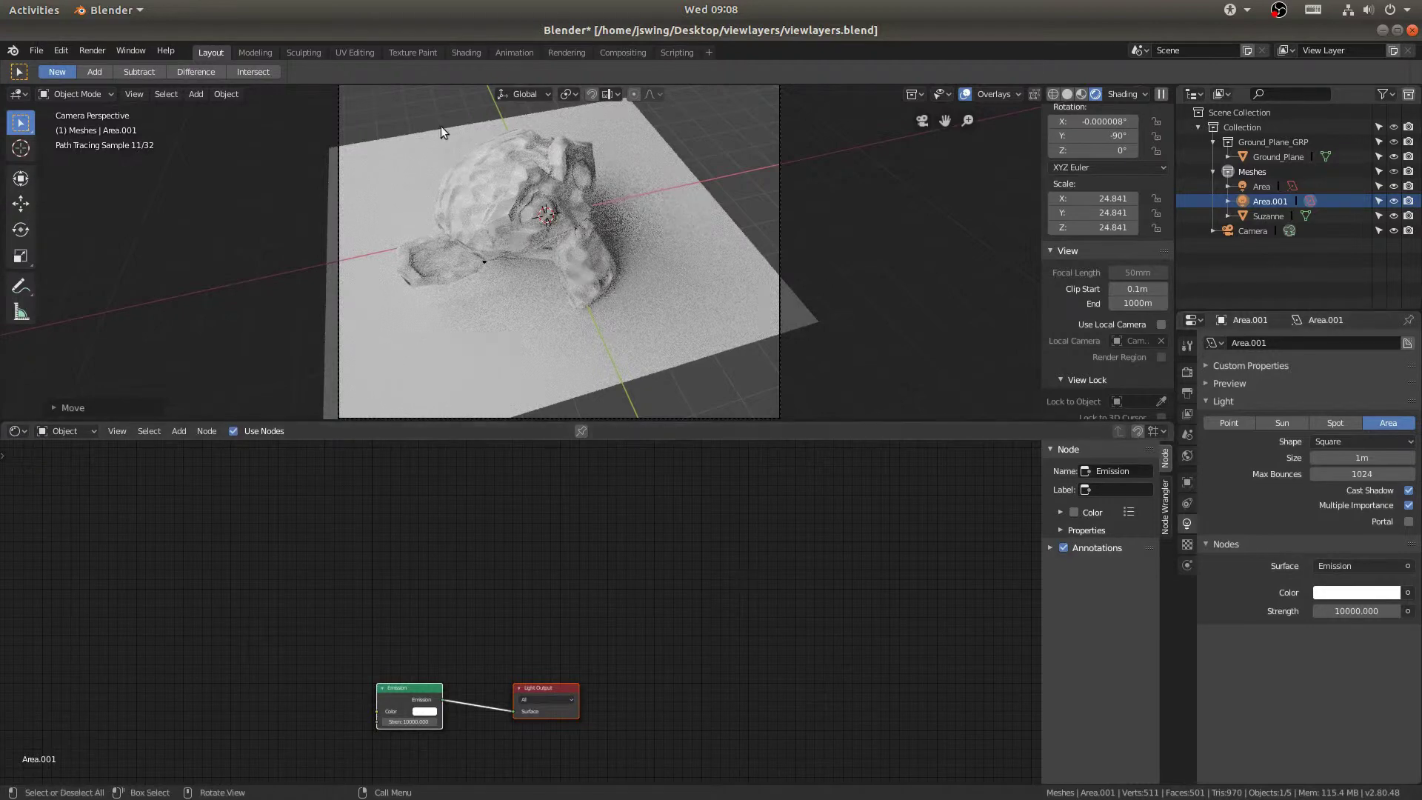
Step: Save the file and turn the ground plane into a Shadow Catcher in its Cycles ray visibility settings
{"action": "left_click", "coordinate": [747, 311]}
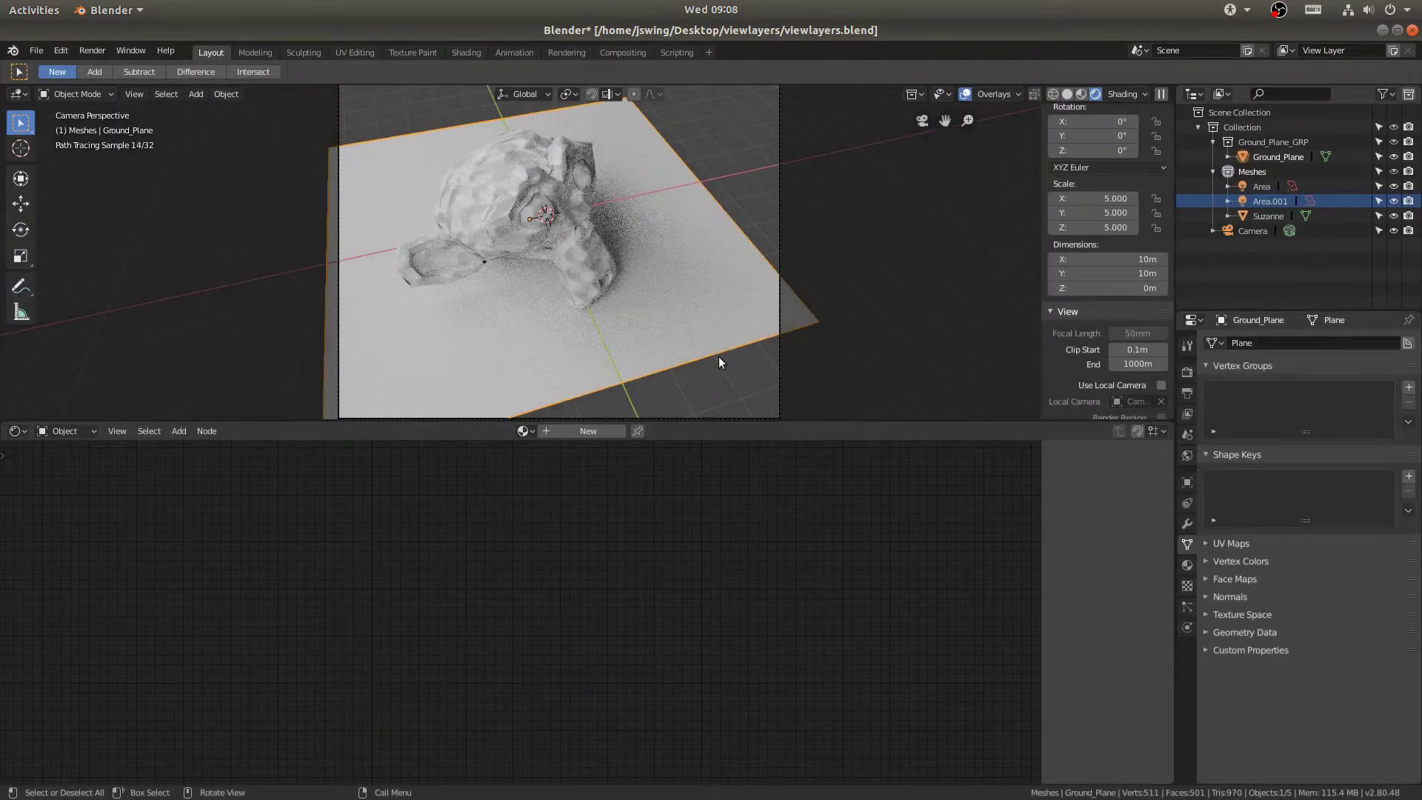
{"action": "key", "text": "ctrl+s"}
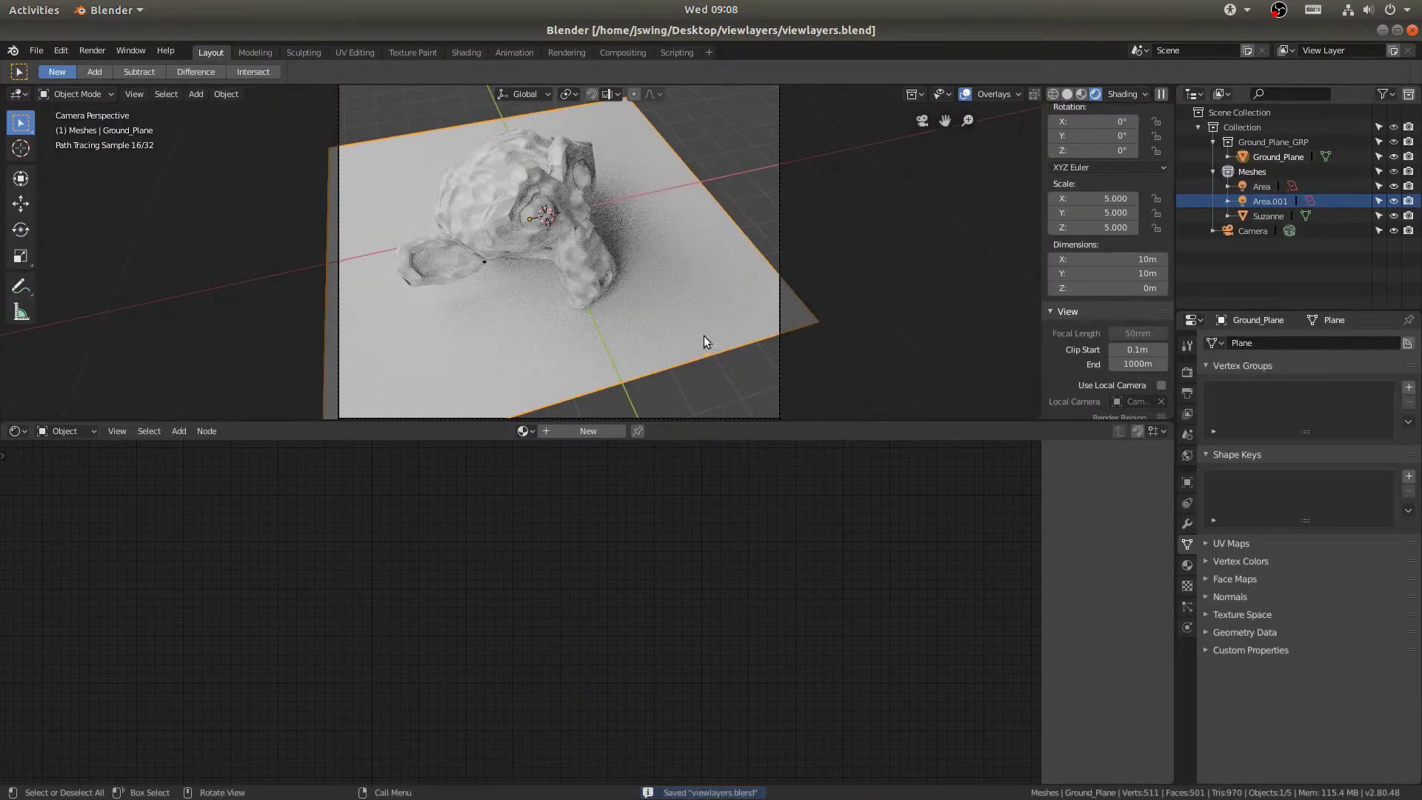
{"action": "left_click", "coordinate": [1186, 485]}
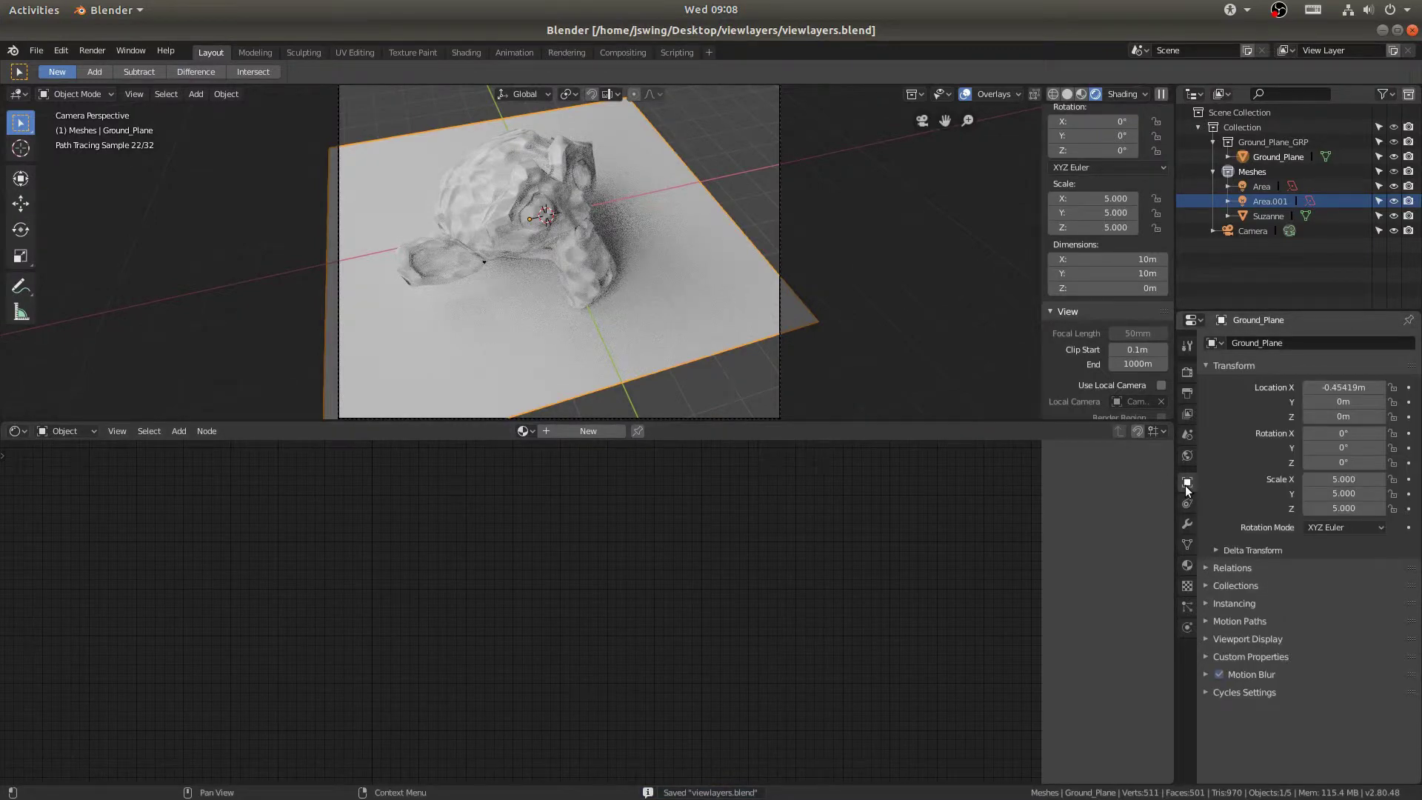
{"action": "left_click", "coordinate": [1255, 693]}
{"action": "scroll", "coordinate": [1255, 694], "scroll_direction": "down", "scroll_amount": 1}
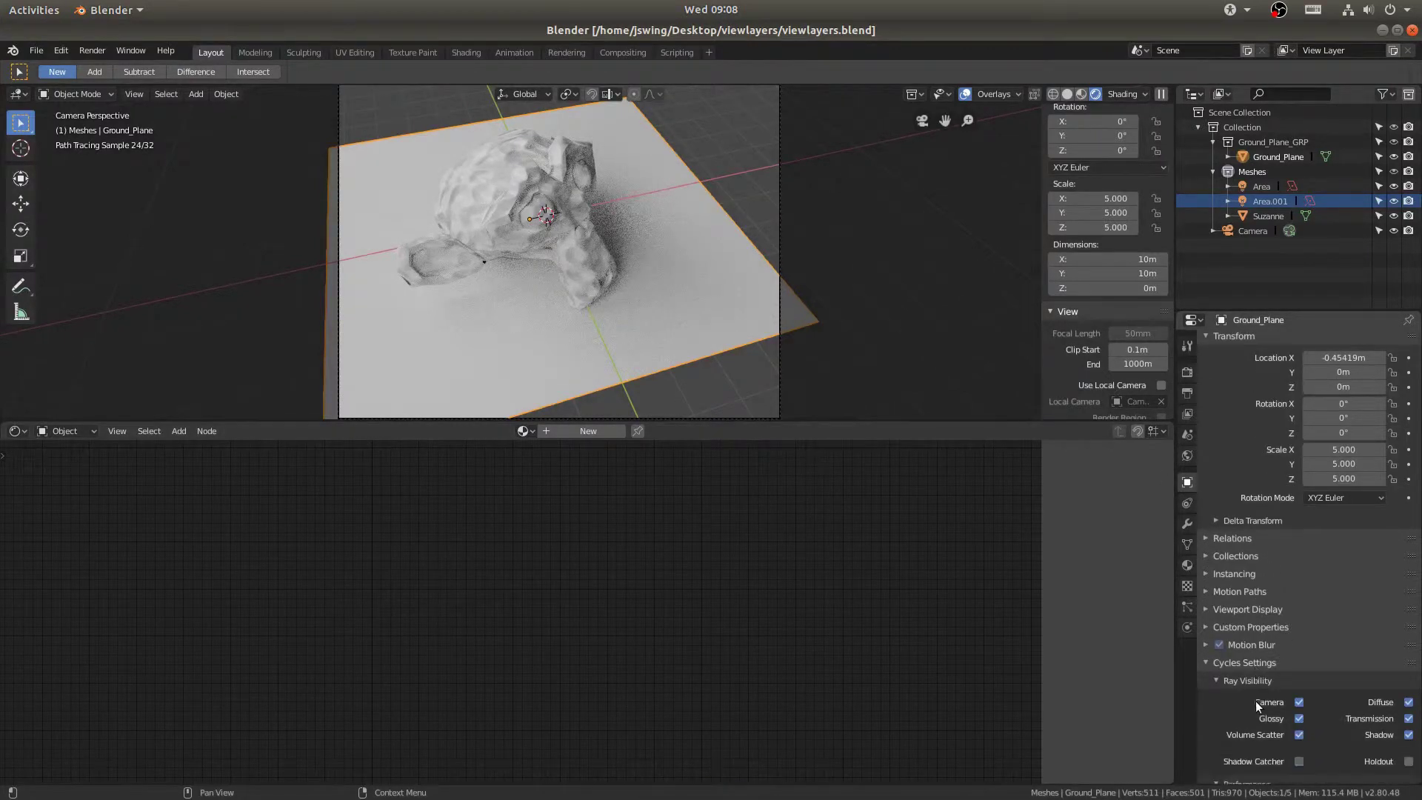
{"action": "scroll", "coordinate": [1255, 700], "scroll_direction": "down", "scroll_amount": 1}
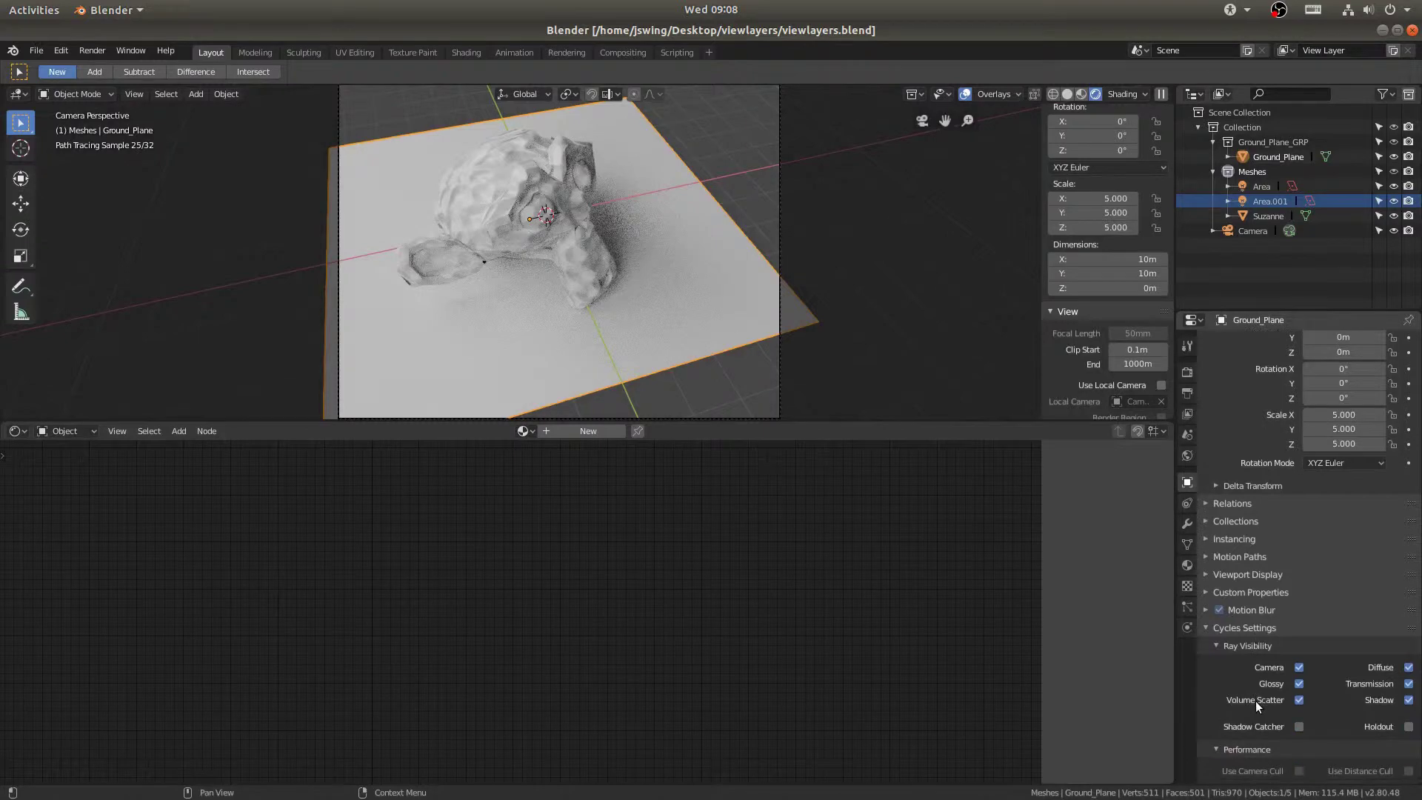
{"action": "left_click", "coordinate": [1299, 726]}
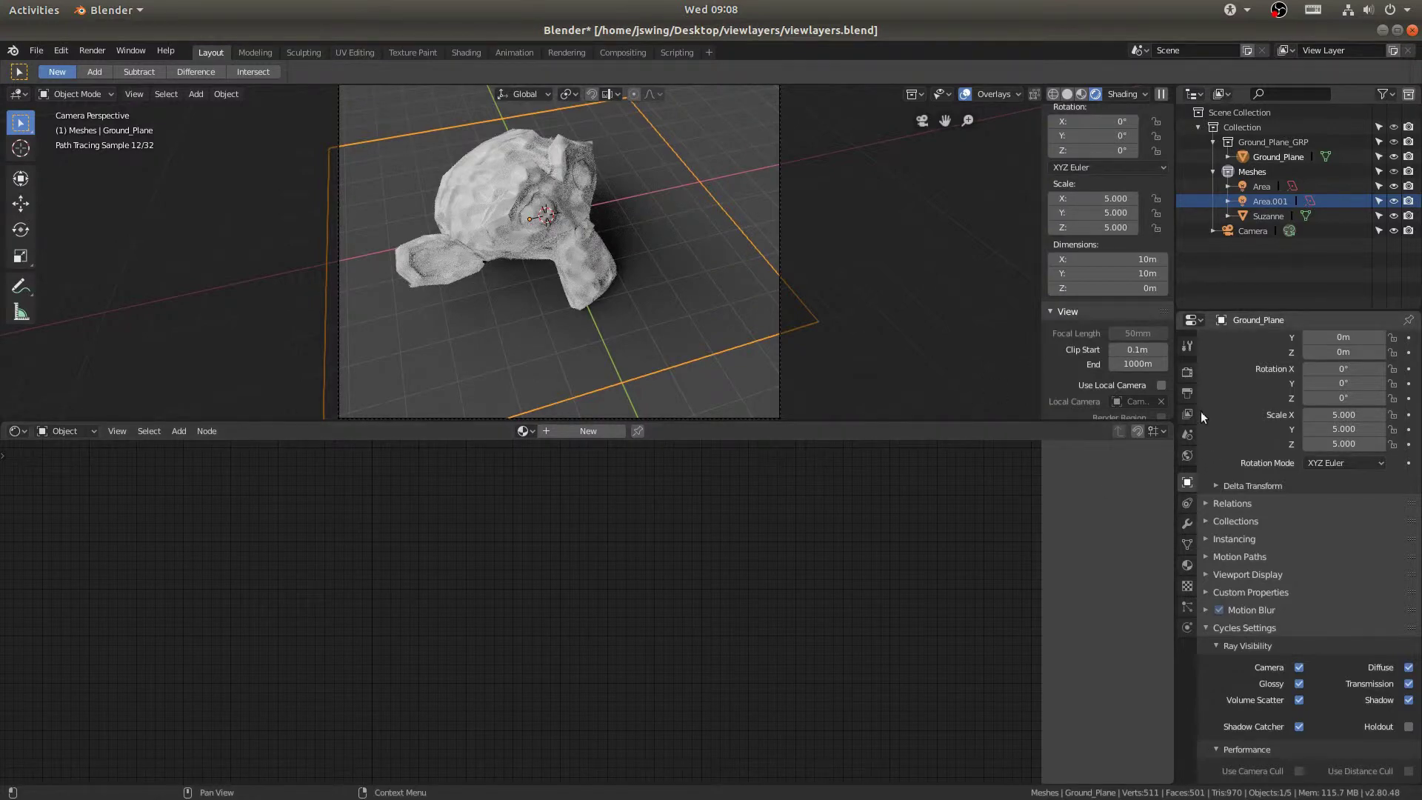
Step: Enable film Transparency in the render settings so the desk photo shows behind the rendered camera view
{"action": "left_click", "coordinate": [1187, 434]}
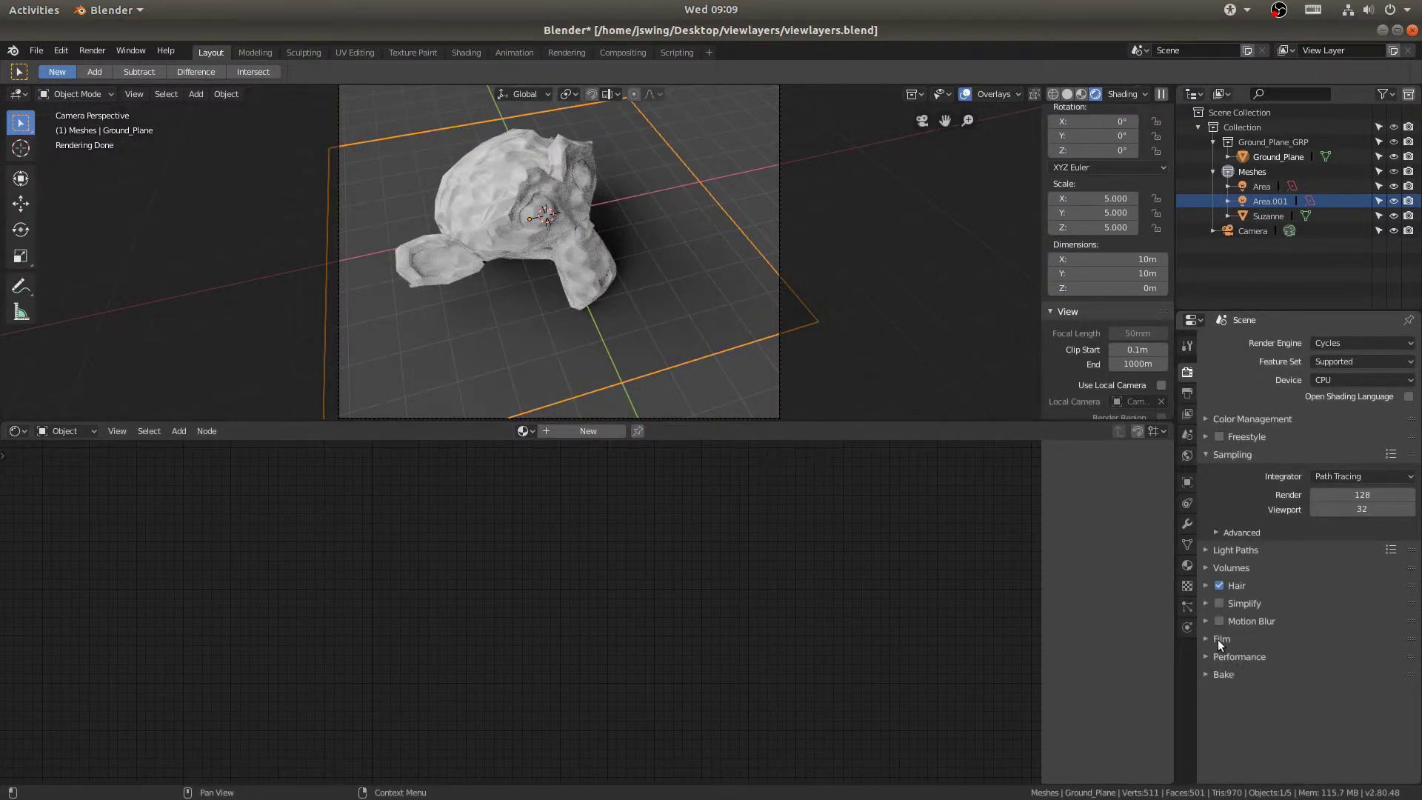
{"action": "left_click", "coordinate": [1219, 639]}
{"action": "scroll", "coordinate": [1209, 642], "scroll_direction": "down", "scroll_amount": 2}
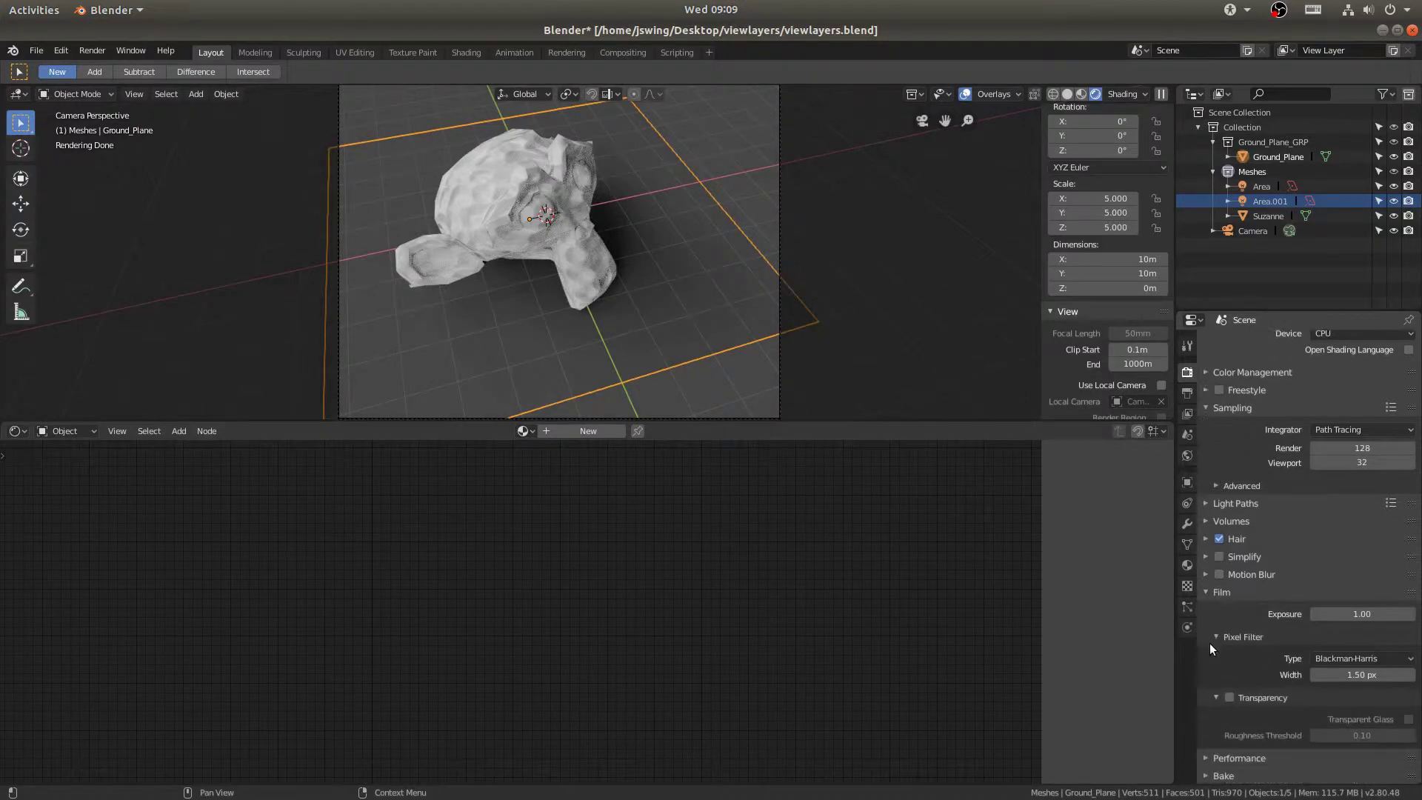
{"action": "left_click", "coordinate": [1231, 697]}
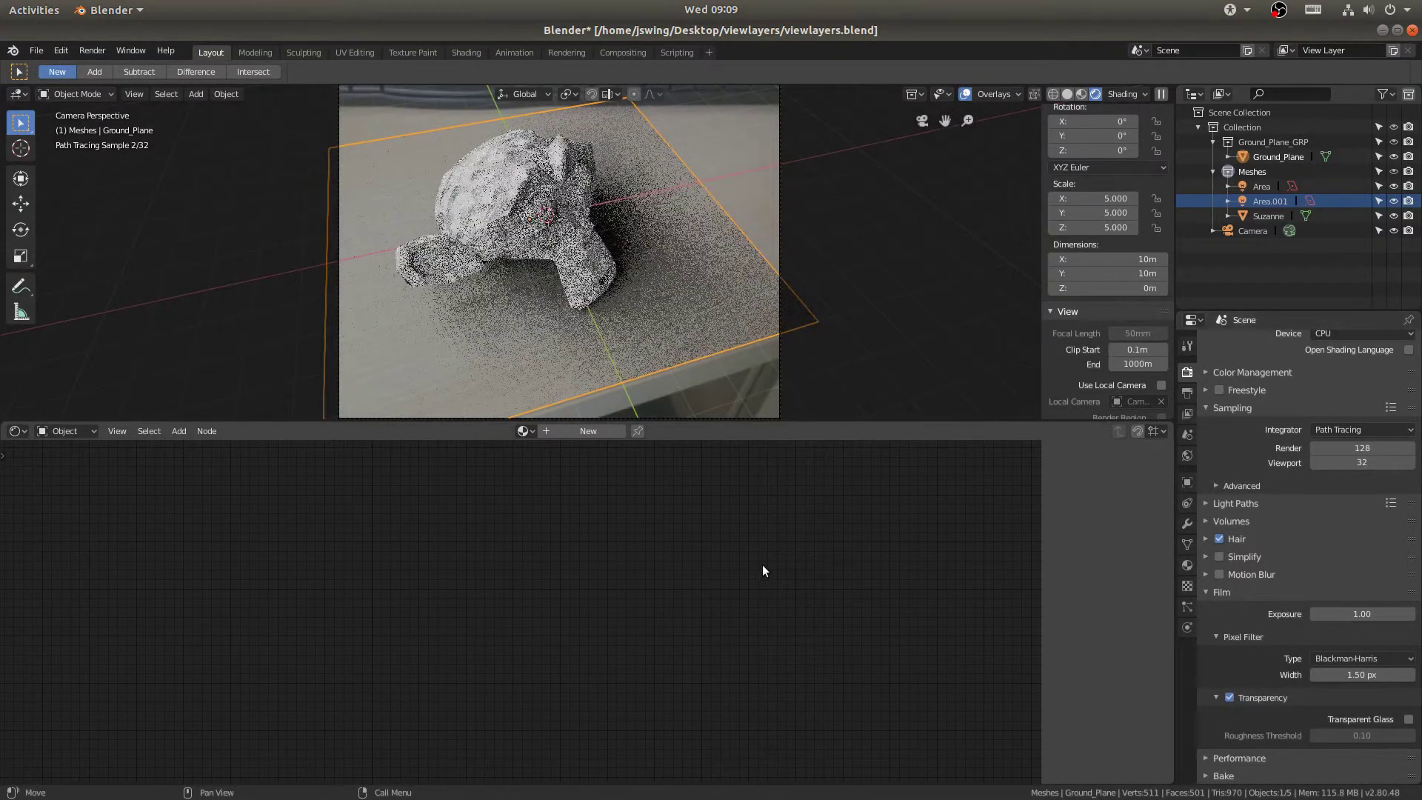
{"action": "scroll", "coordinate": [914, 272], "scroll_direction": "down", "scroll_amount": 3}
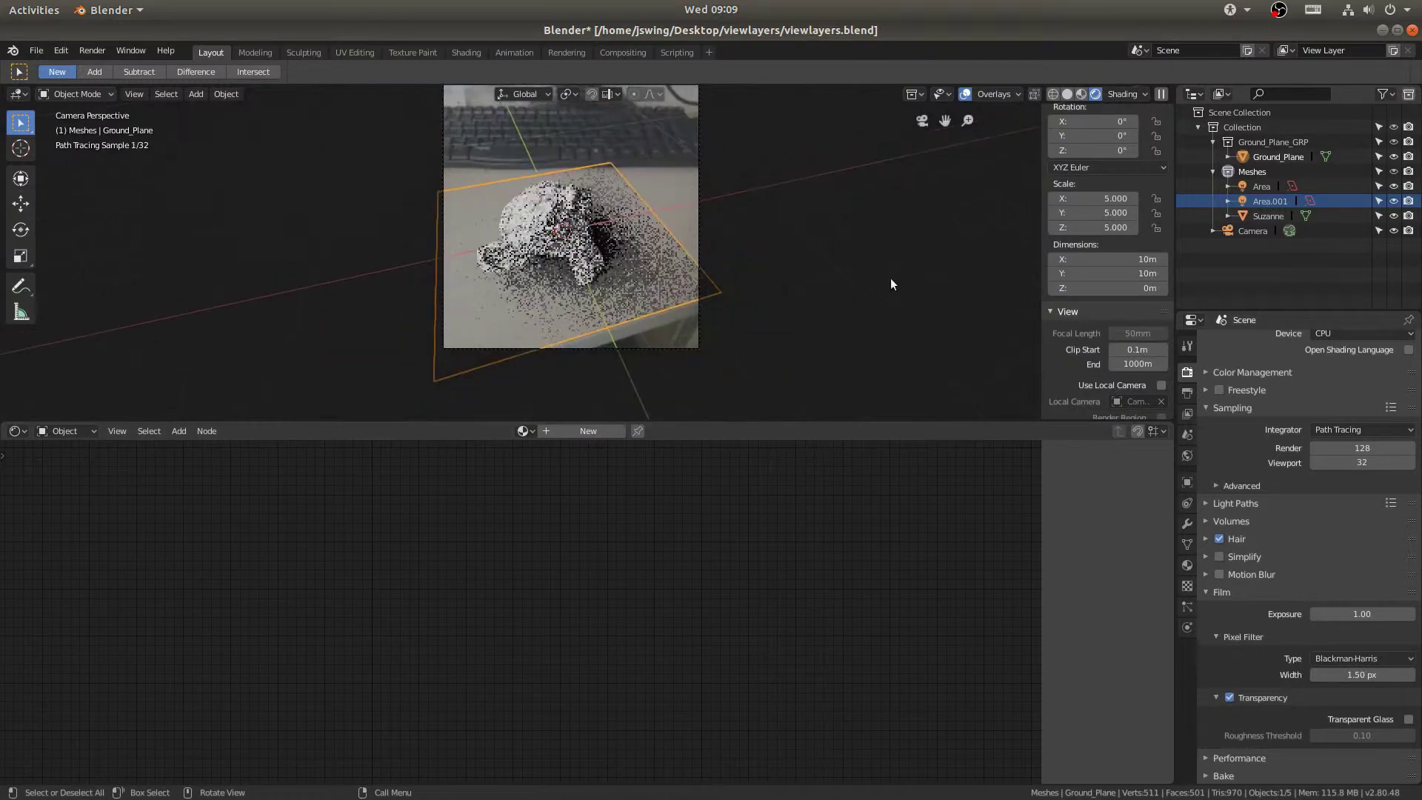
{"action": "middle_click_drag", "start_coordinate": [833, 230], "coordinate": [857, 294], "text": "shift"}
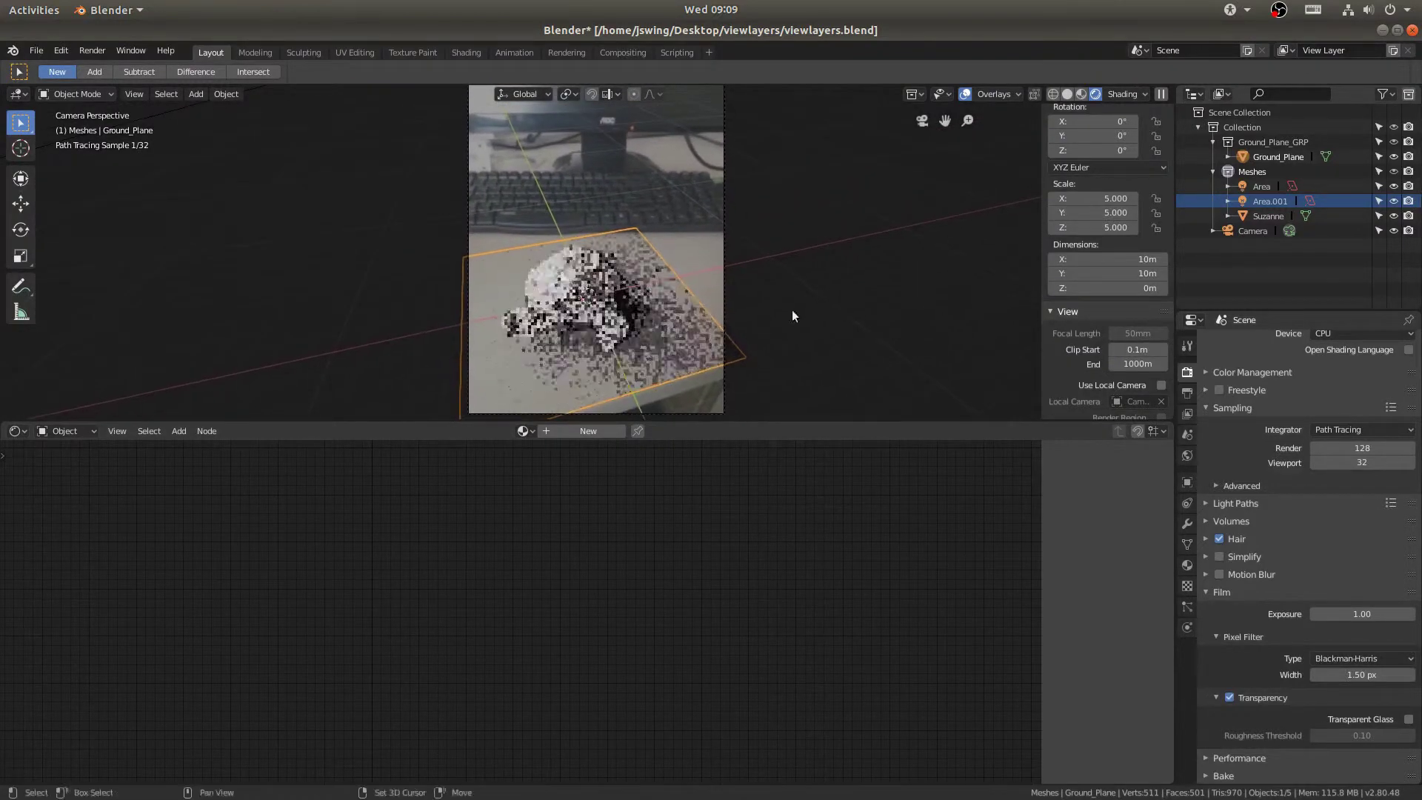
Step: Scale the ground plane along the global X axis by about 2.6
{"action": "left_click", "coordinate": [562, 278]}
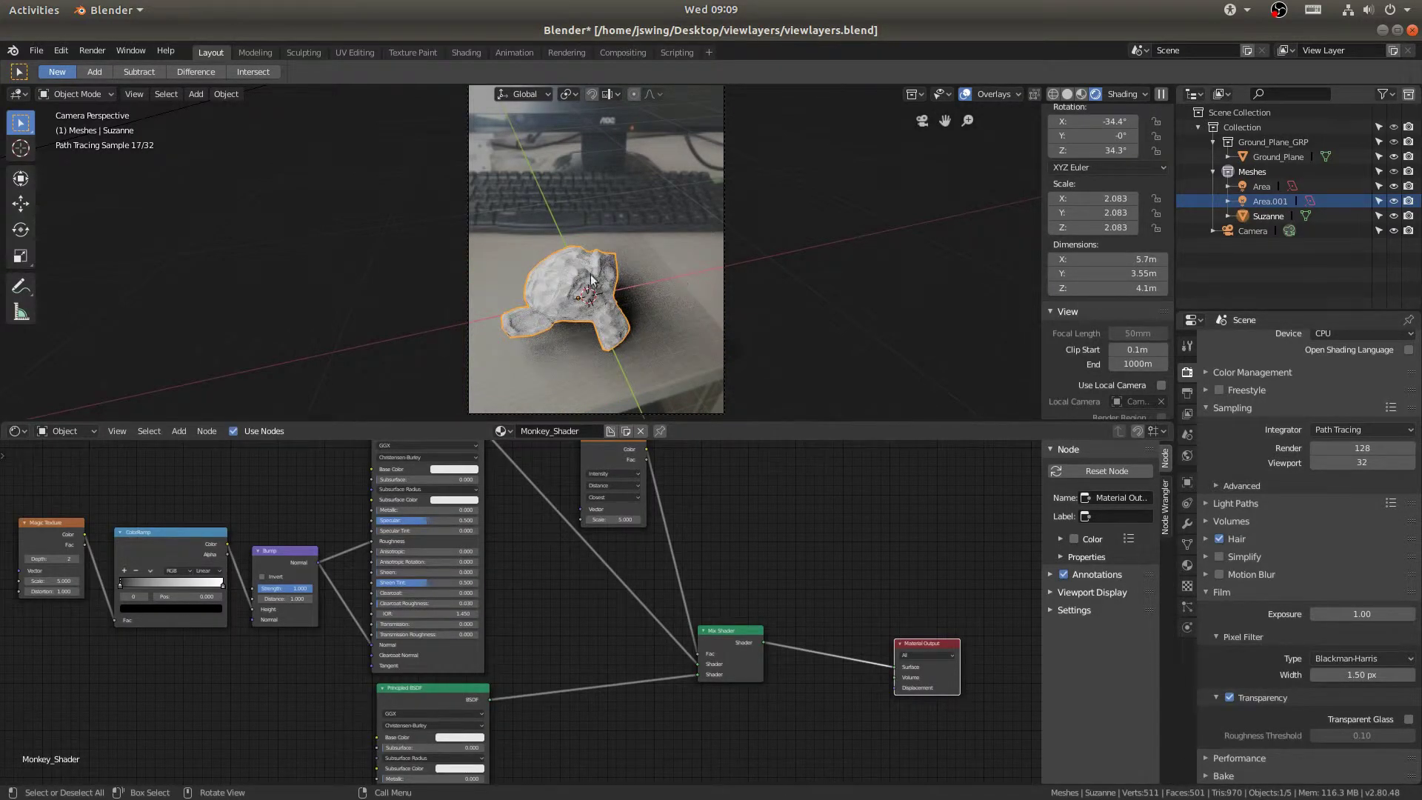
{"action": "left_click", "coordinate": [675, 322]}
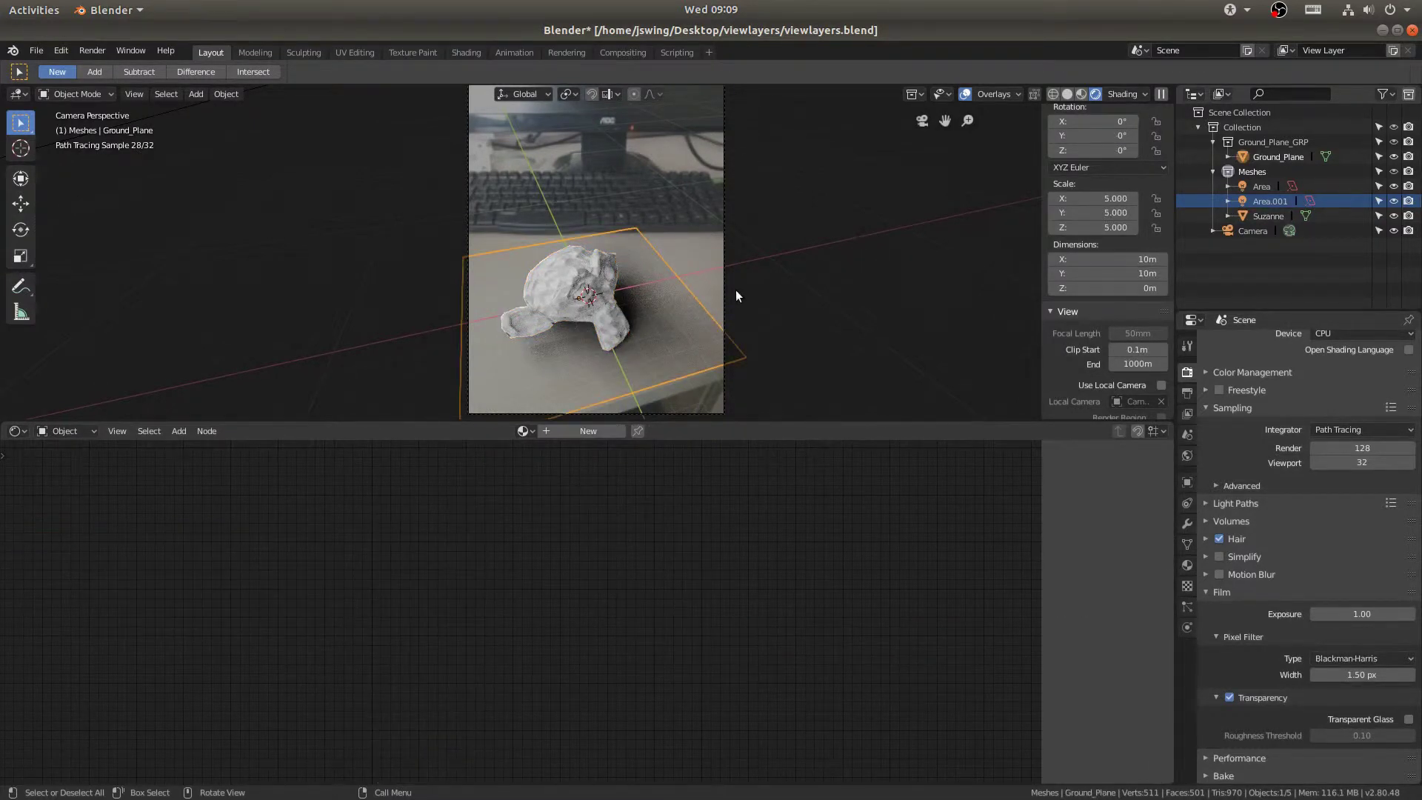
{"action": "key", "text": "s"}
{"action": "key", "text": "x"}
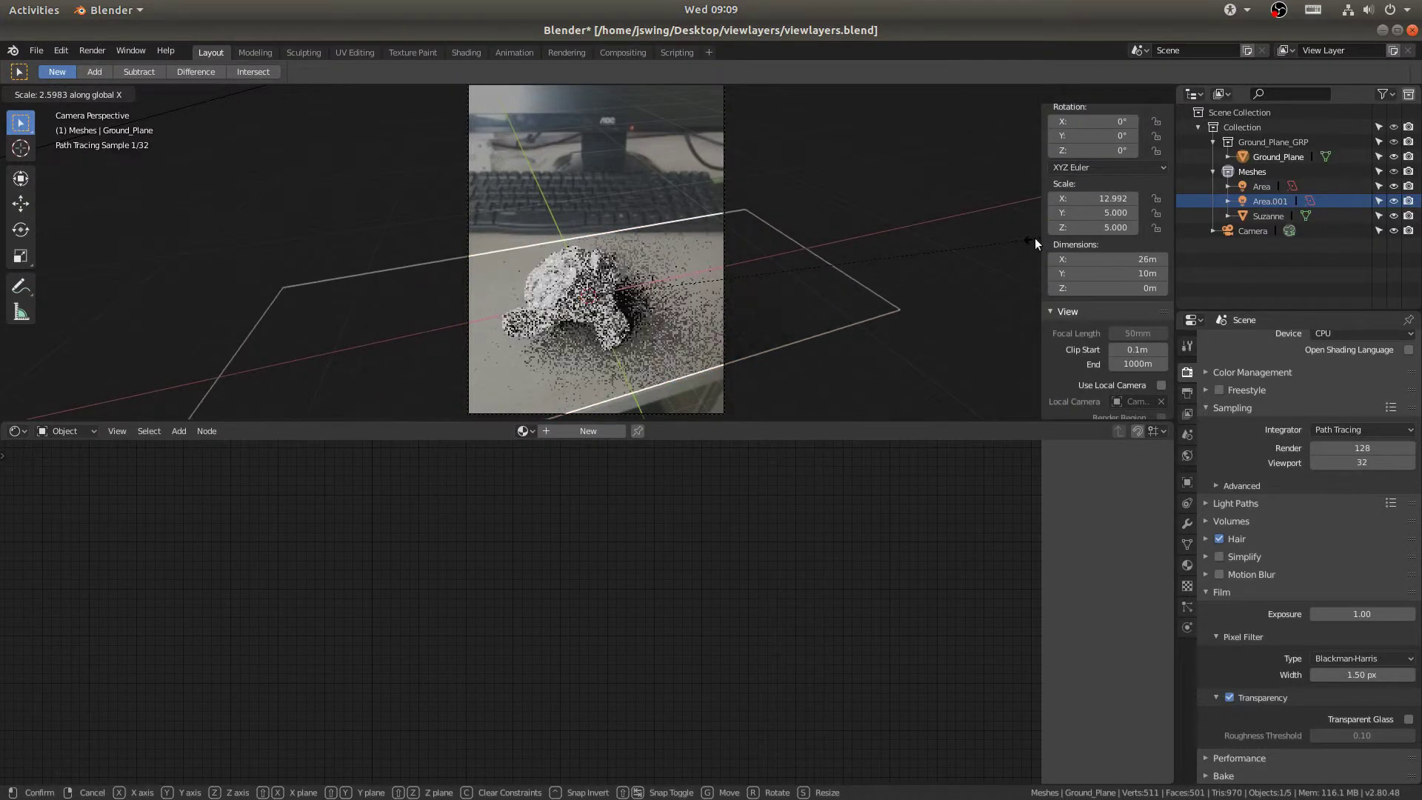
{"action": "left_click", "coordinate": [1034, 238]}
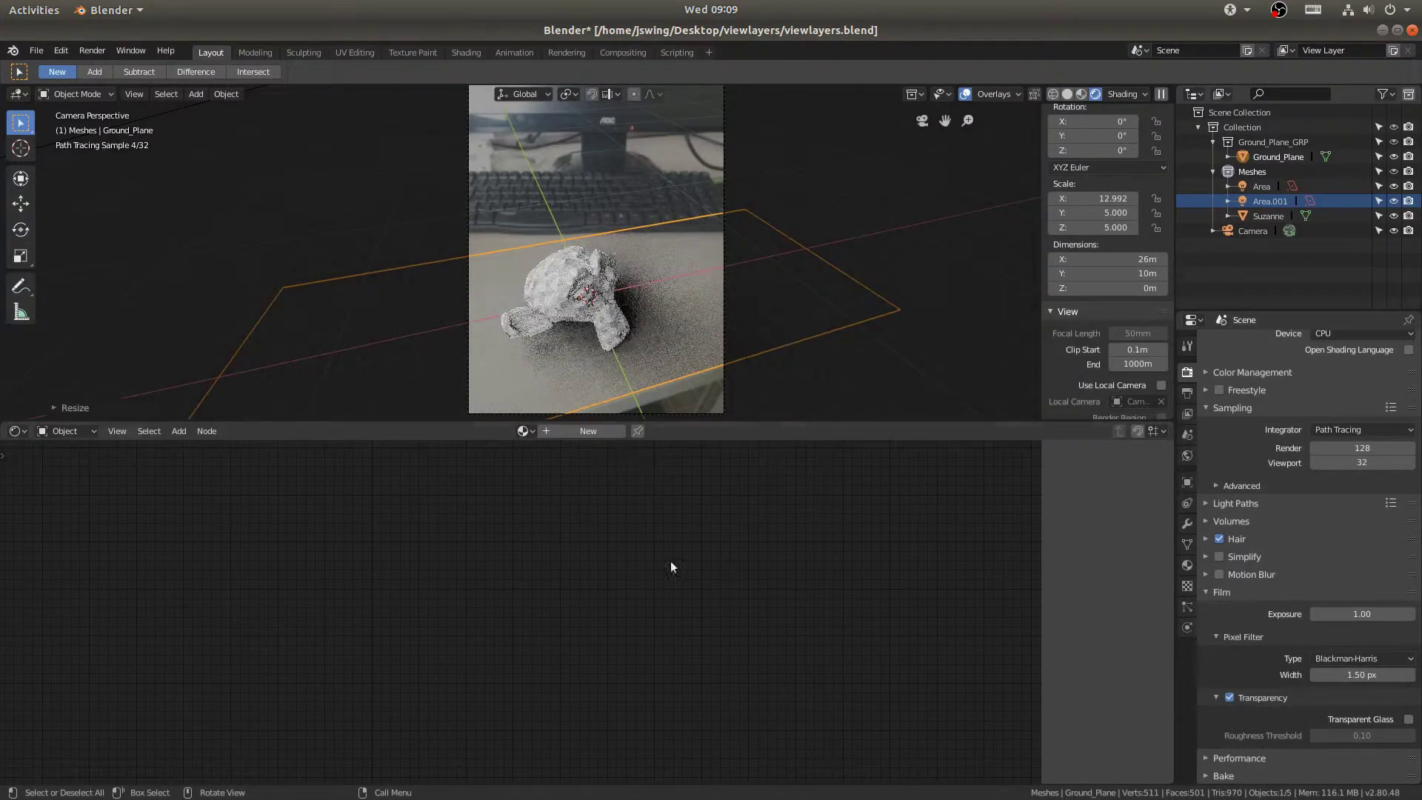
Step: Save the file and set the Base Color of the monkey head's upper Principled BSDF to green
{"action": "left_click", "coordinate": [561, 279]}
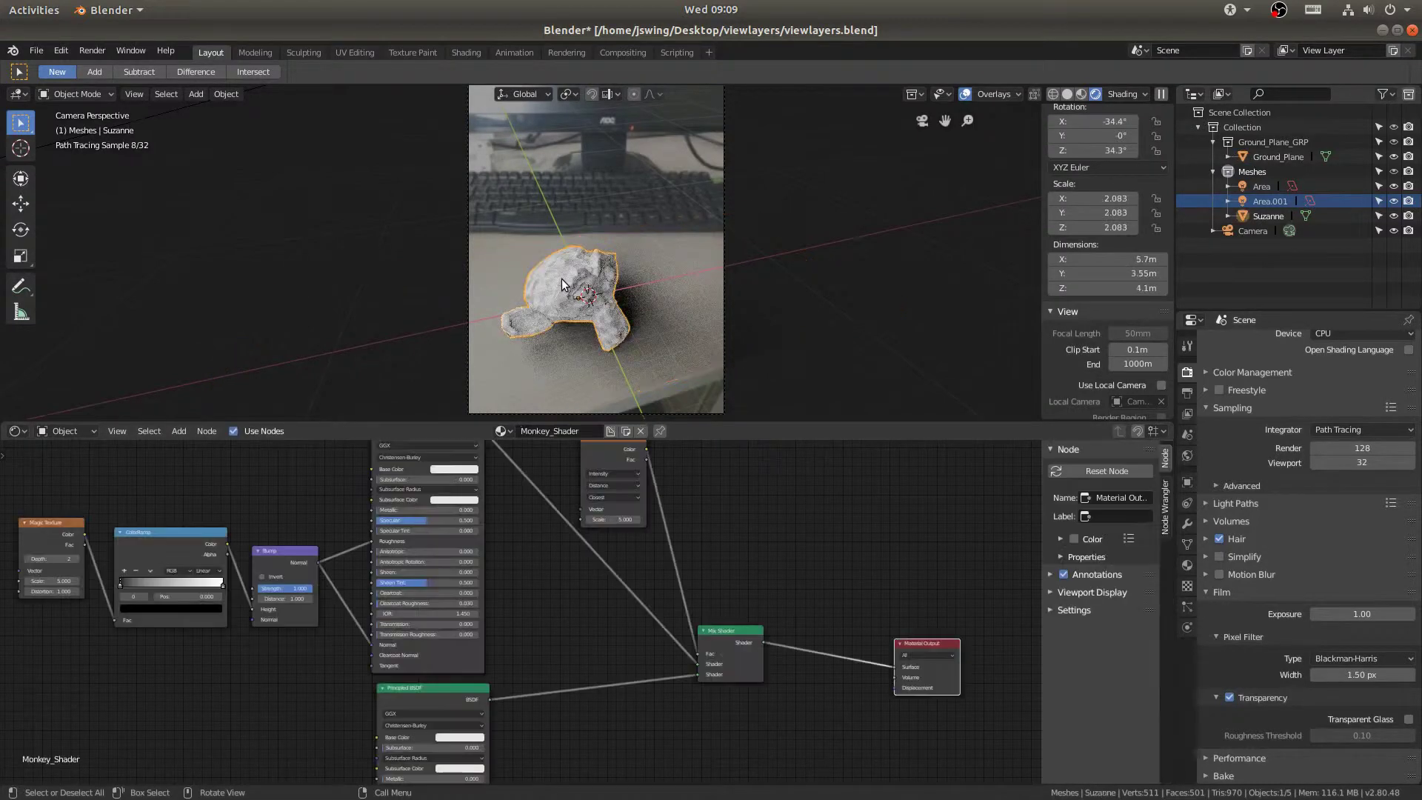
{"action": "key", "text": "ctrl+s"}
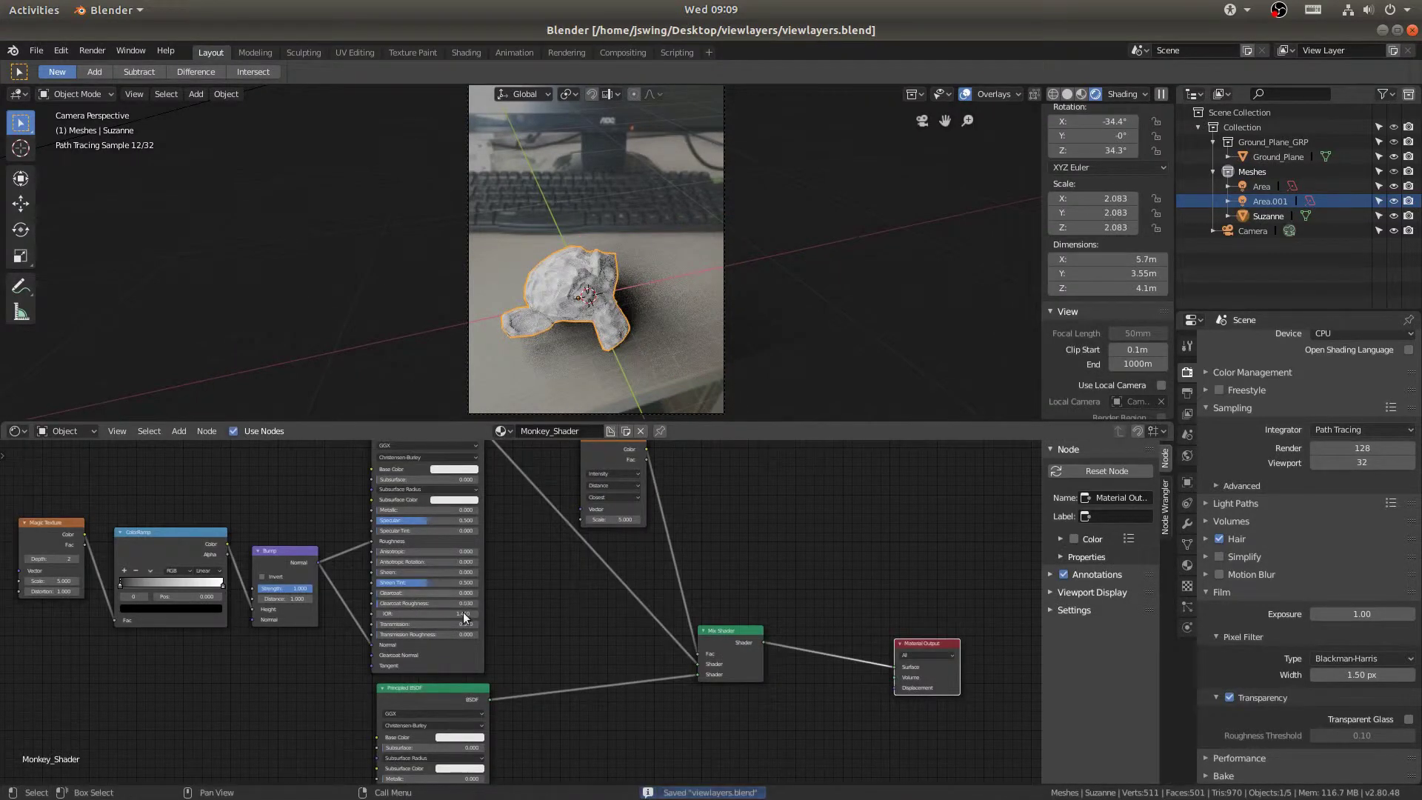
{"action": "middle_click_drag", "start_coordinate": [501, 623], "coordinate": [703, 665]}
{"action": "left_click", "coordinate": [665, 523]}
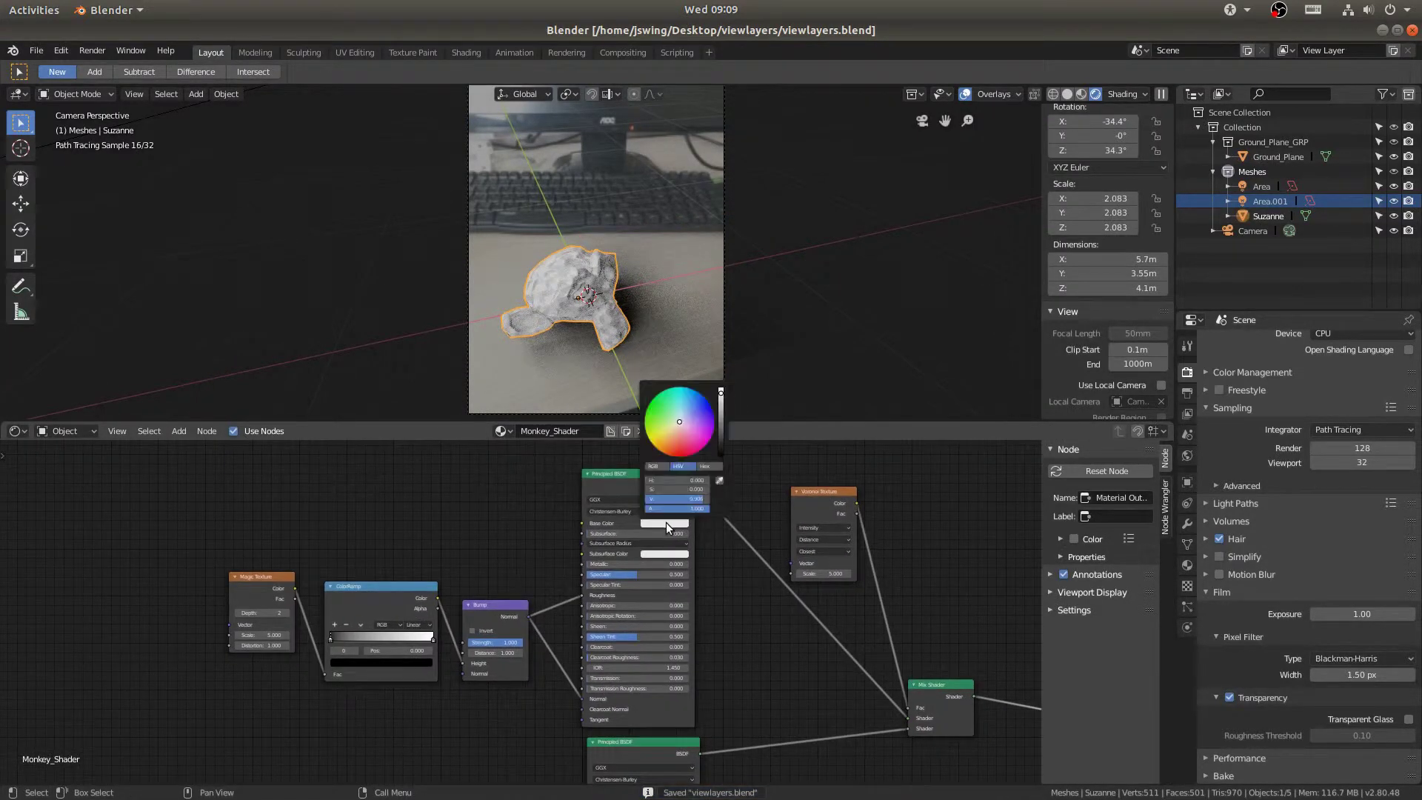
{"action": "left_click", "coordinate": [651, 417]}
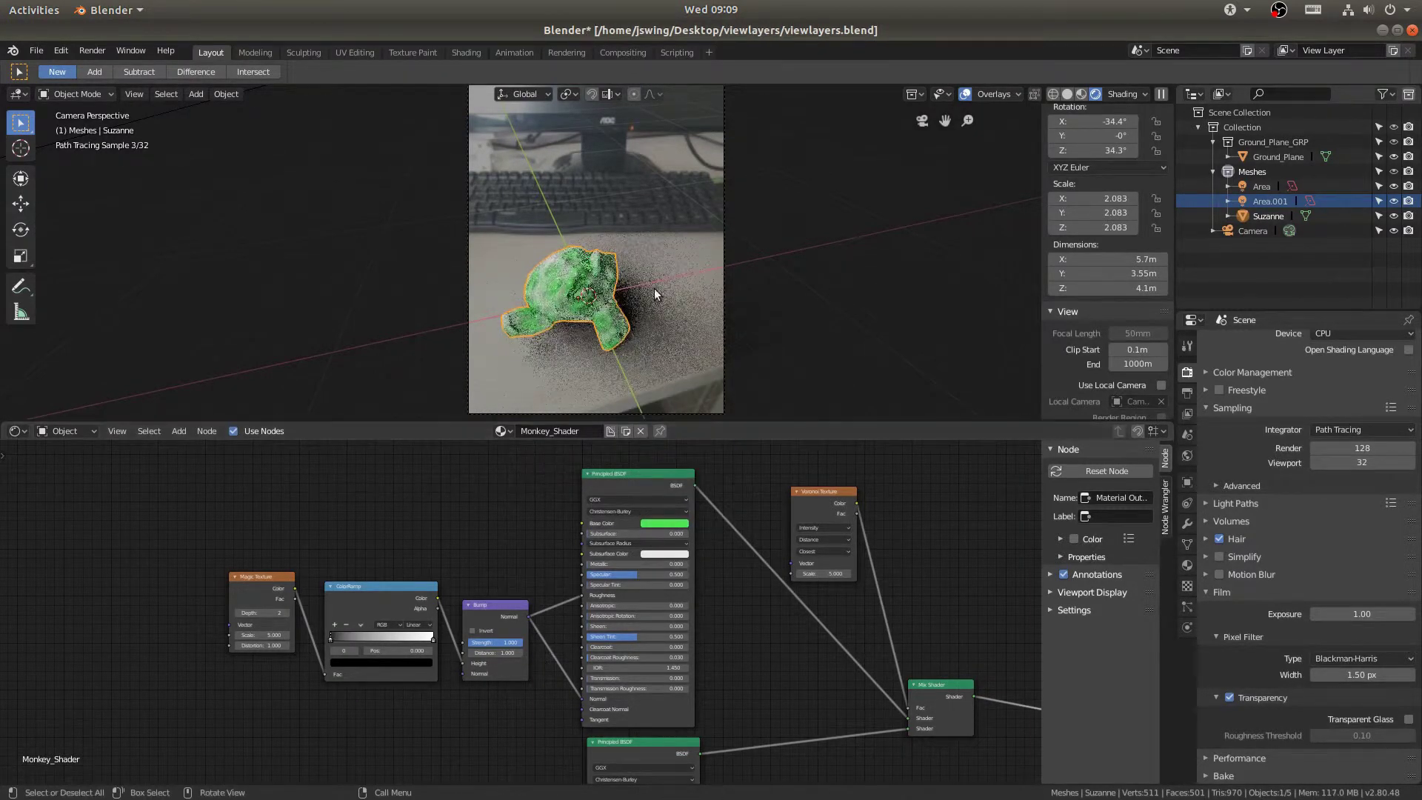
Step: Move the Voronoi Texture node higher and set the lower Principled BSDF's Base Color to a dark teal
{"action": "scroll", "coordinate": [588, 329], "scroll_direction": "up", "scroll_amount": 3}
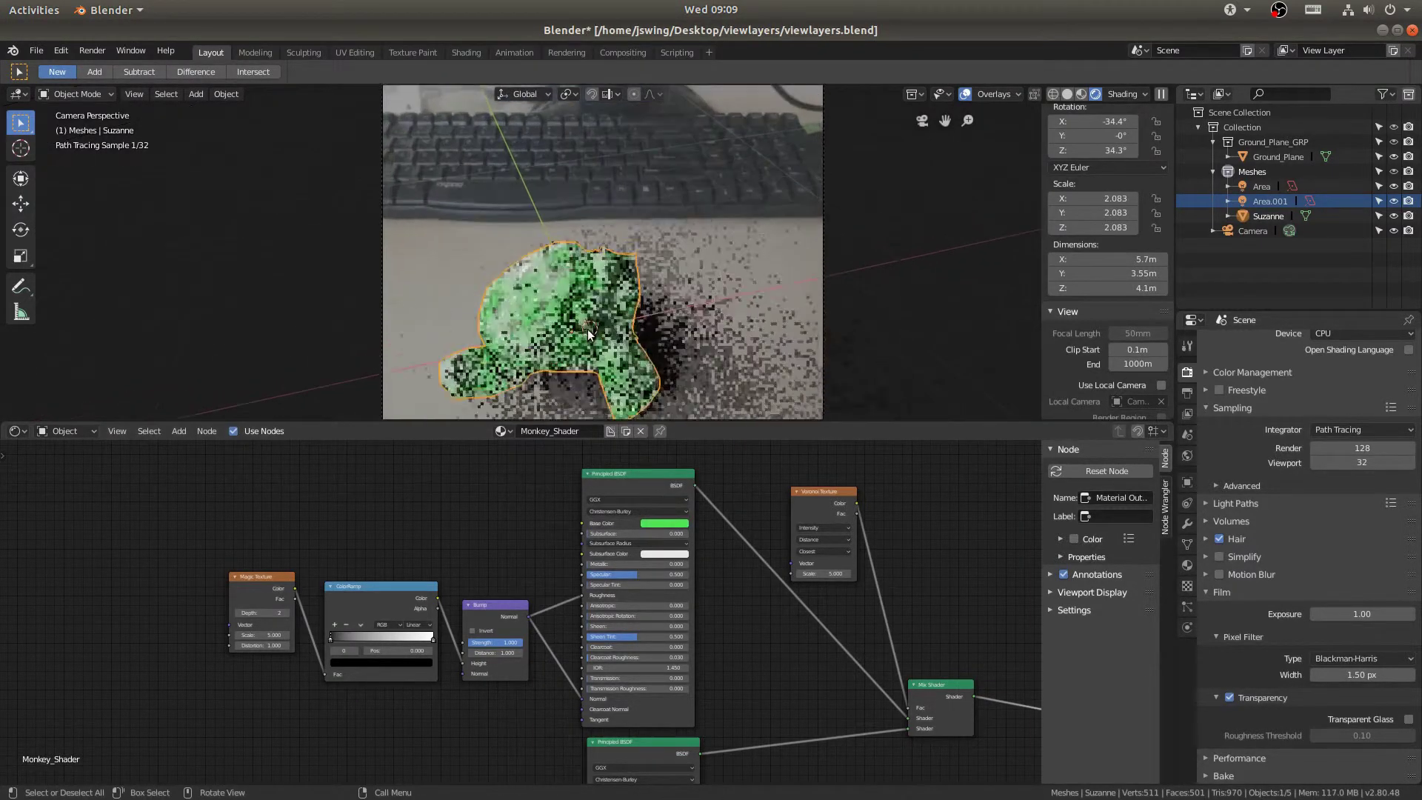
{"action": "scroll", "coordinate": [588, 329], "scroll_direction": "up", "scroll_amount": 2}
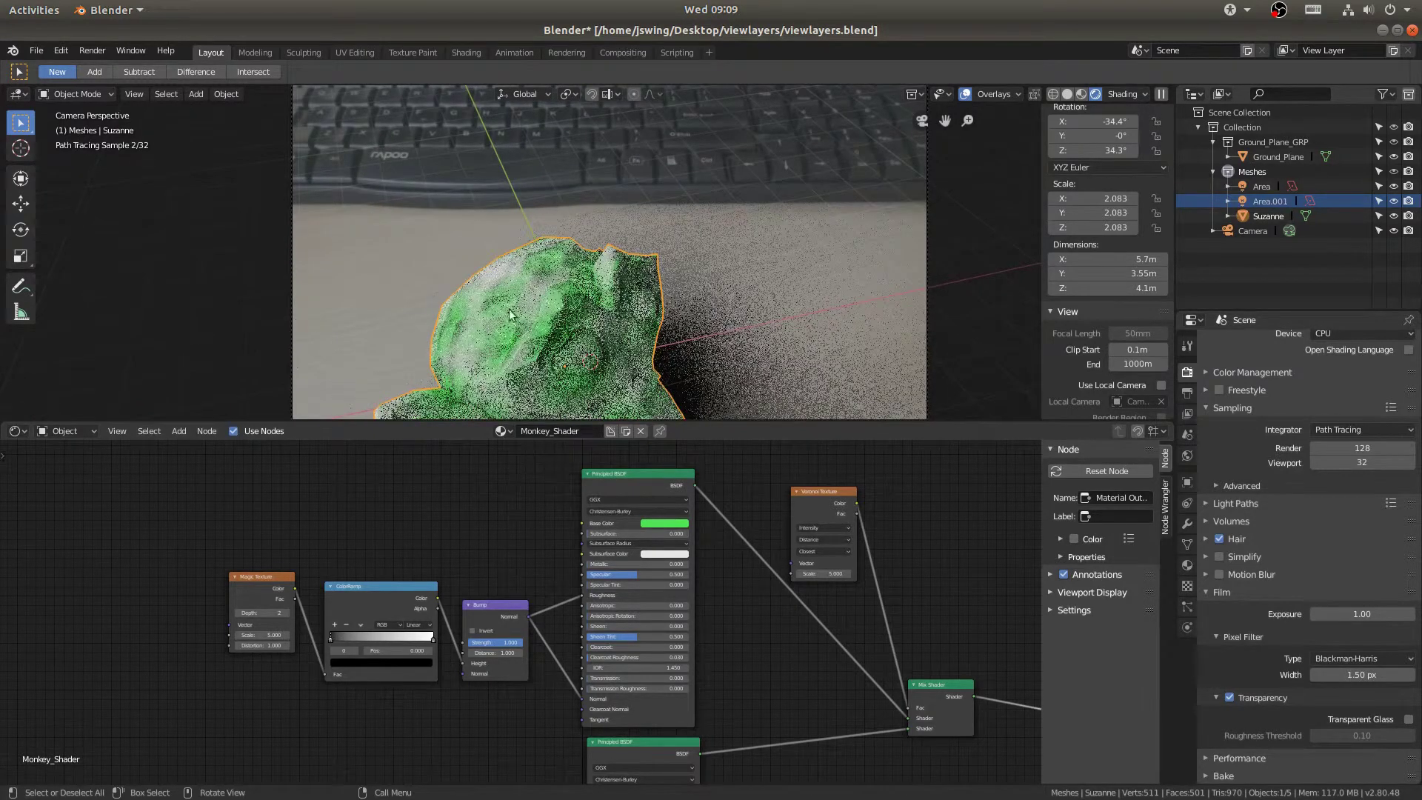
{"action": "left_click_drag", "start_coordinate": [821, 494], "coordinate": [855, 440]}
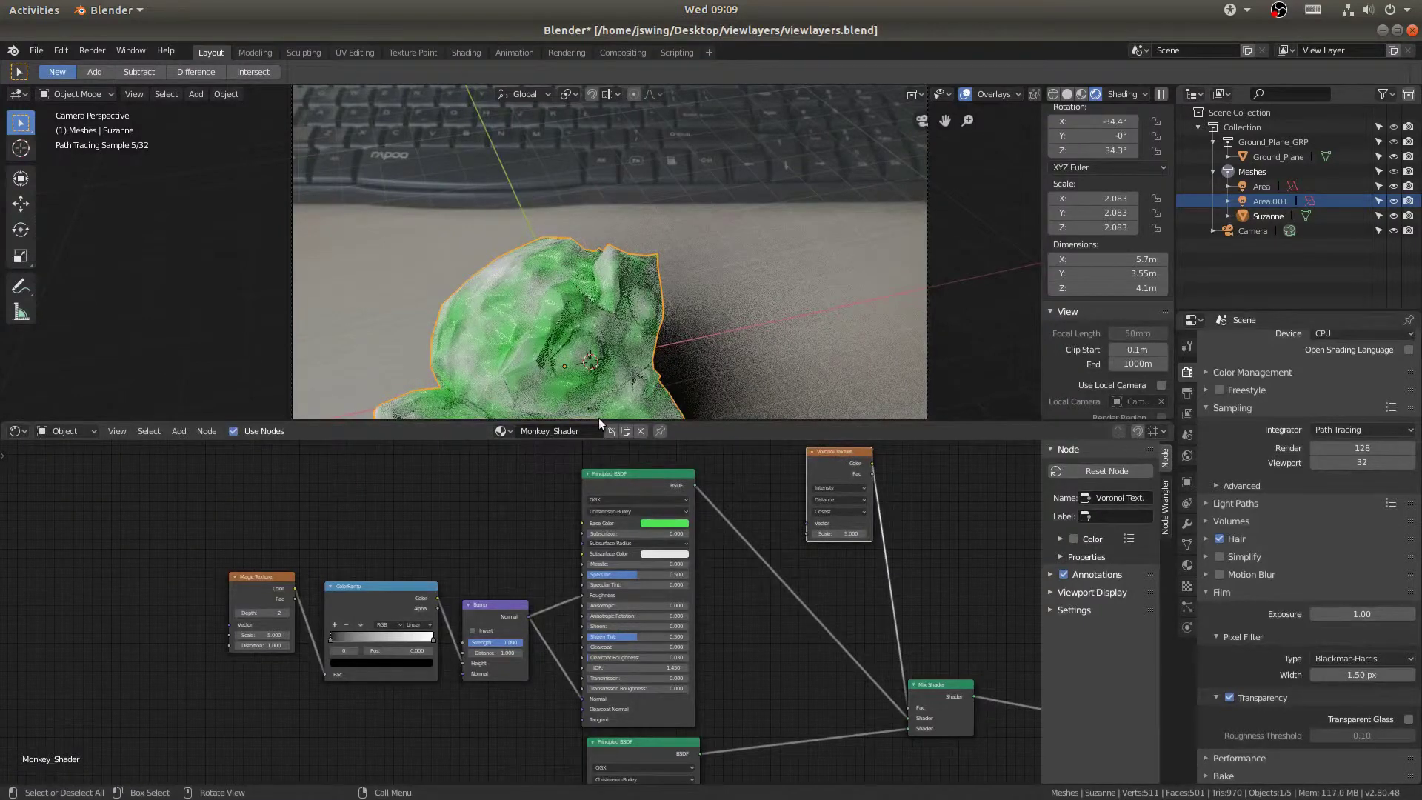
{"action": "mouse_move", "coordinate": [801, 692]}
{"action": "middle_mouse_down"}
{"action": "mouse_move", "coordinate": [790, 523]}
{"action": "mouse_move", "coordinate": [784, 565]}
{"action": "mouse_move", "coordinate": [686, 542]}
{"action": "middle_mouse_up"}
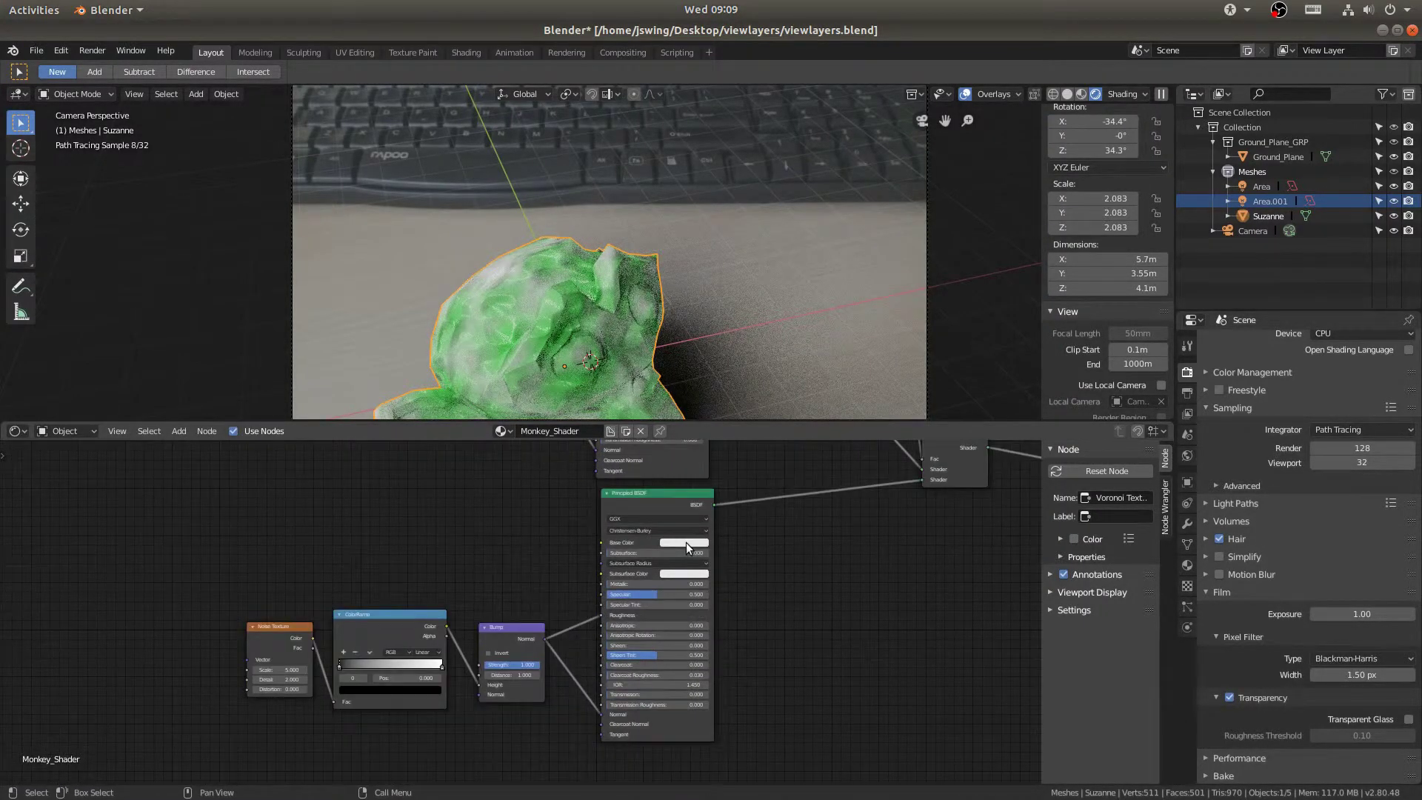
{"action": "left_click", "coordinate": [686, 542]}
{"action": "left_click", "coordinate": [685, 433]}
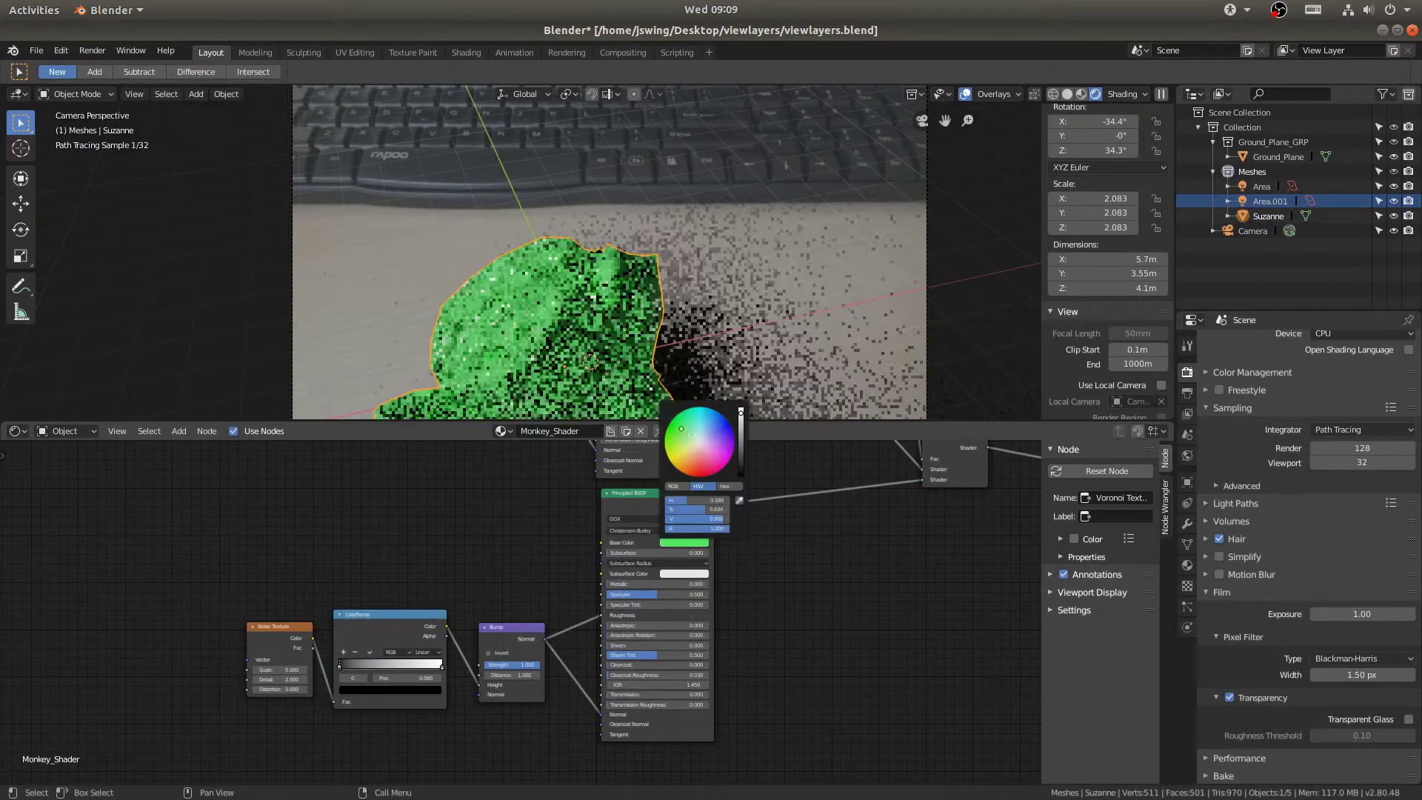
{"action": "left_click_drag", "start_coordinate": [741, 411], "coordinate": [741, 451]}
{"action": "left_click", "coordinate": [699, 422]}
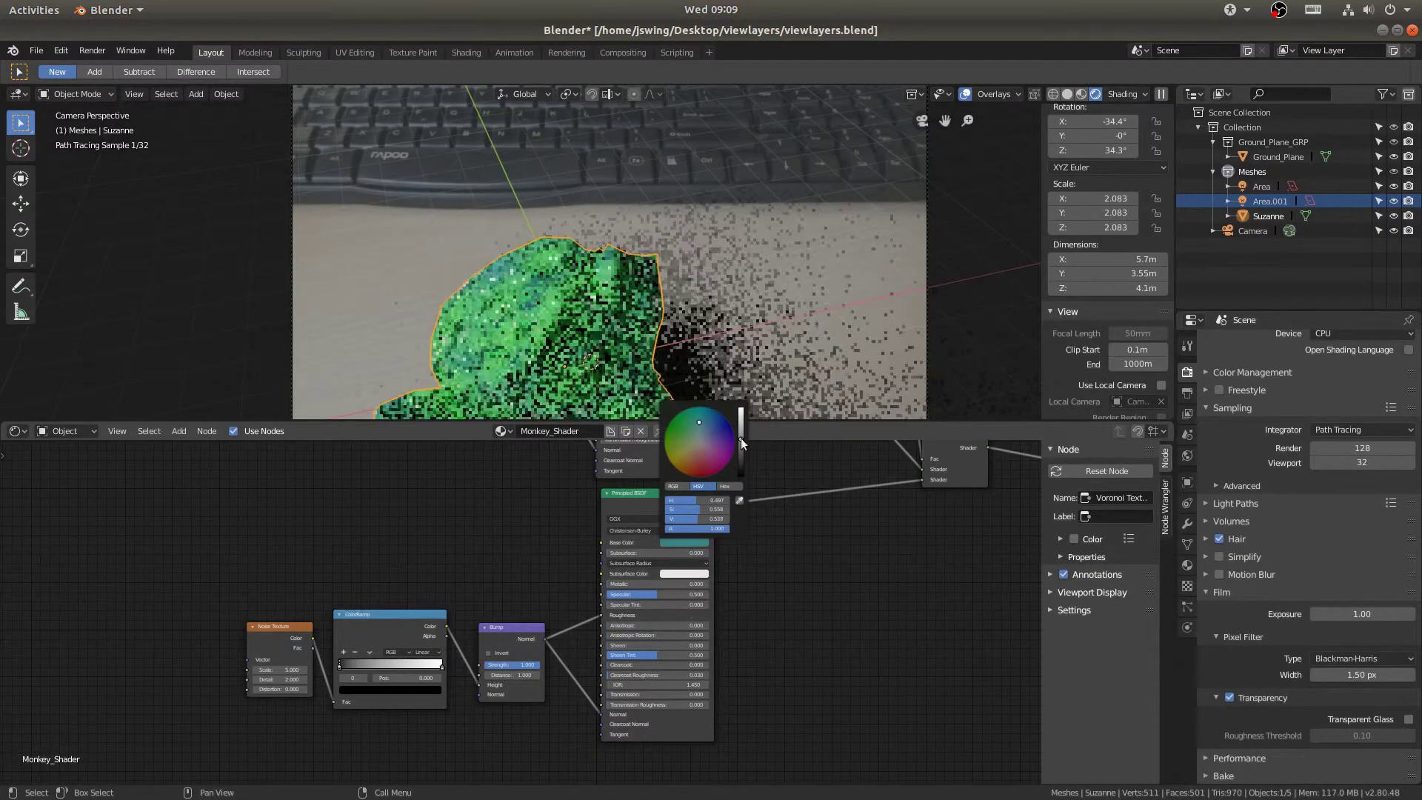
Step: Double the Voronoi Texture node's Scale to 10 by multiplying its value by 2
{"action": "scroll", "coordinate": [626, 615], "scroll_direction": "right", "scroll_amount": 5, "text": "ctrl"}
{"action": "scroll", "coordinate": [651, 652], "scroll_direction": "up", "scroll_amount": 2, "text": "shift"}
{"action": "left_click", "coordinate": [663, 605]}
{"action": "type", "text": "5.0"}
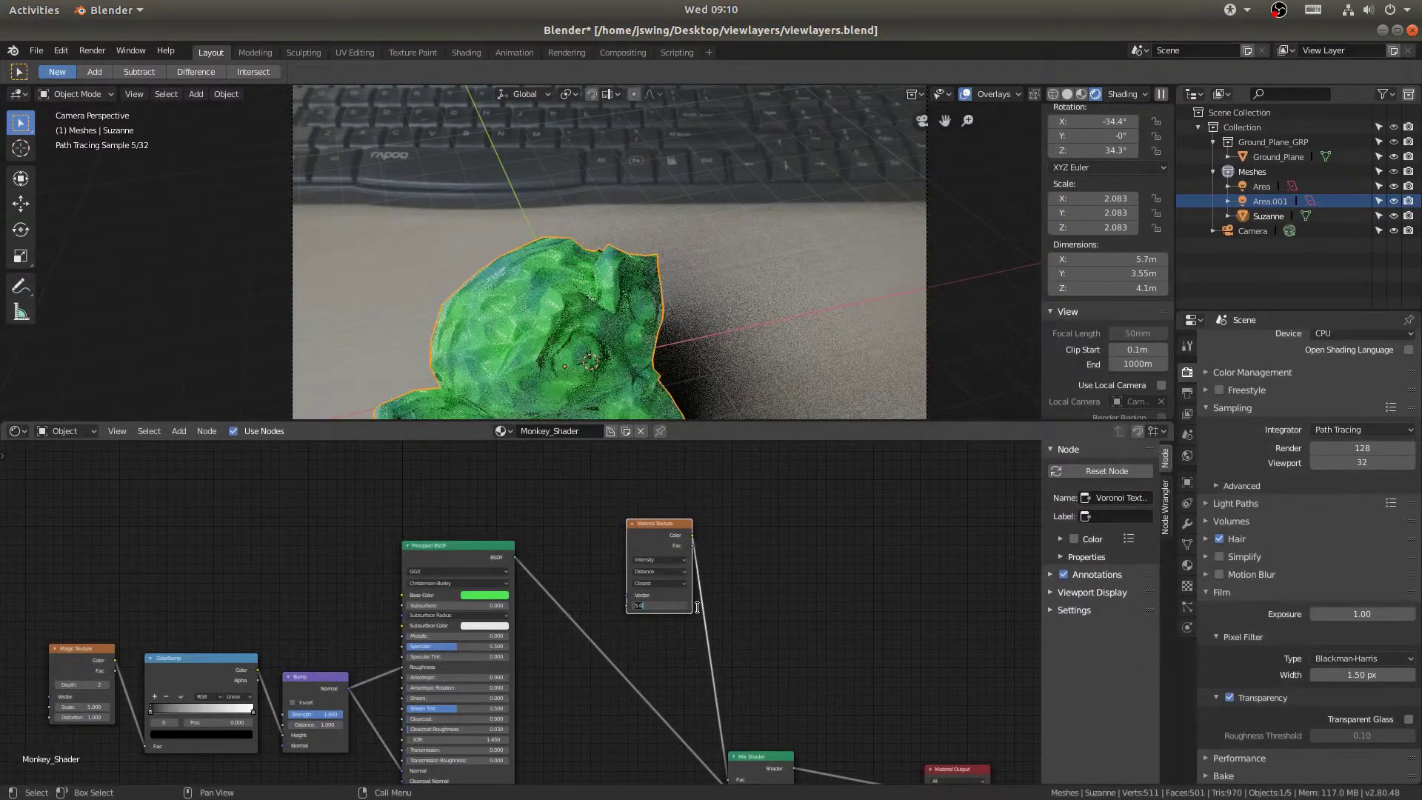
{"action": "type", "text": "*2"}
{"action": "key", "text": "Return"}
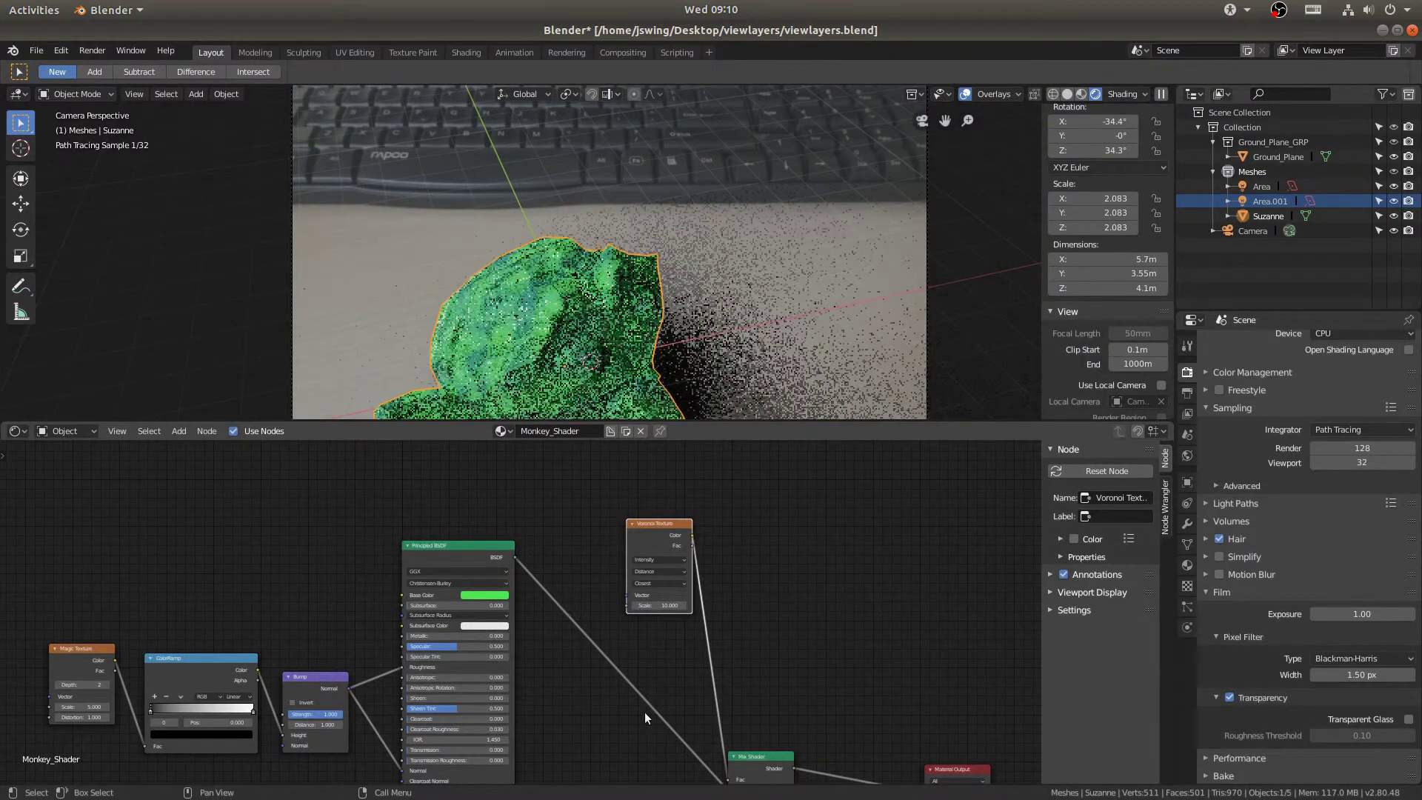
Step: Set the Strength of the Bump node feeding the upper Principled BSDF to 0.2
{"action": "middle_click_drag", "start_coordinate": [590, 706], "coordinate": [679, 653]}
{"action": "left_click", "coordinate": [671, 559]}
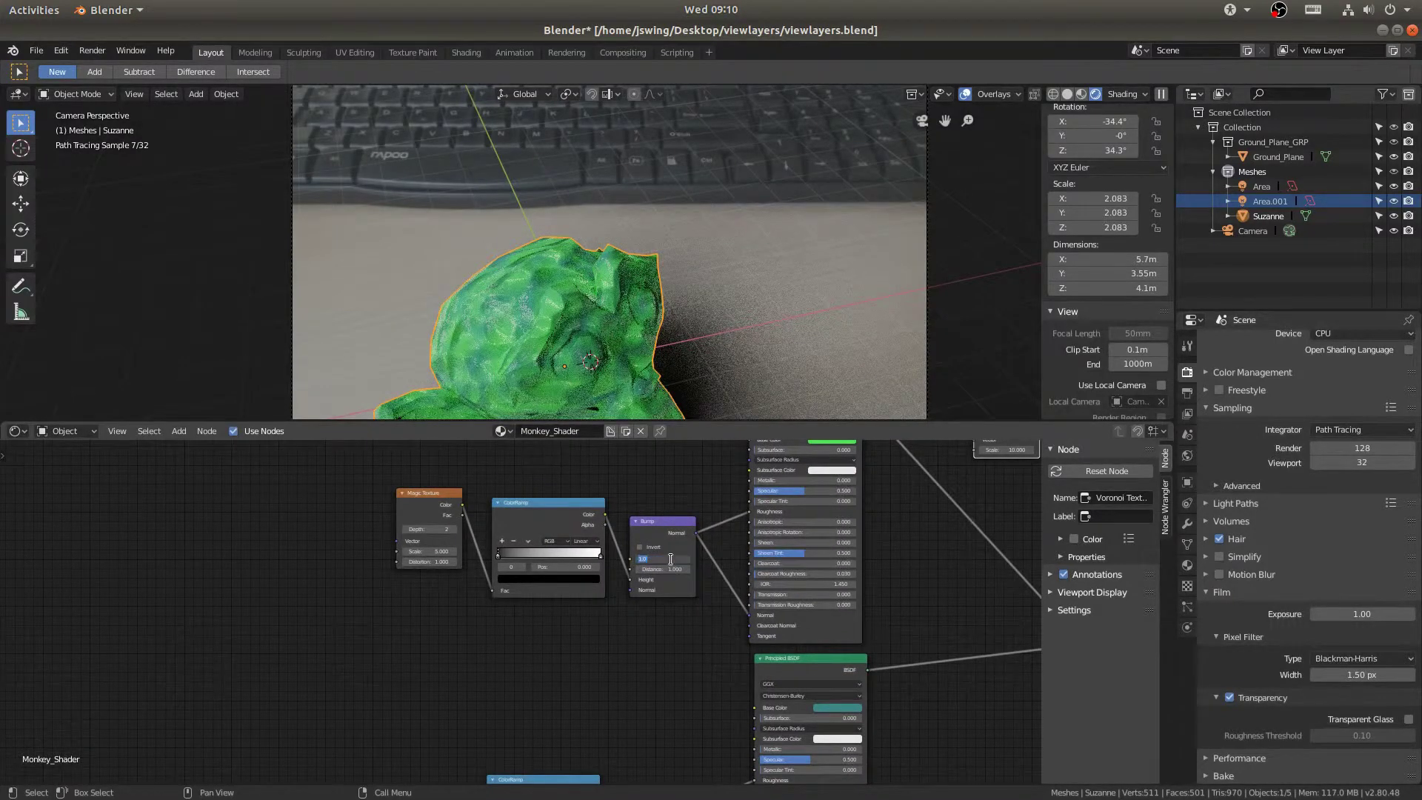
{"action": "type", "text": "0.2"}
{"action": "key", "text": "Return"}
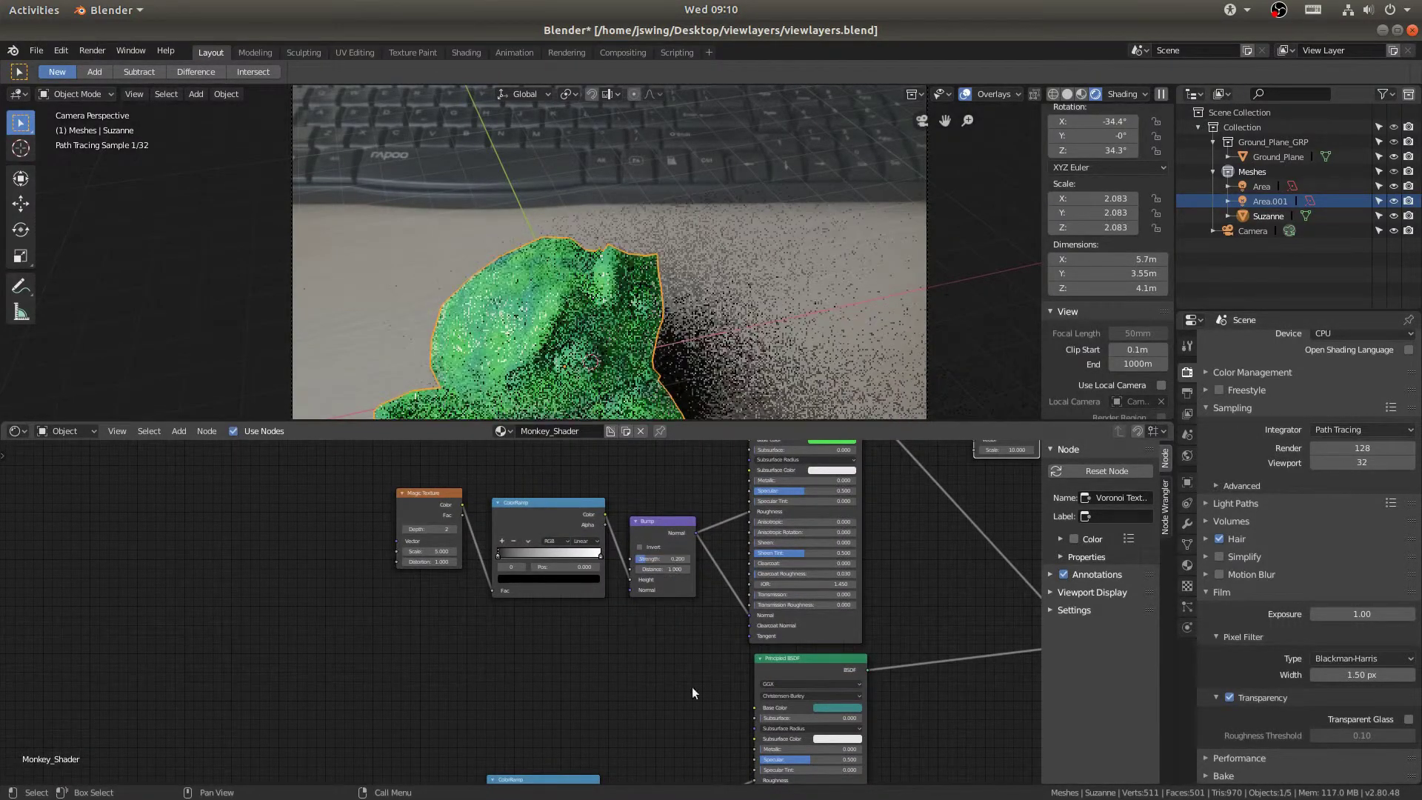
{"action": "middle_click_drag", "start_coordinate": [627, 726], "coordinate": [328, 675]}
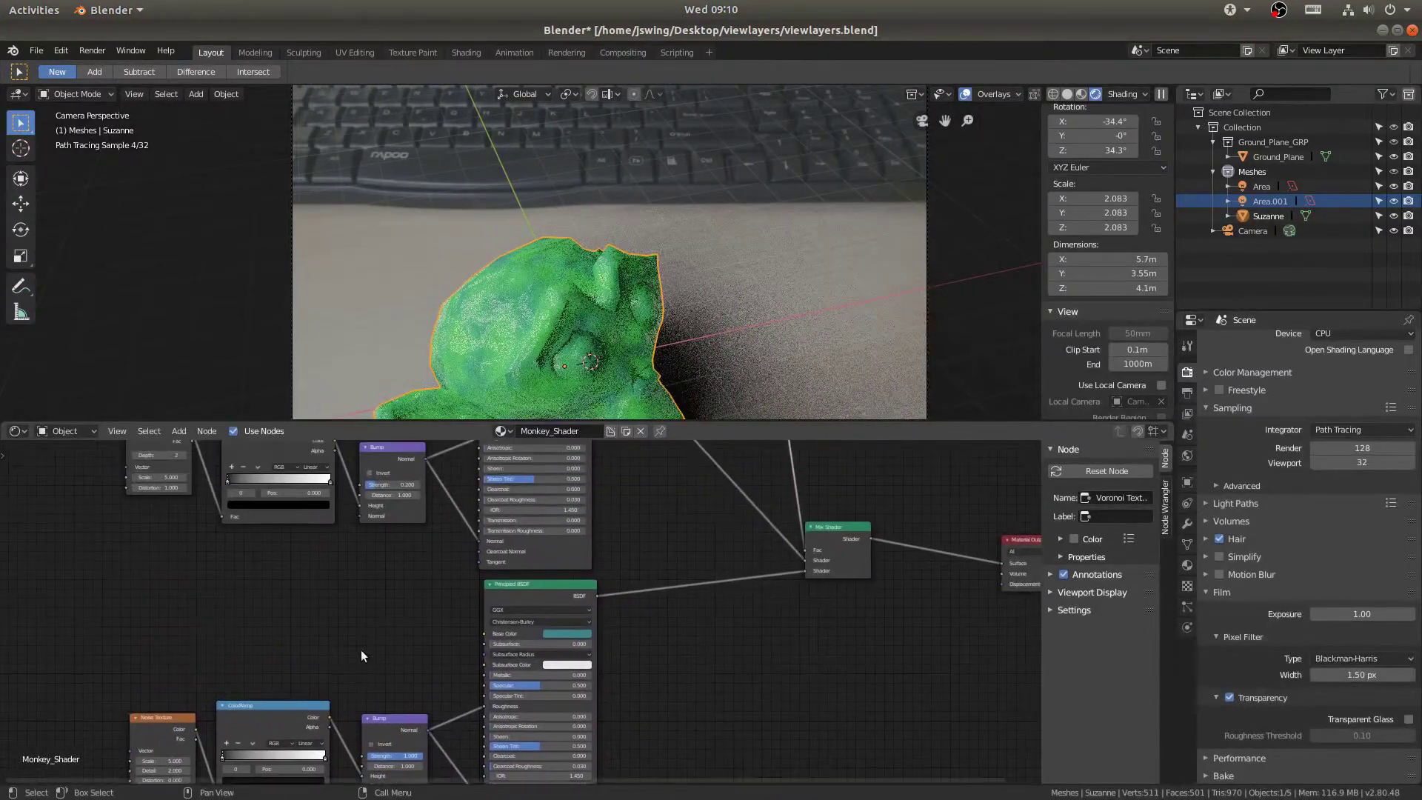
{"action": "middle_click_drag", "start_coordinate": [374, 601], "coordinate": [437, 669]}
{"action": "middle_click_drag", "start_coordinate": [357, 642], "coordinate": [417, 626]}
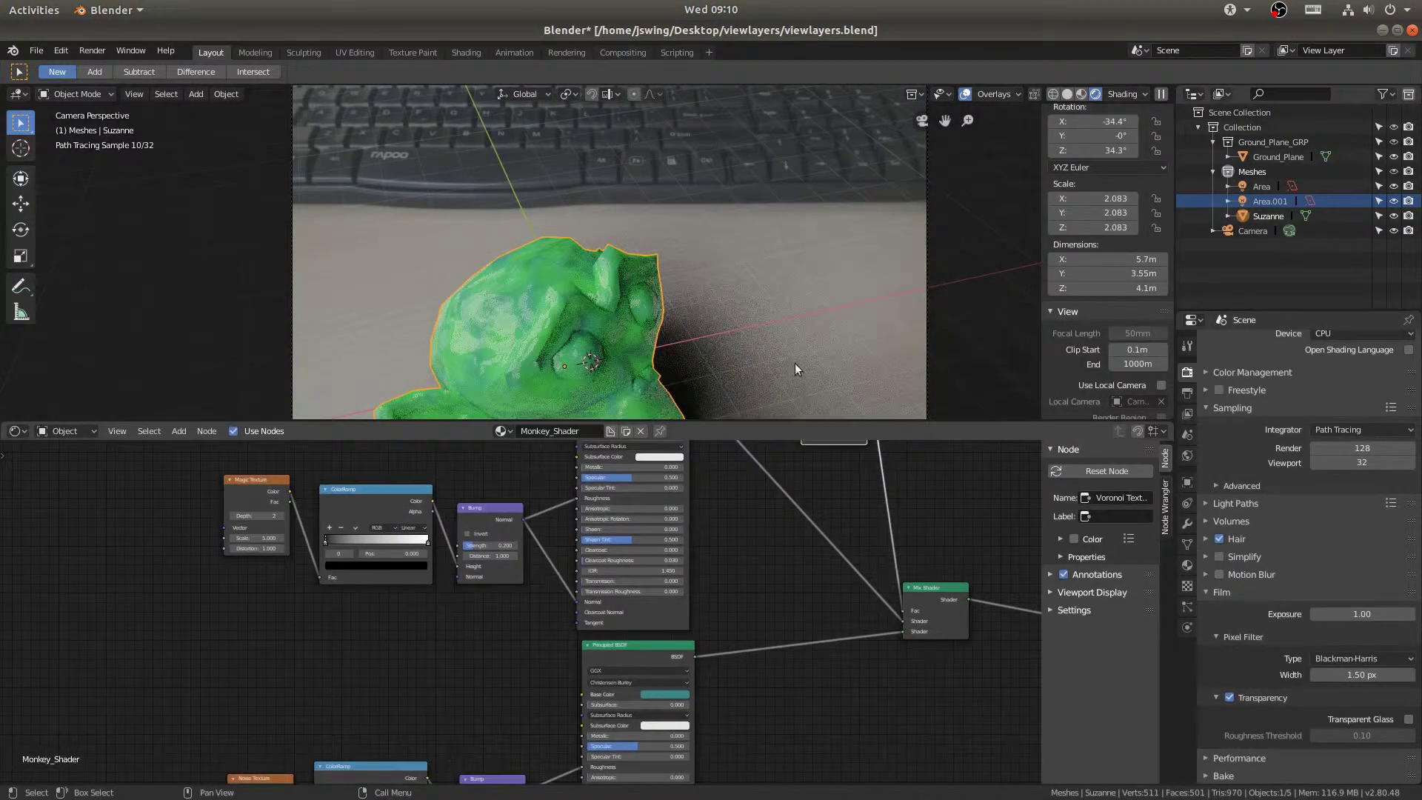
Step: Show the whole camera frame in solid shading and save the file
{"action": "scroll", "coordinate": [814, 317], "scroll_direction": "down", "scroll_amount": 2}
{"action": "scroll", "coordinate": [824, 314], "scroll_direction": "down", "scroll_amount": 2}
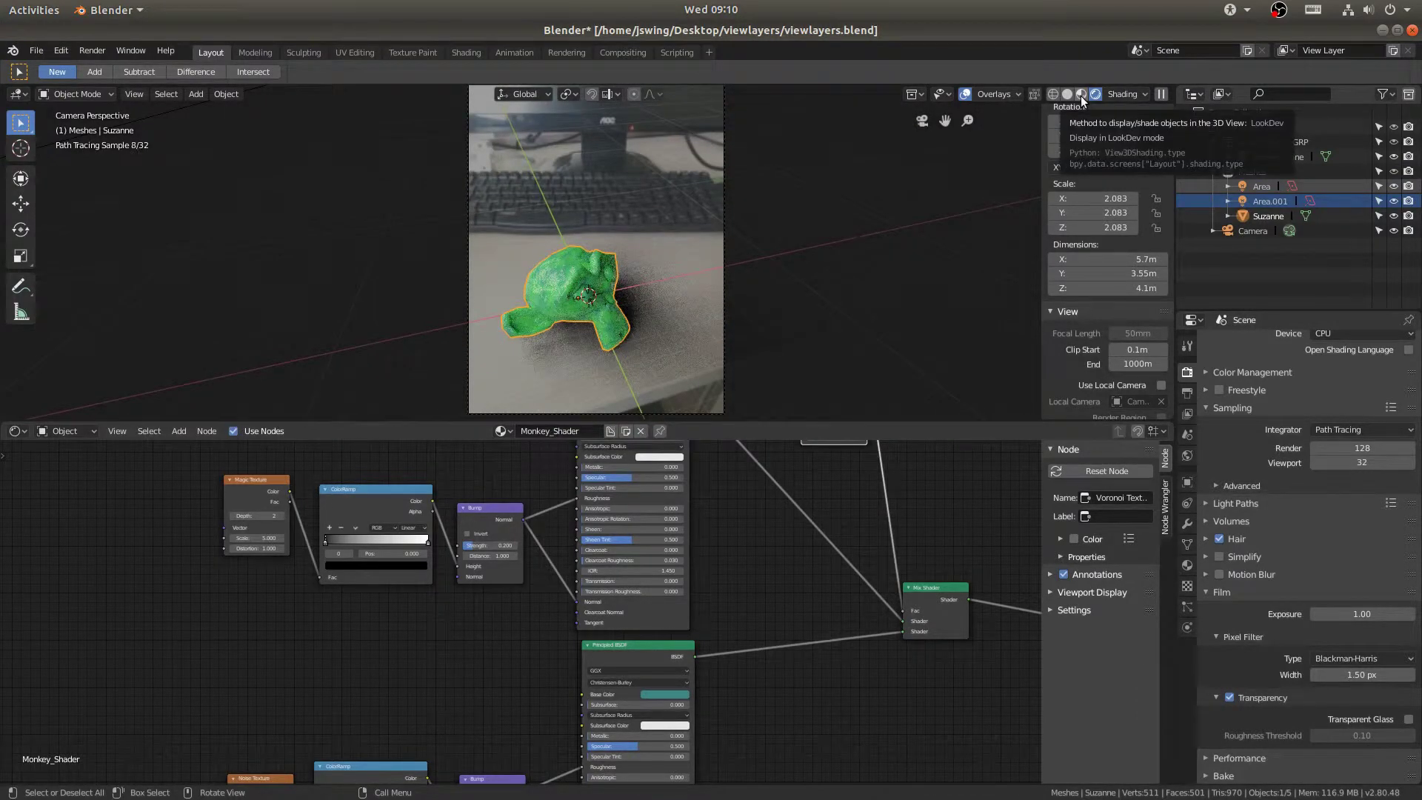
{"action": "left_click", "coordinate": [1068, 94]}
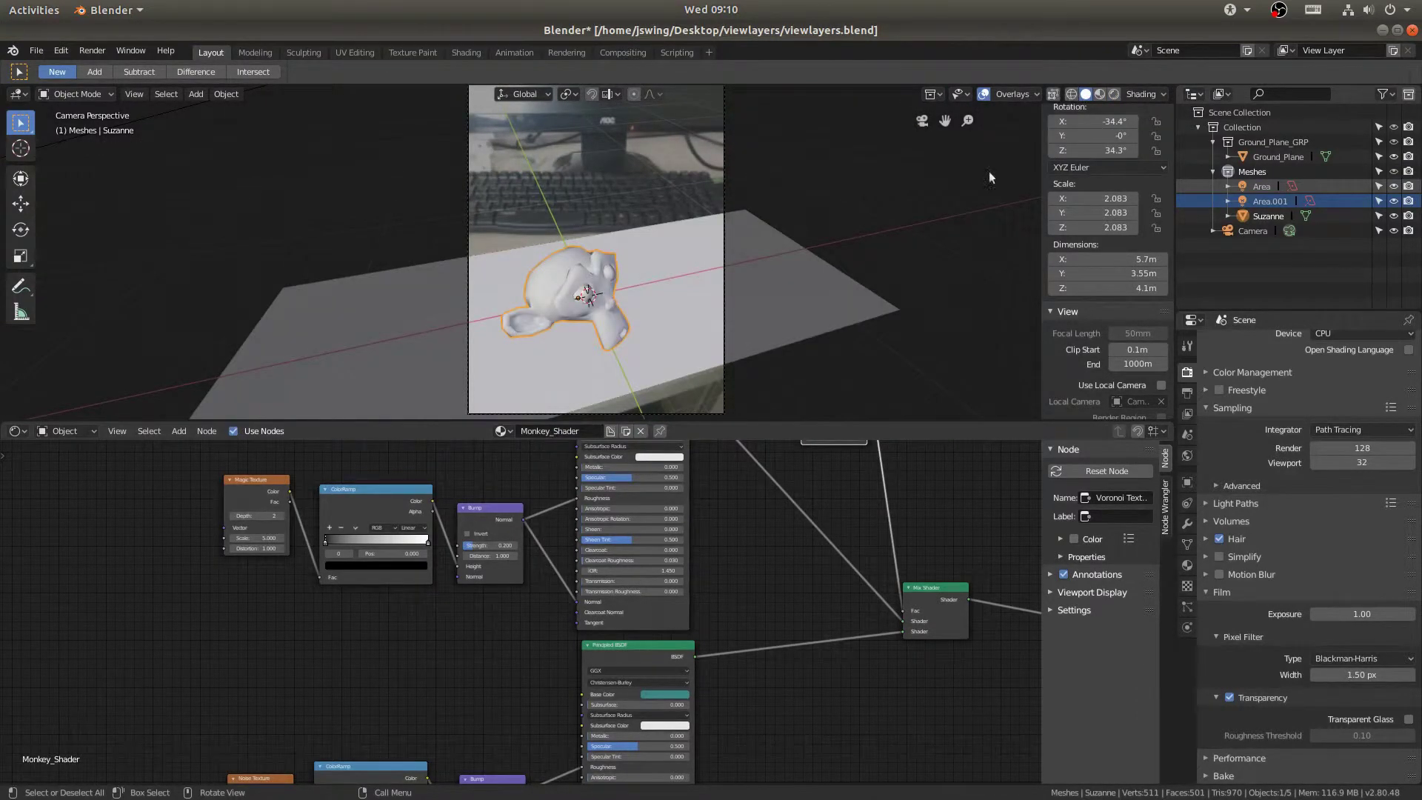
{"action": "key", "text": "ctrl+s"}
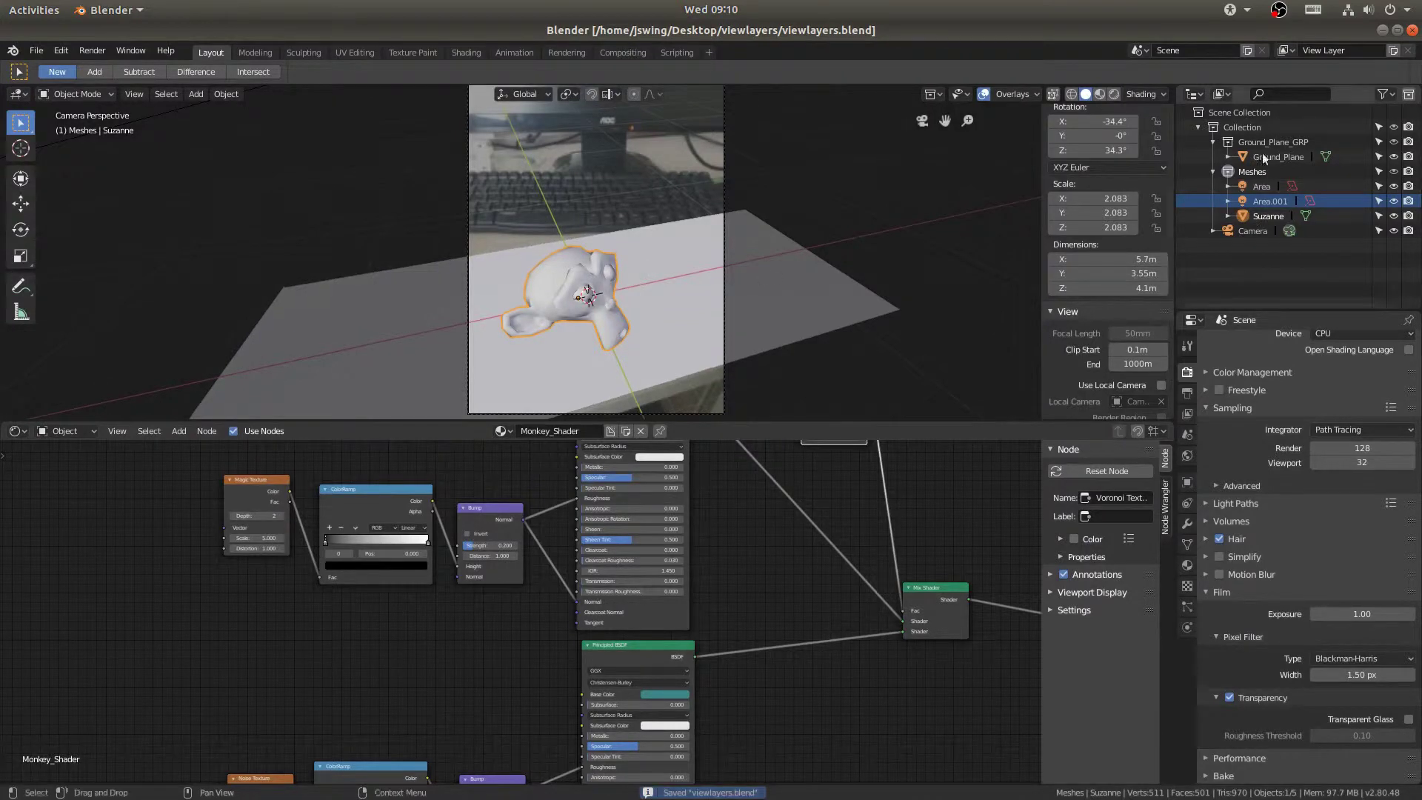
Step: Create a new child collection inside Collection in the scene hierarchy
{"action": "left_click", "coordinate": [1242, 126]}
{"action": "right_click", "coordinate": [1242, 126]}
{"action": "left_click", "coordinate": [1242, 126]}
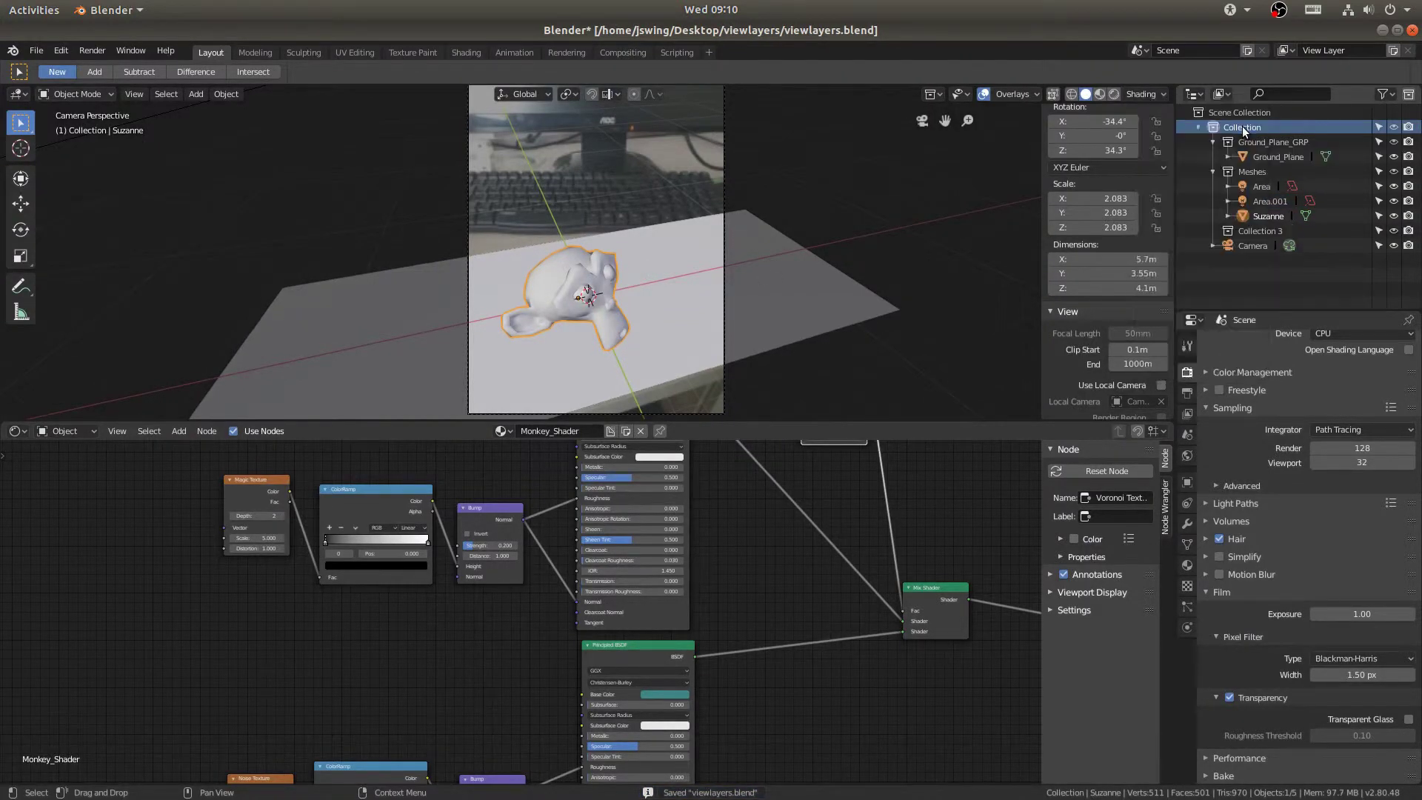
Step: Rename the new child collection Props and move the camera and both area lights into it
{"action": "double_click", "coordinate": [1261, 231]}
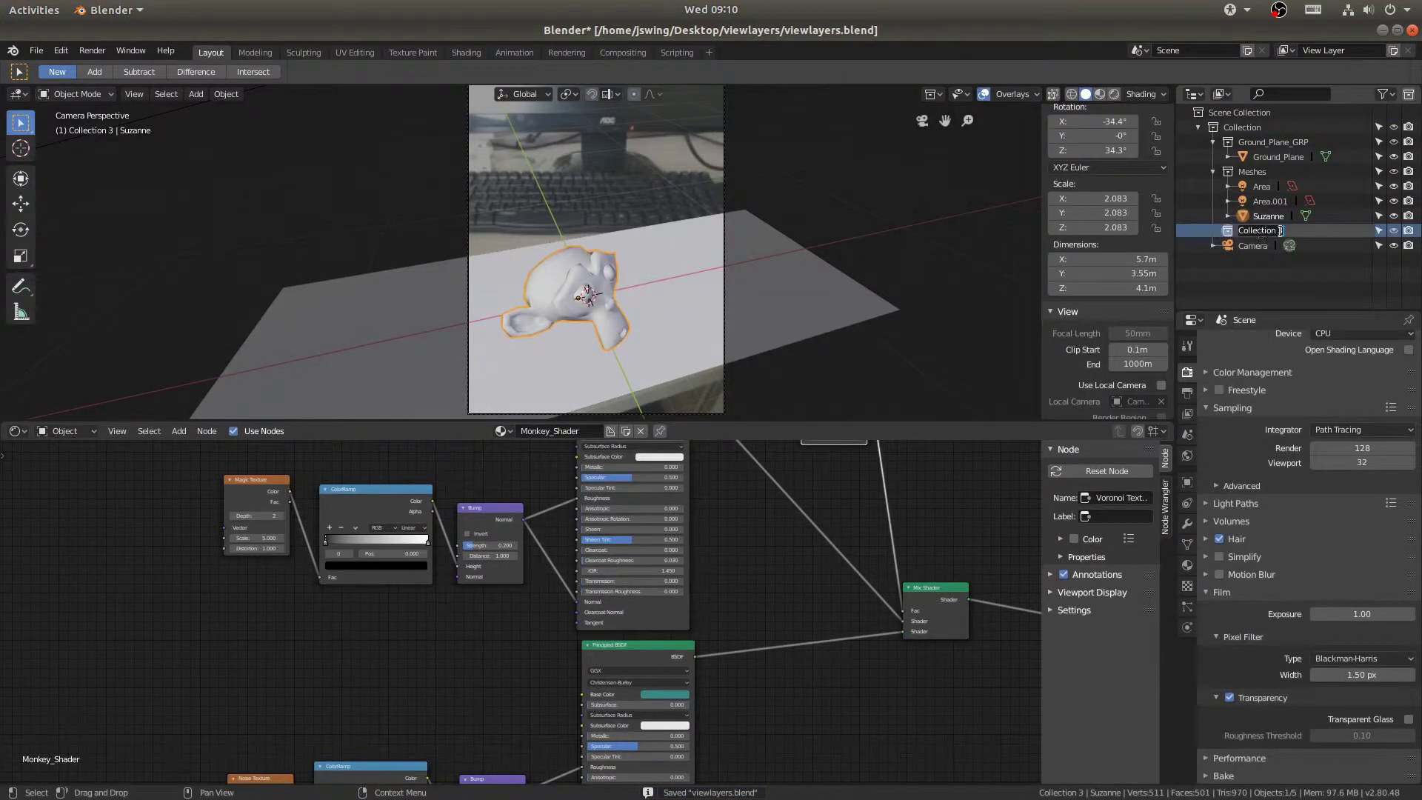
{"action": "type", "text": "Props"}
{"action": "key", "text": "Return"}
{"action": "left_click_drag", "start_coordinate": [1246, 241], "coordinate": [1249, 233]}
{"action": "left_click_drag", "start_coordinate": [1262, 184], "coordinate": [1255, 224]}
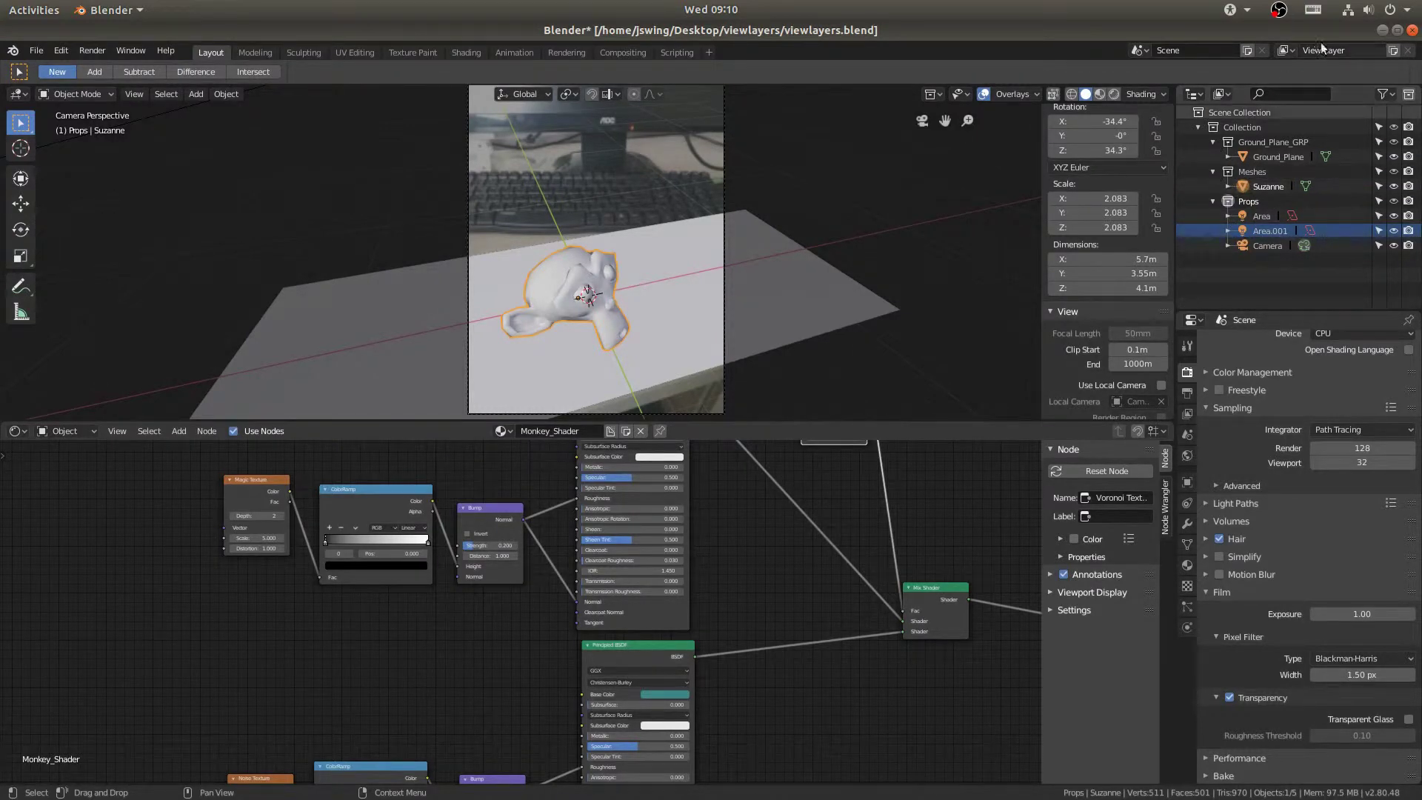
Step: Rename the active view layer Monkey
{"action": "left_click", "coordinate": [1342, 50]}
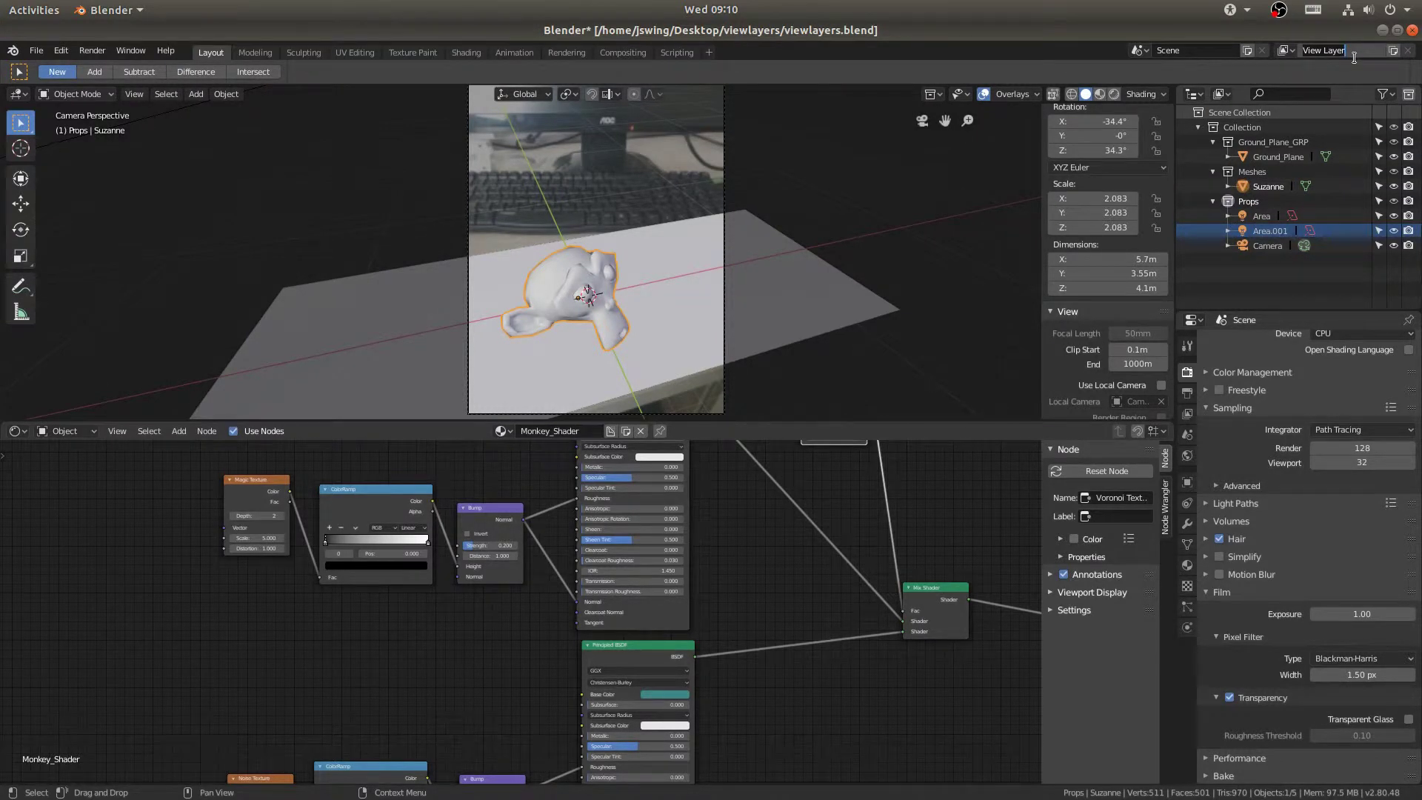
{"action": "type", "text": "Monkey"}
{"action": "key", "text": "Return"}
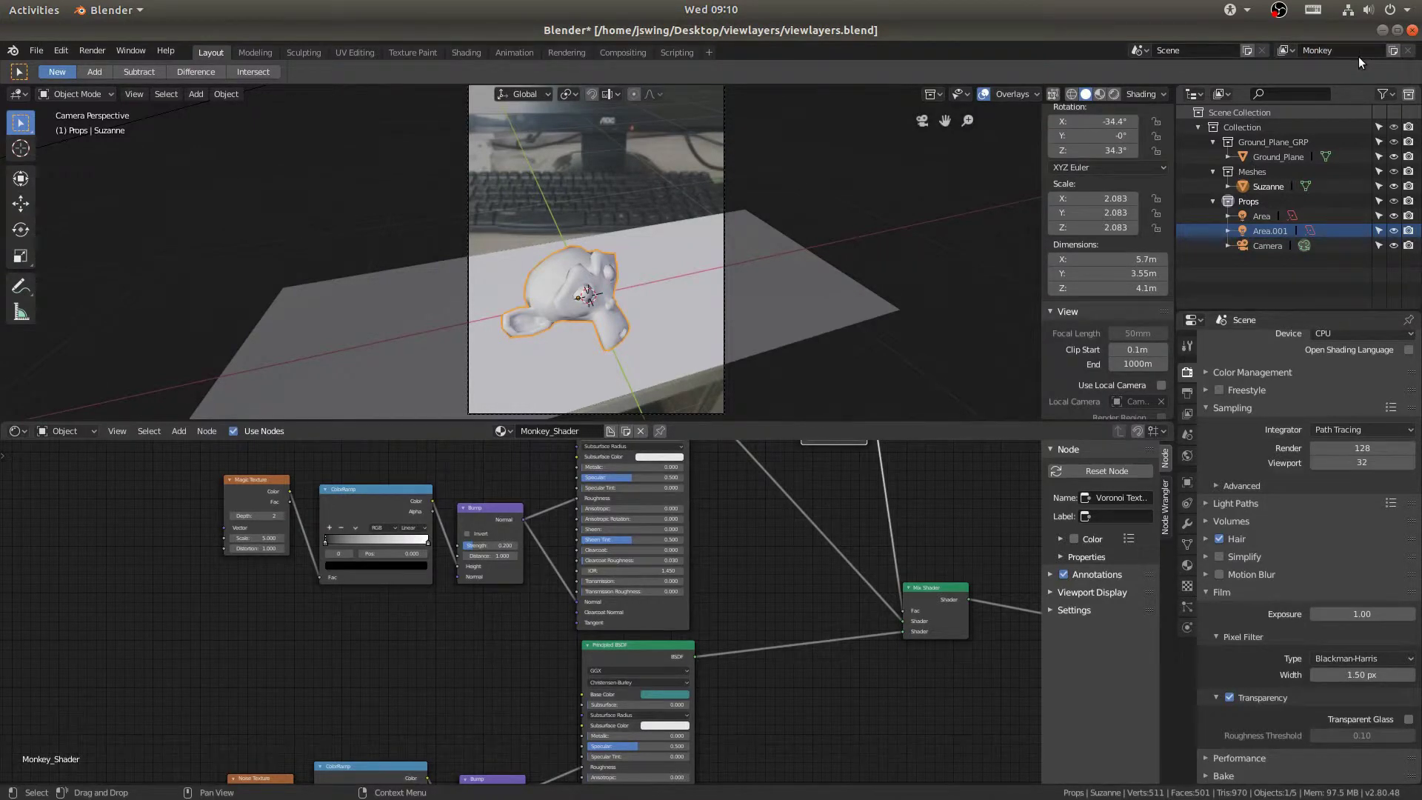
Step: Add a second view layer and name it Ground_Plane
{"action": "left_click", "coordinate": [1393, 54]}
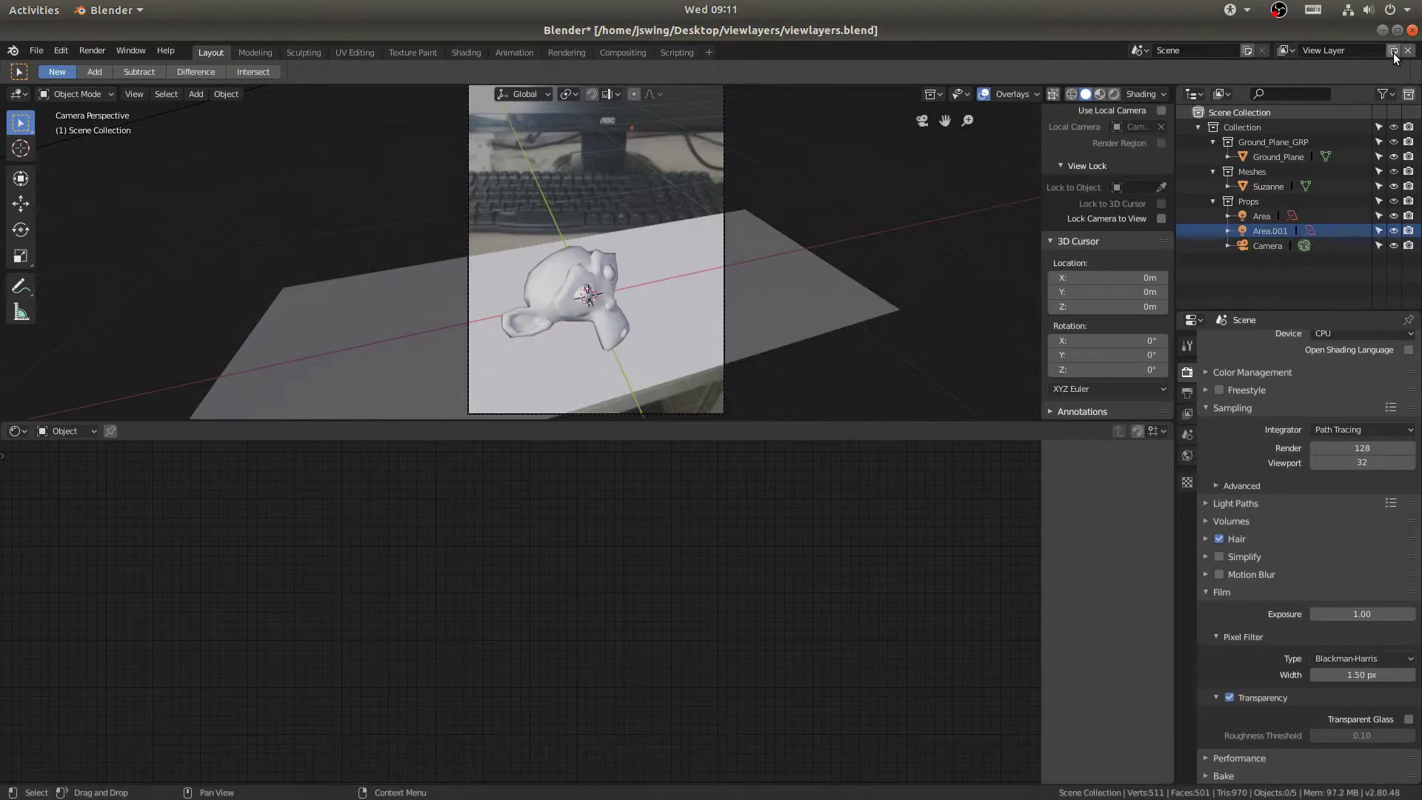
{"action": "double_click", "coordinate": [1359, 50]}
{"action": "type", "text": "Groun"}
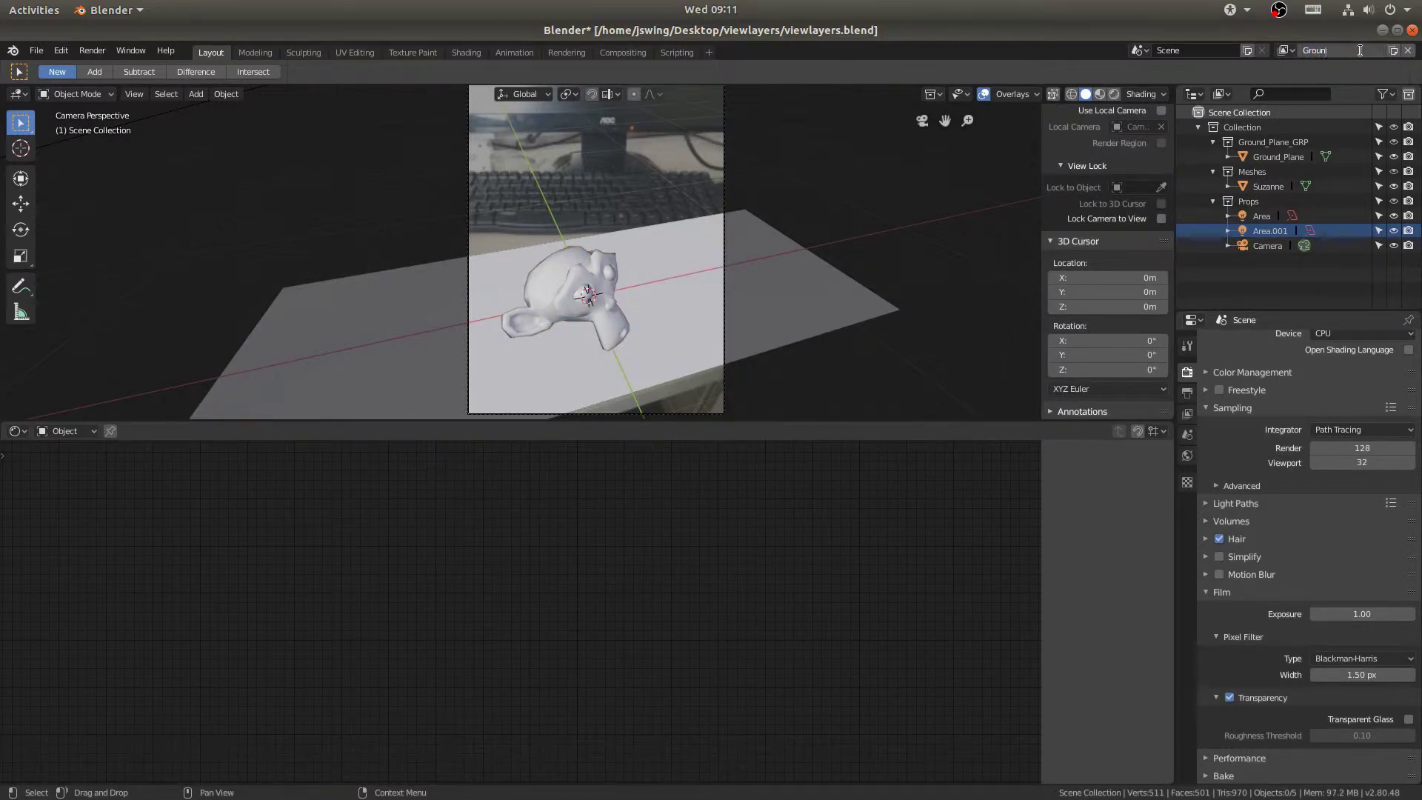
{"action": "type", "text": "d_Plane"}
{"action": "key", "text": "Return"}
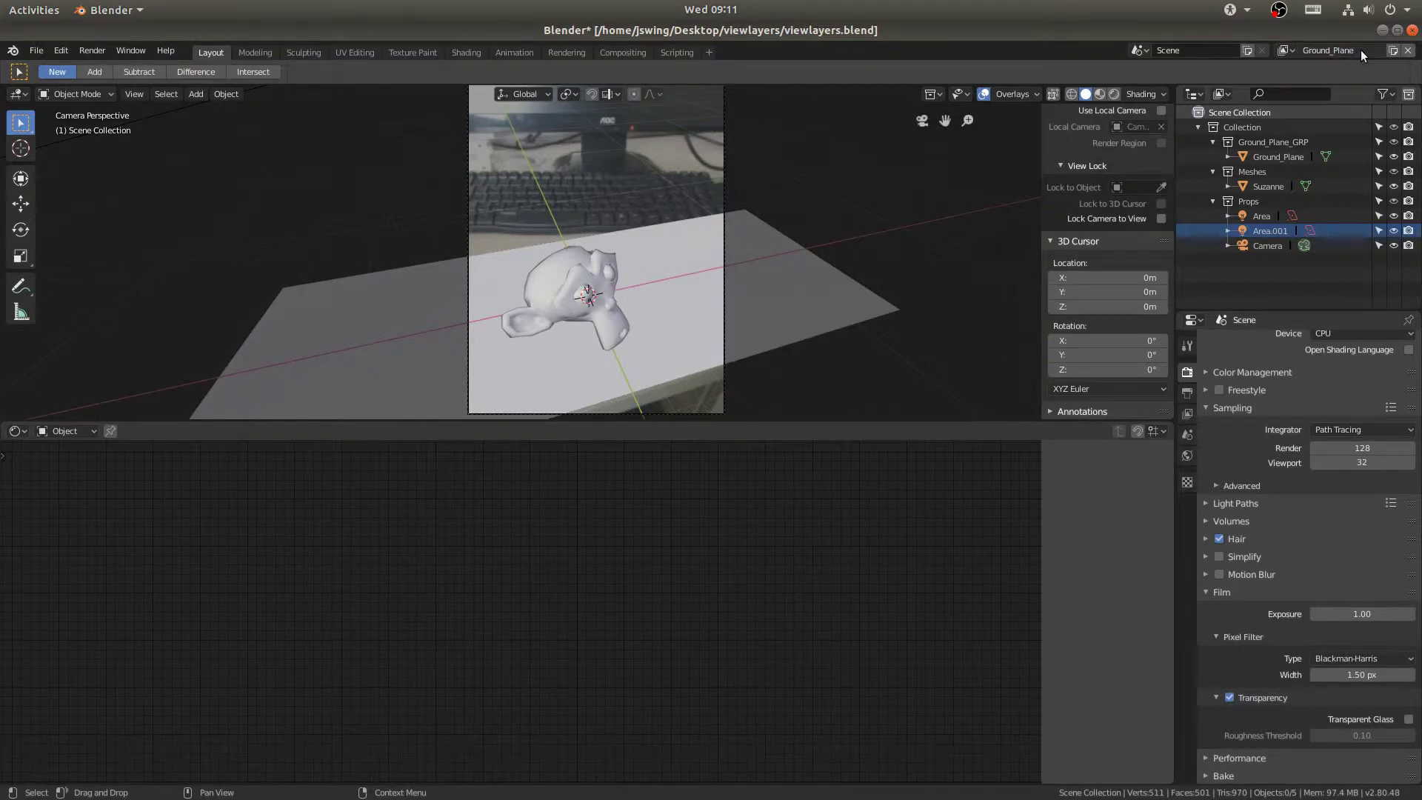
Step: Exclude the Ground_Plane_GRP collection from the Monkey view layer
{"action": "left_click", "coordinate": [1286, 50]}
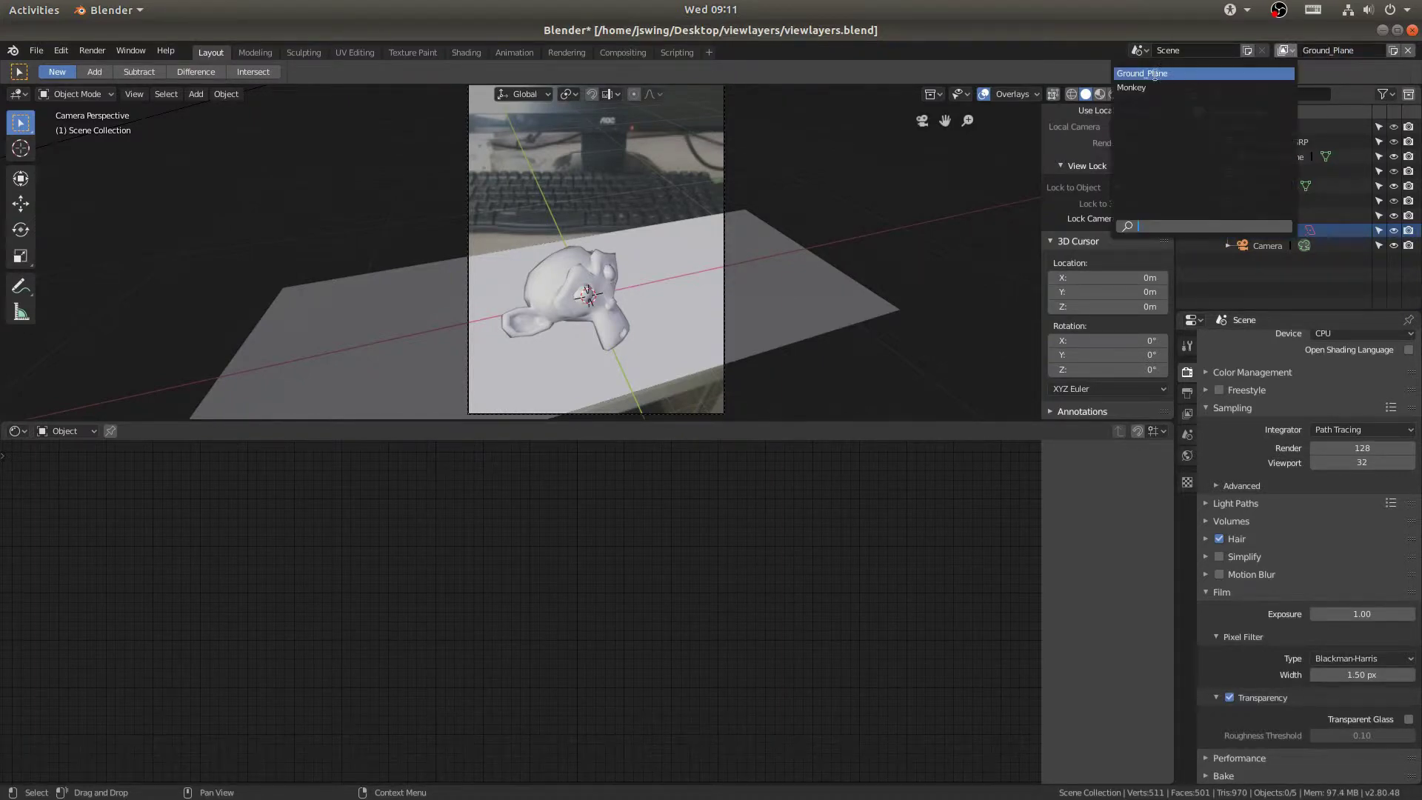
{"action": "left_click", "coordinate": [1145, 82]}
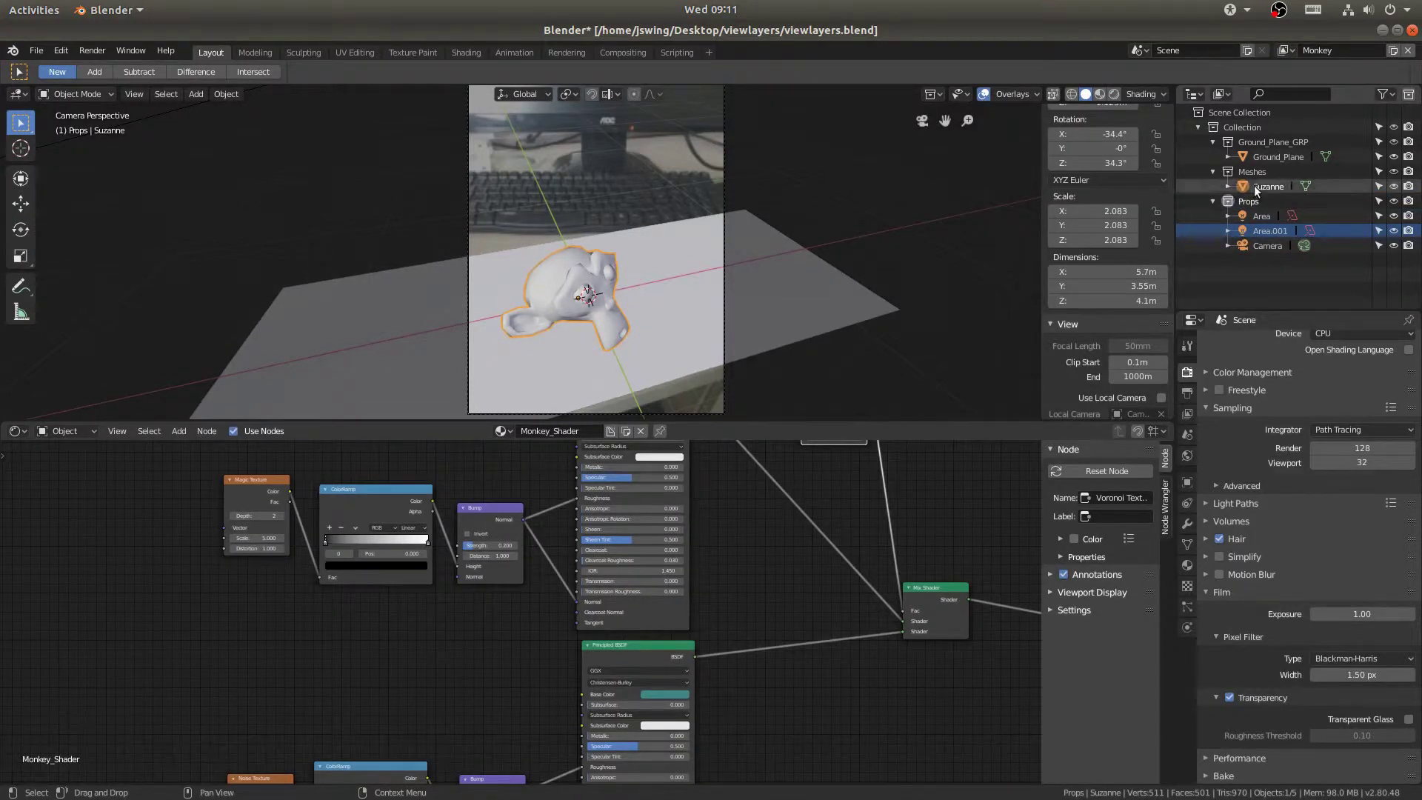
{"action": "left_click", "coordinate": [1271, 142]}
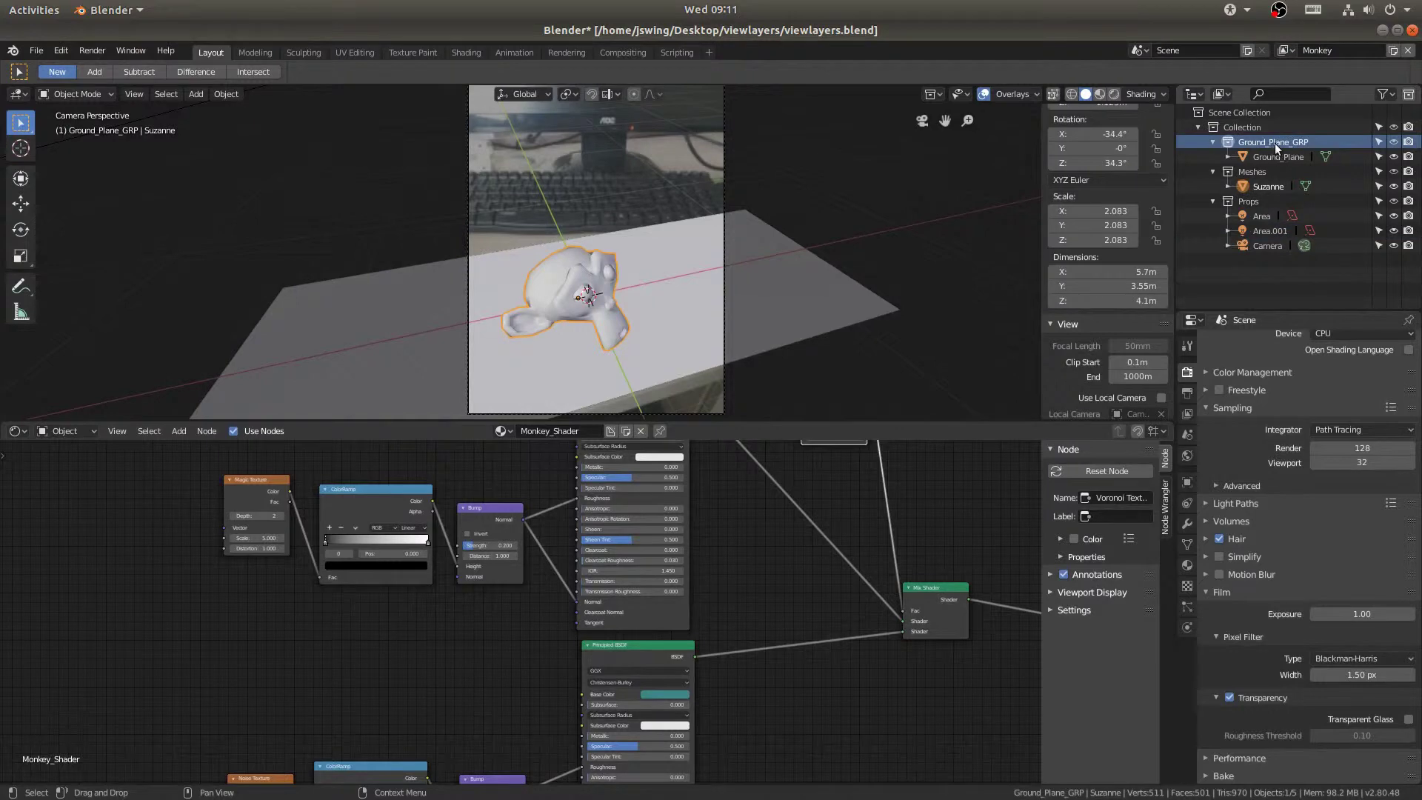
{"action": "right_click", "coordinate": [1274, 143]}
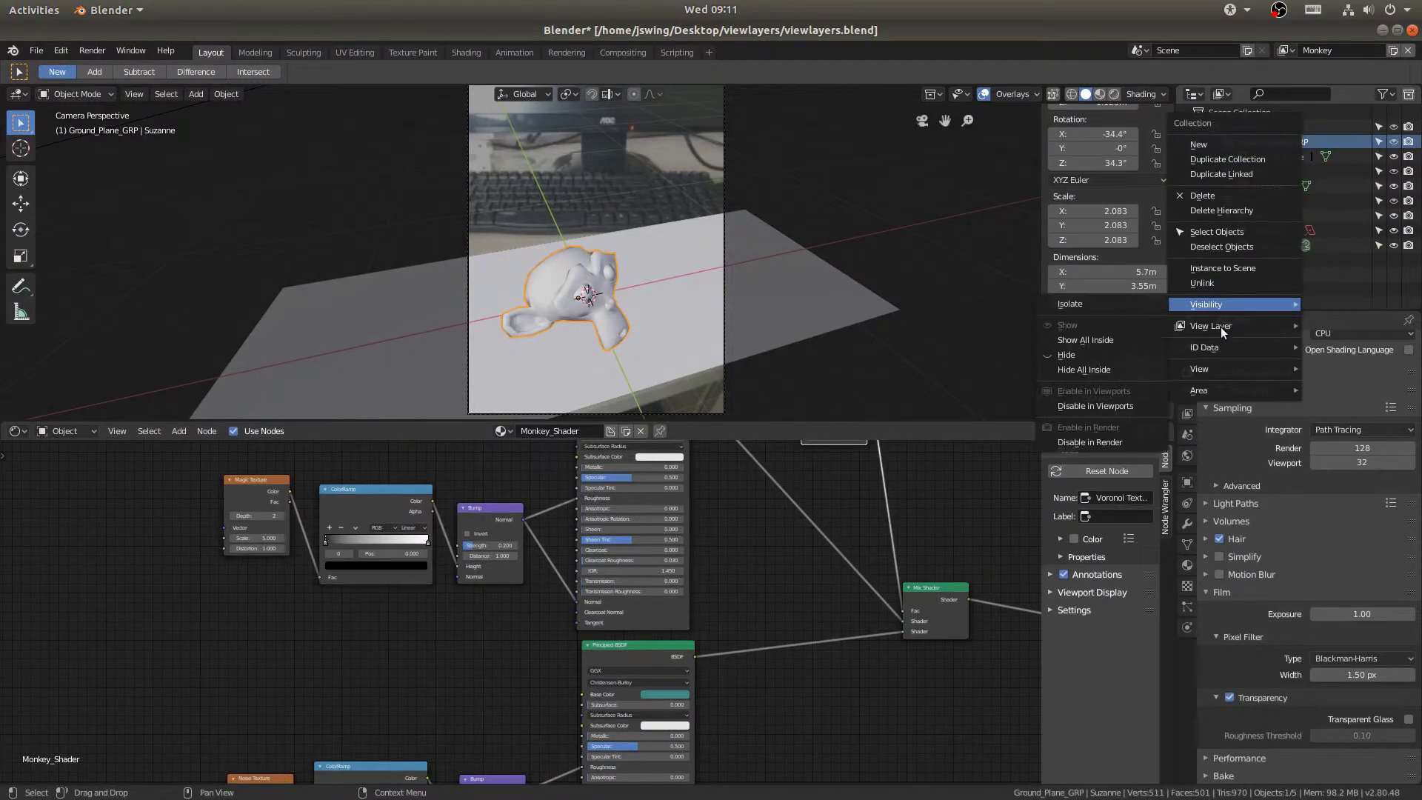
{"action": "mouse_move", "coordinate": [1204, 331]}
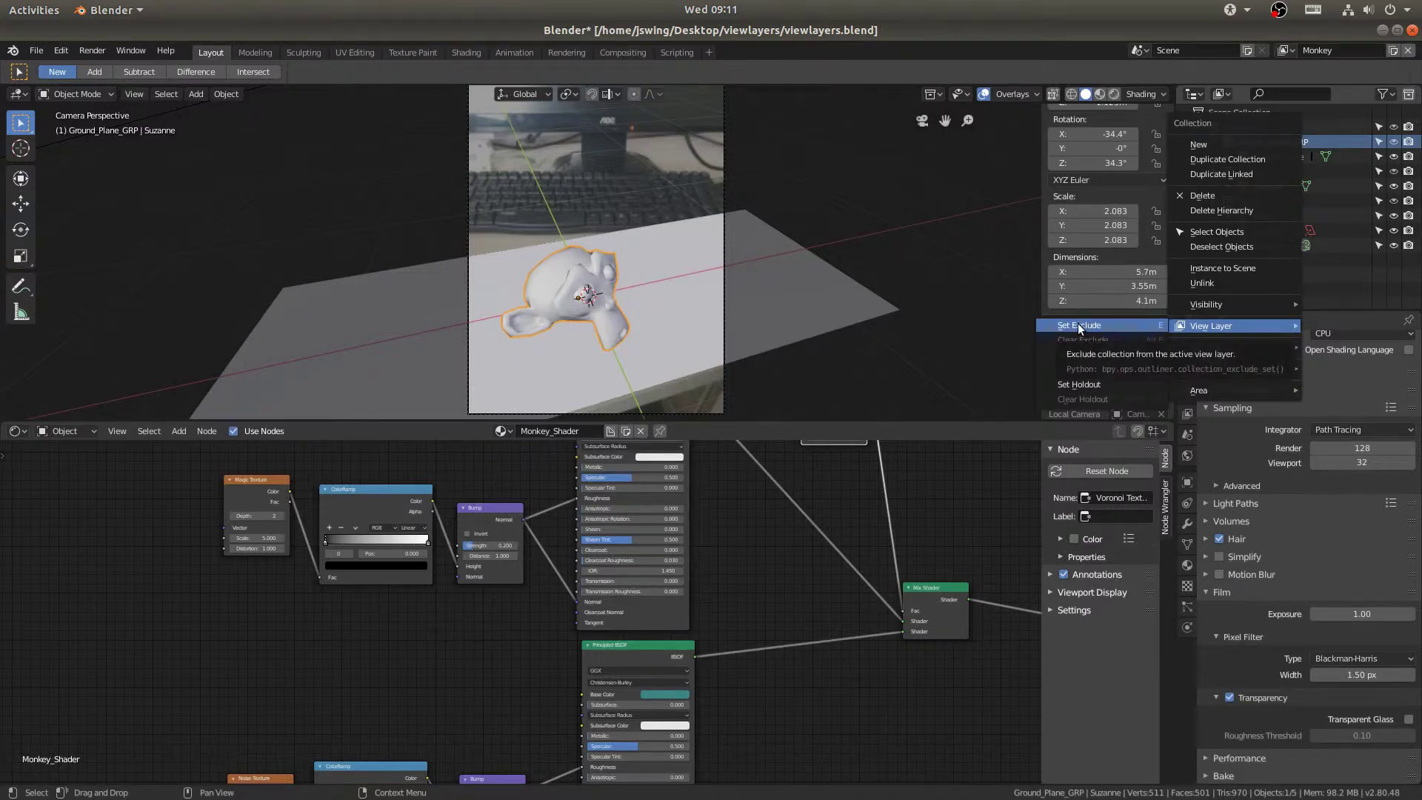
{"action": "left_click", "coordinate": [1077, 324]}
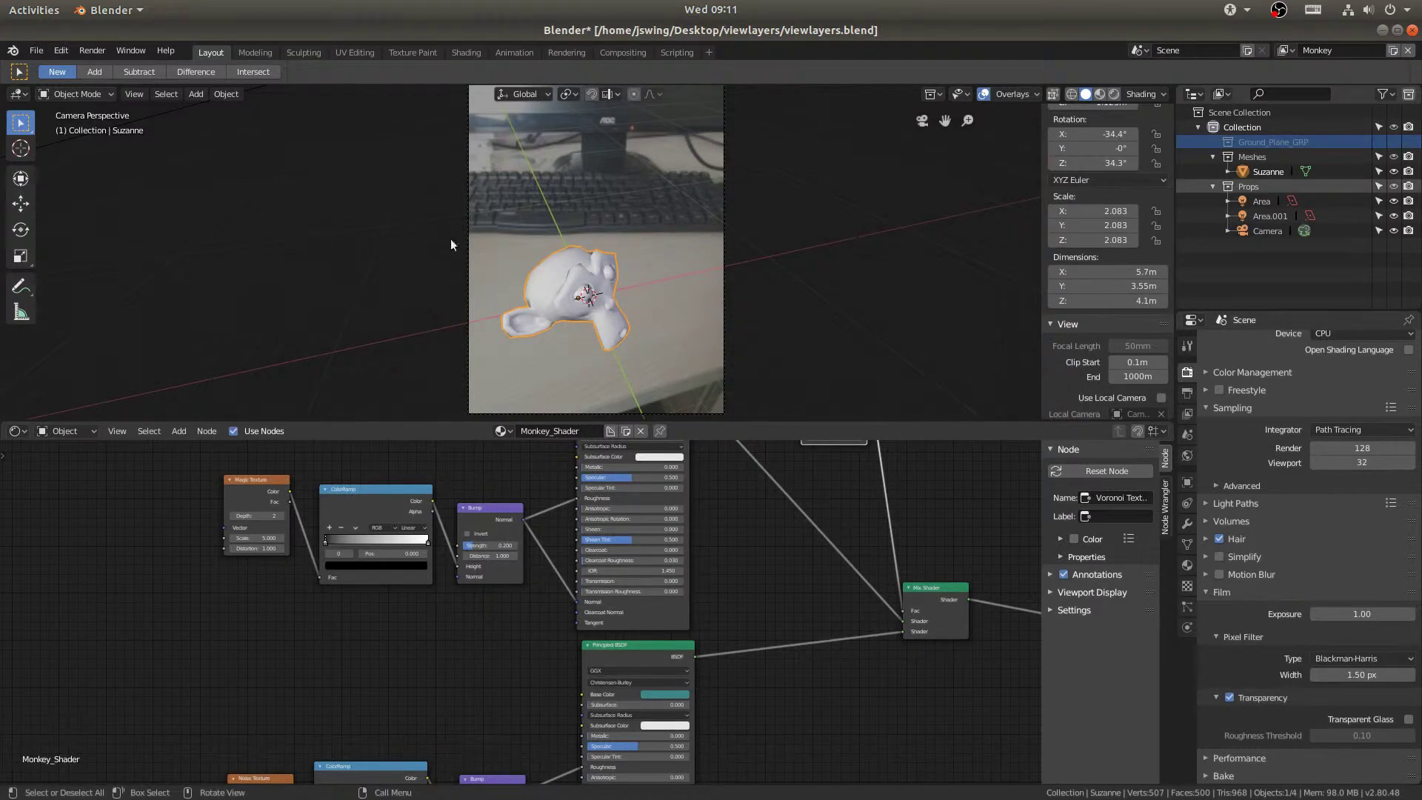
Step: Switch to the Ground_Plane view layer and set the Meshes collection as a holdout there
{"action": "left_click", "coordinate": [1285, 49]}
{"action": "left_click", "coordinate": [1148, 73]}
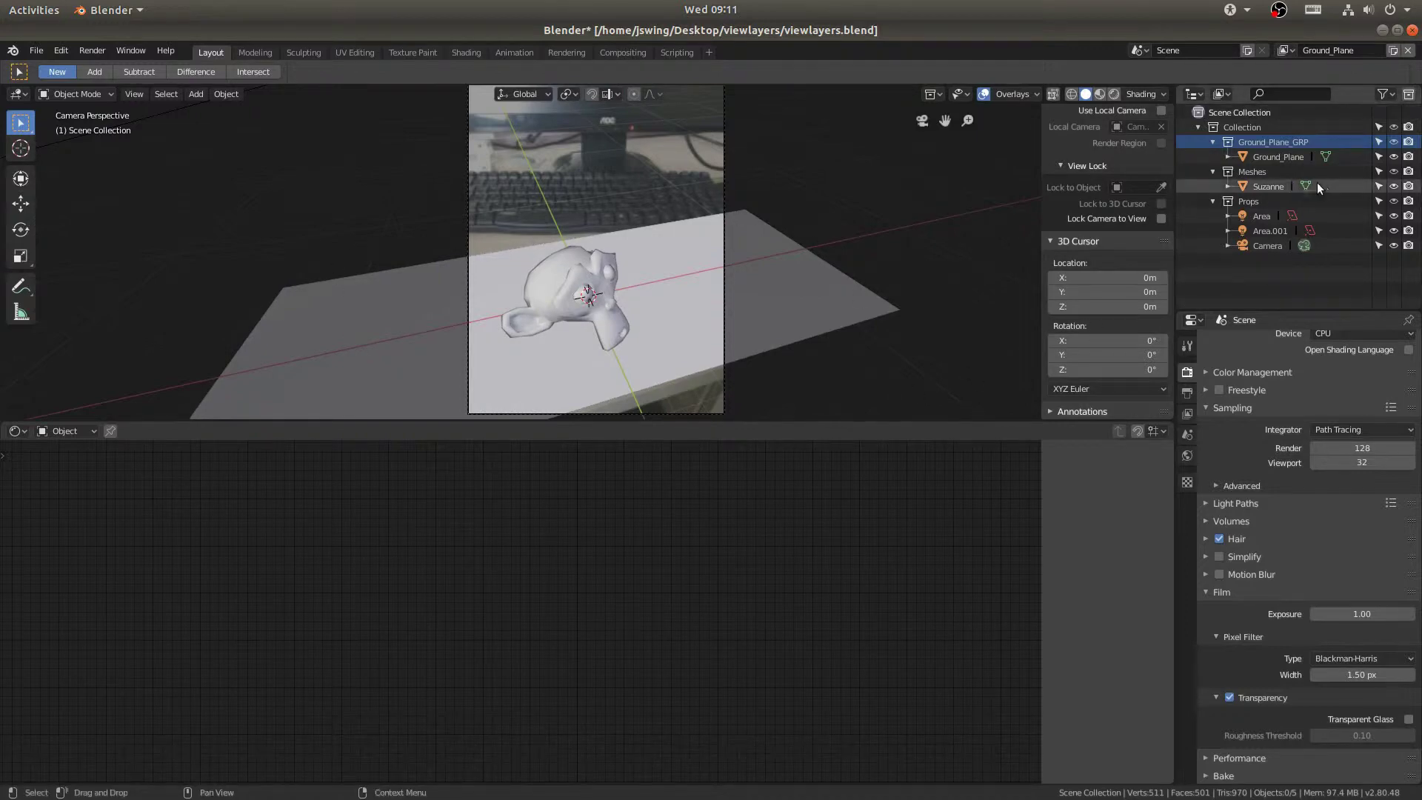
{"action": "left_click", "coordinate": [1248, 173]}
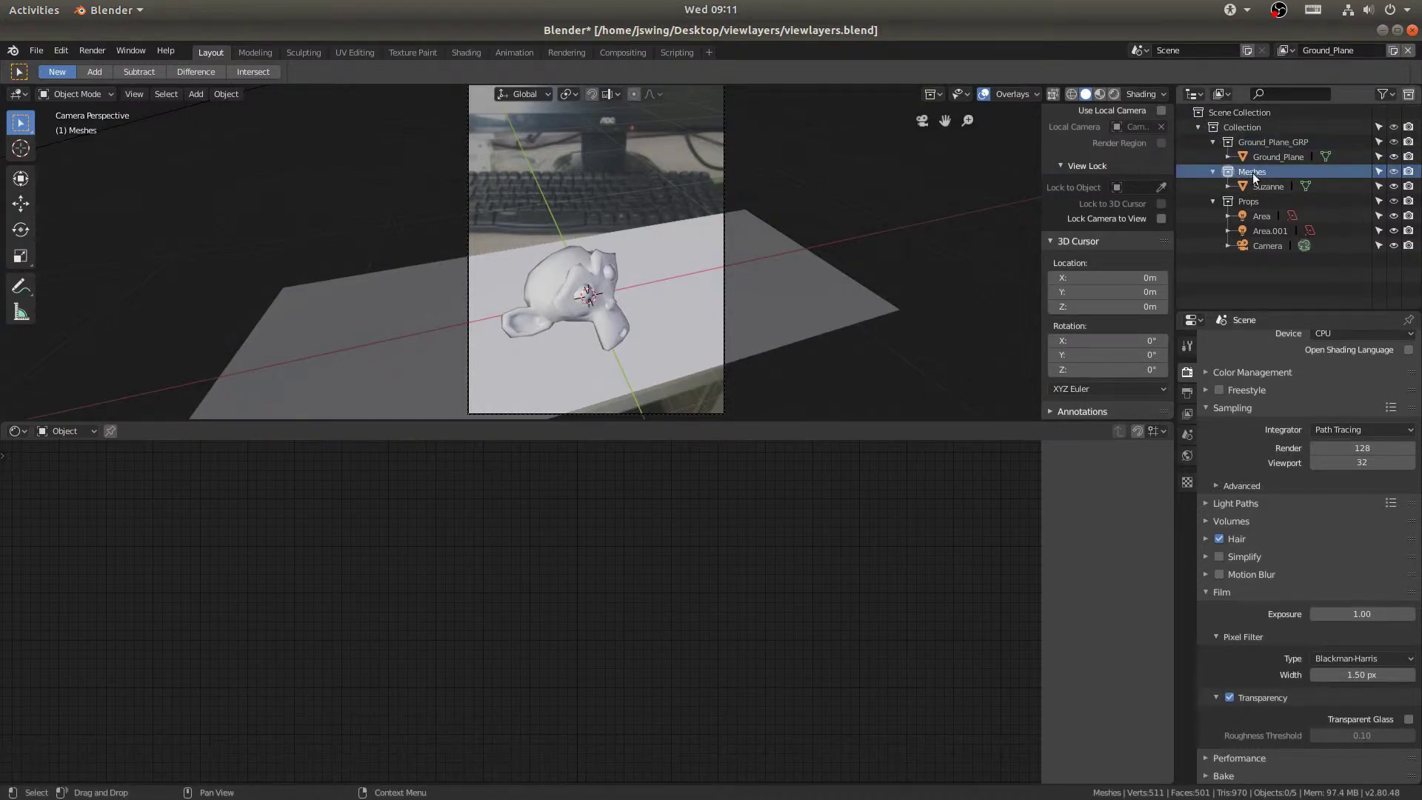
{"action": "right_click", "coordinate": [1250, 176]}
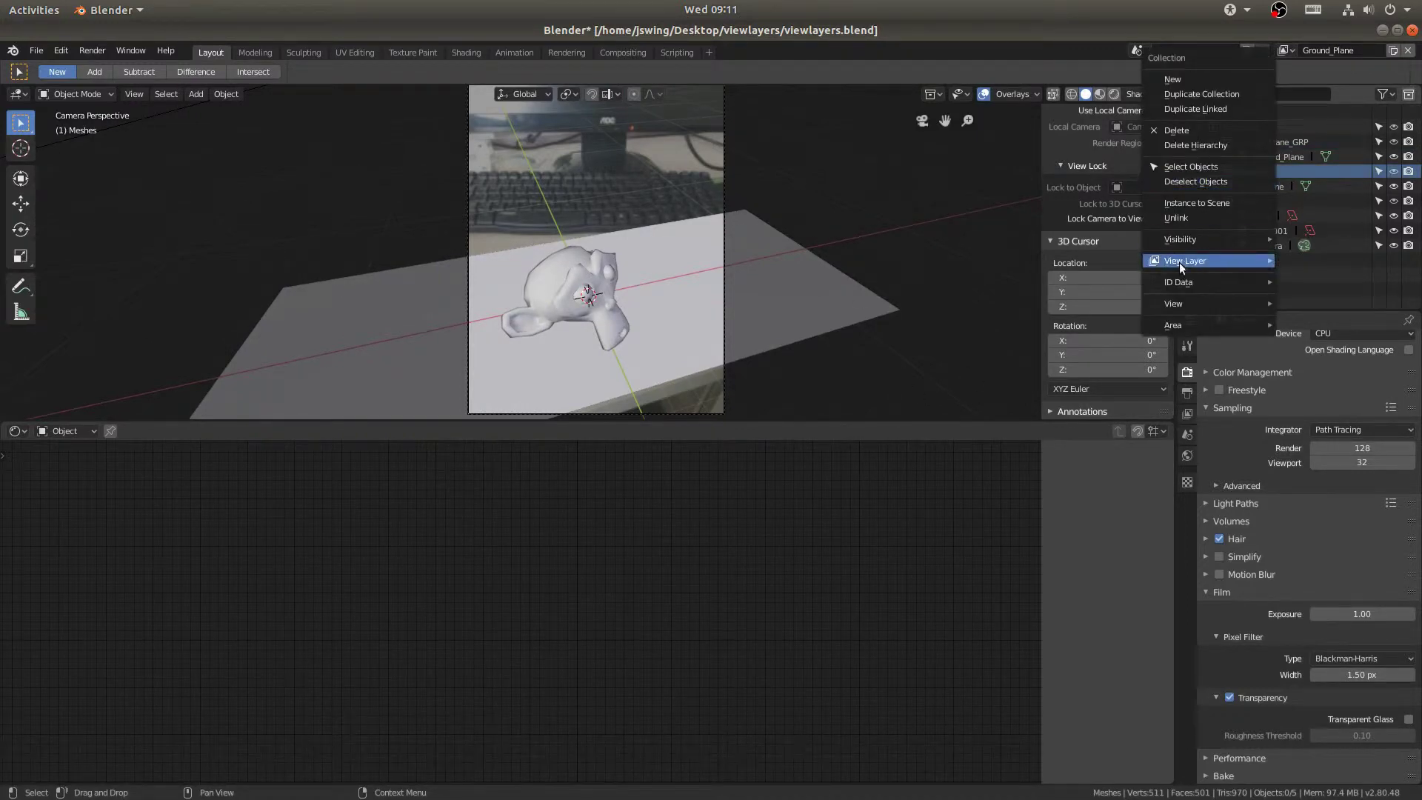
{"action": "mouse_move", "coordinate": [1178, 262]}
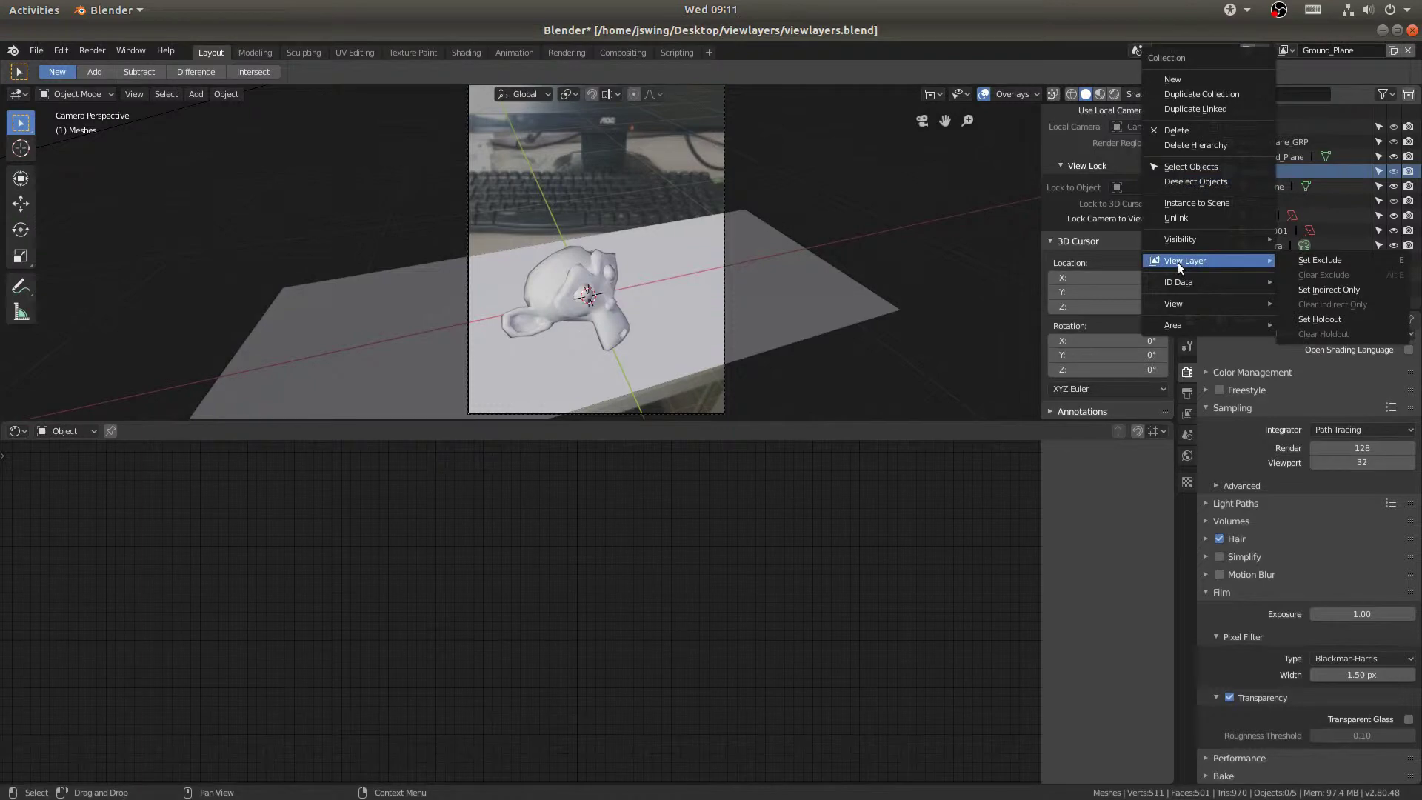
{"action": "left_click", "coordinate": [1329, 319]}
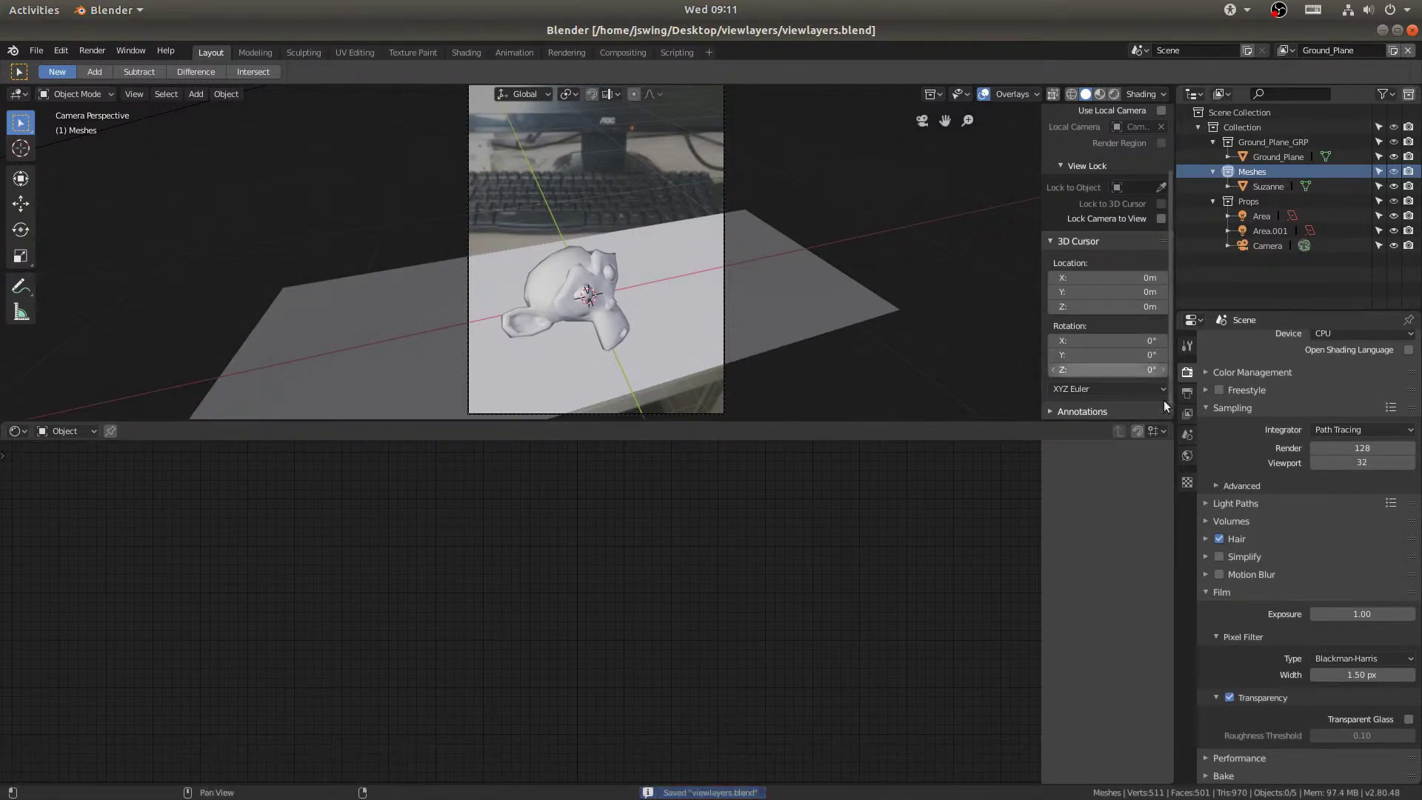
Step: Enable Denoising for the Ground_Plane view layer
{"action": "left_click", "coordinate": [1189, 394]}
{"action": "left_click", "coordinate": [1187, 372]}
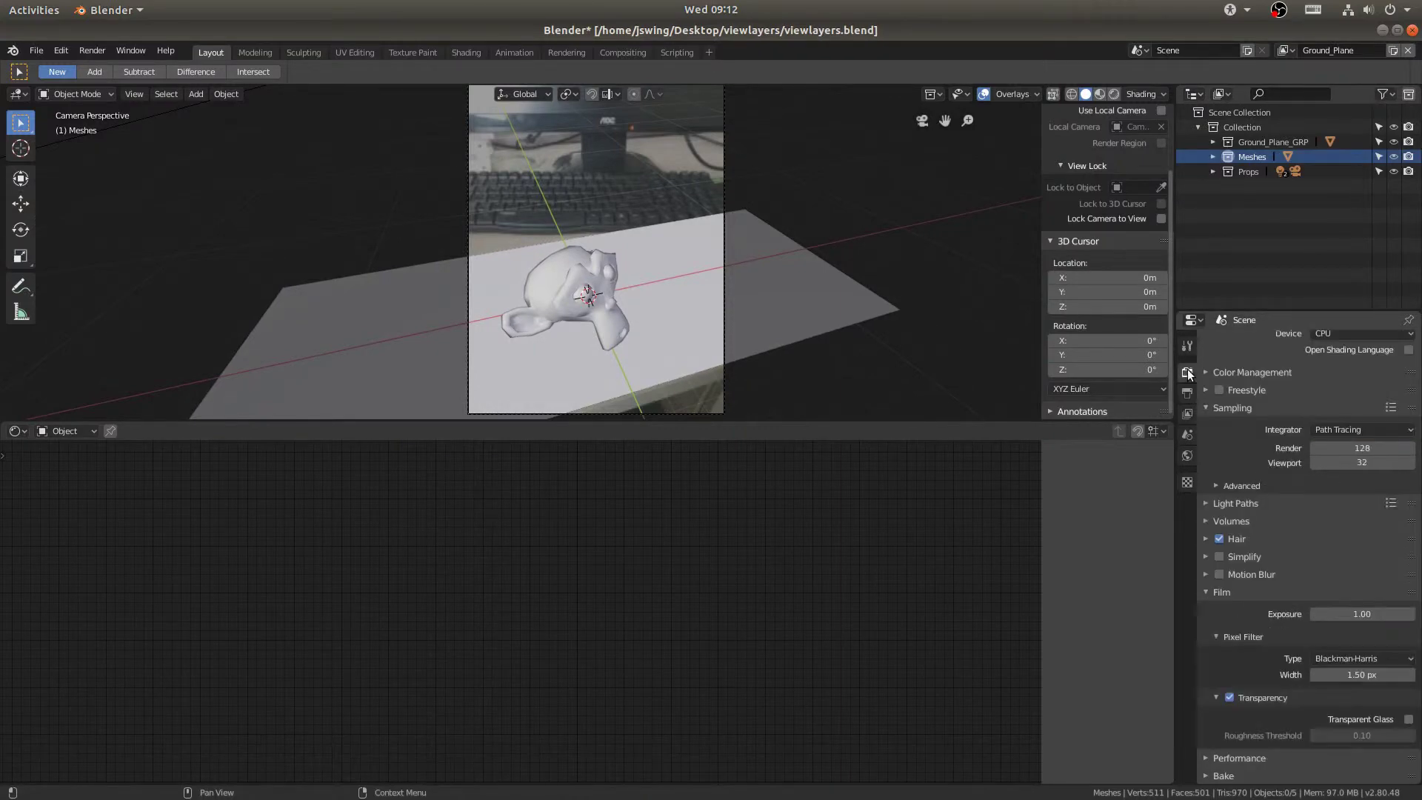
{"action": "left_click", "coordinate": [1188, 415]}
{"action": "left_click", "coordinate": [1220, 453]}
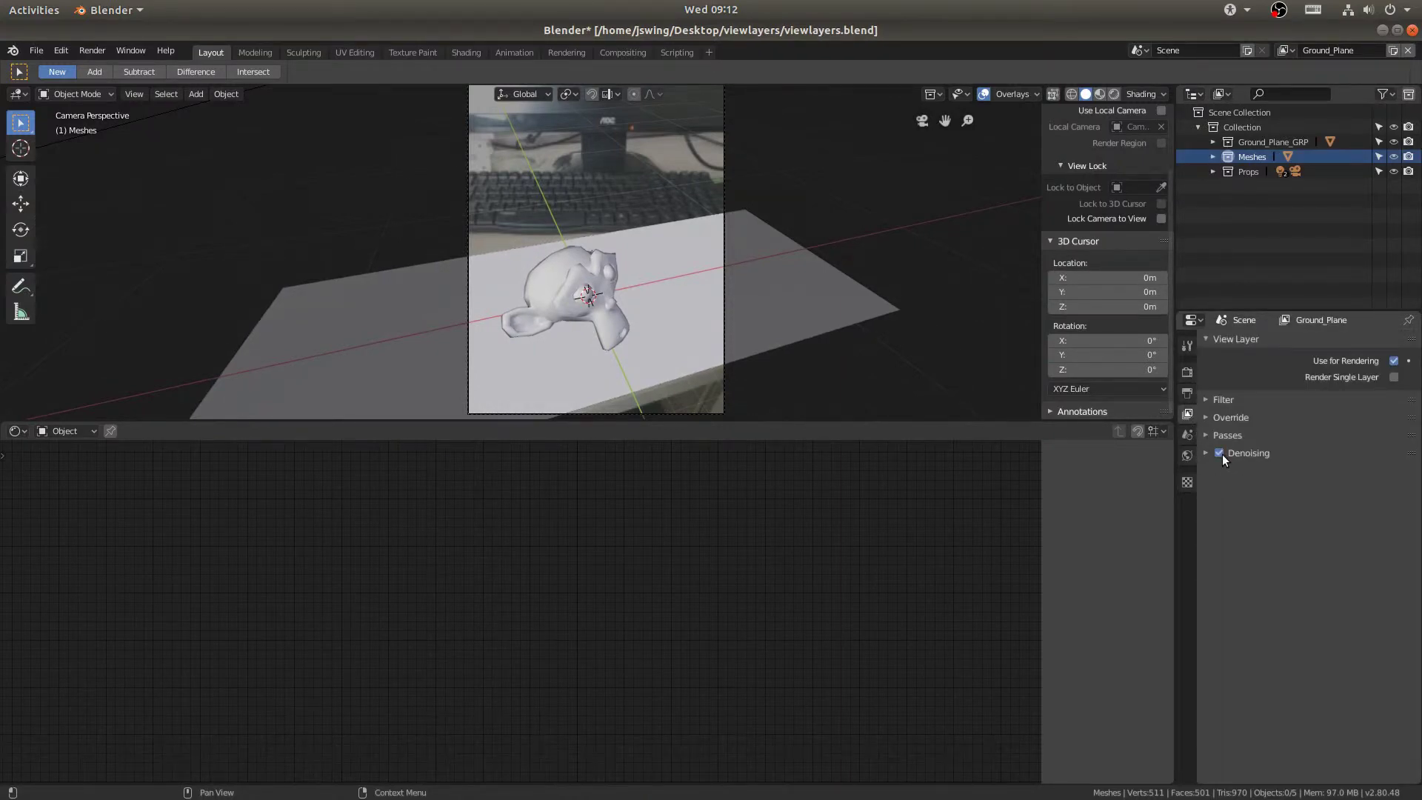
Step: Set the Cycles render samples to 32
{"action": "left_click", "coordinate": [1187, 372]}
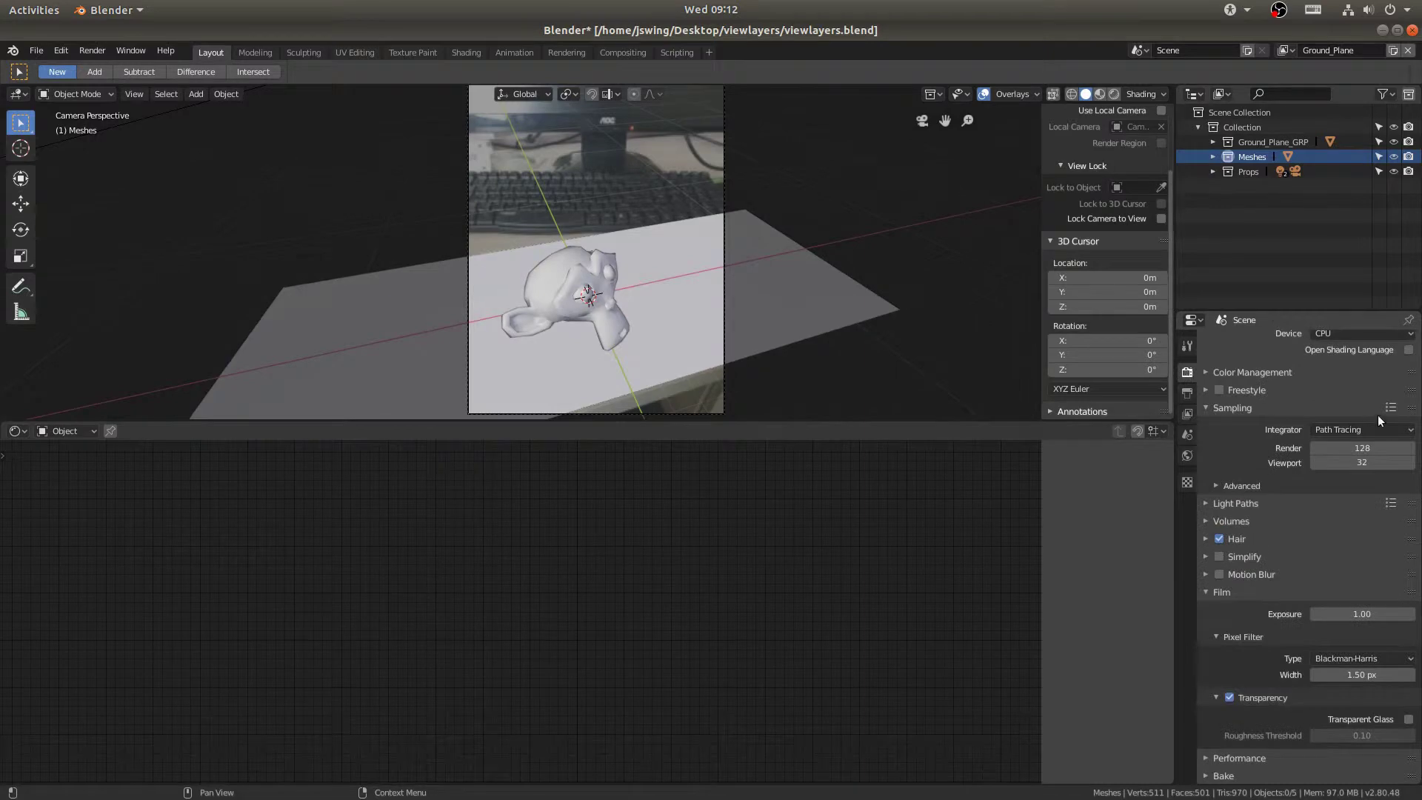
{"action": "left_click", "coordinate": [1363, 448]}
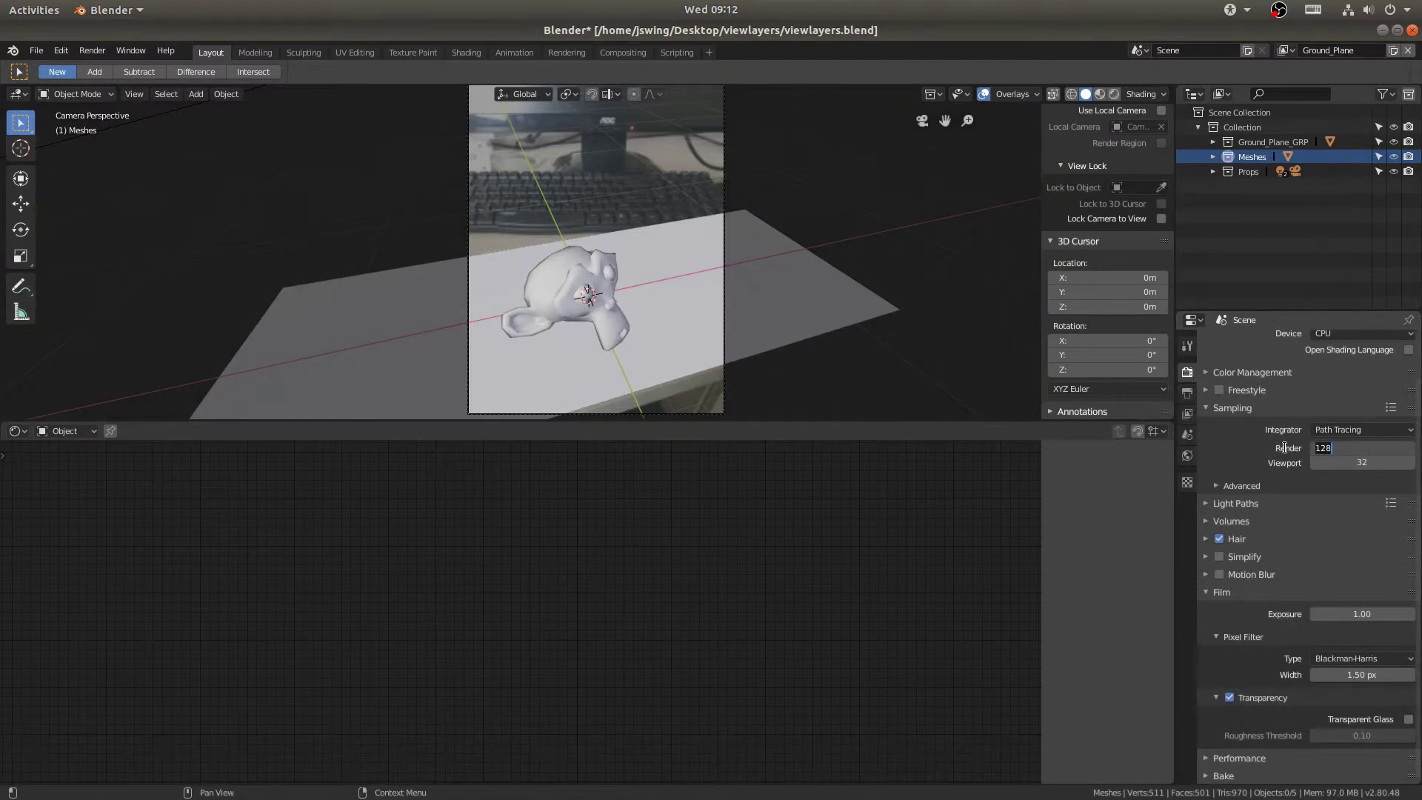
{"action": "type", "text": "32"}
{"action": "key", "text": "Return"}
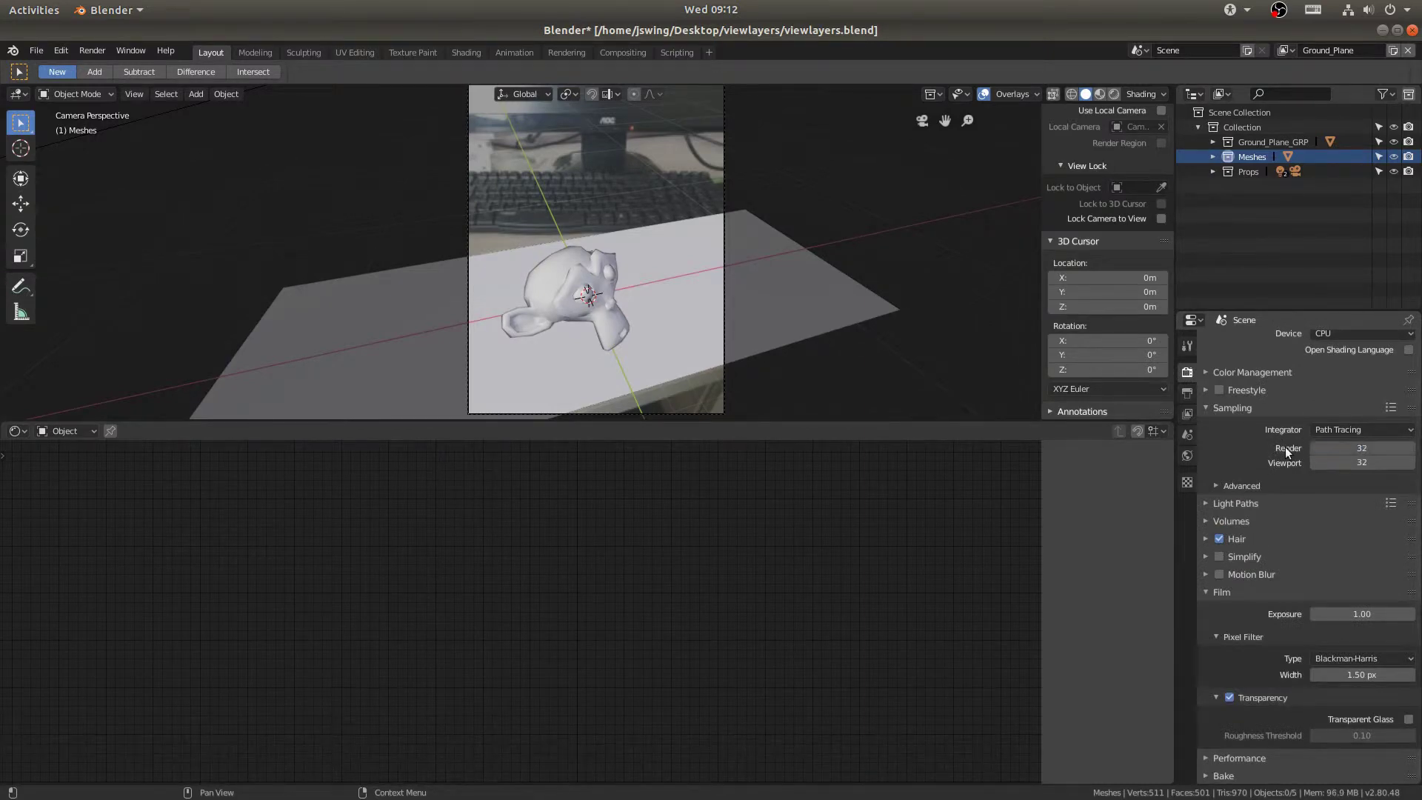
Step: Set the light path max bounces to Diffuse 1, Glossy 1, Transparency 0 and Transmission 2
{"action": "left_click", "coordinate": [1205, 505]}
{"action": "left_click", "coordinate": [1359, 561]}
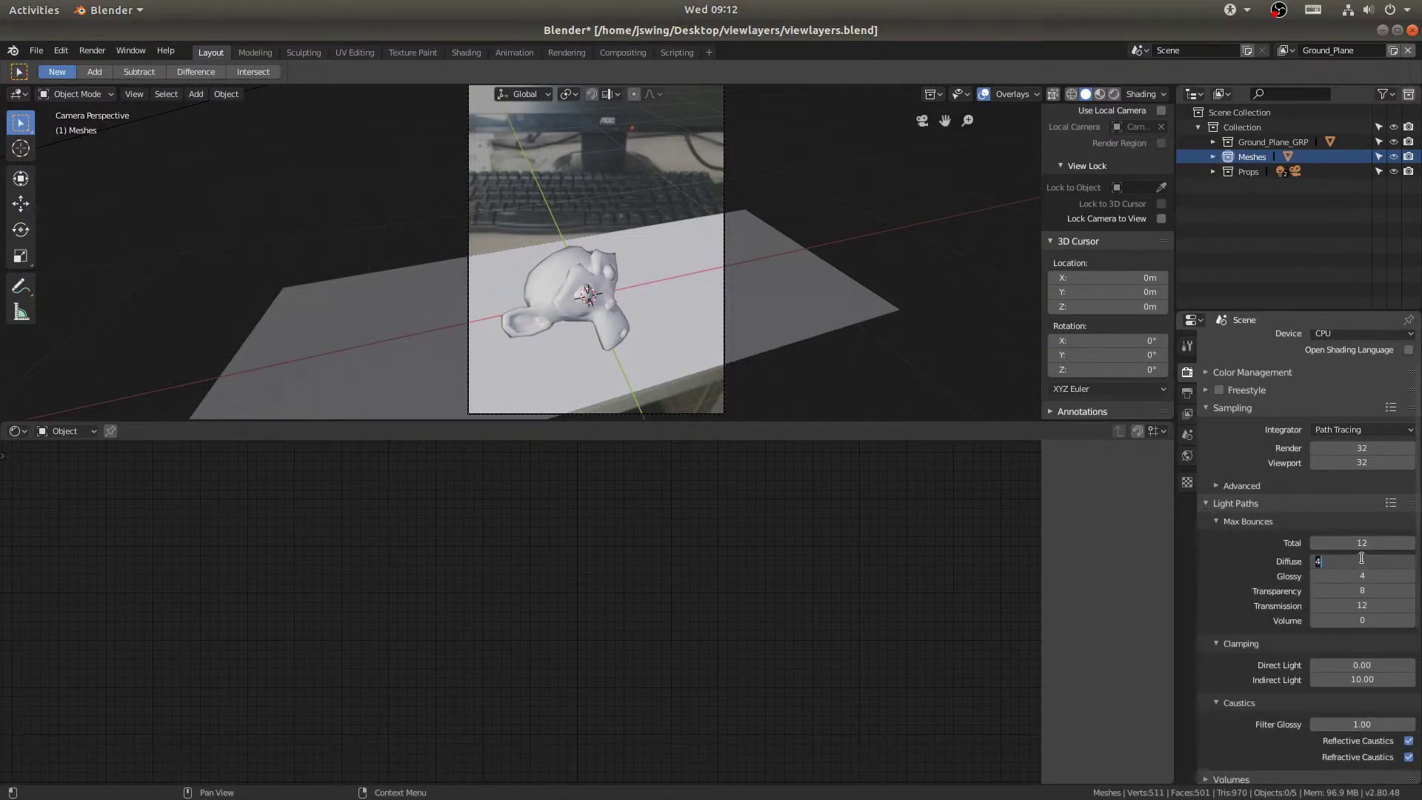
{"action": "key", "text": "Tab"}
{"action": "key", "text": "Tab"}
{"action": "type", "text": "0"}
{"action": "key", "text": "Tab"}
{"action": "type", "text": "2"}
{"action": "key", "text": "Return"}
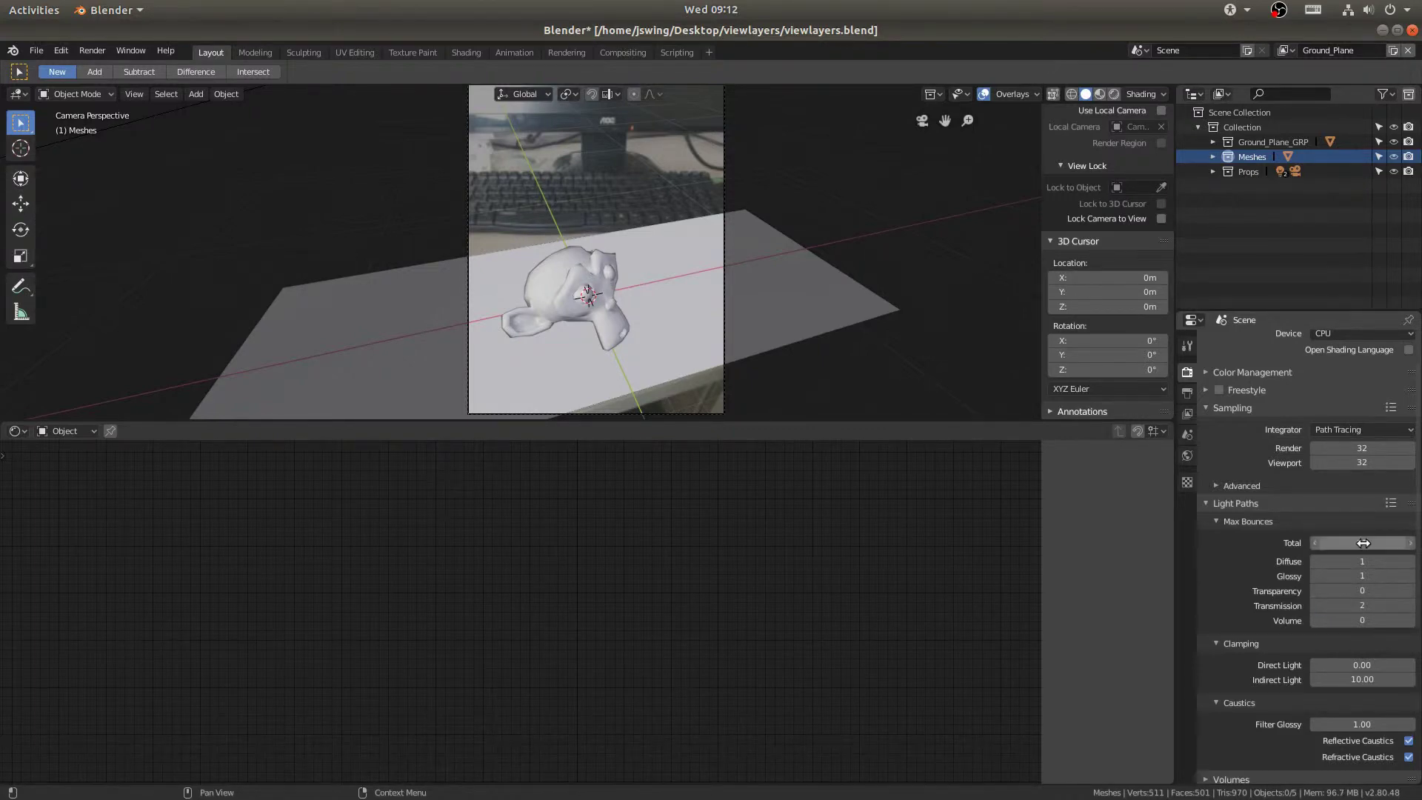
Step: Set the total max light bounces to 4 and save the file
{"action": "left_click", "coordinate": [1361, 543]}
{"action": "key", "text": "Return"}
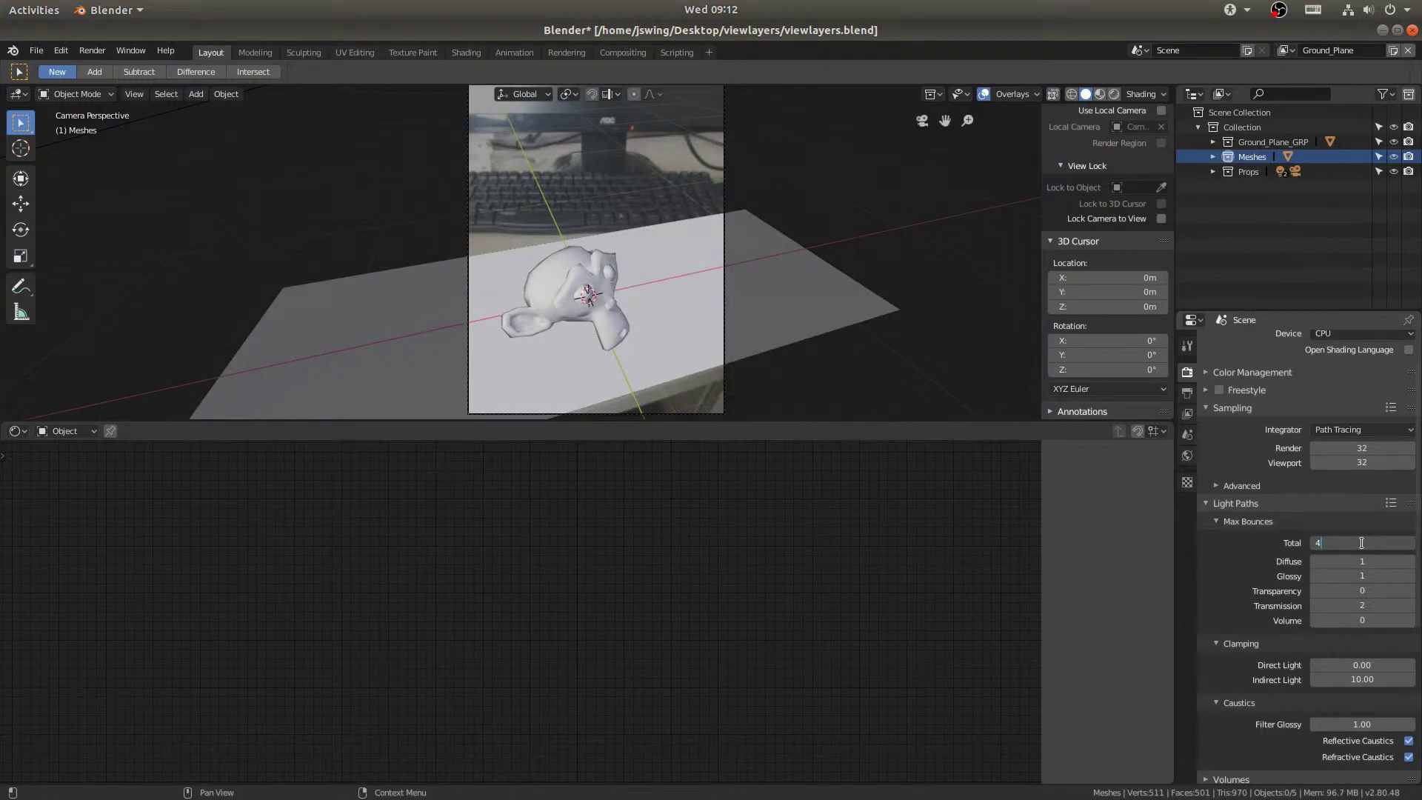
{"action": "scroll", "coordinate": [1309, 589], "scroll_direction": "down", "scroll_amount": 5}
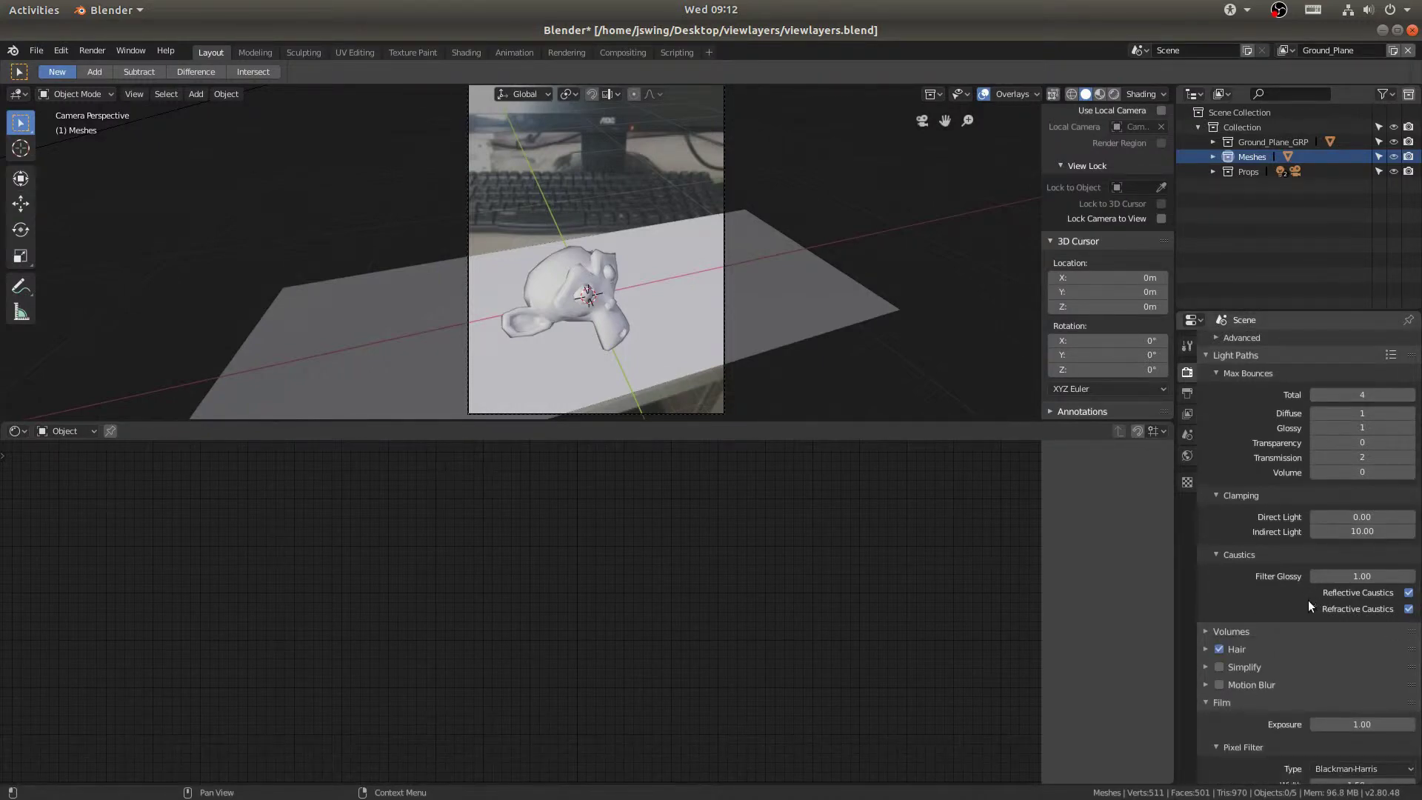
{"action": "scroll", "coordinate": [1304, 604], "scroll_direction": "down", "scroll_amount": 4}
{"action": "scroll", "coordinate": [1297, 612], "scroll_direction": "up", "scroll_amount": 7}
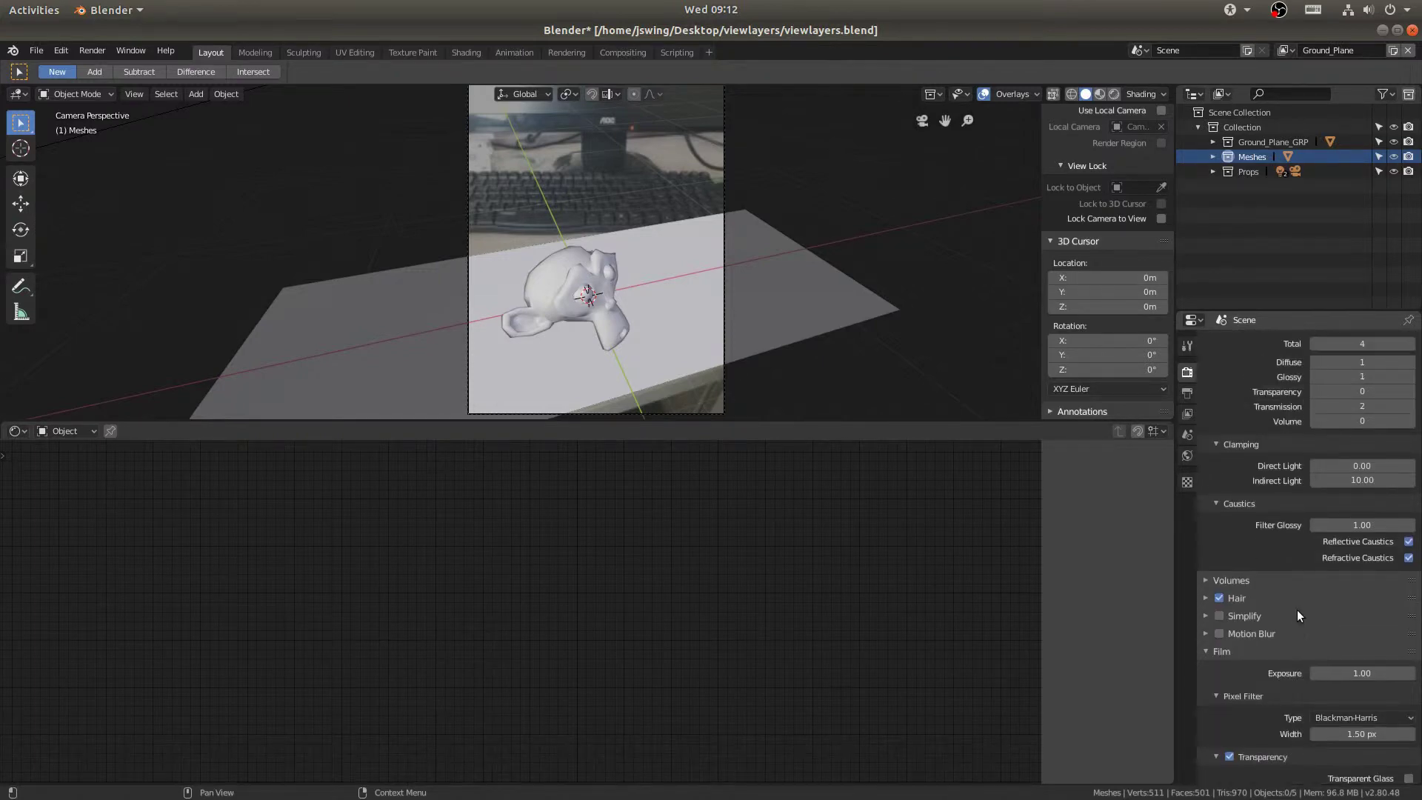
{"action": "key", "text": "ctrl+s"}
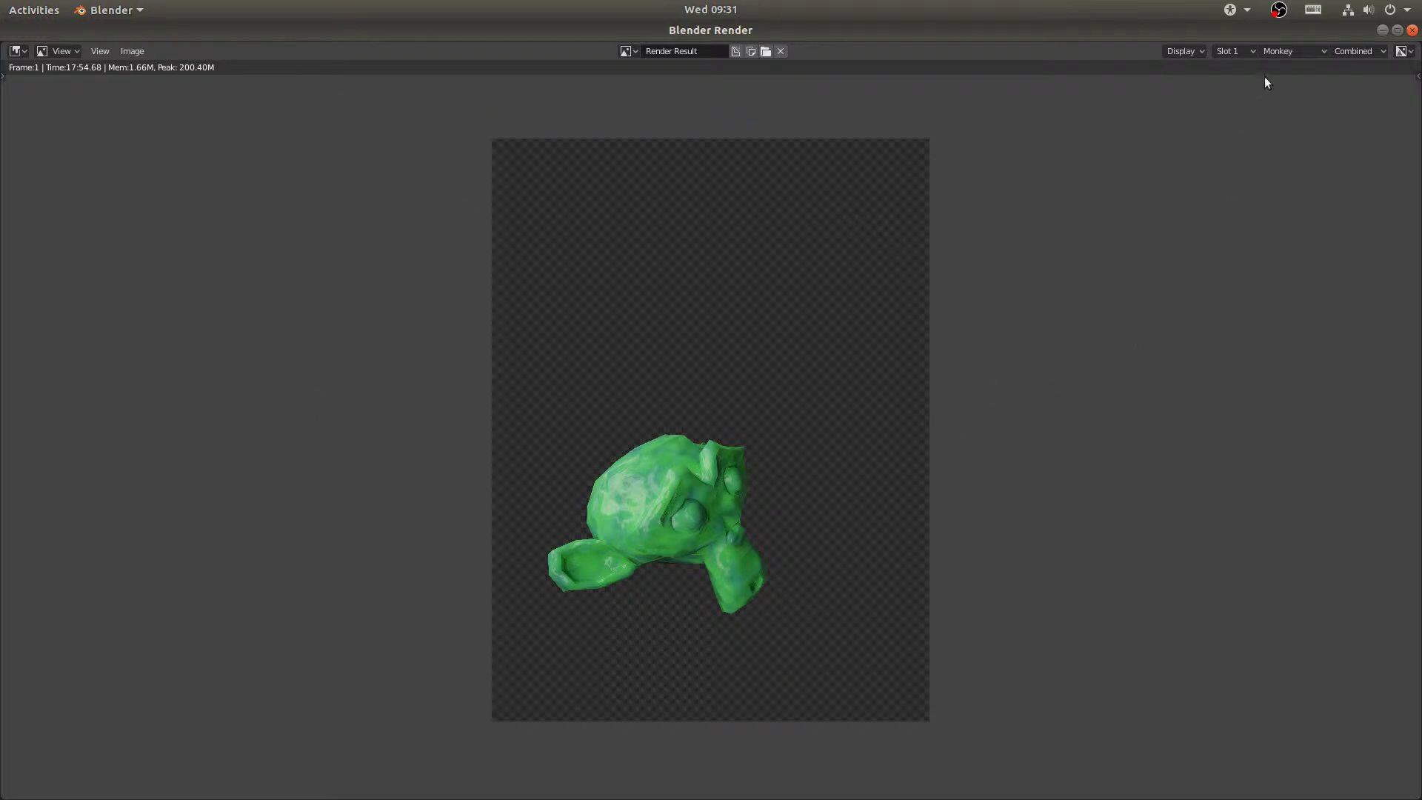
Step: Inspect the Ground_Plane layer of the render result and return to the Monkey layer
{"action": "left_click", "coordinate": [1288, 51]}
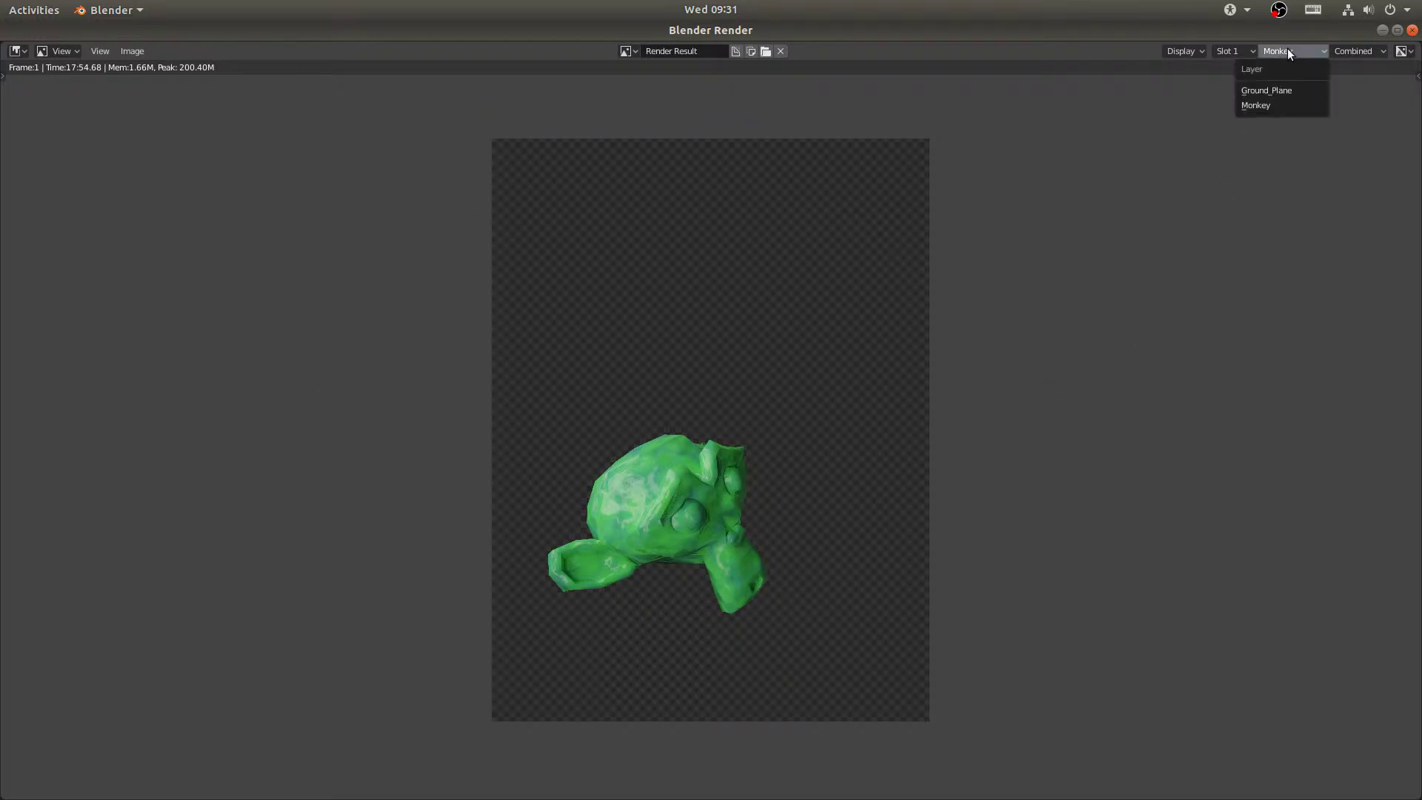
{"action": "left_click", "coordinate": [1264, 92]}
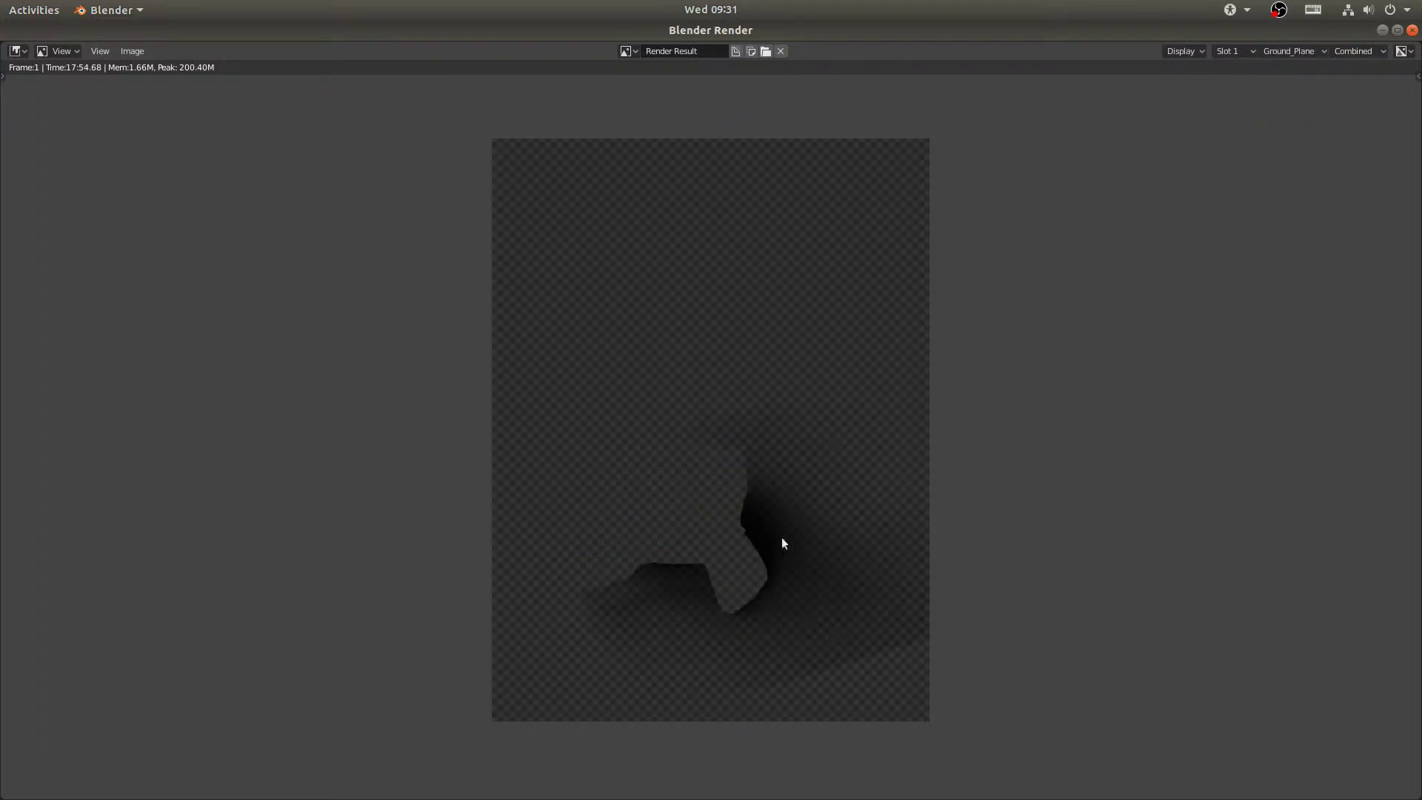
{"action": "left_click", "coordinate": [1289, 50]}
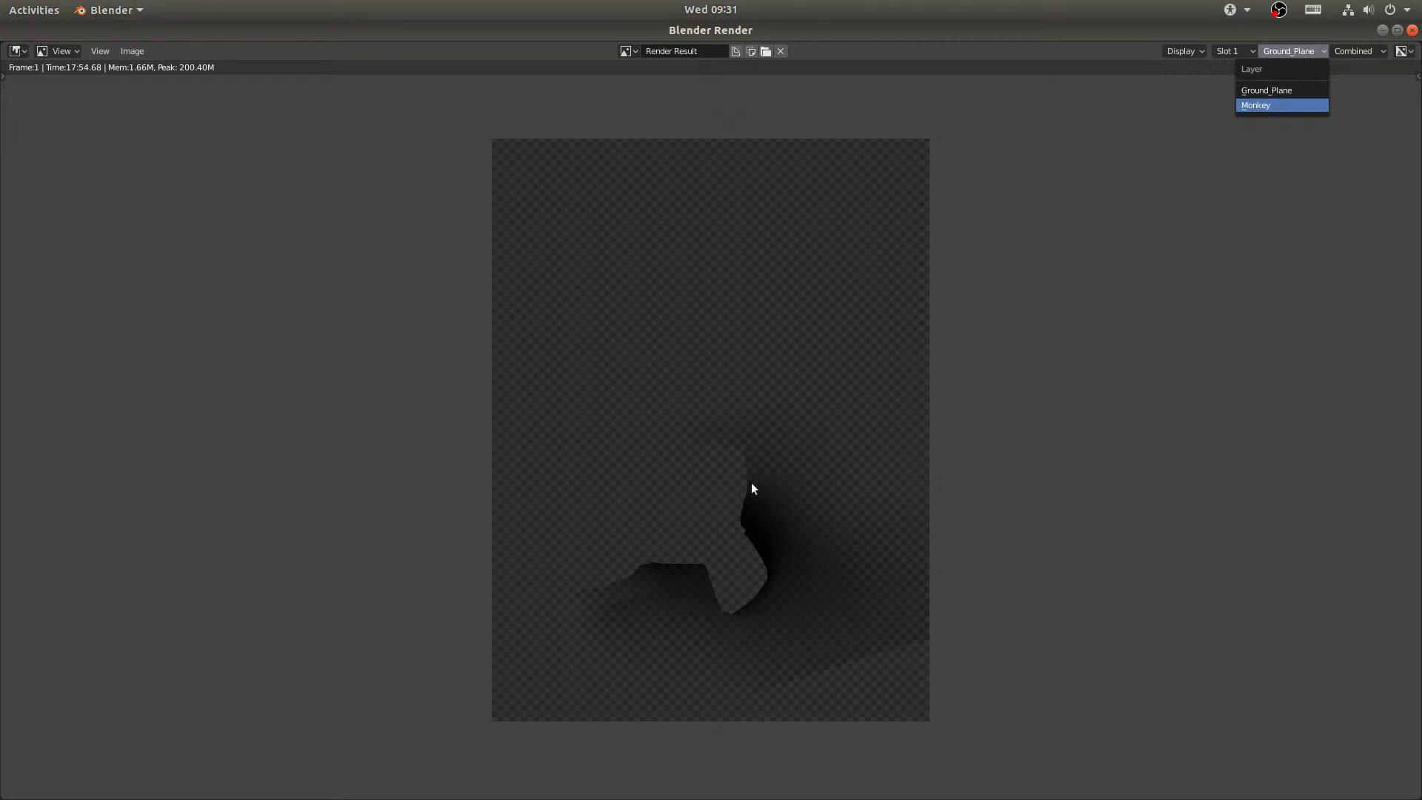
{"action": "key", "text": "Return"}
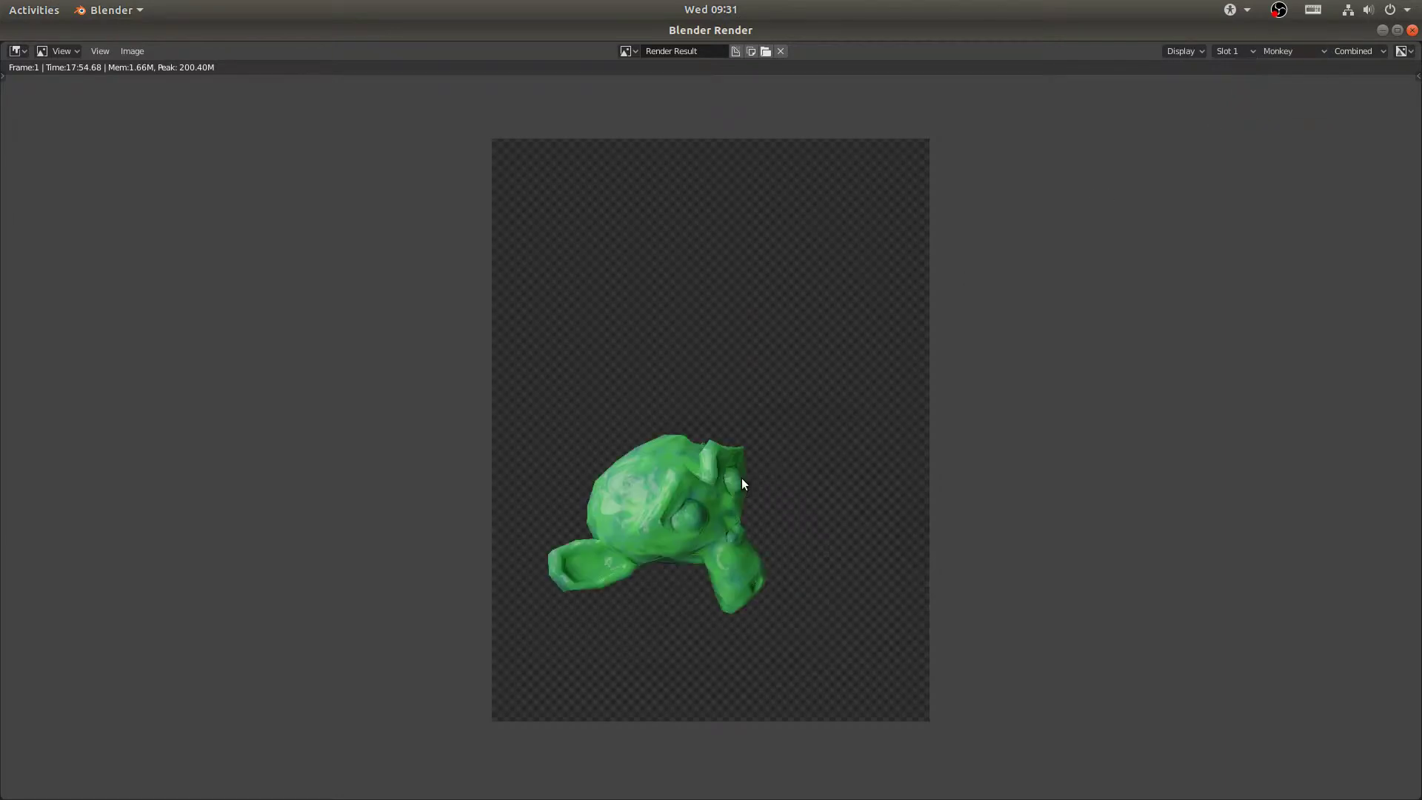
Step: Save the rendered Monkey layer as monkey.png in the viewlayers folder
{"action": "left_click", "coordinate": [136, 52]}
{"action": "left_click", "coordinate": [155, 151]}
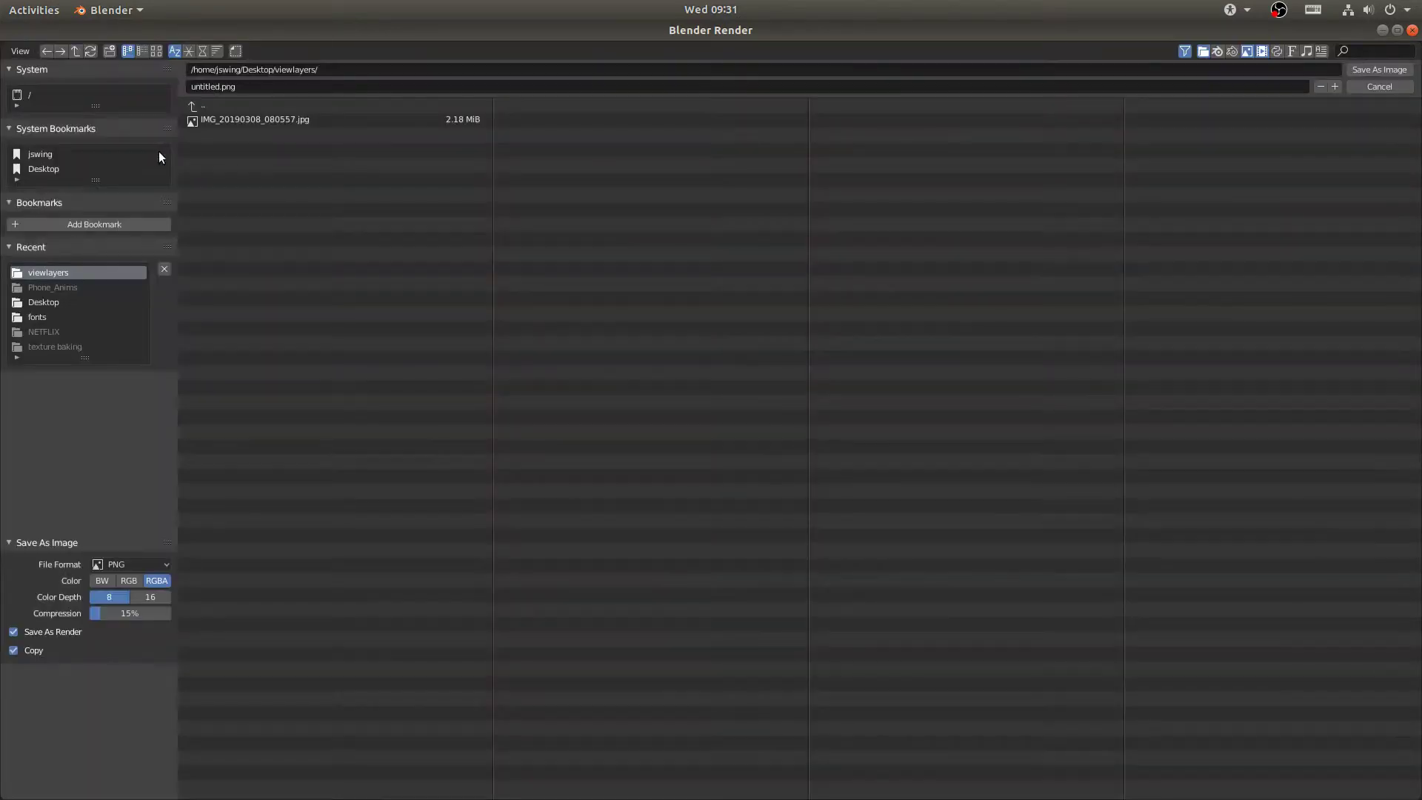
{"action": "left_click", "coordinate": [217, 87]}
{"action": "key", "text": "Home"}
{"action": "key", "text": "shift+ctrl+Right"}
{"action": "type", "text": "monke"}
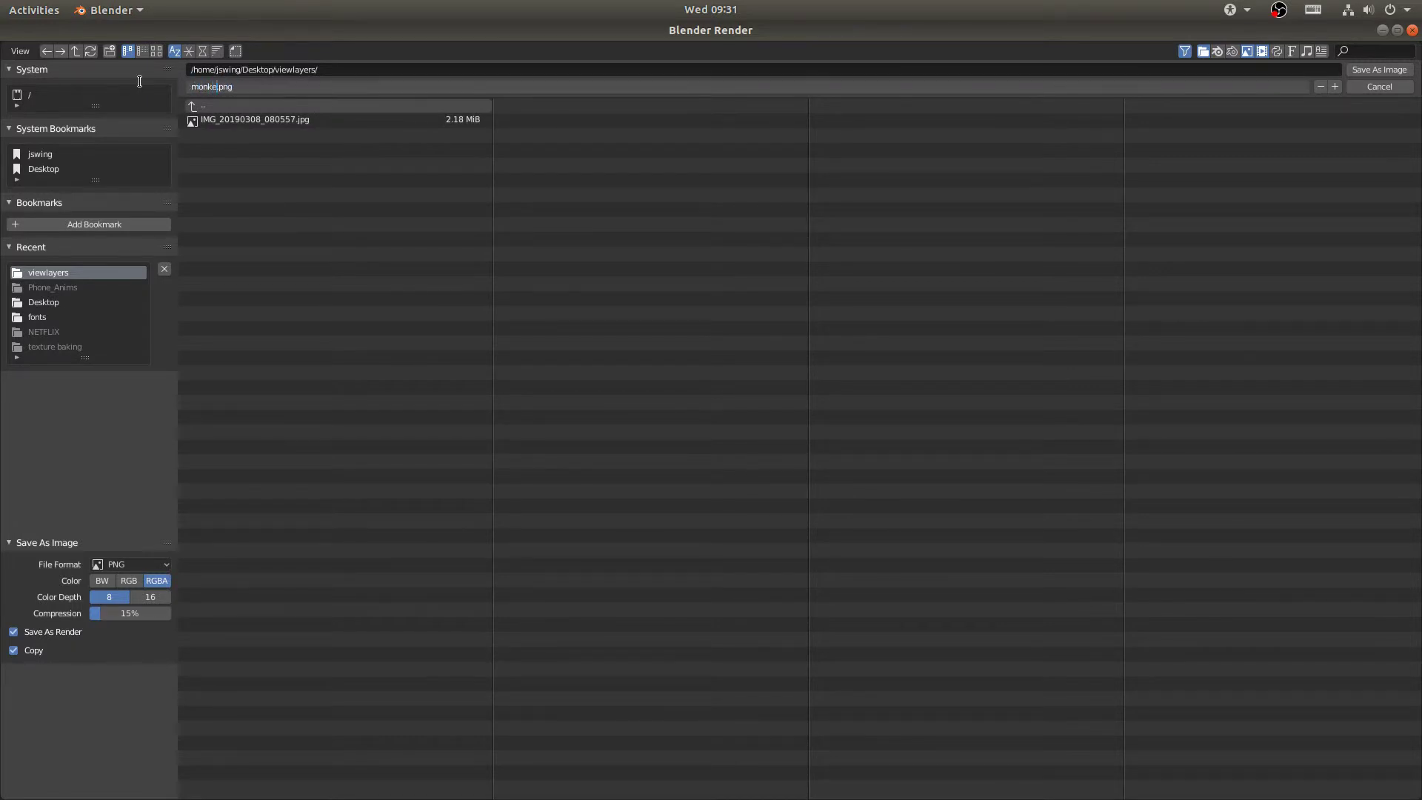
{"action": "left_click", "coordinate": [1384, 71]}
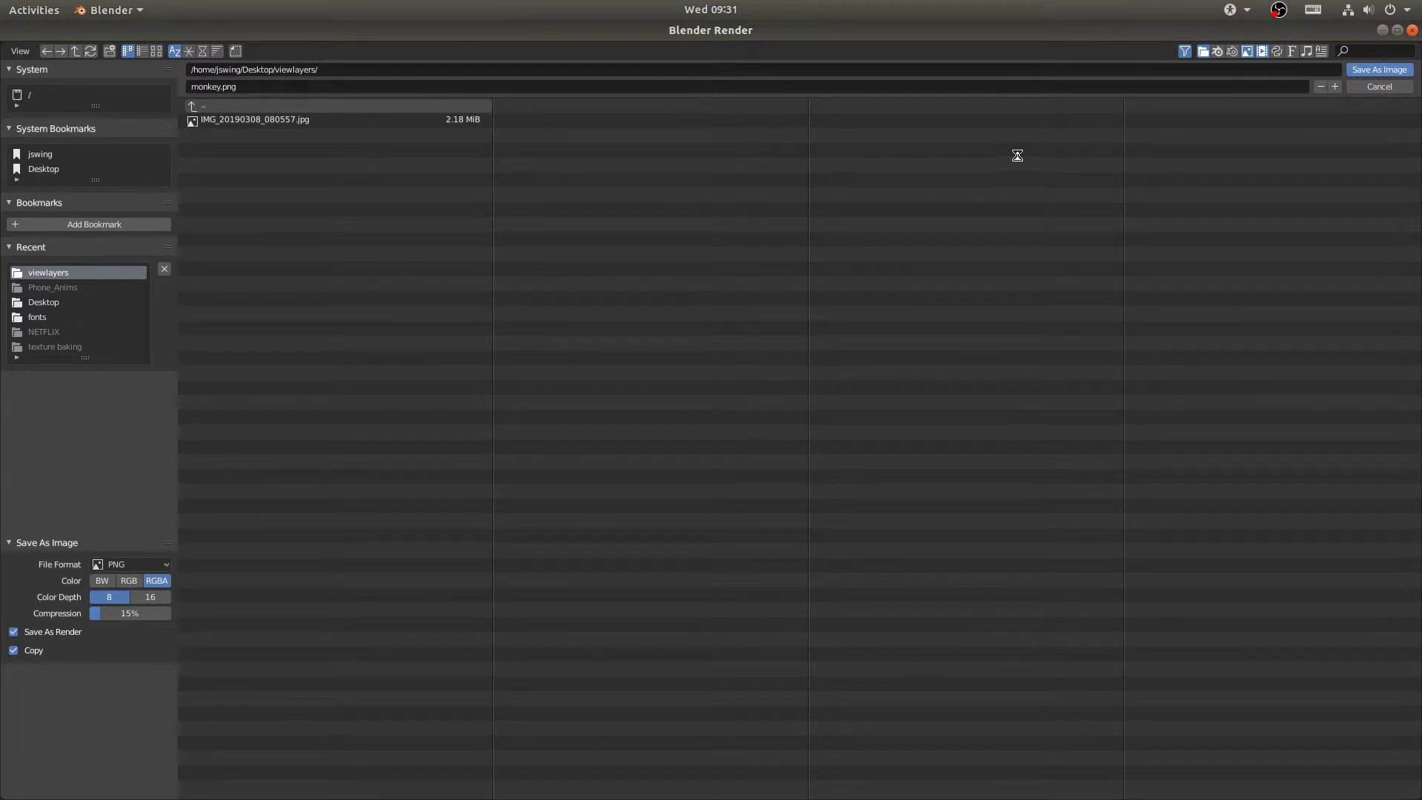
{"action": "key", "text": "Return"}
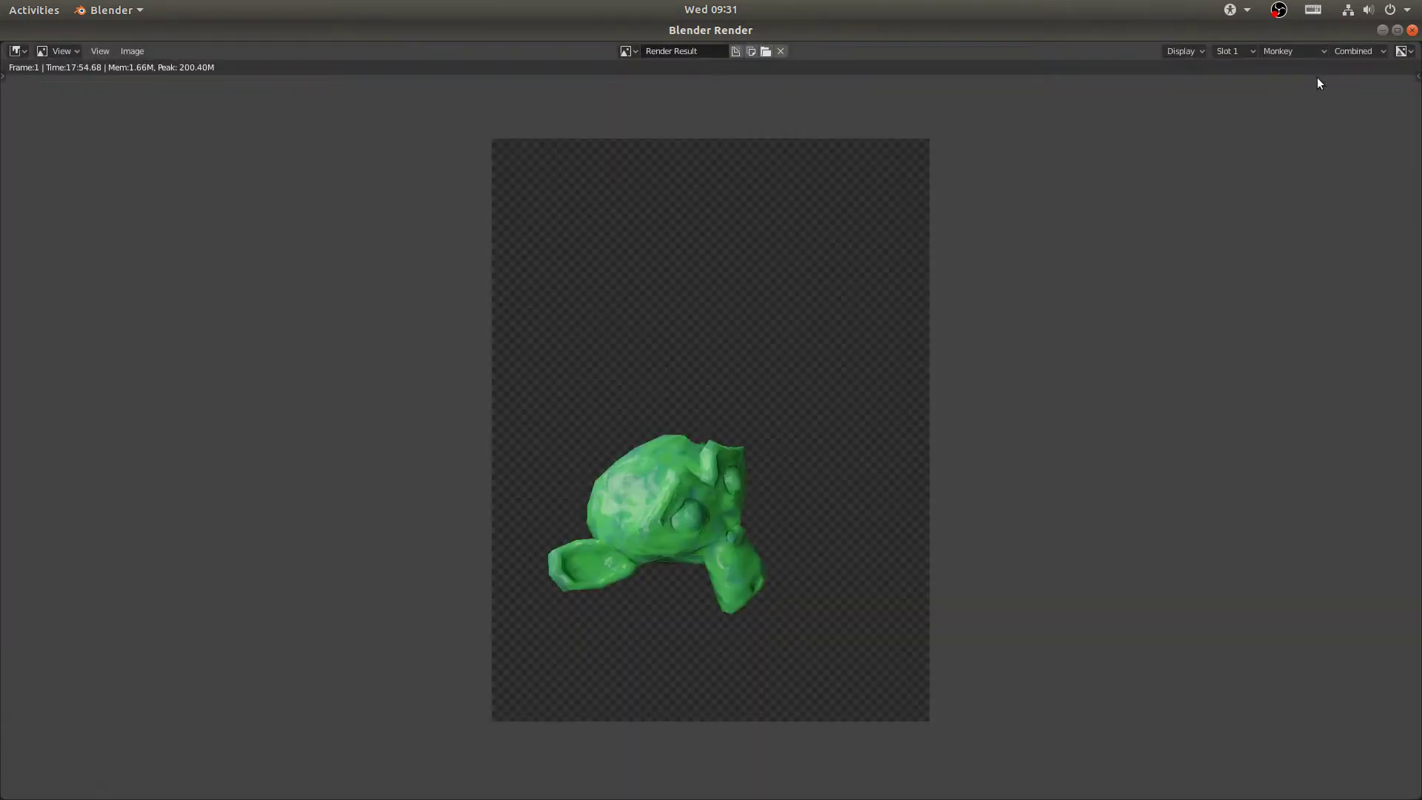
Step: Show the Ground_Plane layer of the render result and save it as ground_plane.png in the viewlayers folder
{"action": "left_click", "coordinate": [1290, 51]}
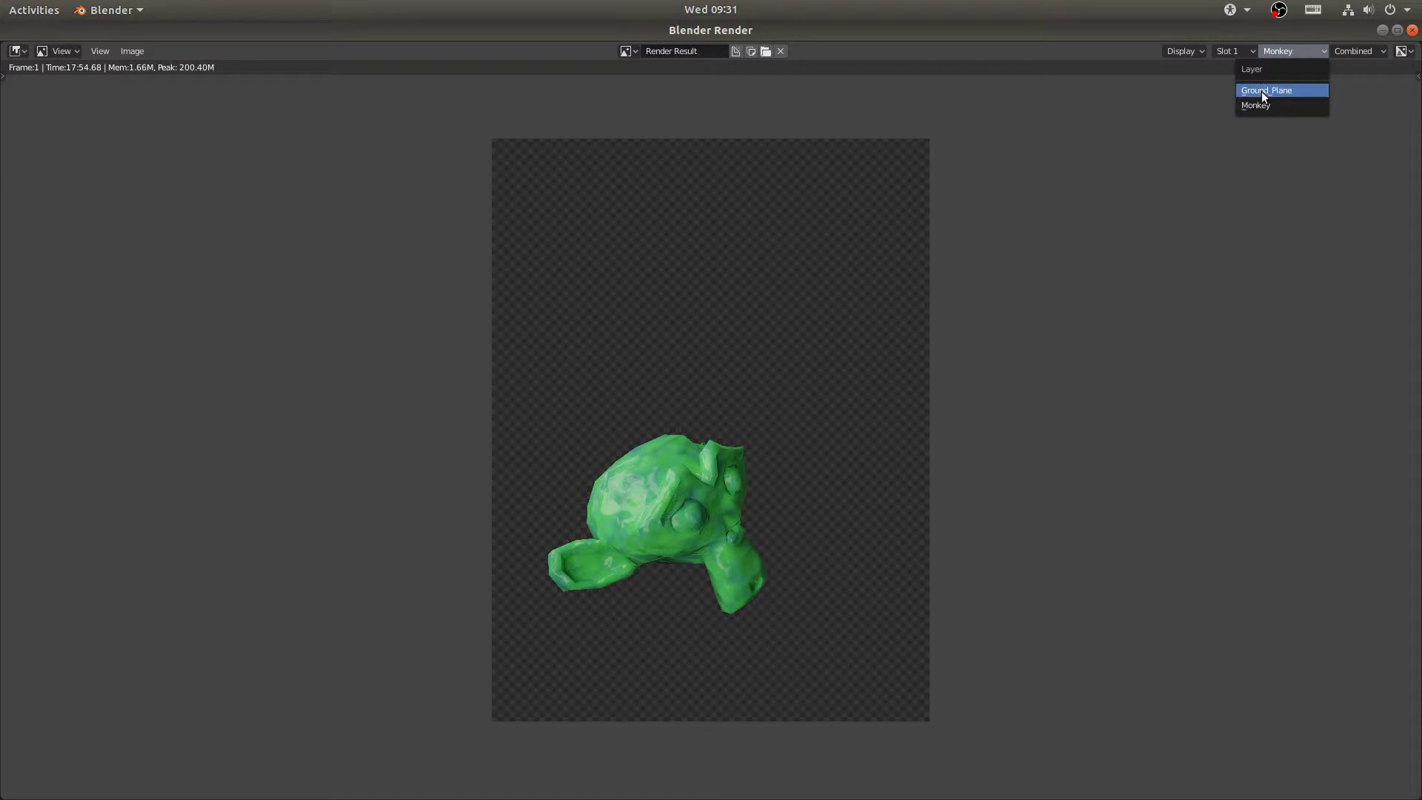
{"action": "key", "text": "Return"}
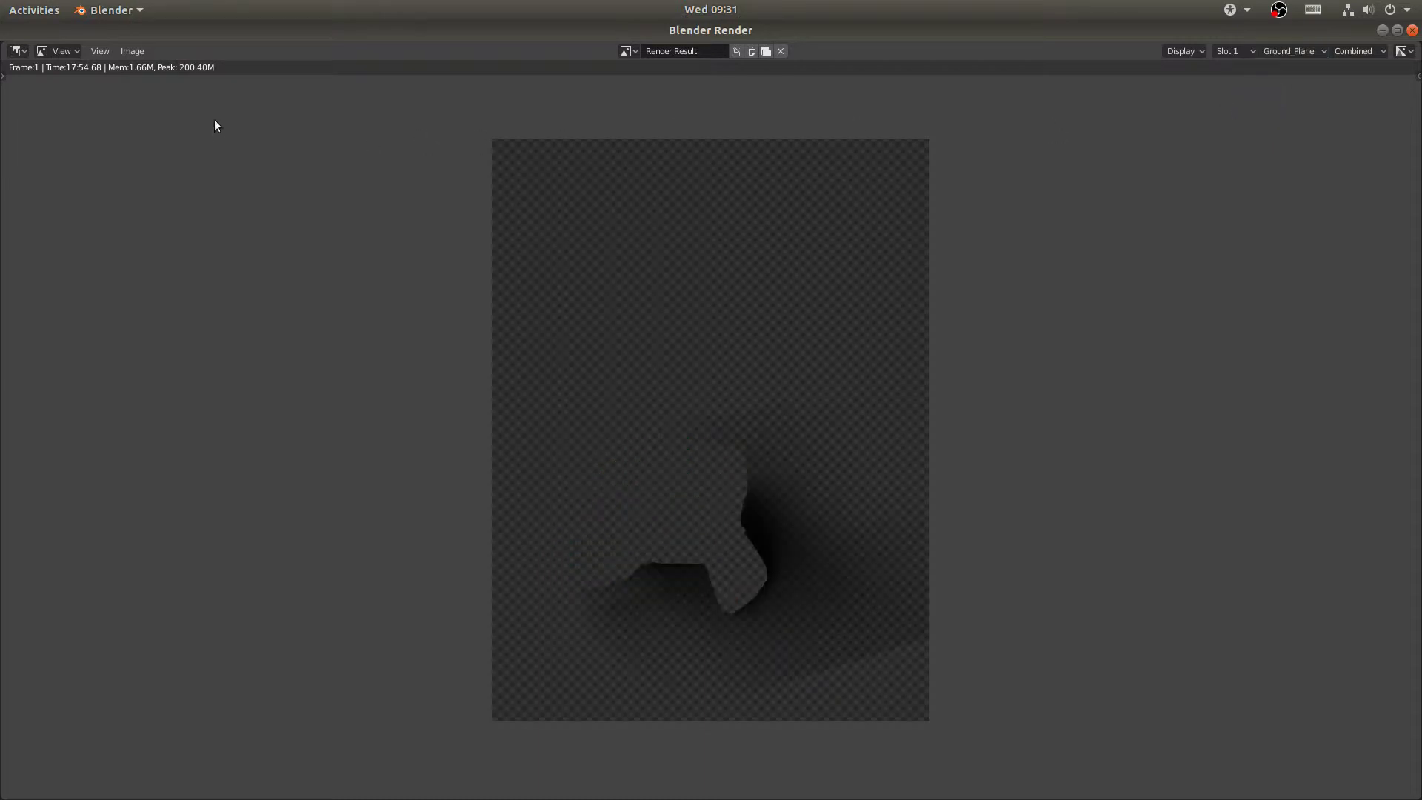
{"action": "left_click", "coordinate": [126, 49]}
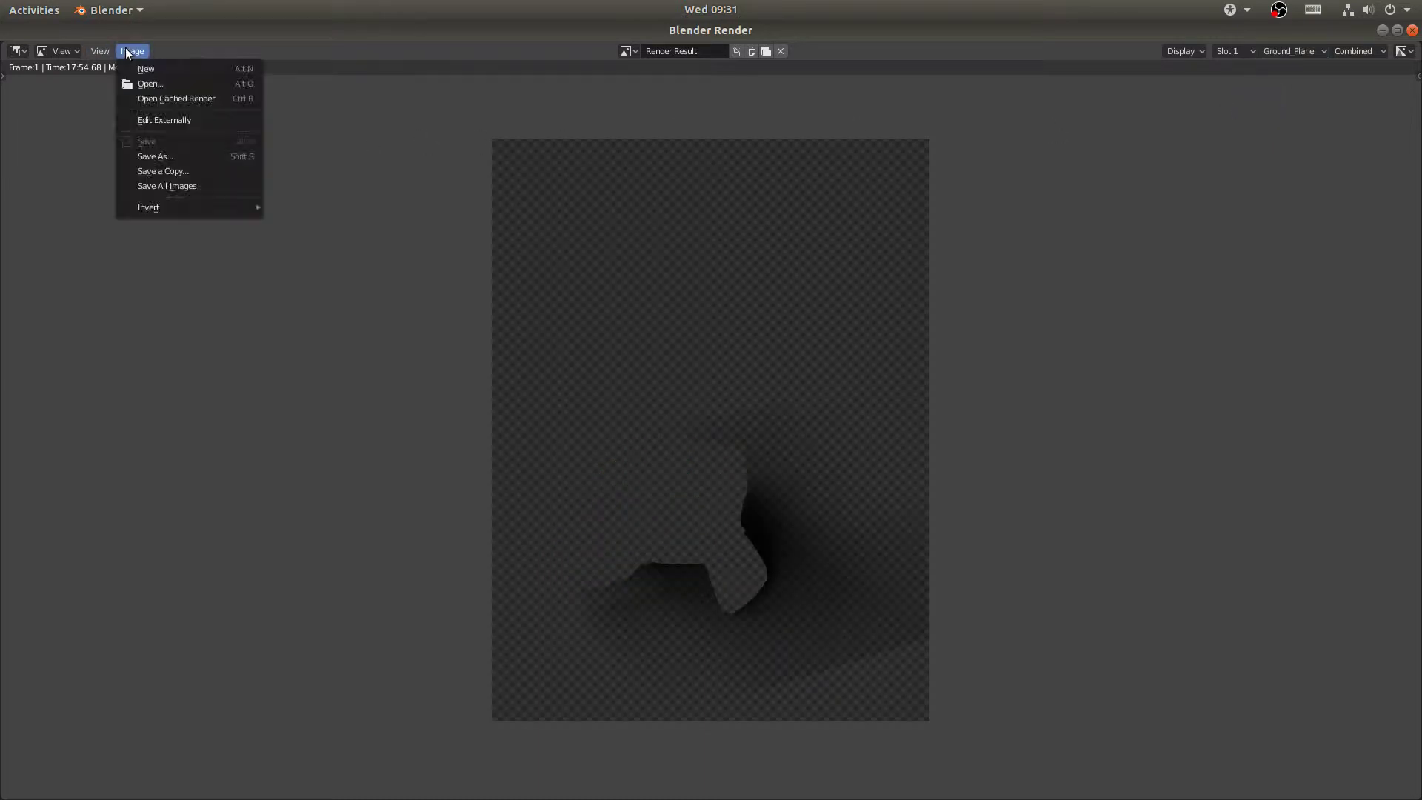
{"action": "left_click", "coordinate": [161, 156]}
{"action": "left_click", "coordinate": [207, 87]}
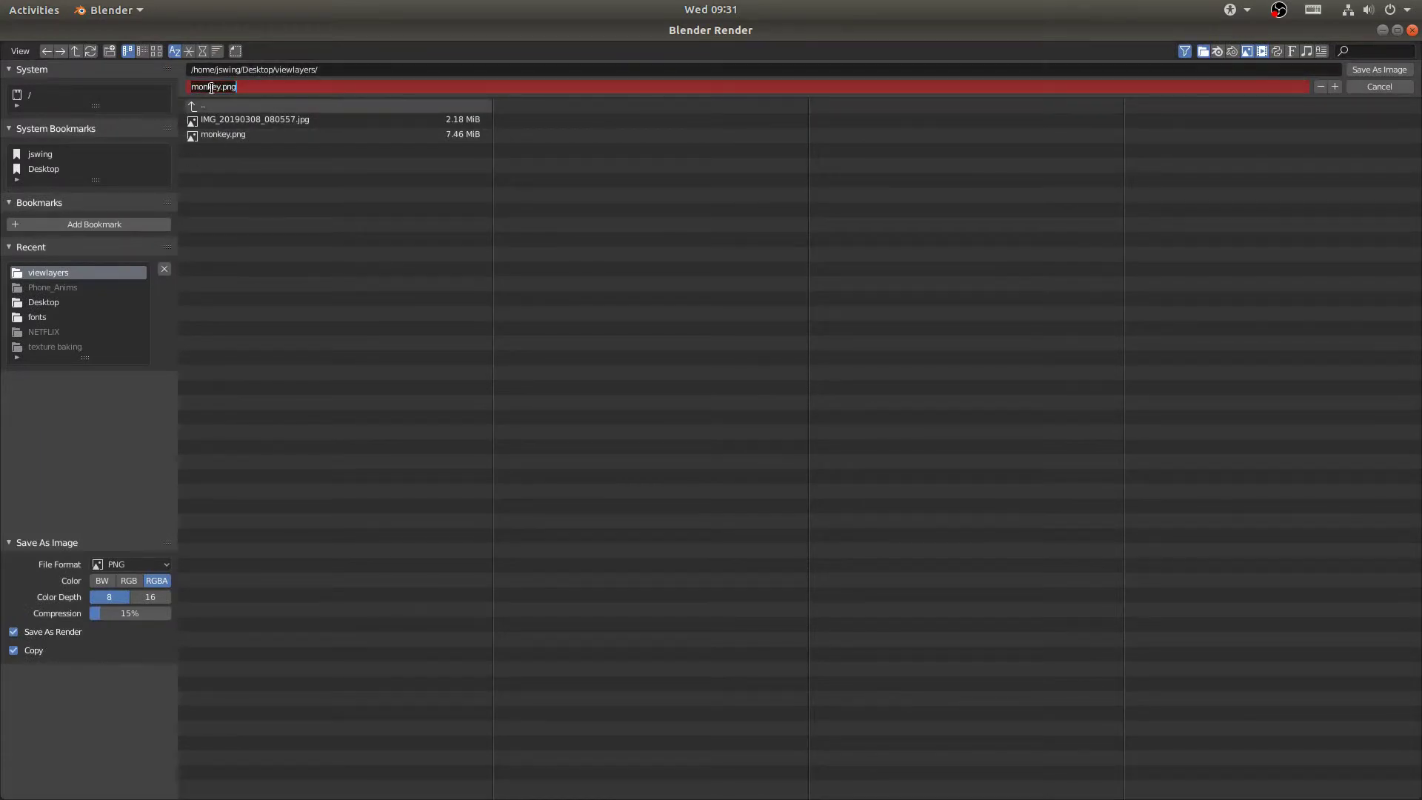
{"action": "type", "text": "ground)plane"}
{"action": "key", "text": "BackSpace"}
{"action": "type", "text": "_"}
{"action": "left_click", "coordinate": [1365, 69]}
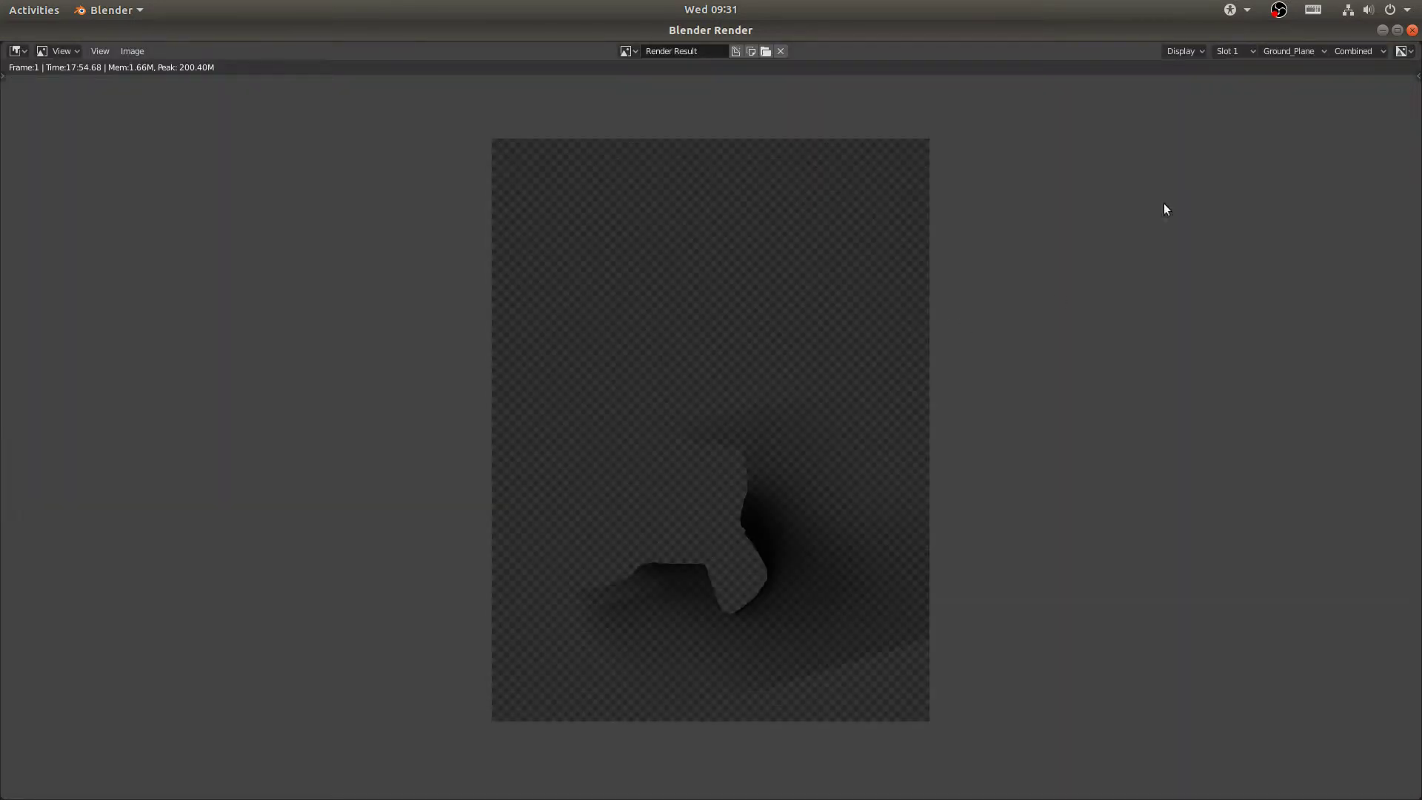
Step: Close the render window and turn the 3D viewport into an Image Editor
{"action": "left_click", "coordinate": [1412, 29]}
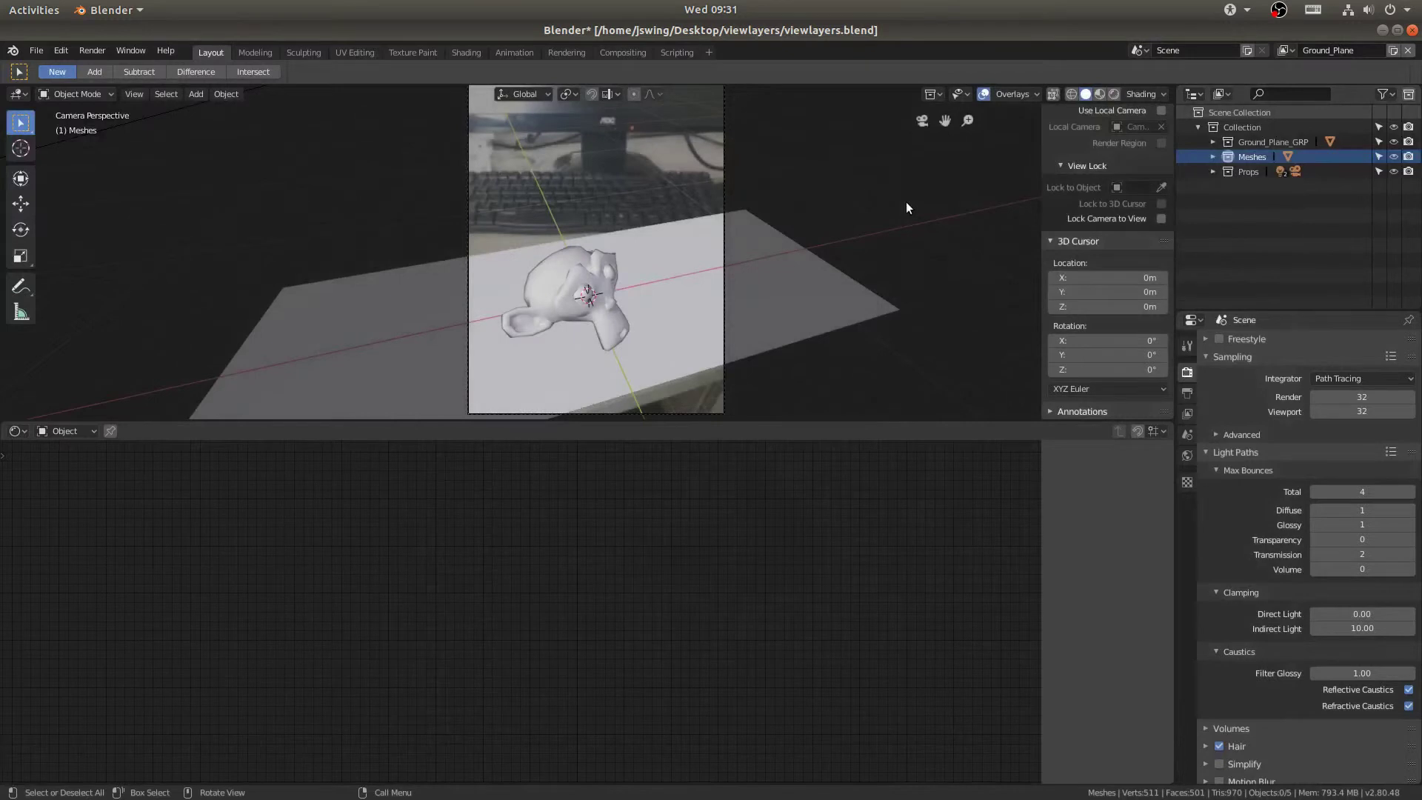
{"action": "left_click", "coordinate": [42, 94]}
{"action": "left_click", "coordinate": [18, 95]}
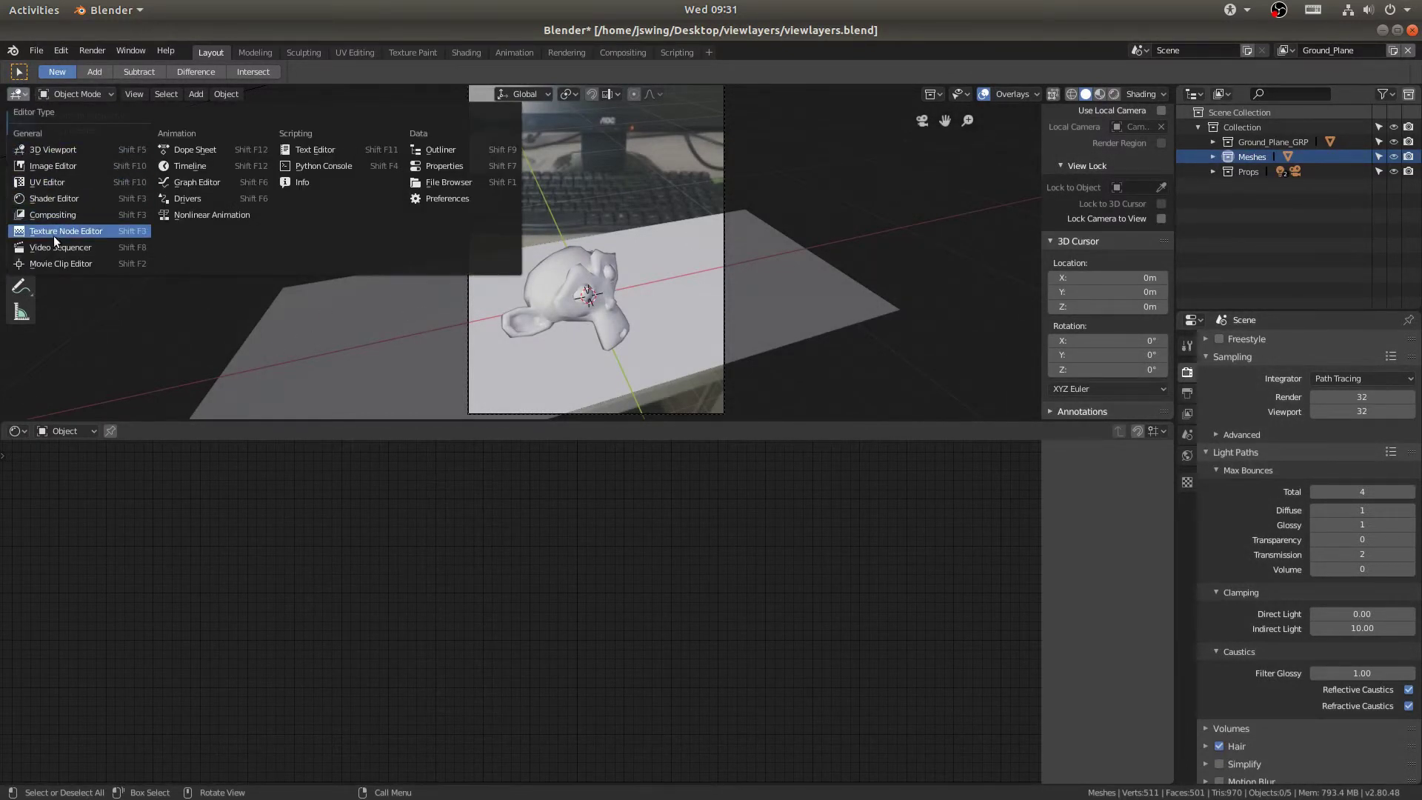
{"action": "left_click", "coordinate": [47, 164]}
{"action": "left_click", "coordinate": [525, 96]}
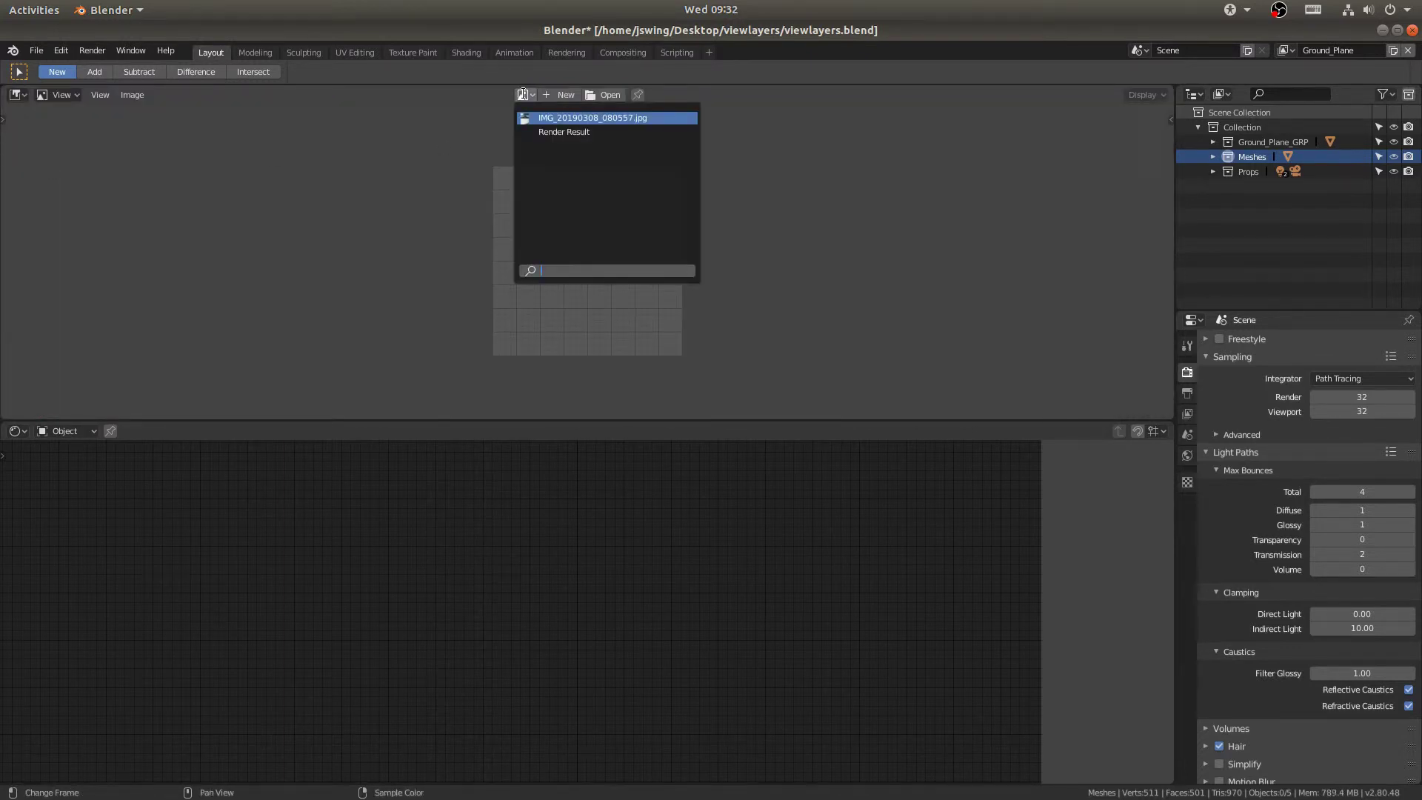
{"action": "left_click", "coordinate": [523, 94]}
{"action": "left_click", "coordinate": [523, 94]}
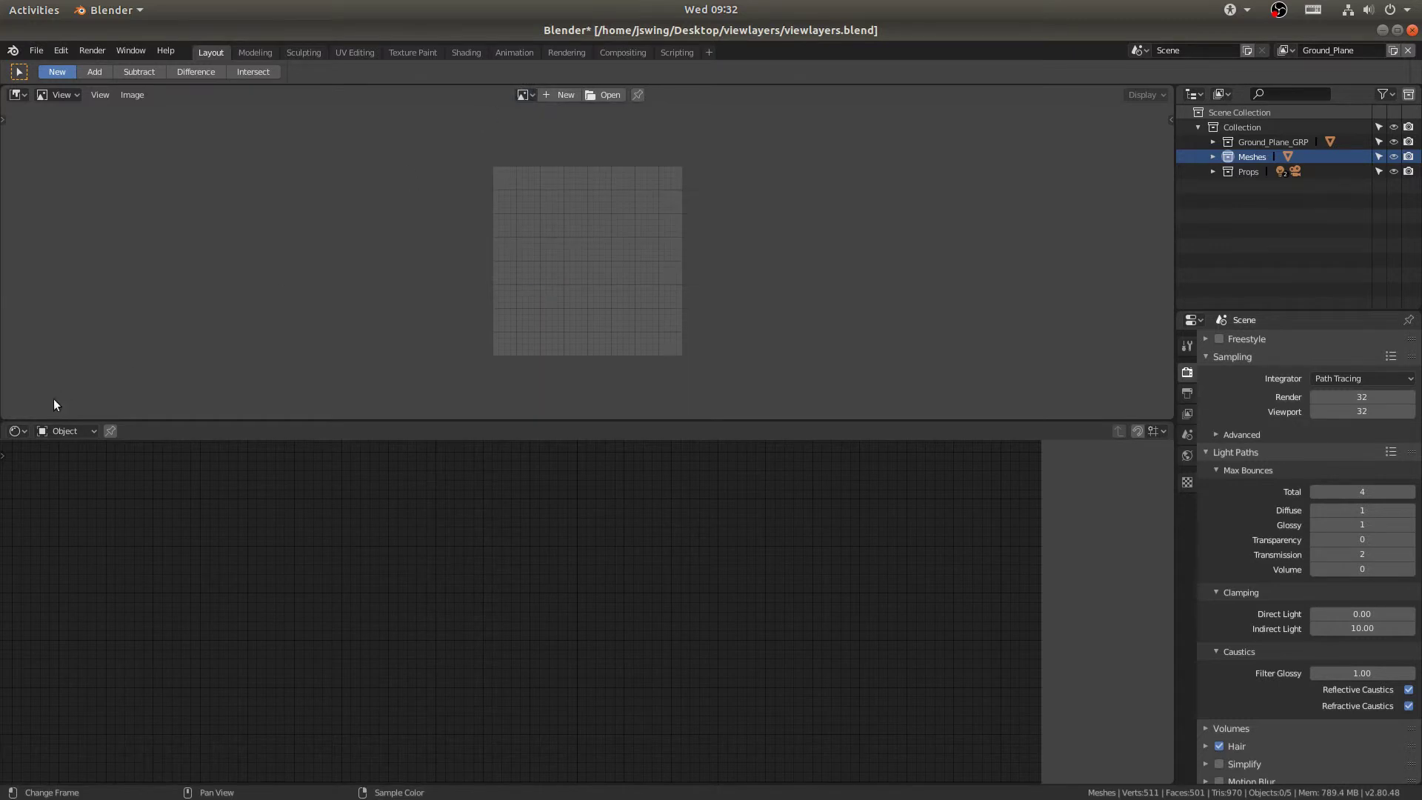
Step: Change the shader editor to the Compositing editor, enable Use Nodes, and spread the Render Layers and Composite nodes apart
{"action": "left_click", "coordinate": [18, 431]}
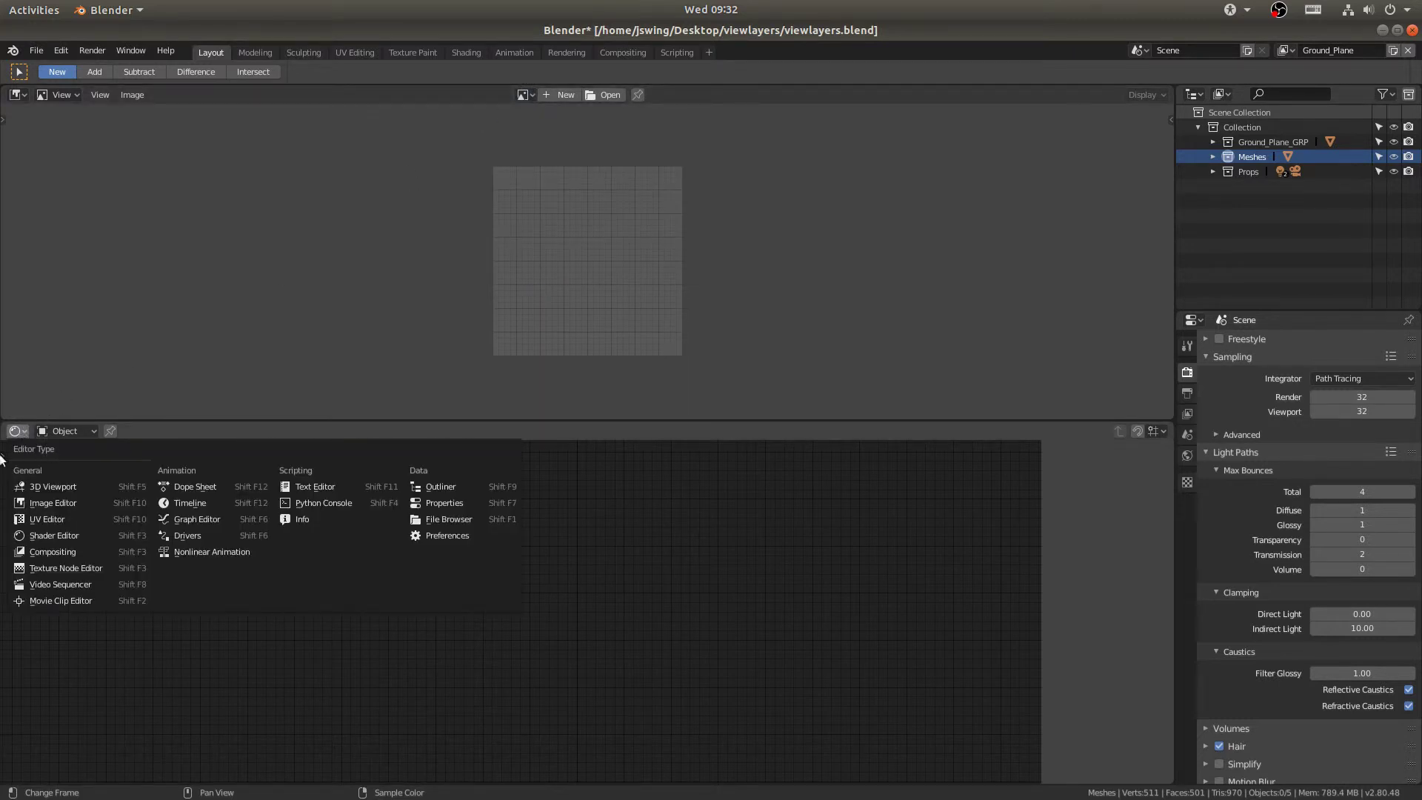
{"action": "left_click", "coordinate": [47, 553]}
{"action": "left_click", "coordinate": [185, 430]}
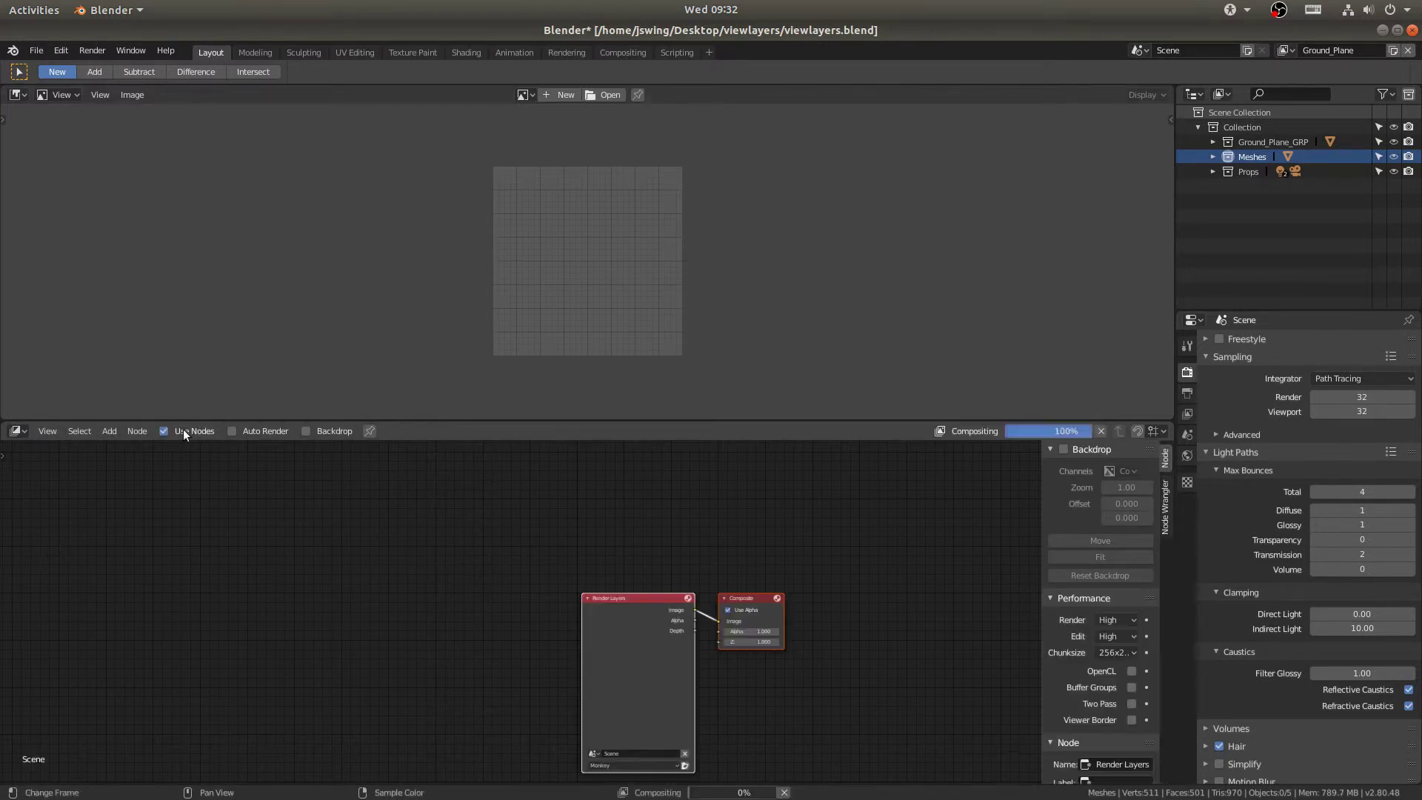
{"action": "key", "text": "g"}
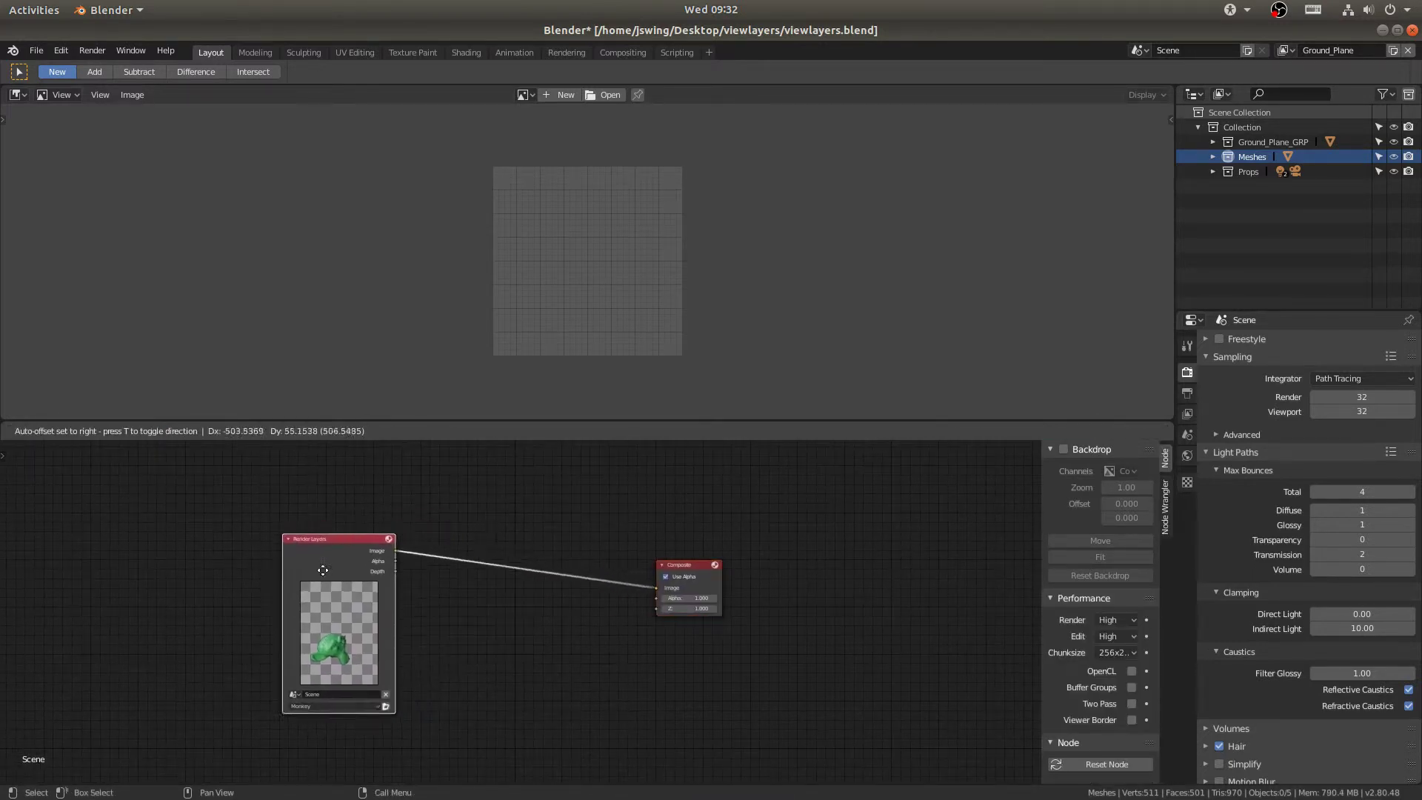
{"action": "left_click", "coordinate": [388, 638]}
{"action": "left_click_drag", "start_coordinate": [686, 565], "coordinate": [714, 568]}
Step: Add a Viewer node above the Composite node and display the Viewer Node image in the Image Editor
{"action": "key", "text": "shift+a"}
{"action": "left_click", "coordinate": [637, 545]}
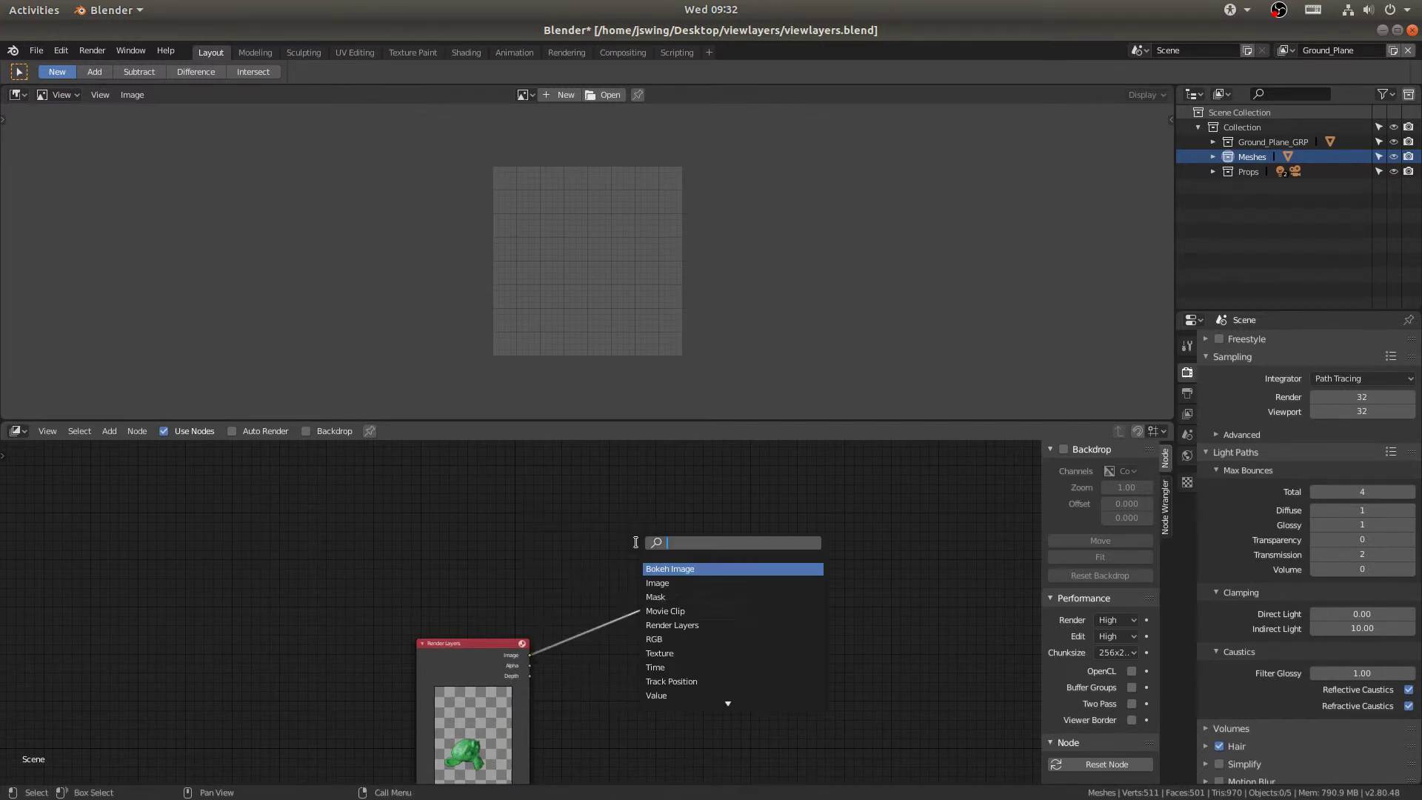
{"action": "type", "text": "view"}
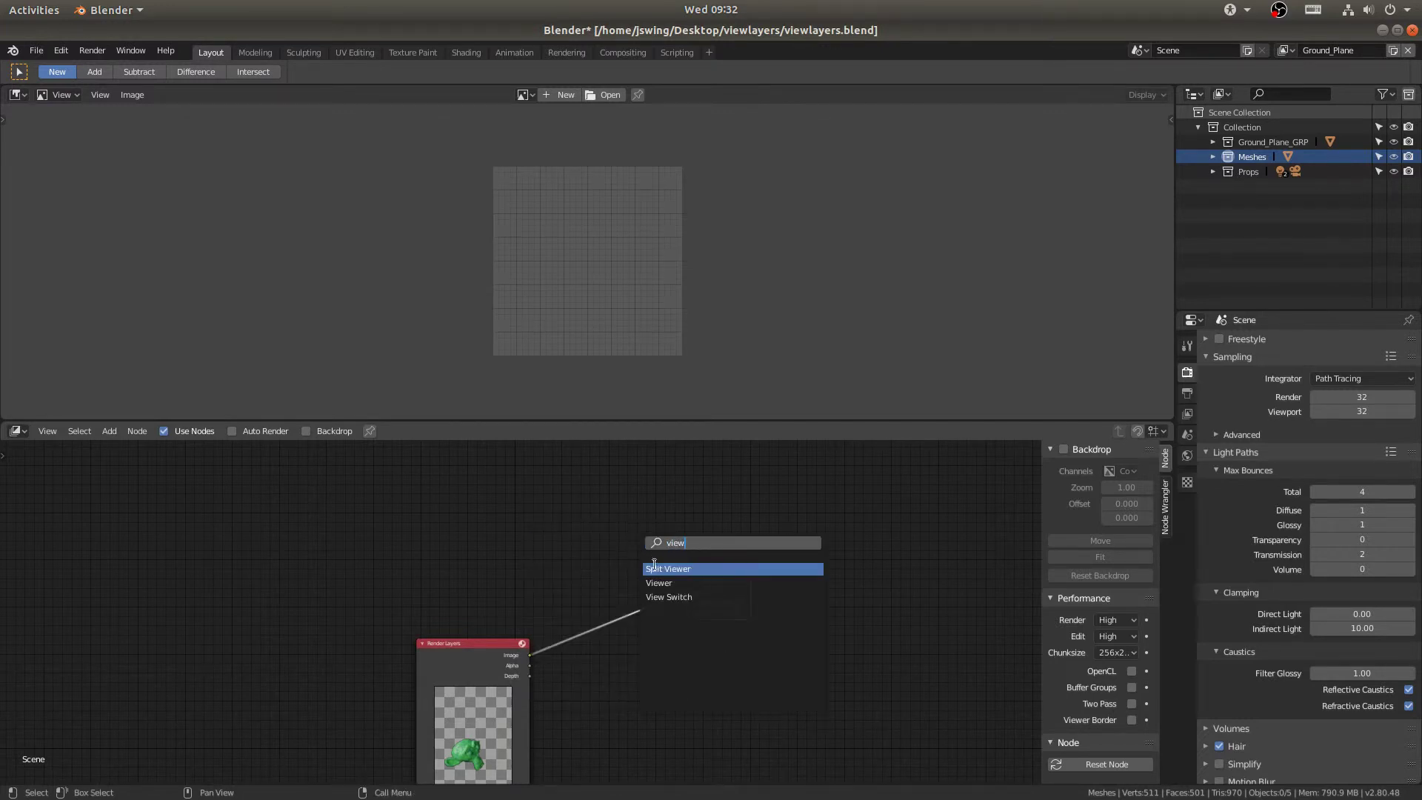
{"action": "left_click", "coordinate": [659, 582]}
{"action": "left_click", "coordinate": [712, 523]}
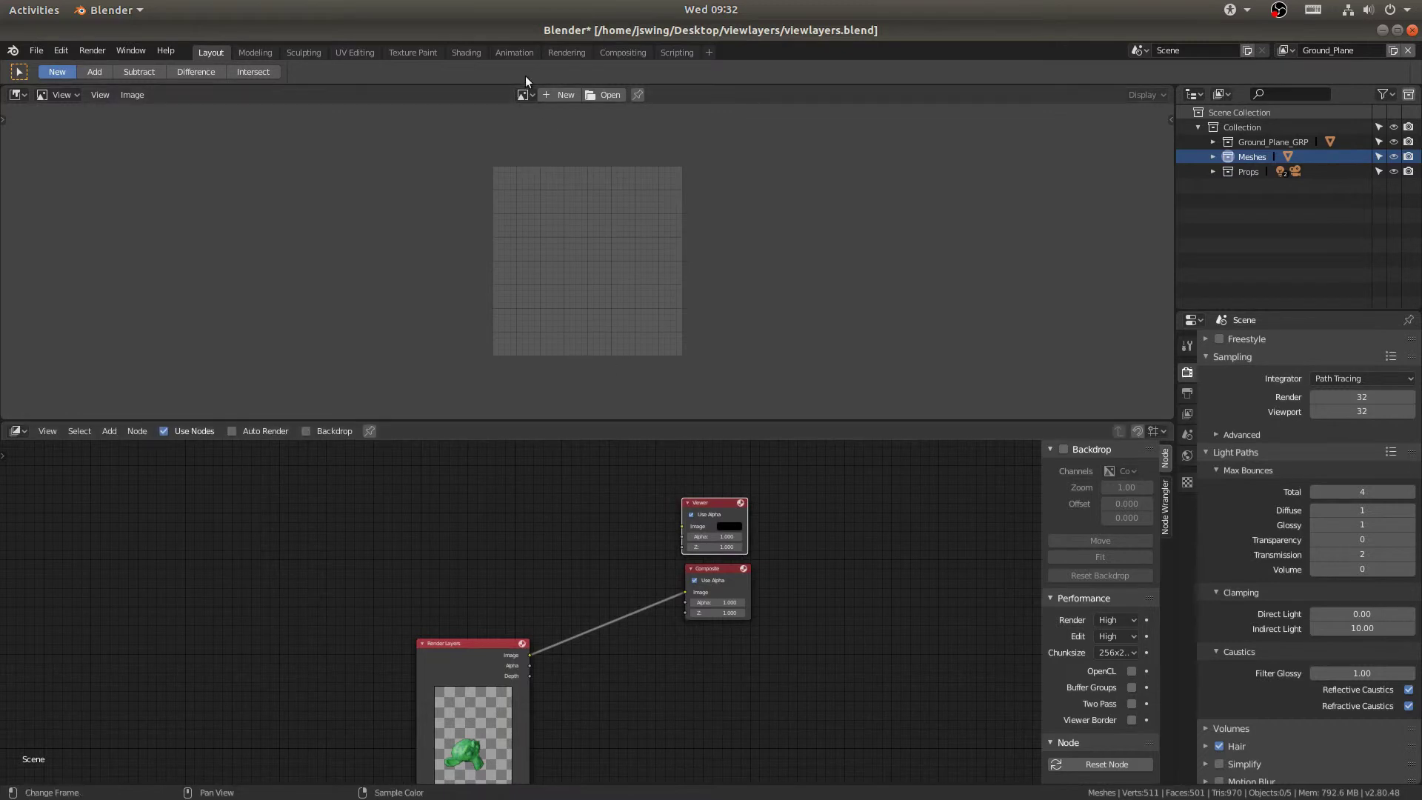
{"action": "left_click", "coordinate": [524, 94]}
{"action": "left_click", "coordinate": [555, 143]}
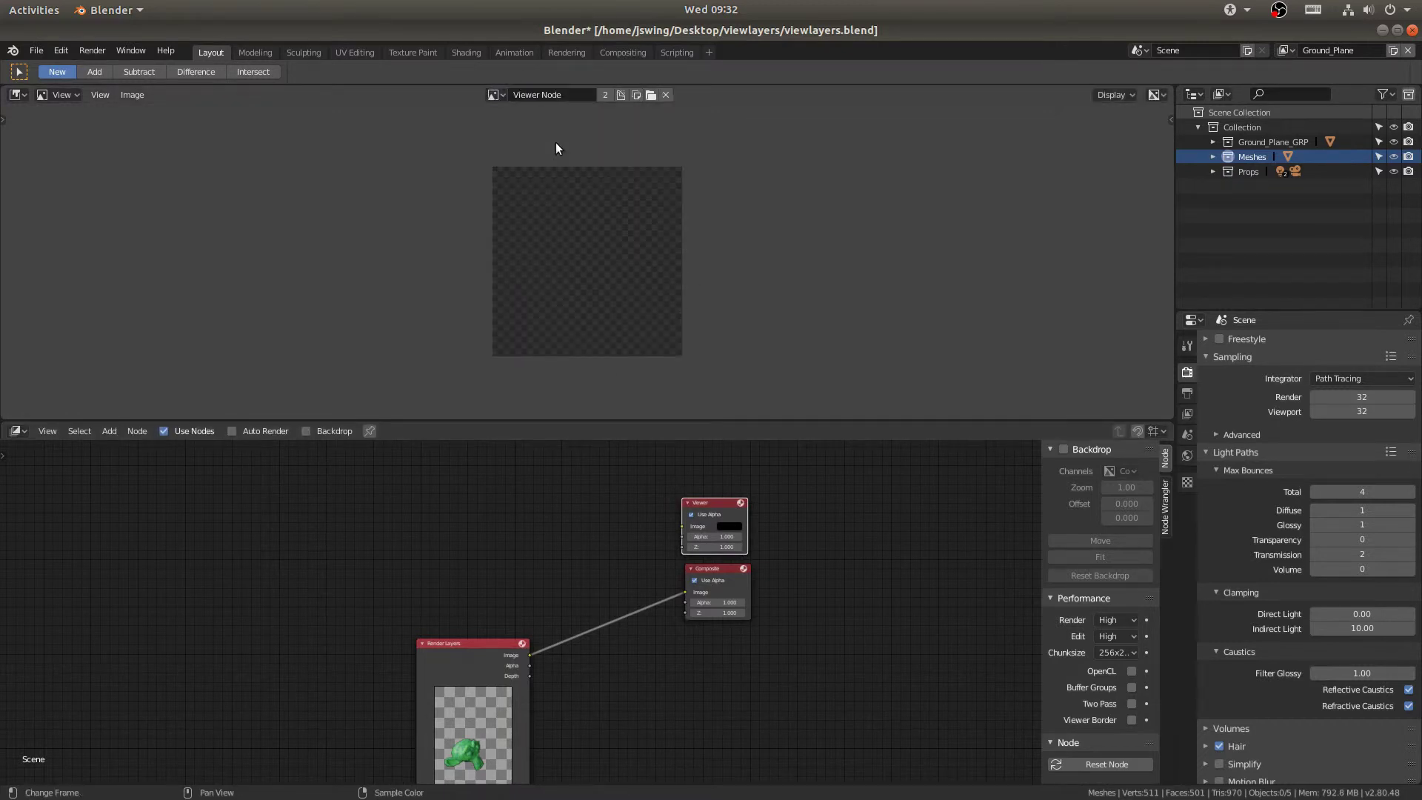
Step: Add an empty Image node well to the left of the Render Layers node
{"action": "middle_click_drag", "start_coordinate": [499, 580], "coordinate": [731, 567]}
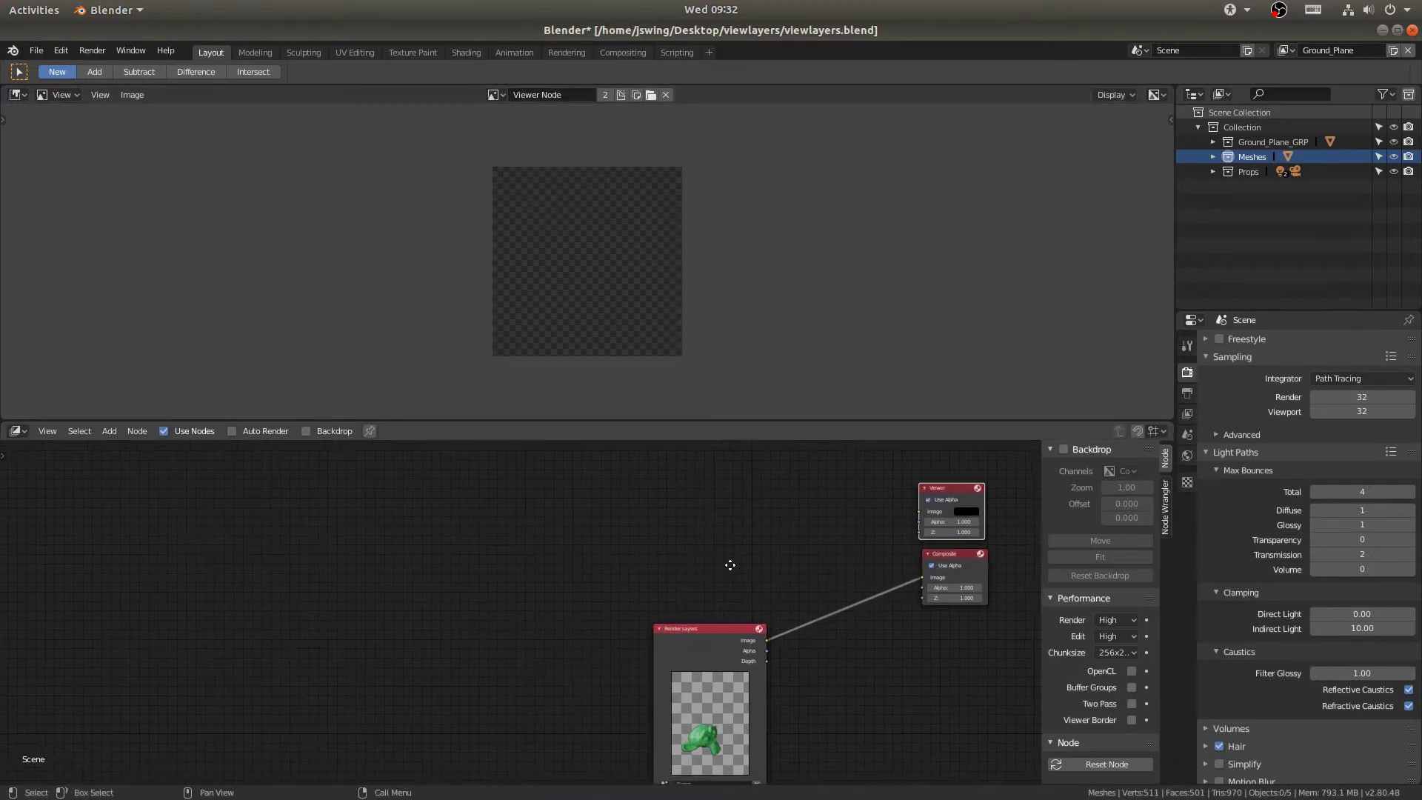
{"action": "key", "text": "shift+a"}
{"action": "left_click", "coordinate": [328, 559]}
{"action": "type", "text": "ima"}
{"action": "left_click", "coordinate": [350, 600]}
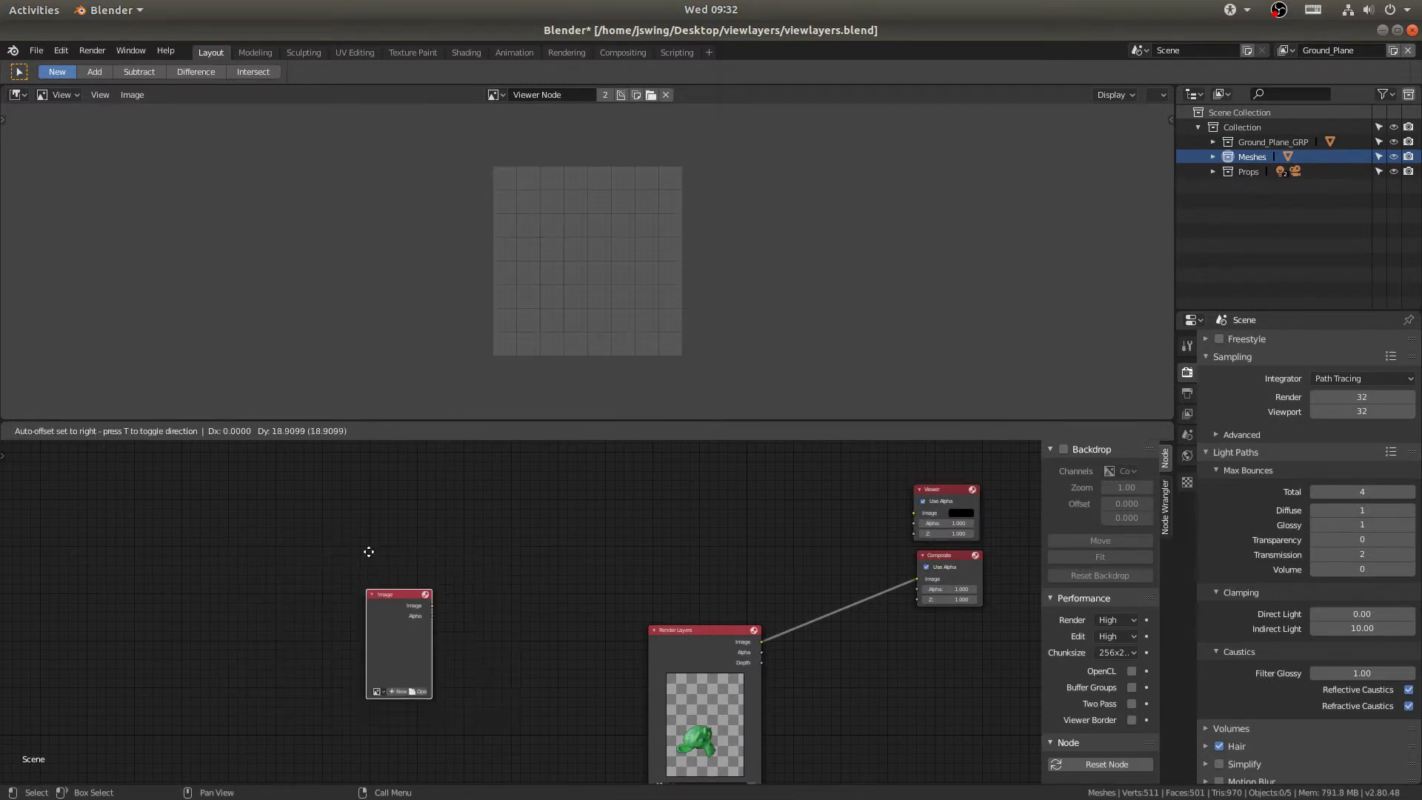
{"action": "left_click", "coordinate": [414, 533]}
{"action": "middle_click_drag", "start_coordinate": [413, 538], "coordinate": [422, 481]}
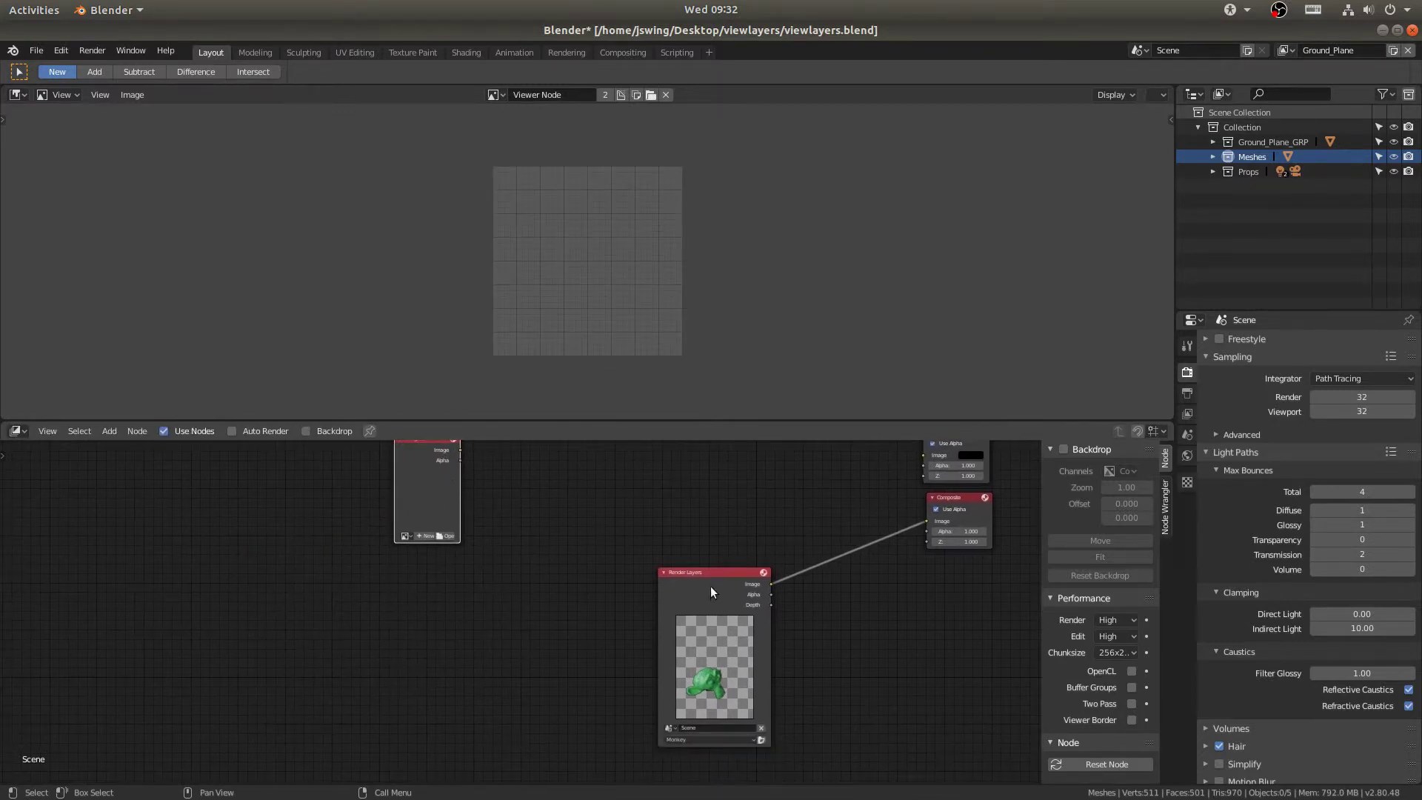
Step: Move the Image node up and delete the Render Layers node
{"action": "left_click_drag", "start_coordinate": [709, 588], "coordinate": [709, 572]}
{"action": "left_click", "coordinate": [696, 723]}
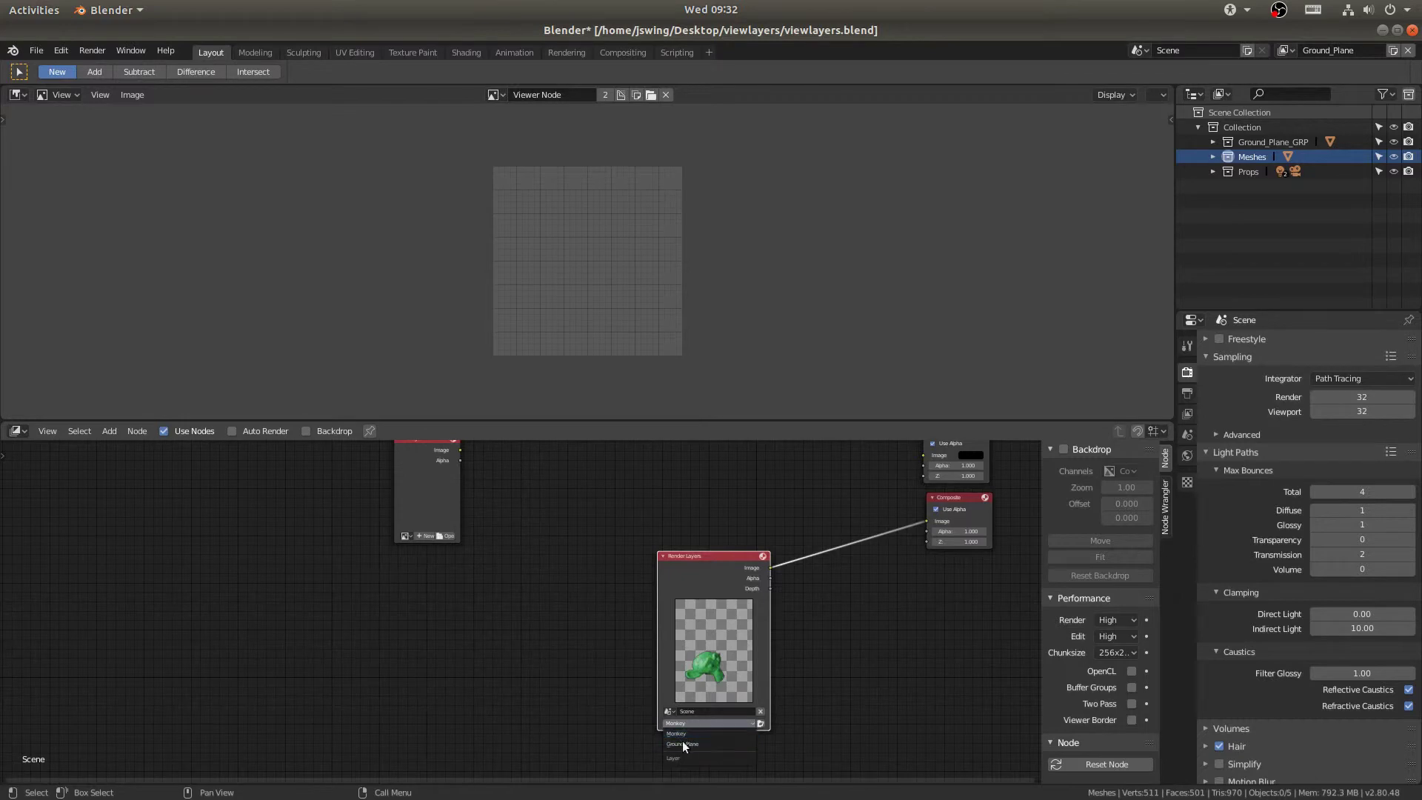
{"action": "middle_click_drag", "start_coordinate": [526, 606], "coordinate": [578, 706]}
{"action": "left_click_drag", "start_coordinate": [464, 544], "coordinate": [478, 489]}
{"action": "left_click", "coordinate": [781, 671]}
{"action": "key", "text": "x"}
Step: Duplicate the empty Image node twice, stacking the three Image nodes in a column
{"action": "left_click", "coordinate": [478, 519]}
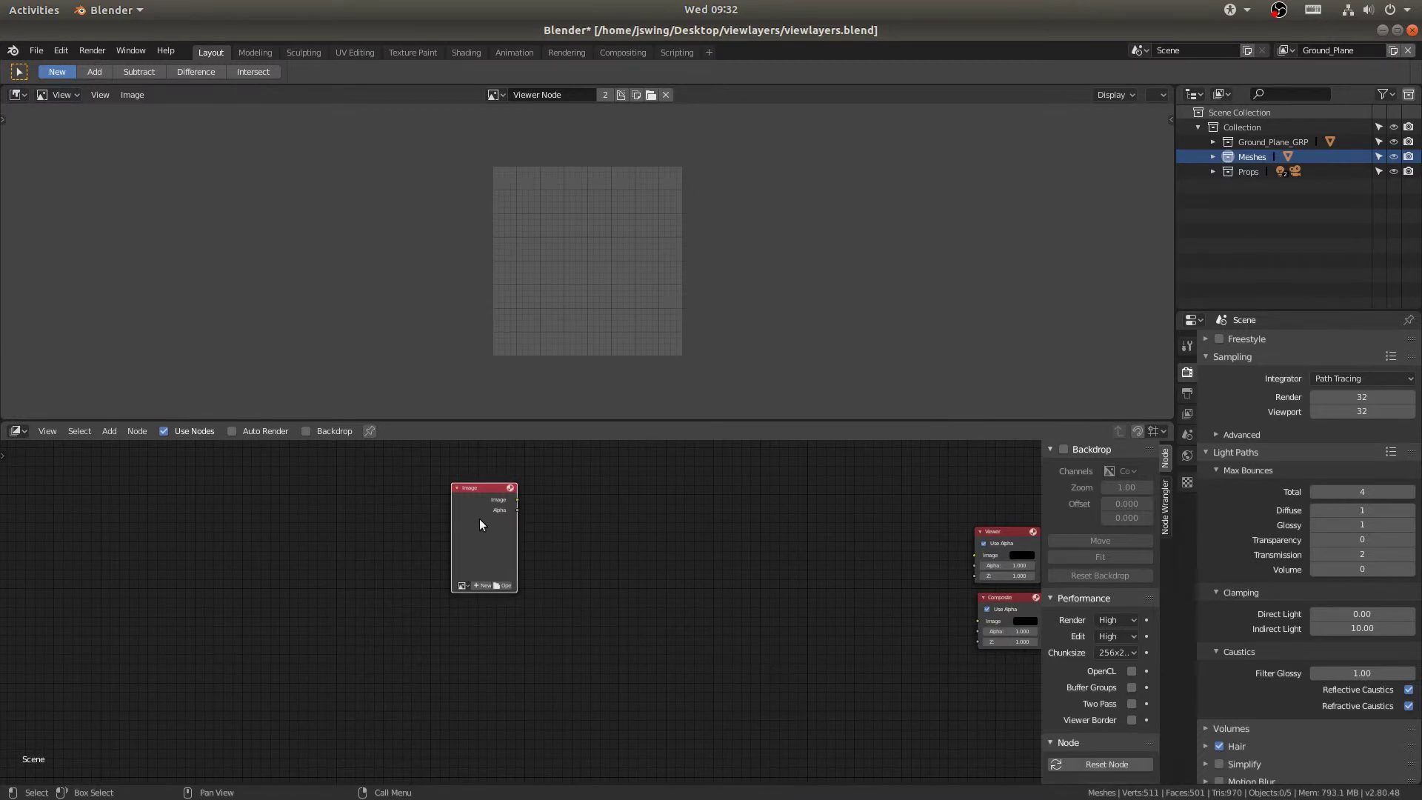
{"action": "key", "text": "shift+d"}
{"action": "left_click", "coordinate": [475, 635]}
{"action": "middle_click_drag", "start_coordinate": [475, 641], "coordinate": [483, 567]}
{"action": "key", "text": "shift+d"}
{"action": "left_click", "coordinate": [498, 700]}
Step: Load the photo IMG_20190308_080557.jpg into the lowest Image node and save the file
{"action": "left_click", "coordinate": [511, 743]}
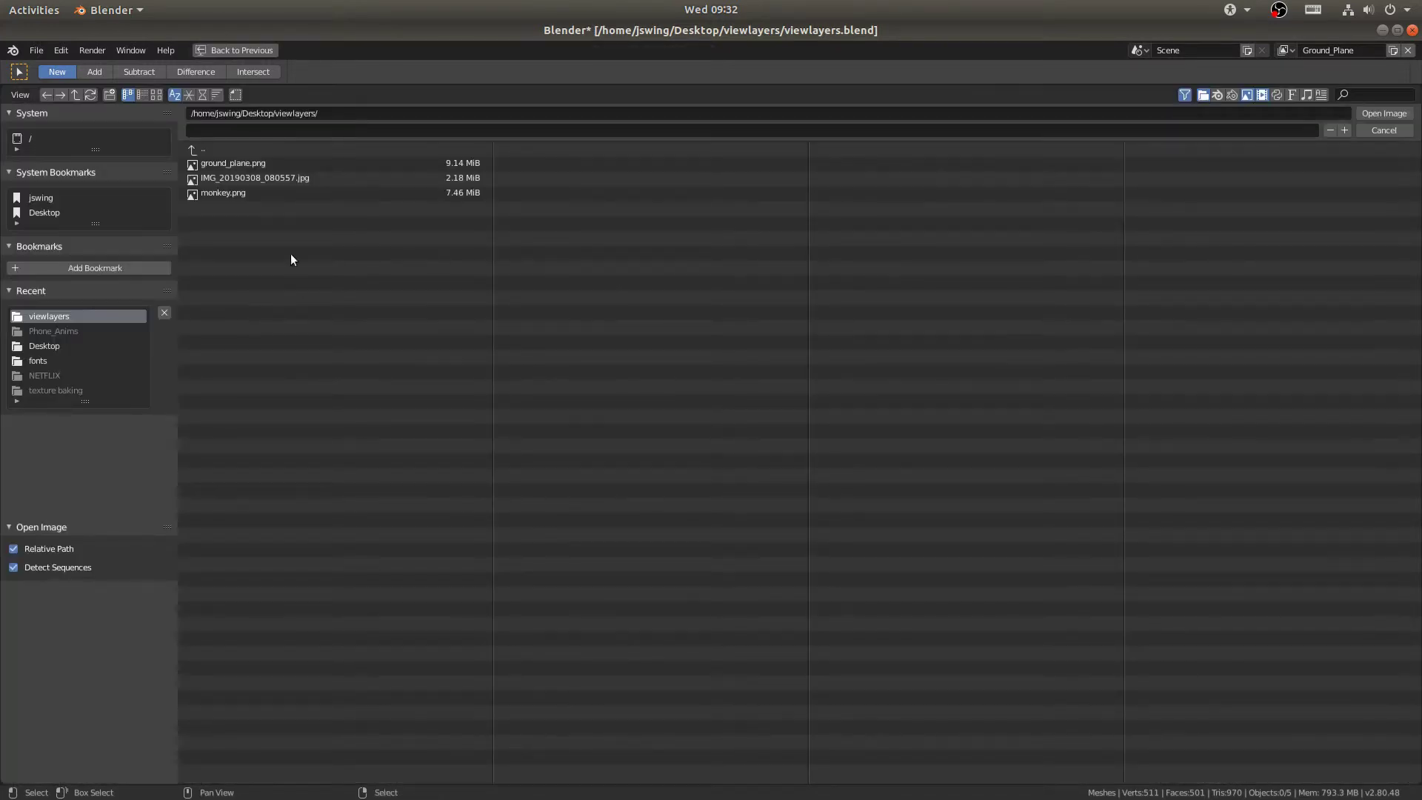
{"action": "left_click", "coordinate": [230, 178]}
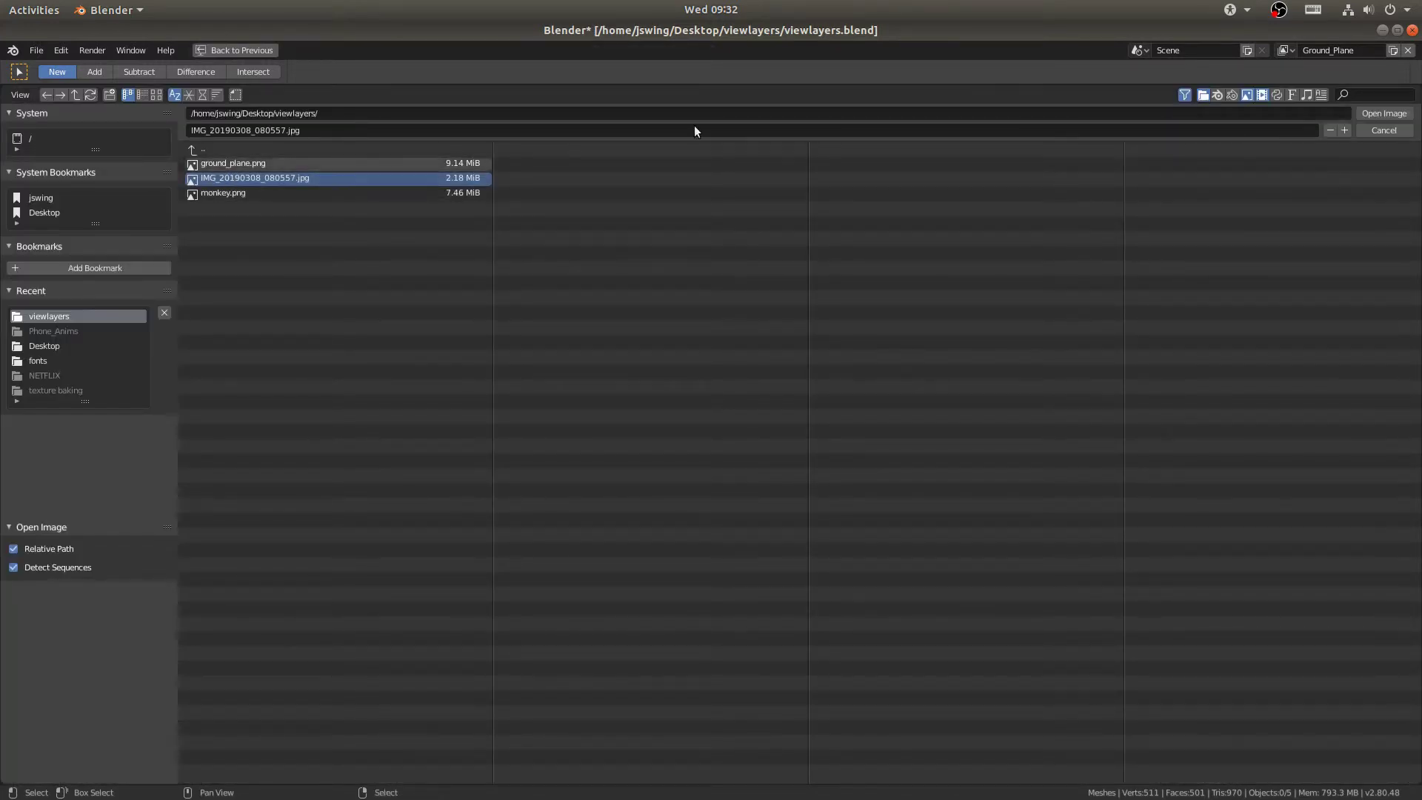
{"action": "left_click", "coordinate": [1384, 114]}
{"action": "key", "text": "ctrl+s"}
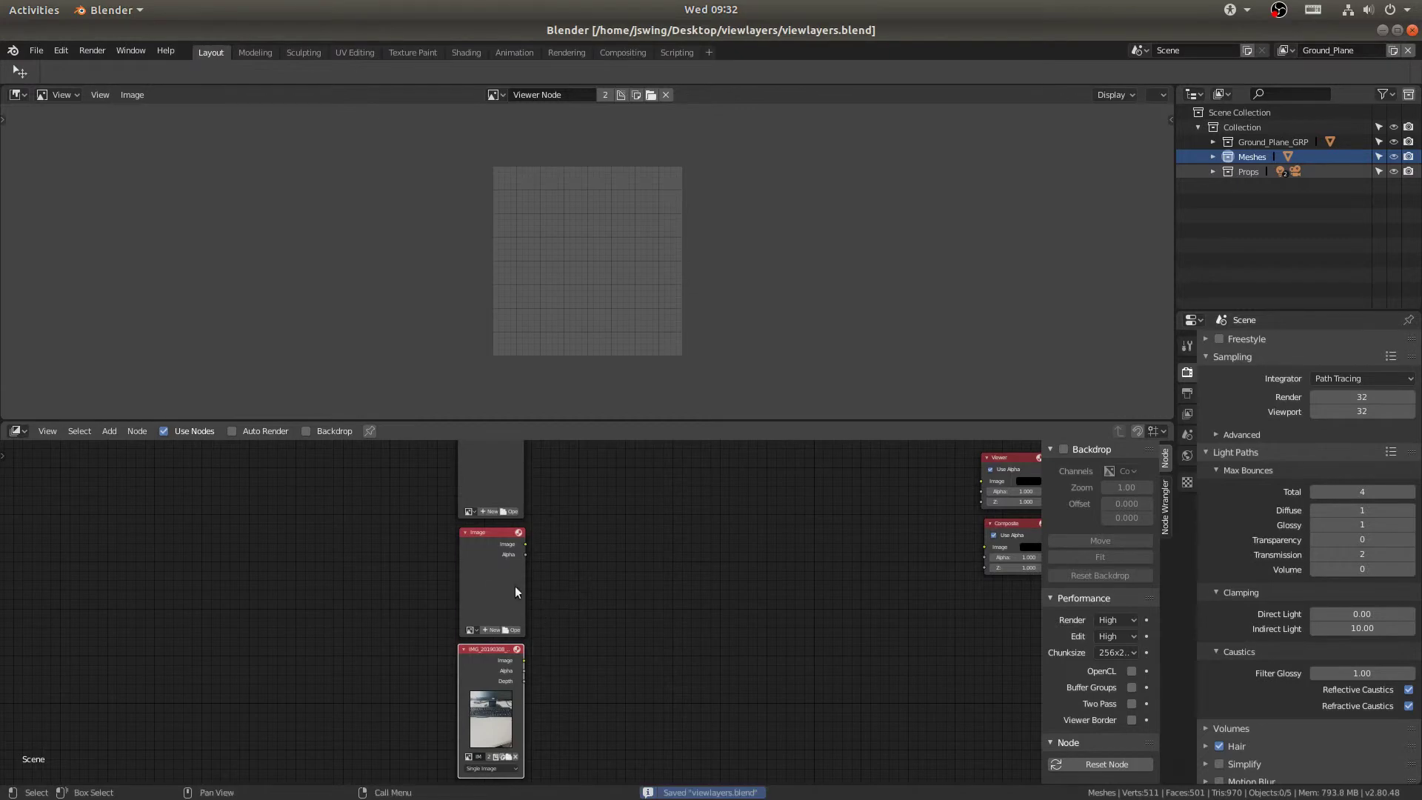
Step: Load ground_plane.png into the middle Image node and monkey.png into the uppermost Image node
{"action": "left_click", "coordinate": [512, 629]}
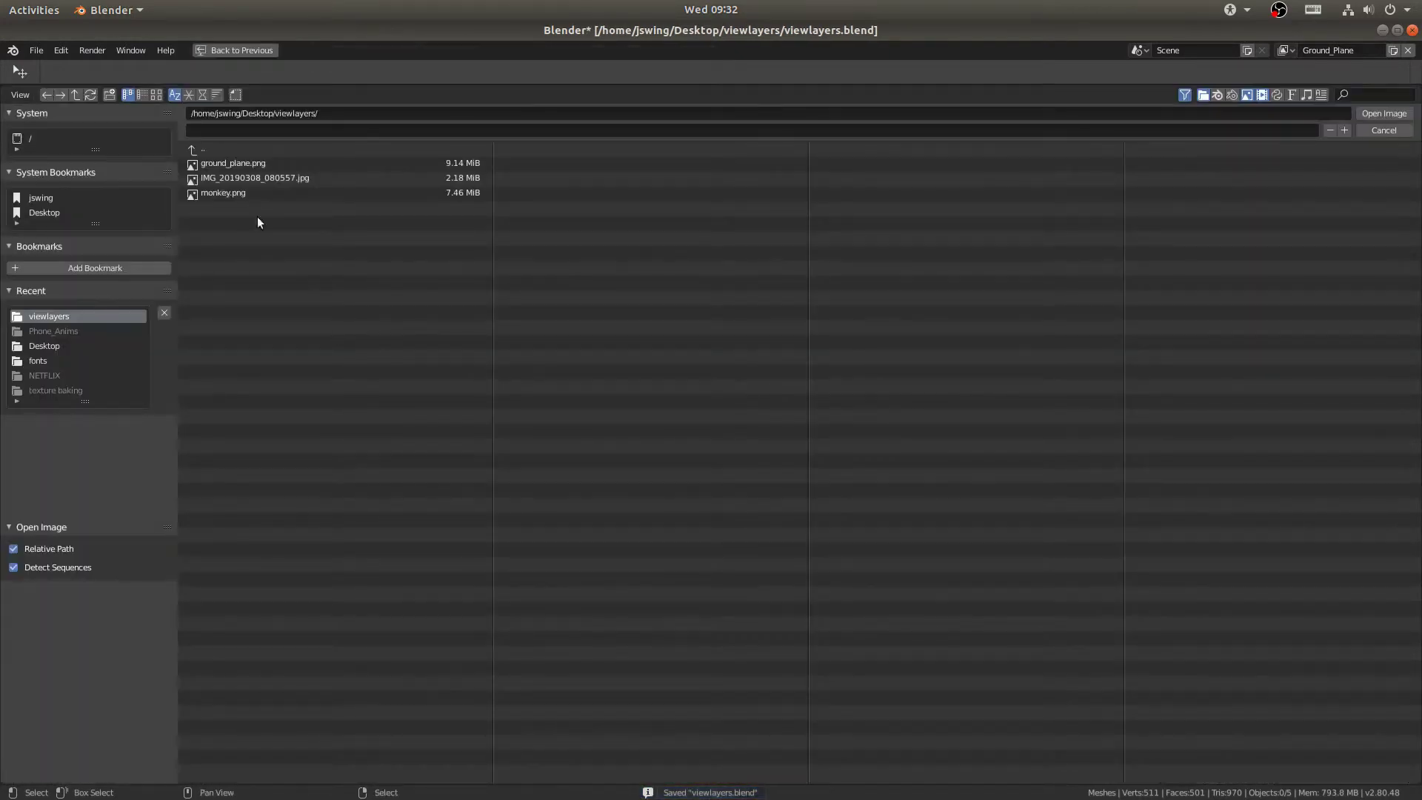
{"action": "left_click", "coordinate": [207, 166]}
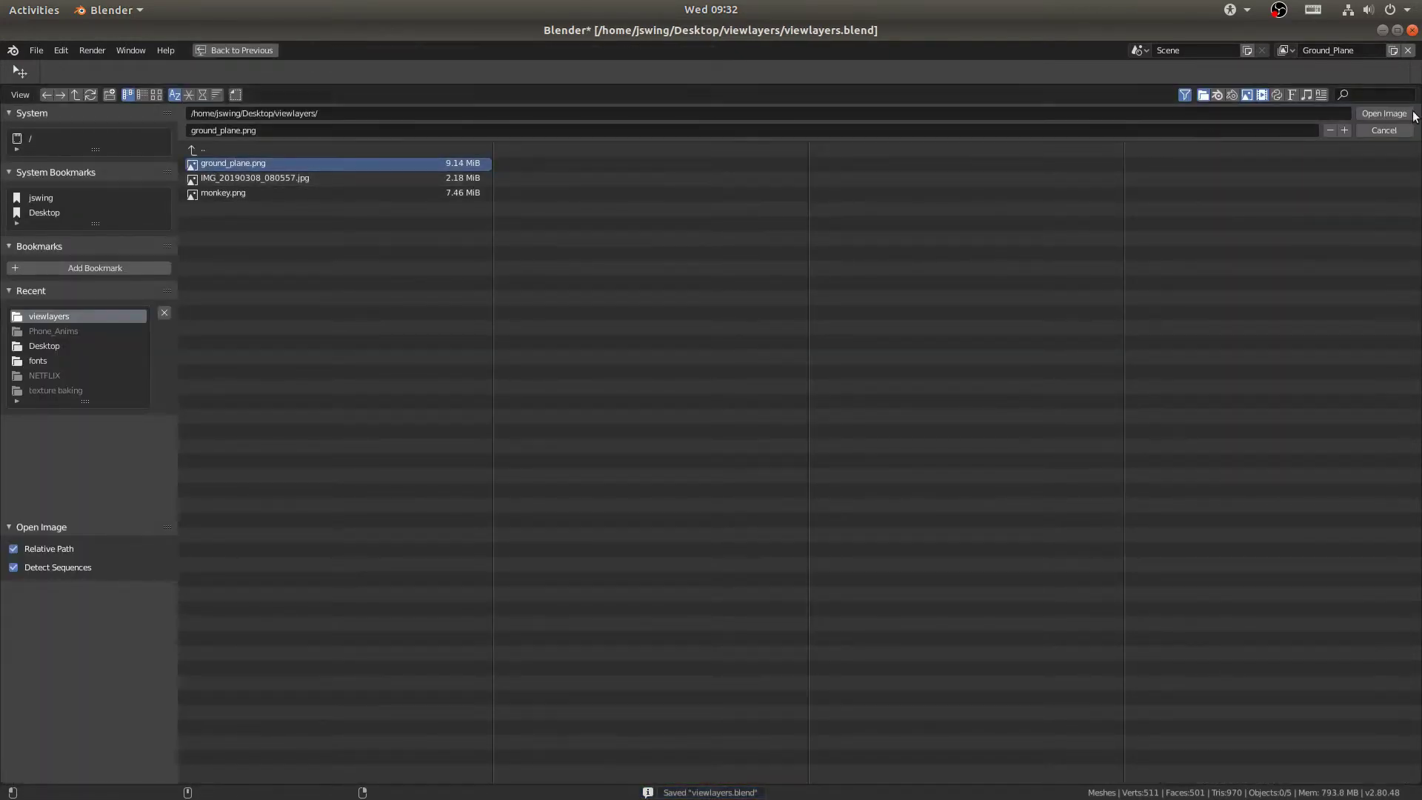
{"action": "key", "text": "Return"}
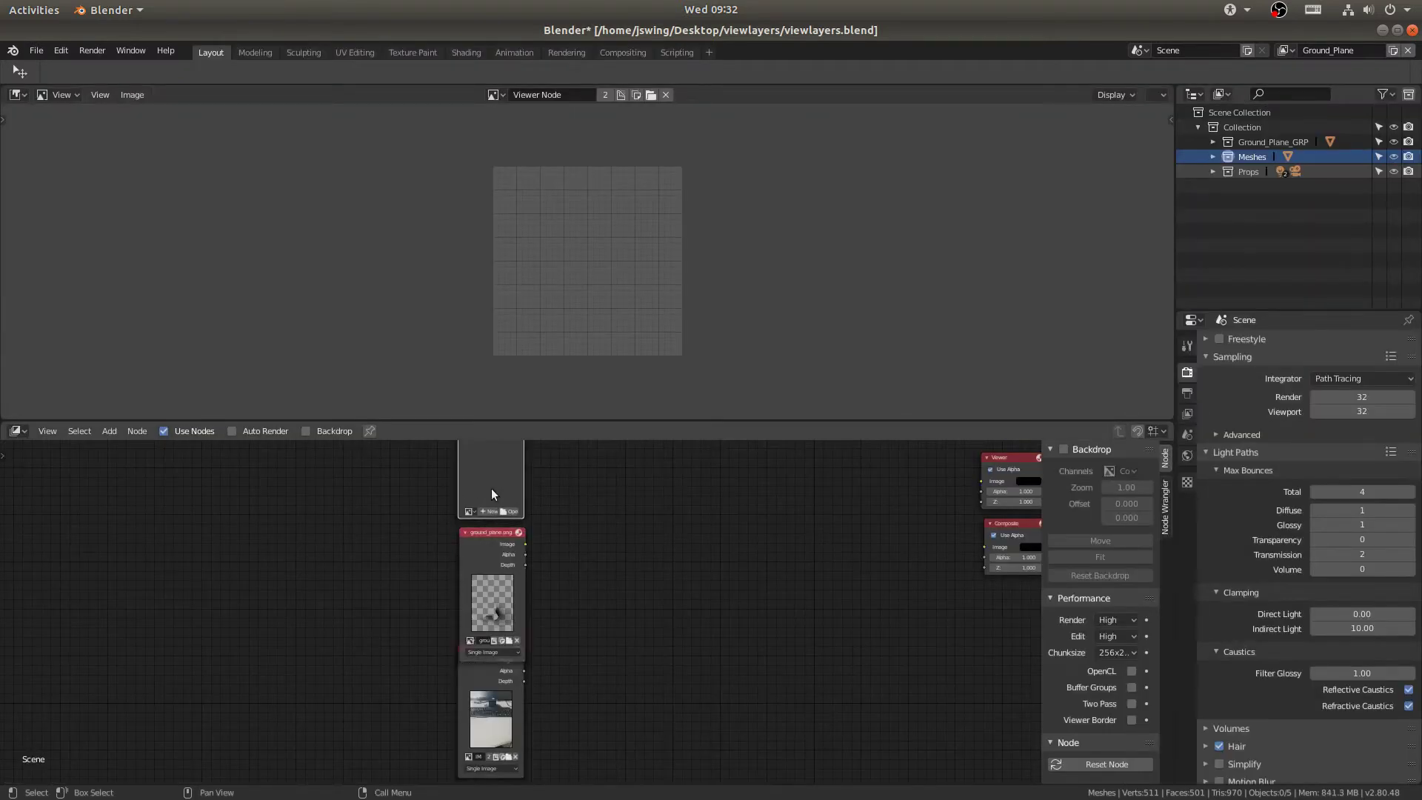
{"action": "left_click", "coordinate": [510, 512]}
{"action": "left_click", "coordinate": [240, 197]}
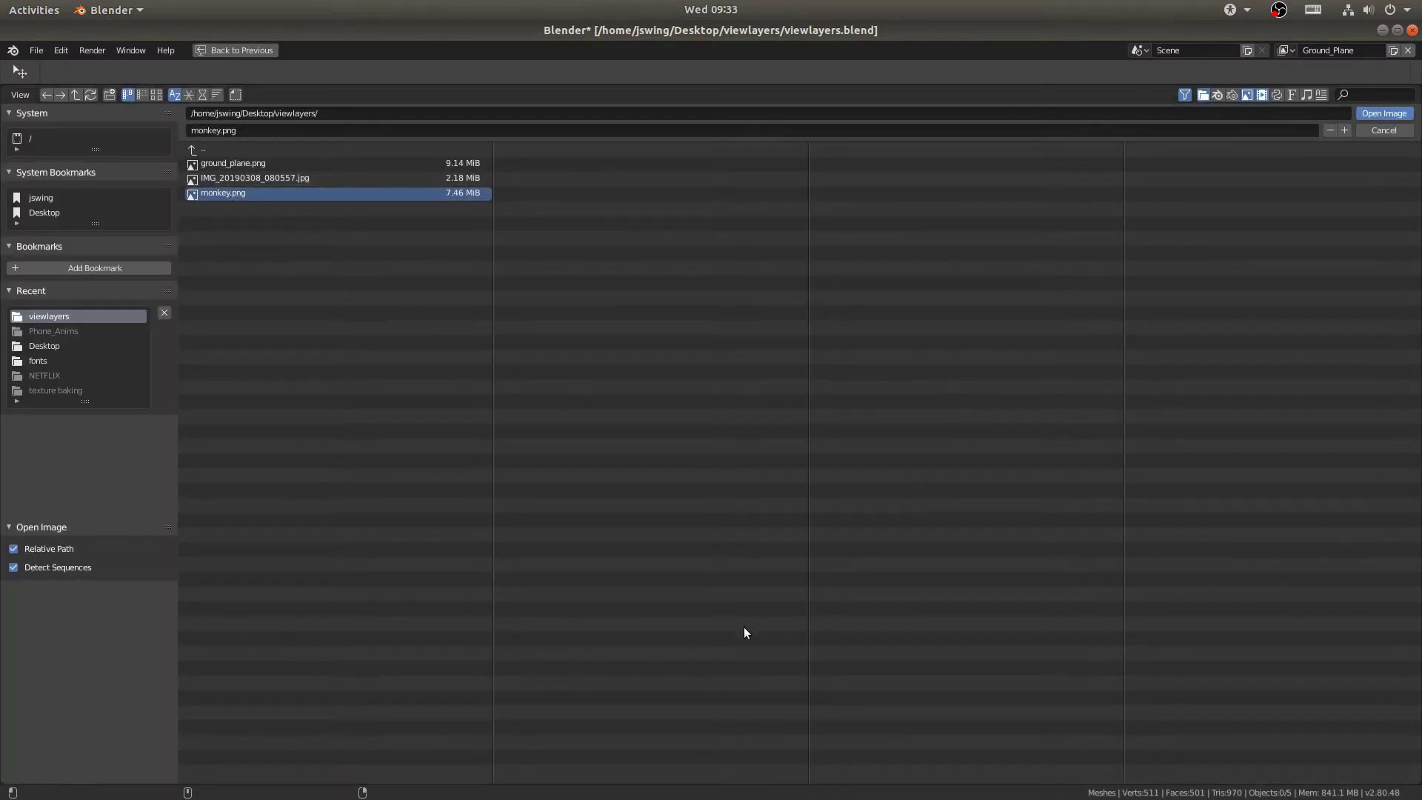
{"action": "key", "text": "Return"}
{"action": "middle_click_drag", "start_coordinate": [793, 598], "coordinate": [559, 651]}
{"action": "key", "text": "shift+a"}
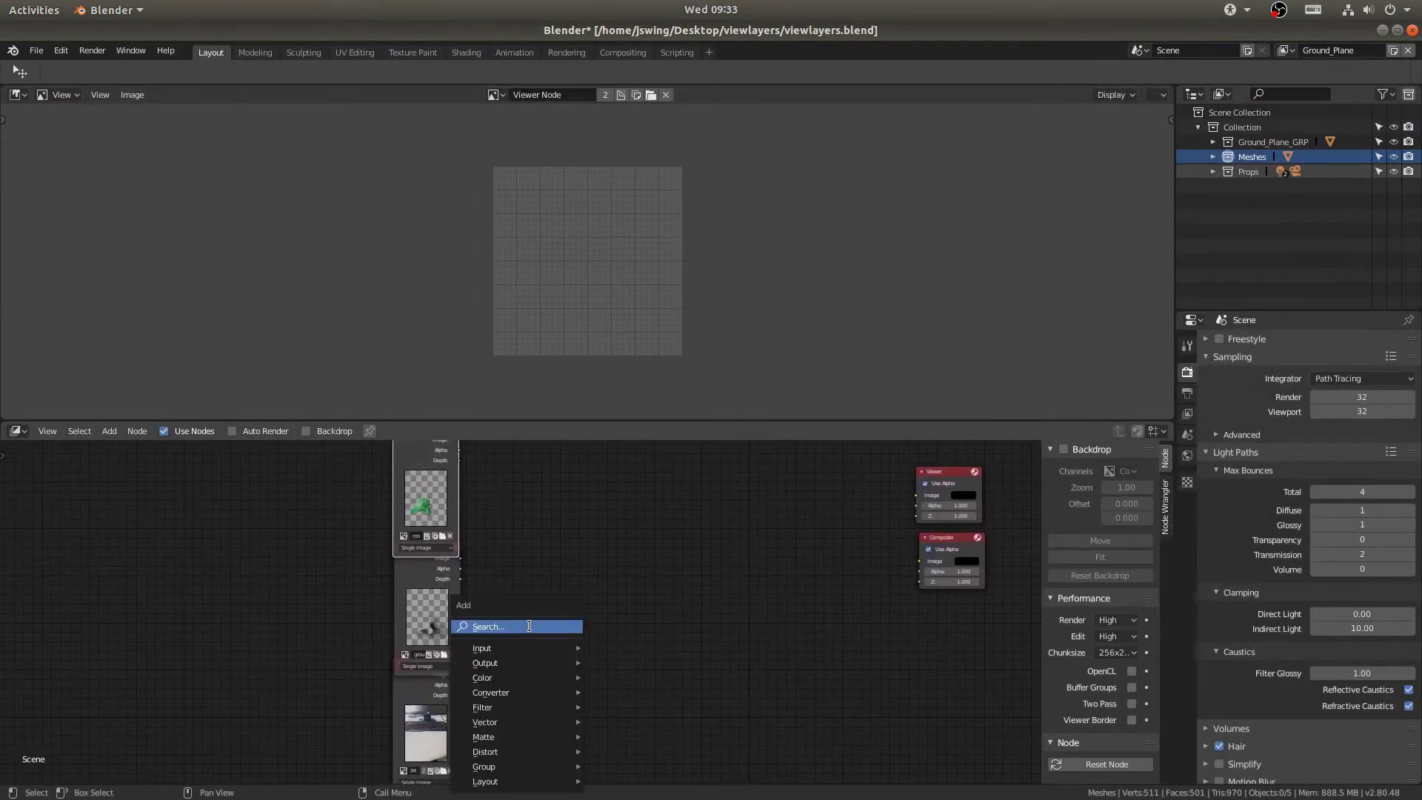
{"action": "left_click", "coordinate": [529, 626]}
{"action": "type", "text": "mix"}
{"action": "key", "text": "BackSpace"}
{"action": "key", "text": "BackSpace"}
{"action": "key", "text": "BackSpace"}
{"action": "type", "text": "alph"}
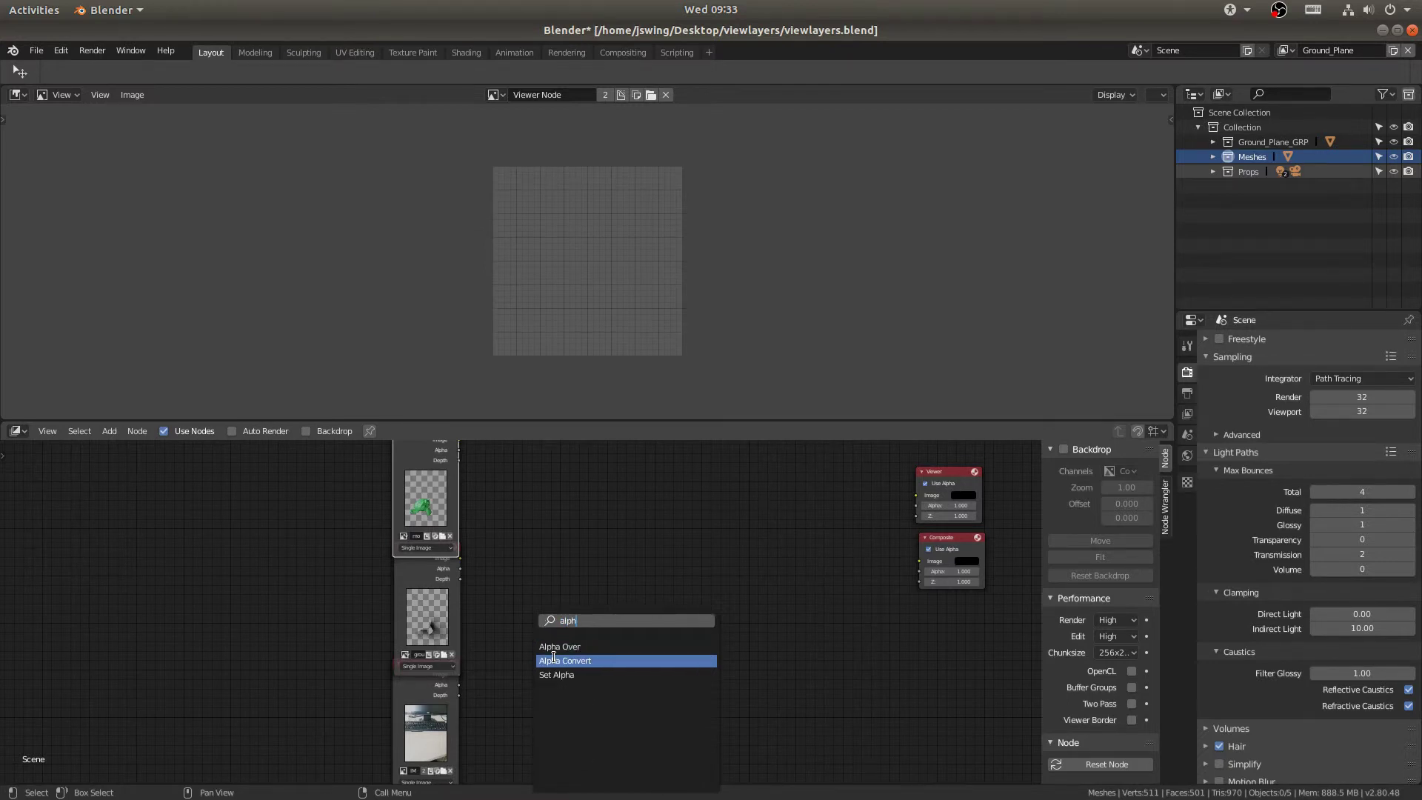
{"action": "left_click", "coordinate": [551, 660]}
{"action": "key", "text": "Escape"}
Step: Add an Alpha Over node, connect the monkey.png and ground_plane.png images to its two image inputs, and reposition it
{"action": "key", "text": "shift+a"}
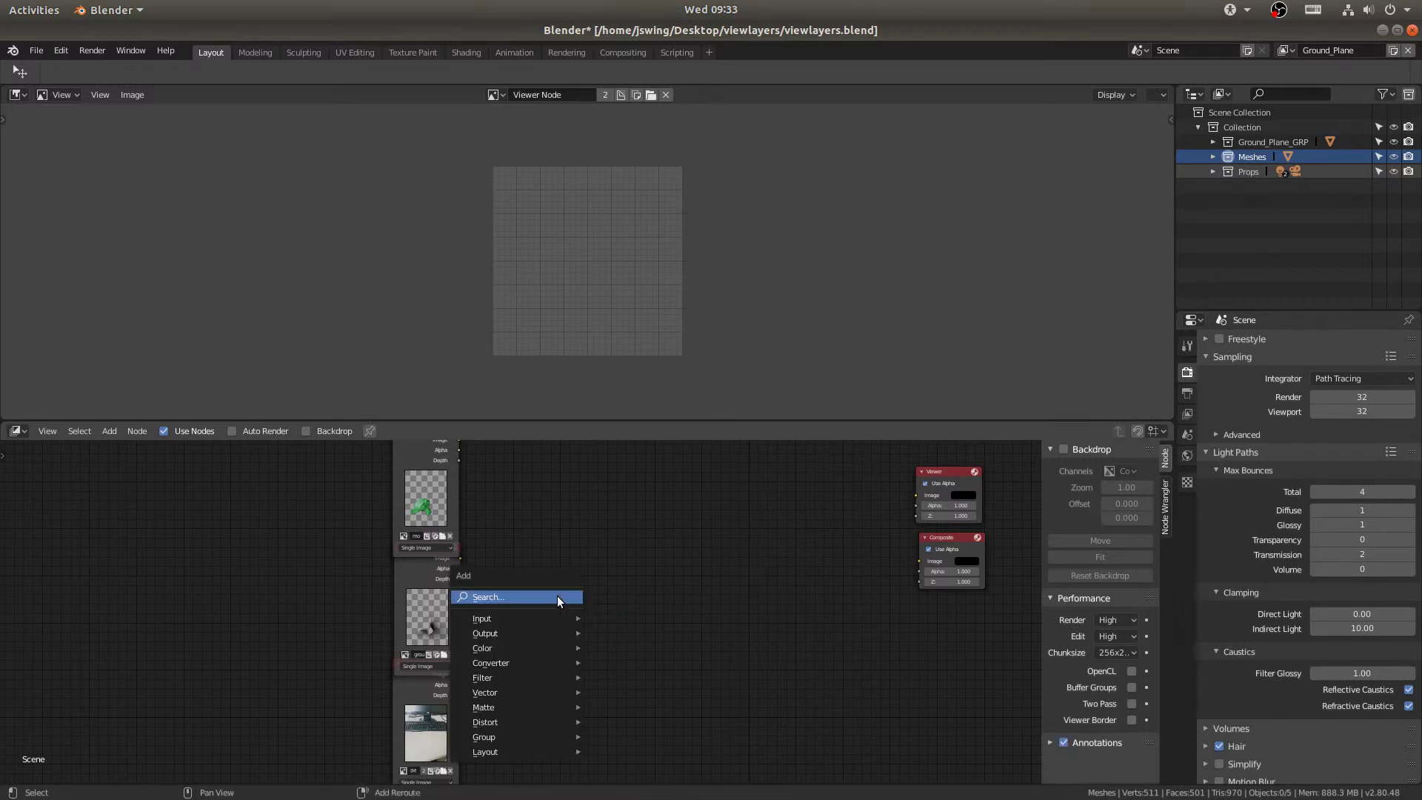
{"action": "left_click", "coordinate": [557, 595]}
{"action": "type", "text": "alph"}
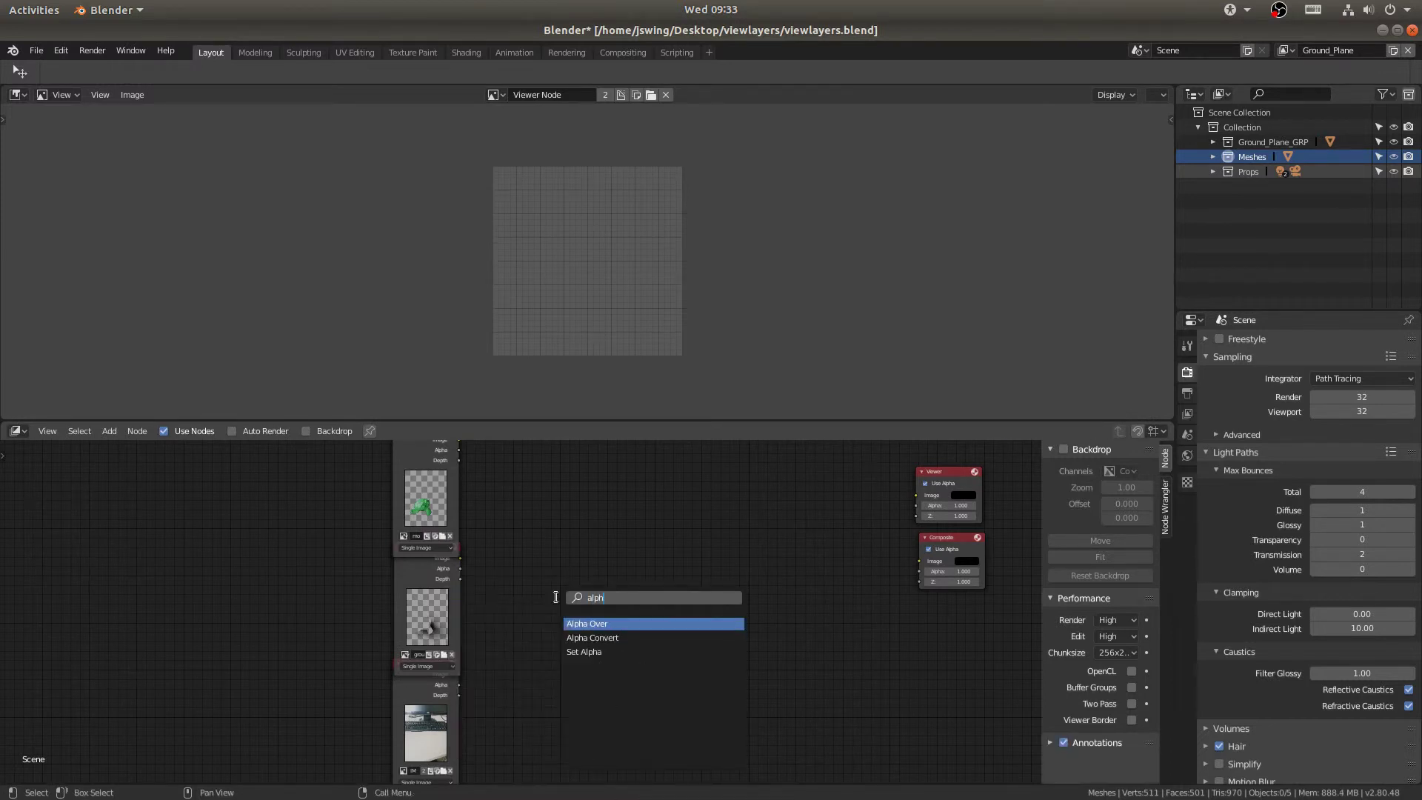
{"action": "left_click", "coordinate": [593, 624]}
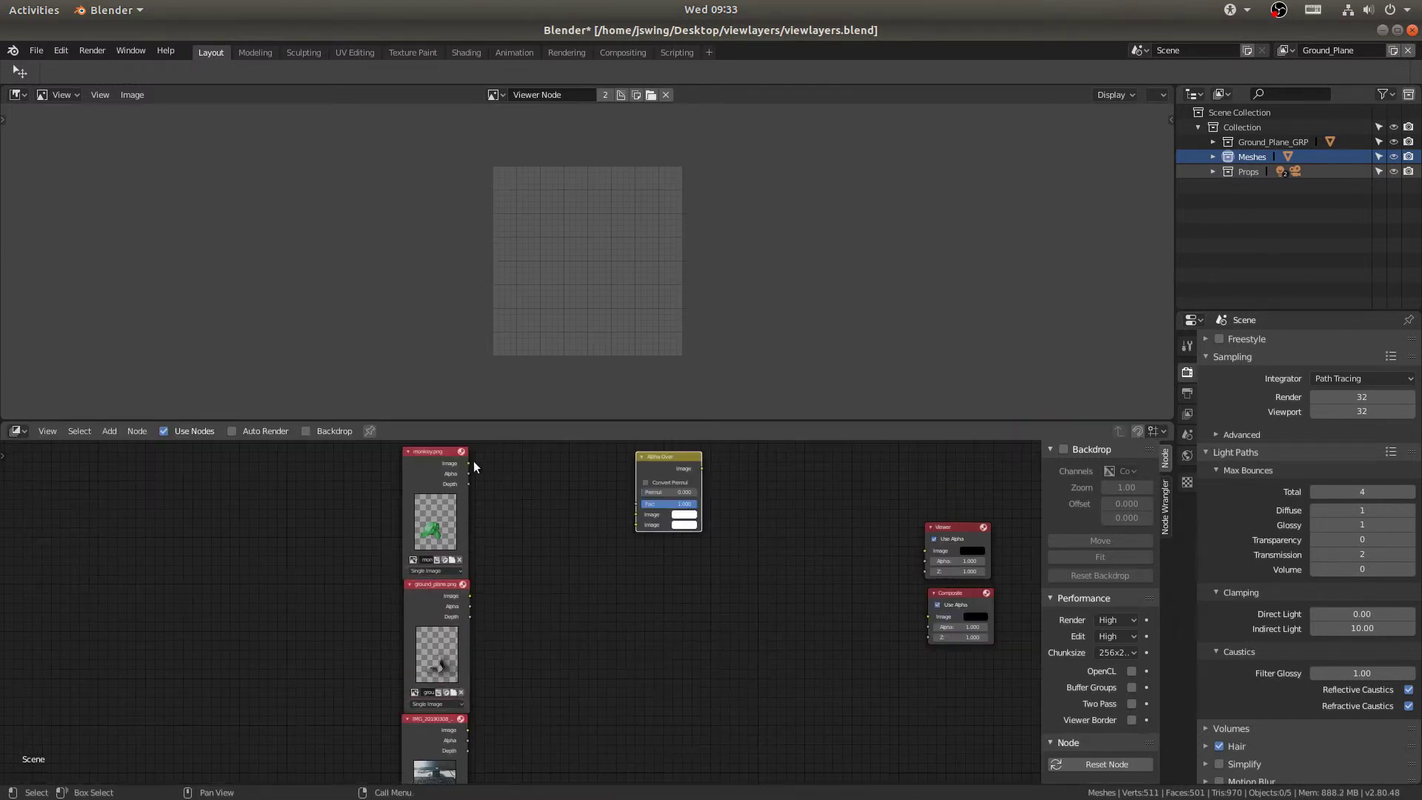
{"action": "left_click_drag", "start_coordinate": [468, 463], "coordinate": [636, 524]}
{"action": "left_click_drag", "start_coordinate": [468, 596], "coordinate": [633, 515]}
{"action": "middle_click_drag", "start_coordinate": [561, 534], "coordinate": [620, 554]}
{"action": "mouse_move", "coordinate": [545, 484]}
{"action": "left_mouse_down"}
{"action": "mouse_move", "coordinate": [729, 589]}
{"action": "mouse_move", "coordinate": [547, 477]}
{"action": "left_mouse_up"}
{"action": "left_click_drag", "start_coordinate": [755, 559], "coordinate": [815, 532]}
Step: Duplicate the Alpha Over node below the first and connect the ground_plane.png and photo images to its inputs
{"action": "middle_click_drag", "start_coordinate": [815, 531], "coordinate": [772, 569]}
{"action": "key", "text": "shift+d"}
{"action": "left_click", "coordinate": [707, 691]}
{"action": "left_click_drag", "start_coordinate": [572, 714], "coordinate": [720, 662]}
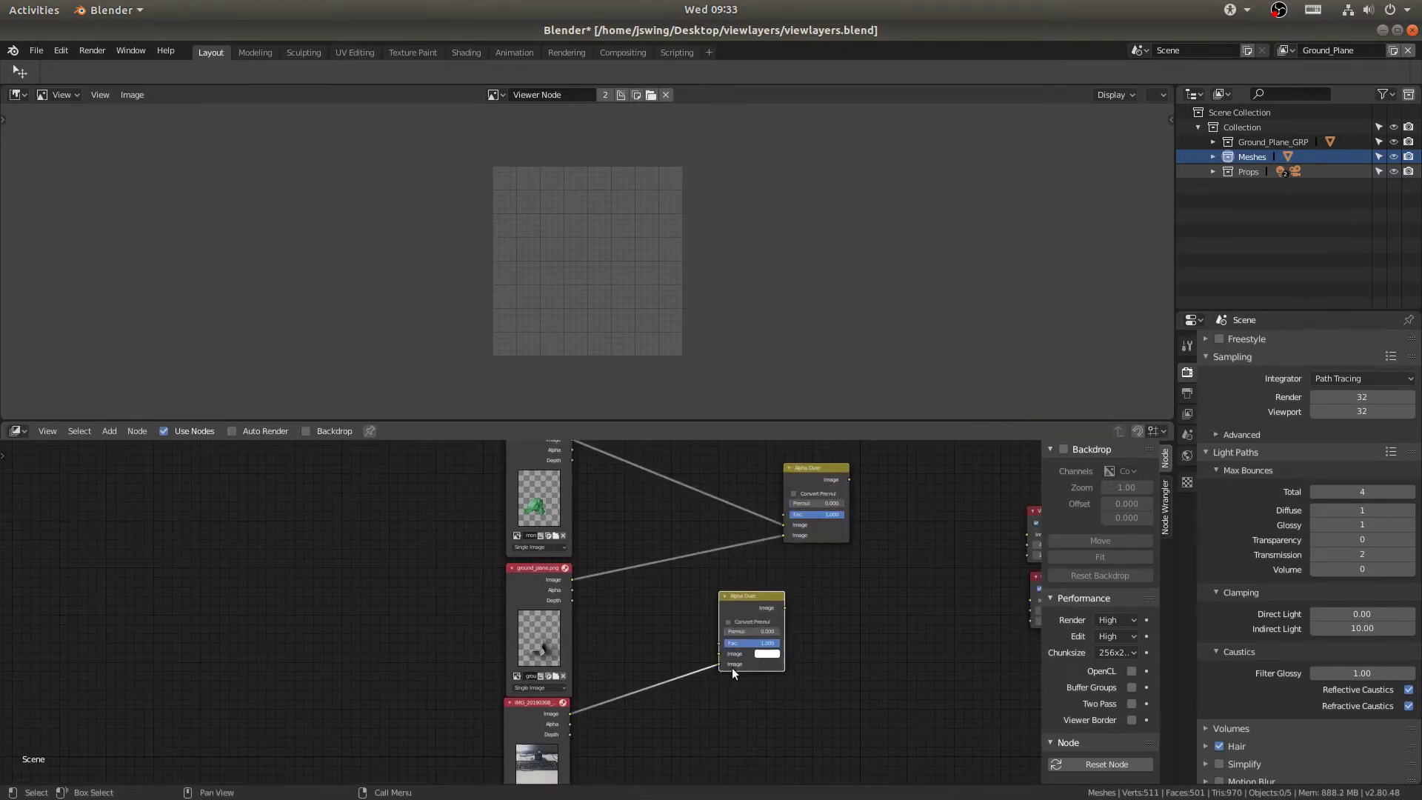
{"action": "left_click_drag", "start_coordinate": [575, 580], "coordinate": [719, 654]}
{"action": "middle_click_drag", "start_coordinate": [719, 653], "coordinate": [575, 706]}
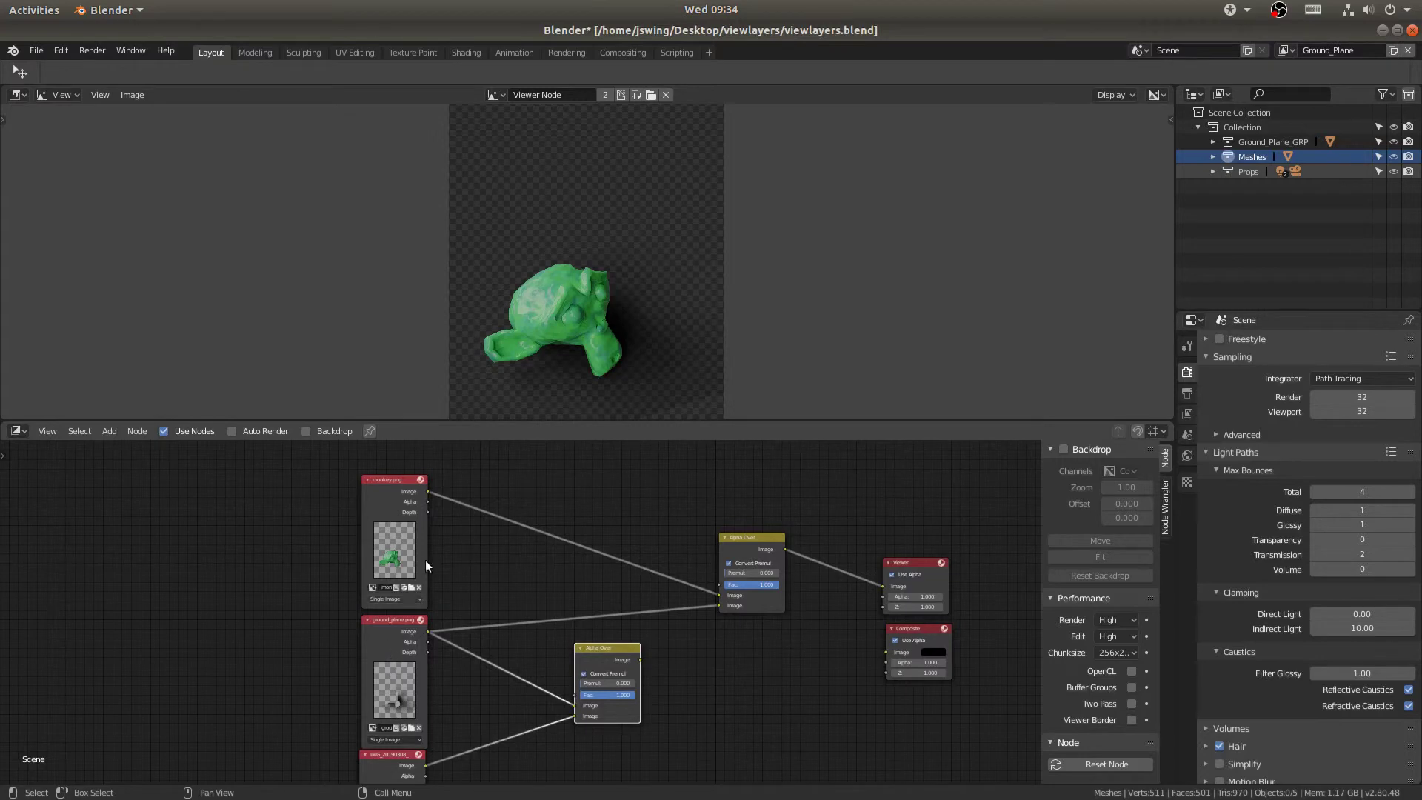
Step: Disconnect ground_plane.png from the second Alpha Over node, and space the two Alpha Over nodes apart in processing order
{"action": "left_click_drag", "start_coordinate": [576, 705], "coordinate": [522, 702]}
{"action": "left_click_drag", "start_coordinate": [612, 656], "coordinate": [754, 667]}
{"action": "left_click_drag", "start_coordinate": [745, 539], "coordinate": [578, 539]}
{"action": "middle_click_drag", "start_coordinate": [531, 545], "coordinate": [673, 545]}
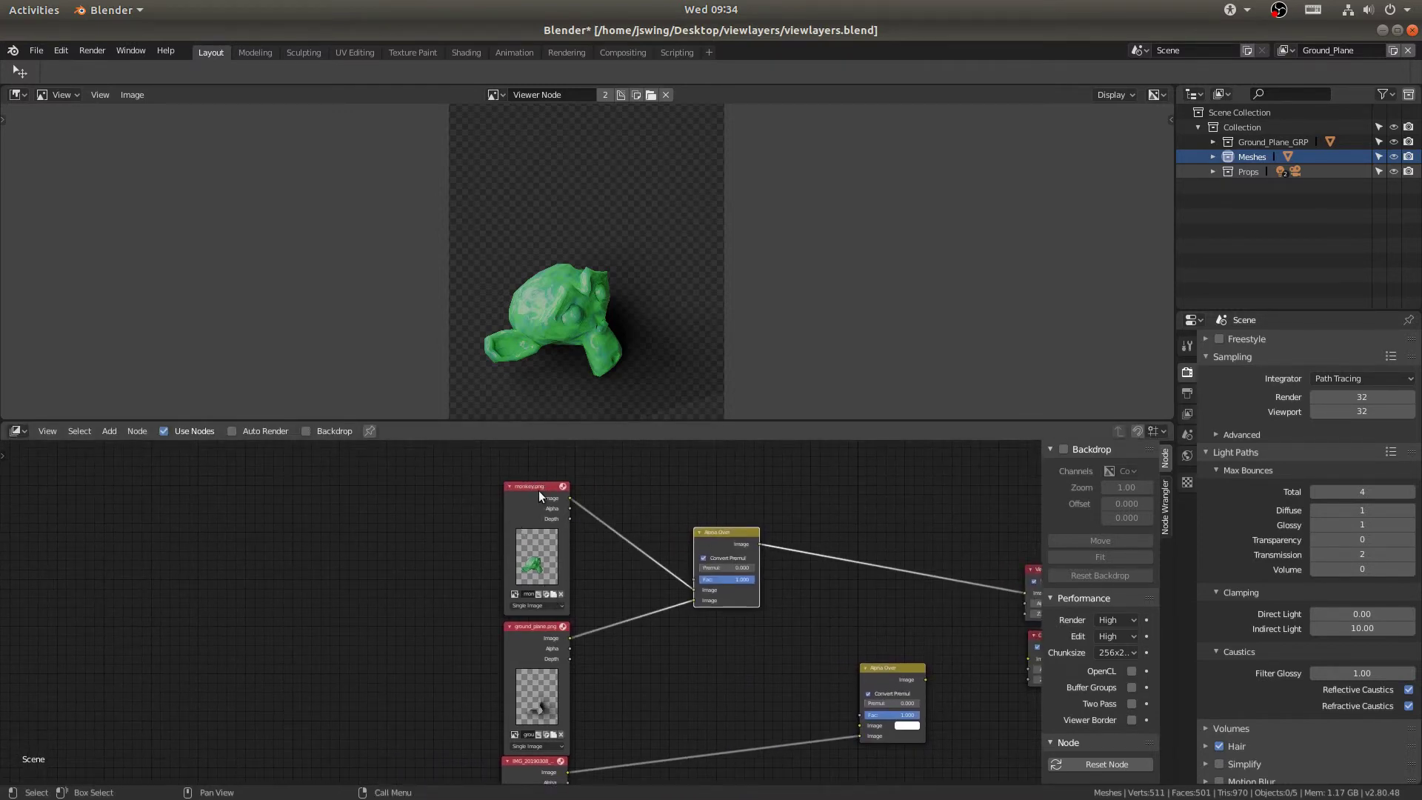
Step: Chain the first Alpha Over into the second, connect that to the Viewer, and swap its image inputs so the photo is the background
{"action": "left_click", "coordinate": [559, 643]}
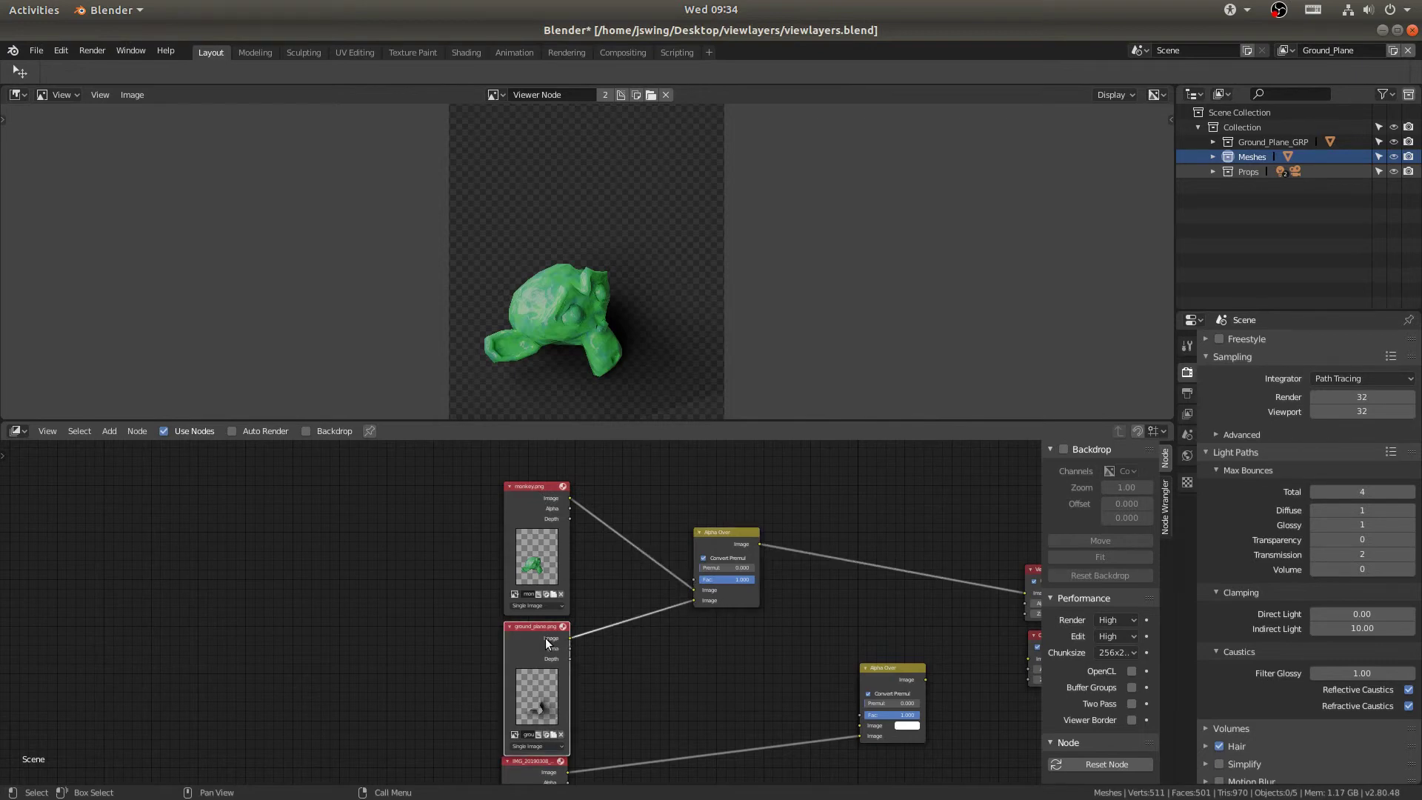
{"action": "scroll", "coordinate": [629, 309], "scroll_direction": "up", "scroll_amount": 3}
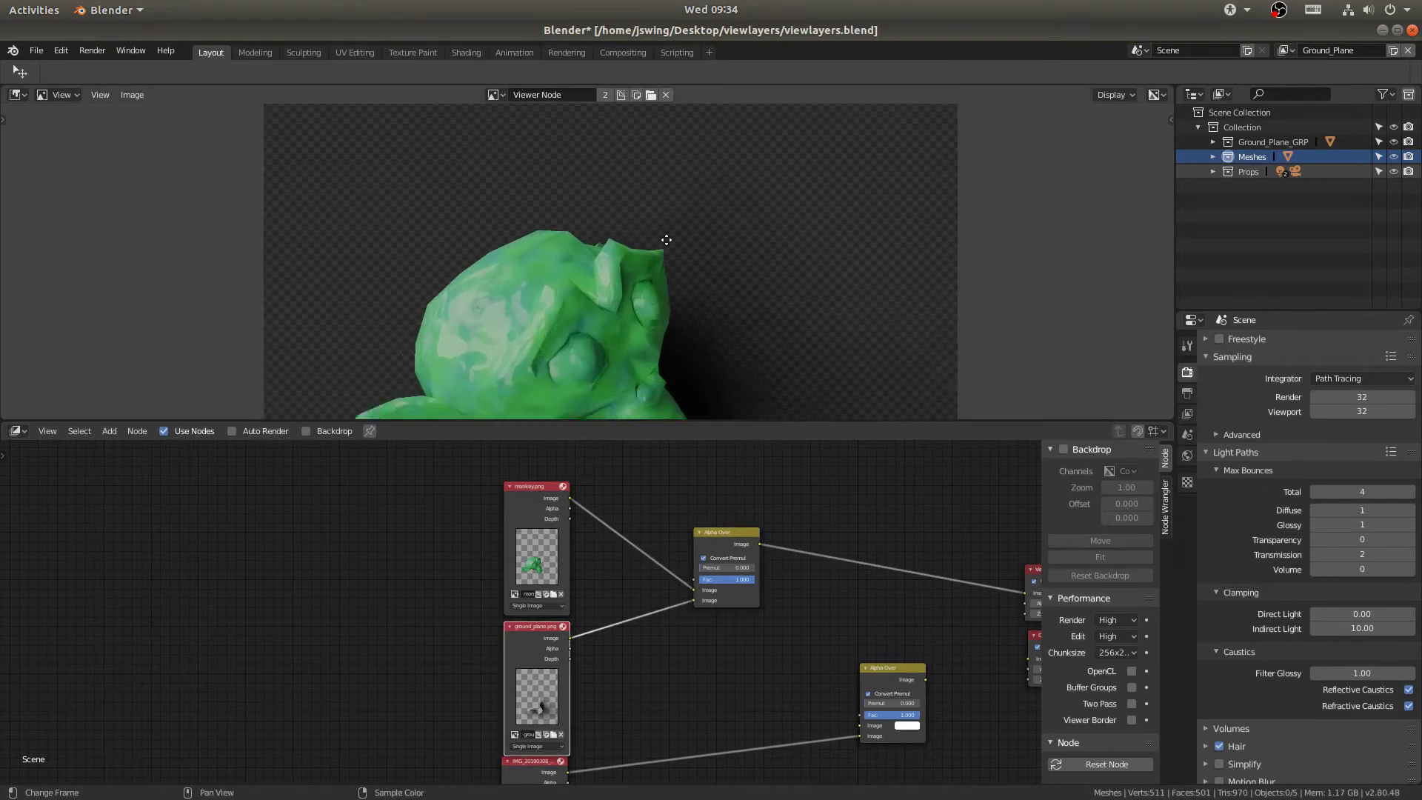
{"action": "left_click_drag", "start_coordinate": [759, 544], "coordinate": [864, 728]}
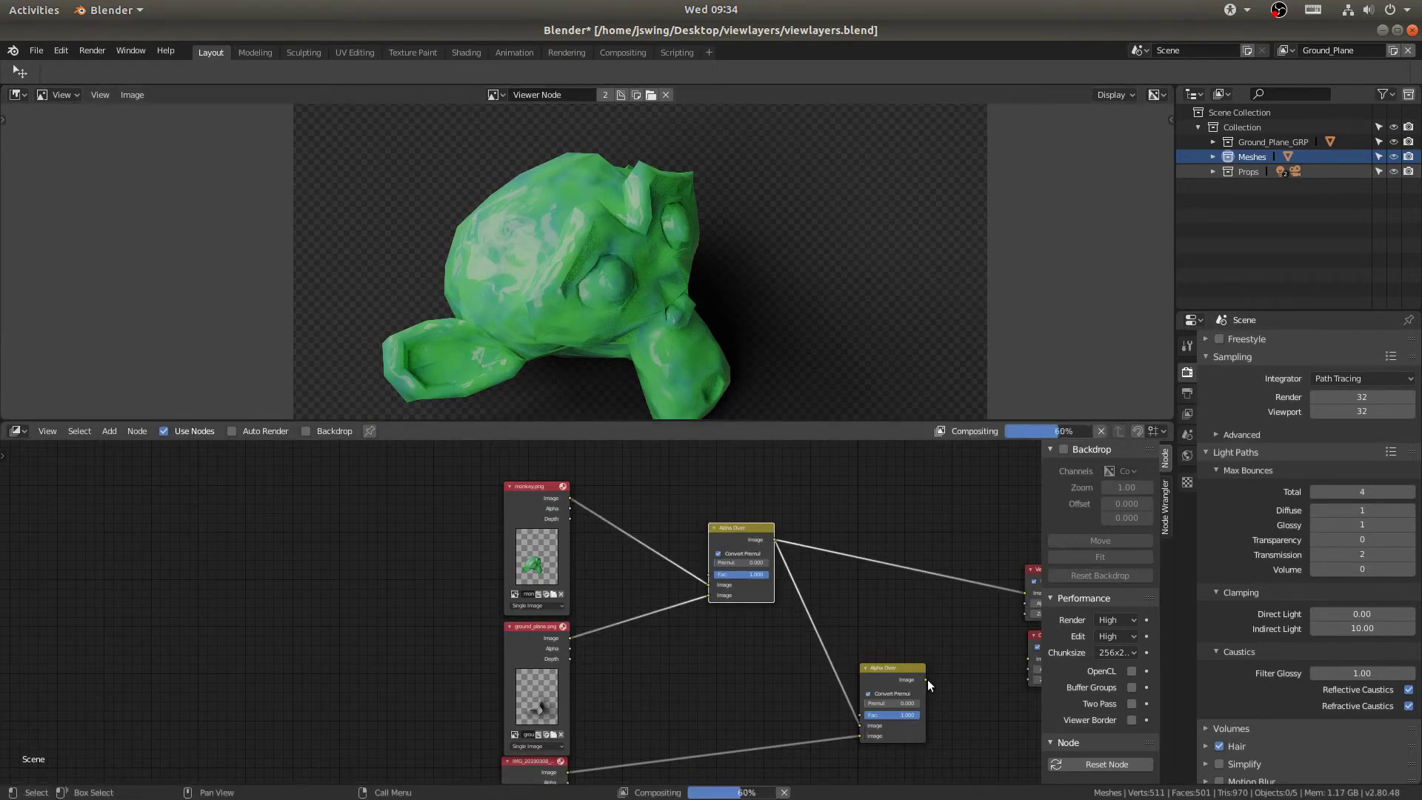
{"action": "left_click_drag", "start_coordinate": [927, 678], "coordinate": [1029, 592]}
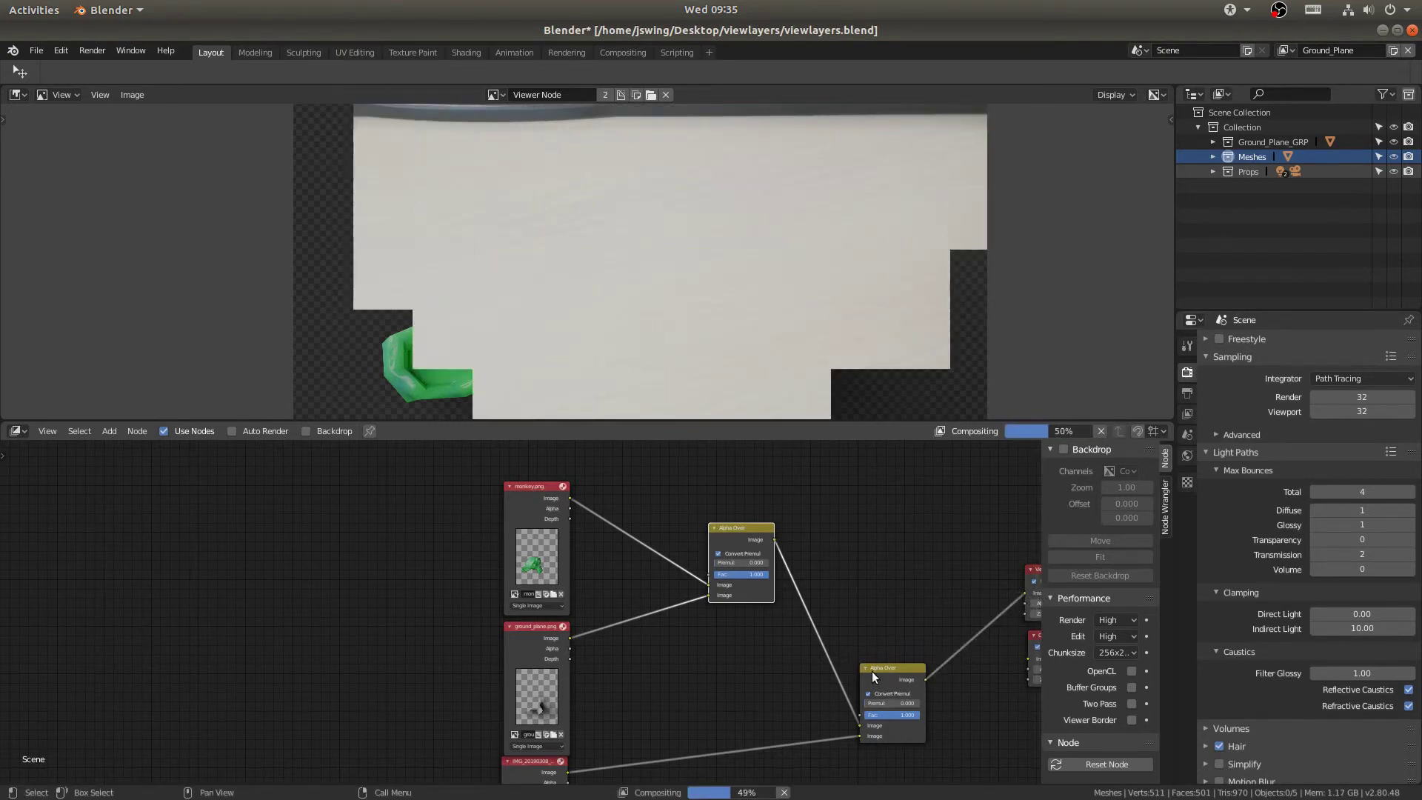
{"action": "left_click_drag", "start_coordinate": [860, 725], "coordinate": [860, 735]}
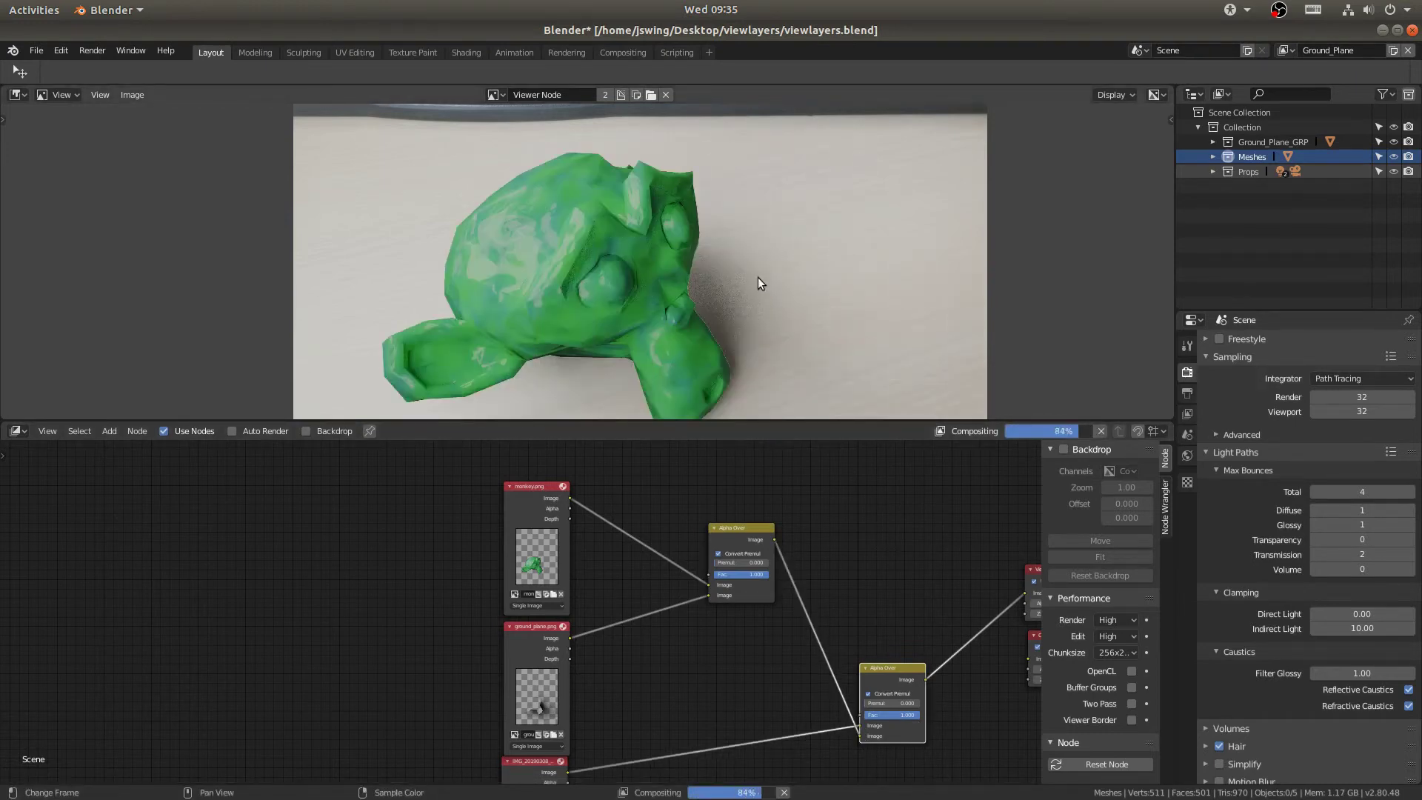
Step: Move the photo's Image node clear of the stack and lower the monkey.png and ground_plane.png nodes with their Alpha Over node
{"action": "middle_click_drag", "start_coordinate": [752, 632], "coordinate": [772, 568]}
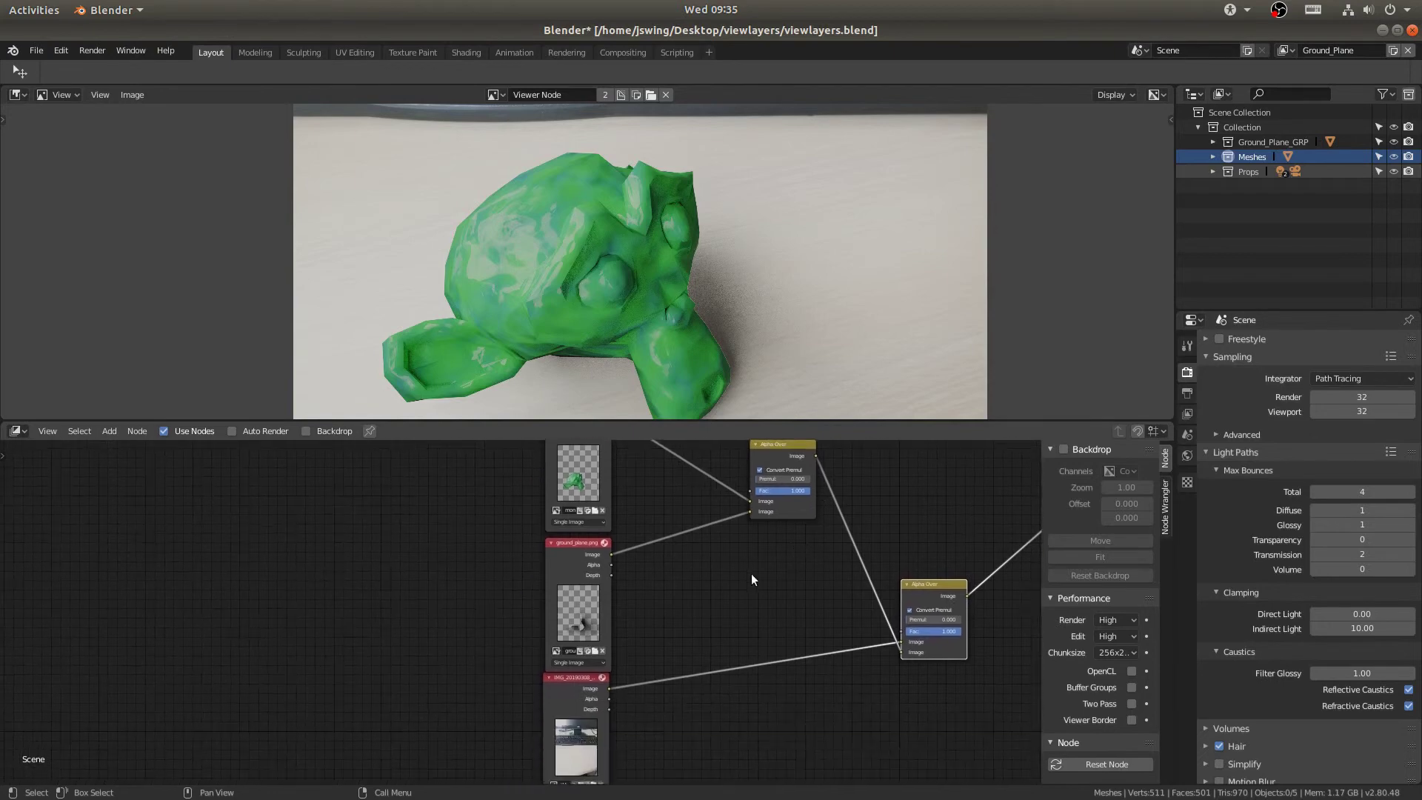
{"action": "left_click_drag", "start_coordinate": [579, 699], "coordinate": [302, 514]}
{"action": "left_click_drag", "start_coordinate": [783, 453], "coordinate": [796, 673]}
{"action": "middle_click_drag", "start_coordinate": [529, 445], "coordinate": [651, 533]}
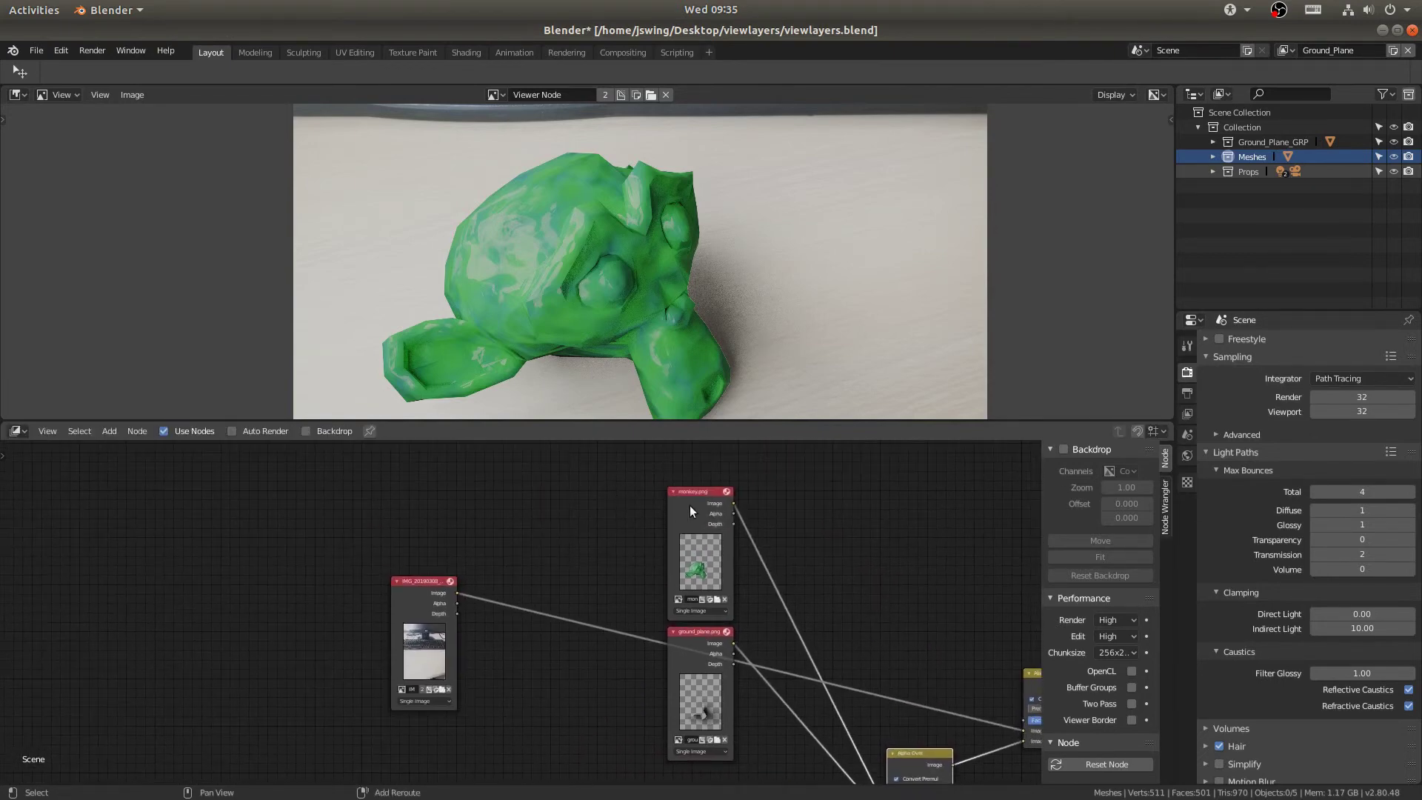
{"action": "left_click", "coordinate": [677, 508]}
{"action": "middle_click_drag", "start_coordinate": [693, 655], "coordinate": [611, 554]}
{"action": "key", "text": "g"}
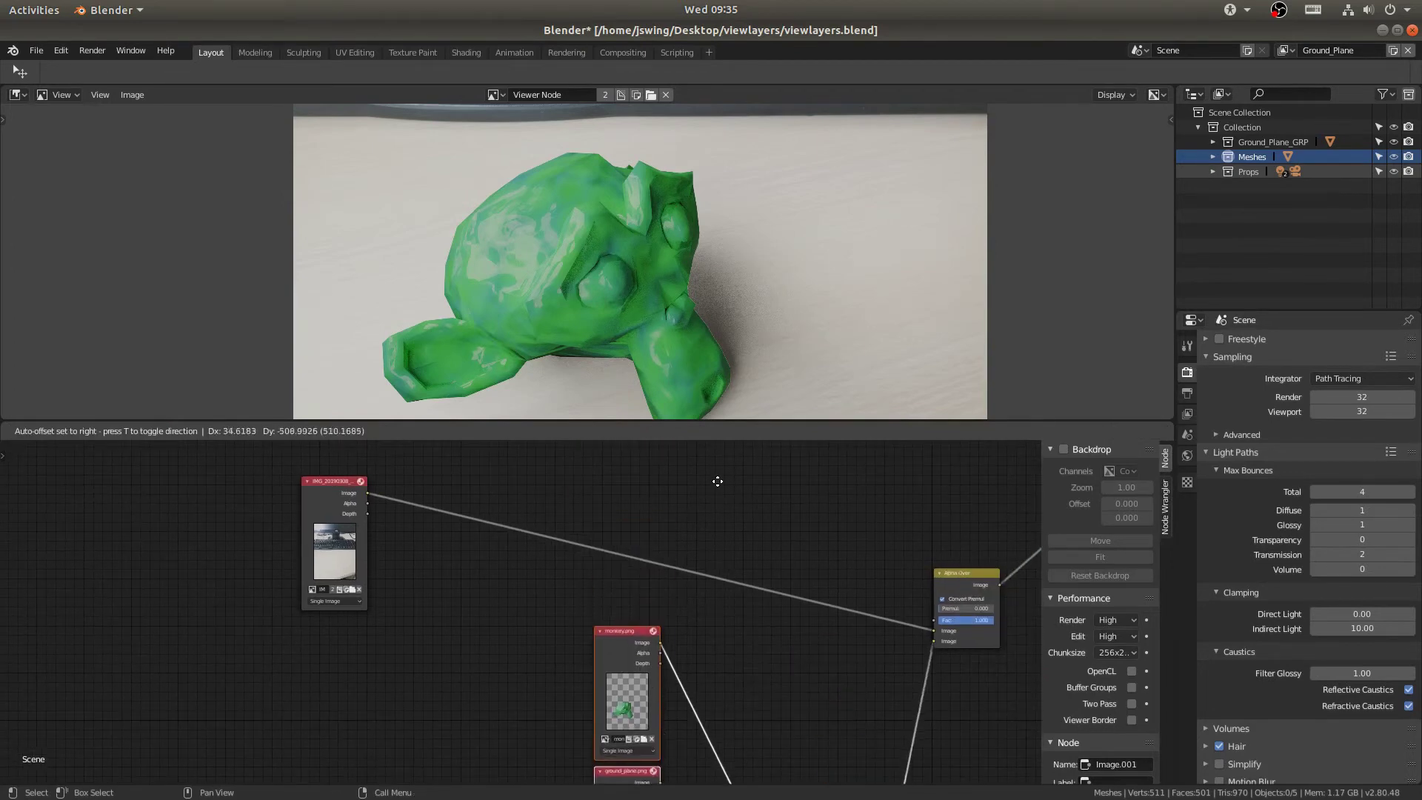
{"action": "left_click", "coordinate": [695, 436]}
Step: Reposition the first Alpha Over node beside its two source images and place the photo's Image node above monkey.png
{"action": "middle_click_drag", "start_coordinate": [825, 695], "coordinate": [762, 568]}
{"action": "left_click_drag", "start_coordinate": [762, 724], "coordinate": [728, 508]}
{"action": "middle_click_drag", "start_coordinate": [518, 452], "coordinate": [526, 581]}
{"action": "left_click_drag", "start_coordinate": [267, 525], "coordinate": [535, 485]}
{"action": "middle_click_drag", "start_coordinate": [560, 738], "coordinate": [516, 672]}
{"action": "scroll", "coordinate": [515, 671], "scroll_direction": "down", "scroll_amount": 2}
{"action": "scroll", "coordinate": [652, 675], "scroll_direction": "up", "scroll_amount": 2}
{"action": "middle_click_drag", "start_coordinate": [652, 675], "coordinate": [640, 690]}
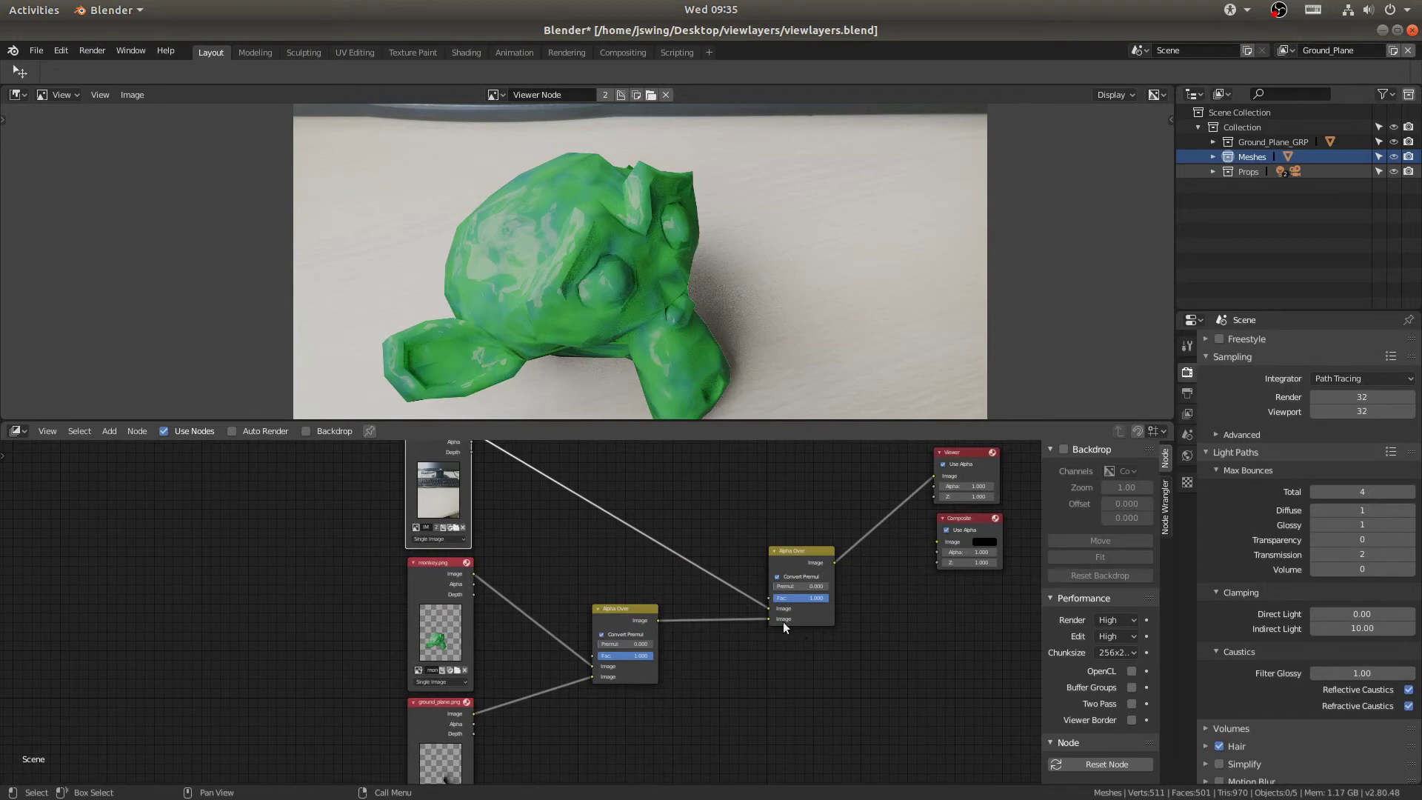
Step: Connect the final Alpha Over output to the Composite node and save the file
{"action": "middle_click_drag", "start_coordinate": [763, 619], "coordinate": [686, 665]}
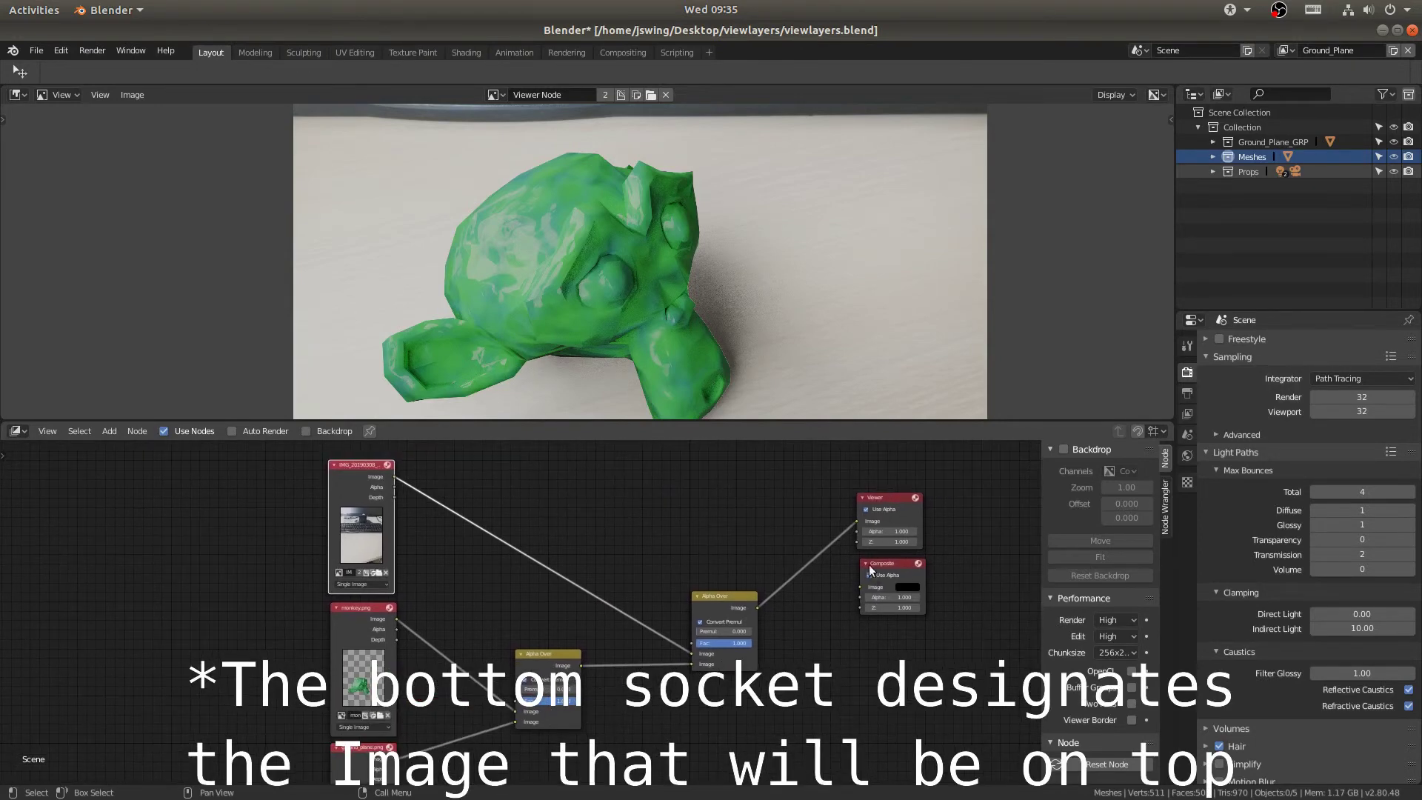
{"action": "left_click_drag", "start_coordinate": [757, 607], "coordinate": [860, 586]}
{"action": "middle_click_drag", "start_coordinate": [835, 538], "coordinate": [843, 542]}
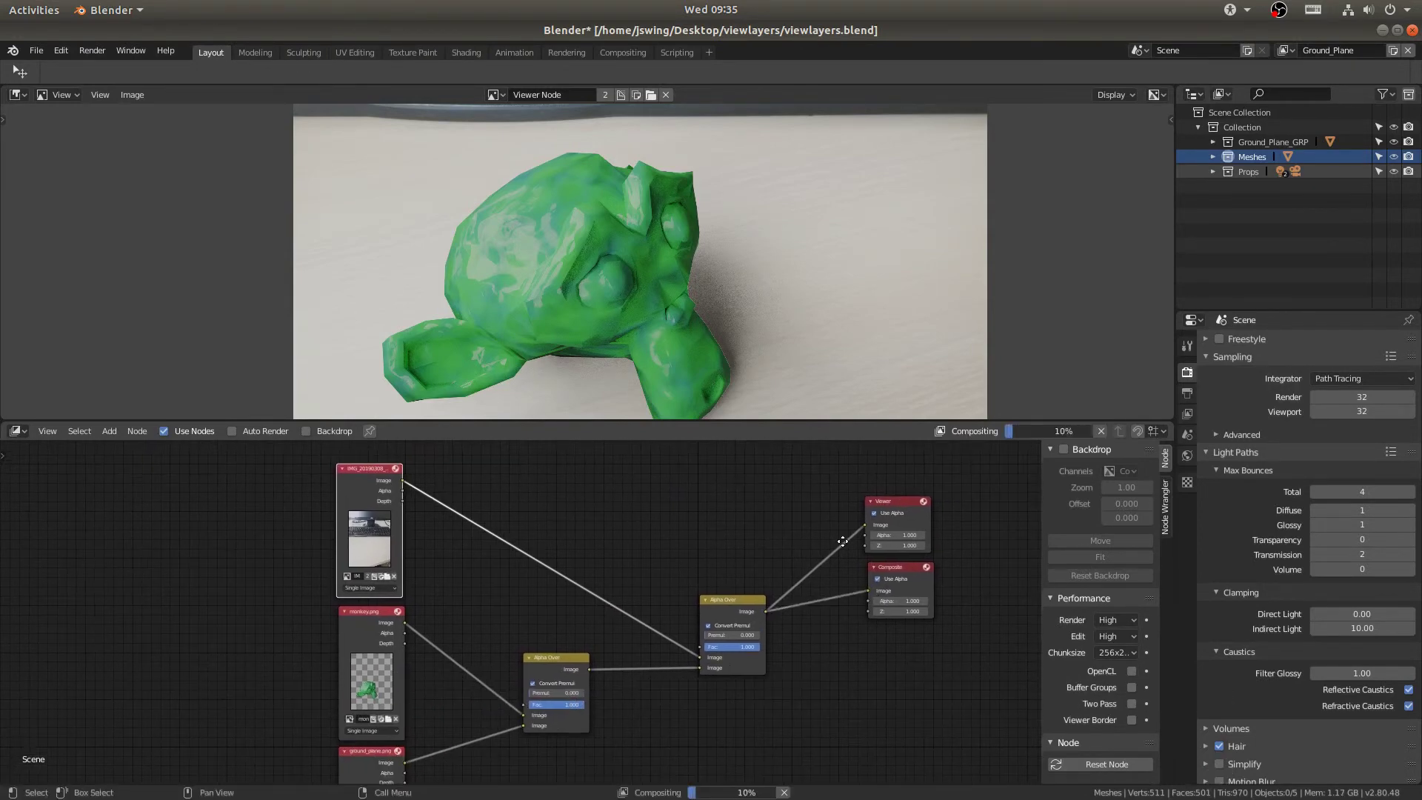
{"action": "scroll", "coordinate": [843, 542], "scroll_direction": "left", "scroll_amount": 3, "text": "ctrl"}
{"action": "key", "text": "ctrl+s"}
Step: Insert a Gamma node between ground_plane.png and the first Alpha Over node, and set its gamma to 0.2
{"action": "scroll", "coordinate": [702, 566], "scroll_direction": "left", "scroll_amount": 3, "text": "ctrl"}
{"action": "scroll", "coordinate": [575, 699], "scroll_direction": "down", "scroll_amount": 3, "text": "shift"}
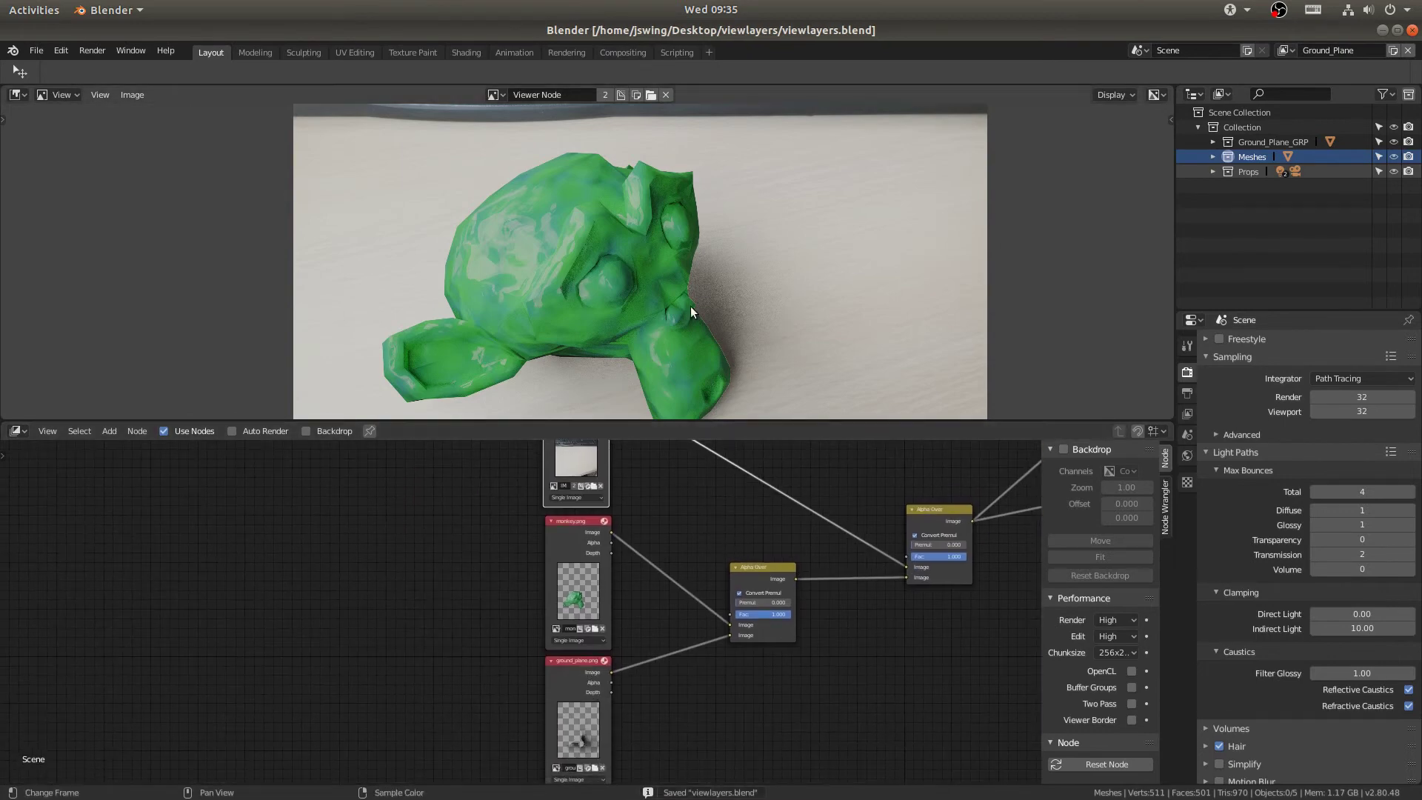
{"action": "left_click", "coordinate": [458, 671]}
{"action": "left_click", "coordinate": [411, 665]}
{"action": "key", "text": "shift+a"}
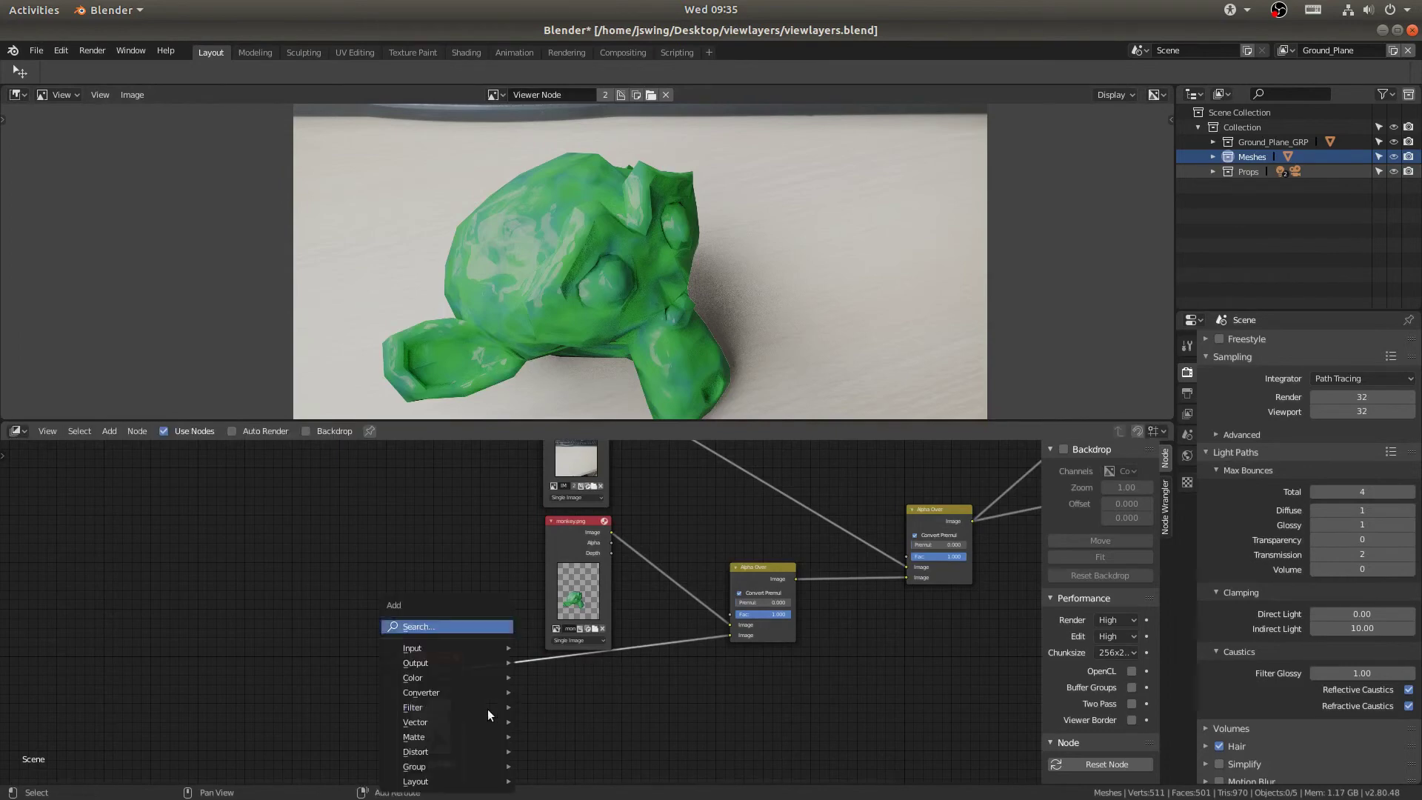
{"action": "left_click", "coordinate": [444, 629]}
{"action": "type", "text": "gam"}
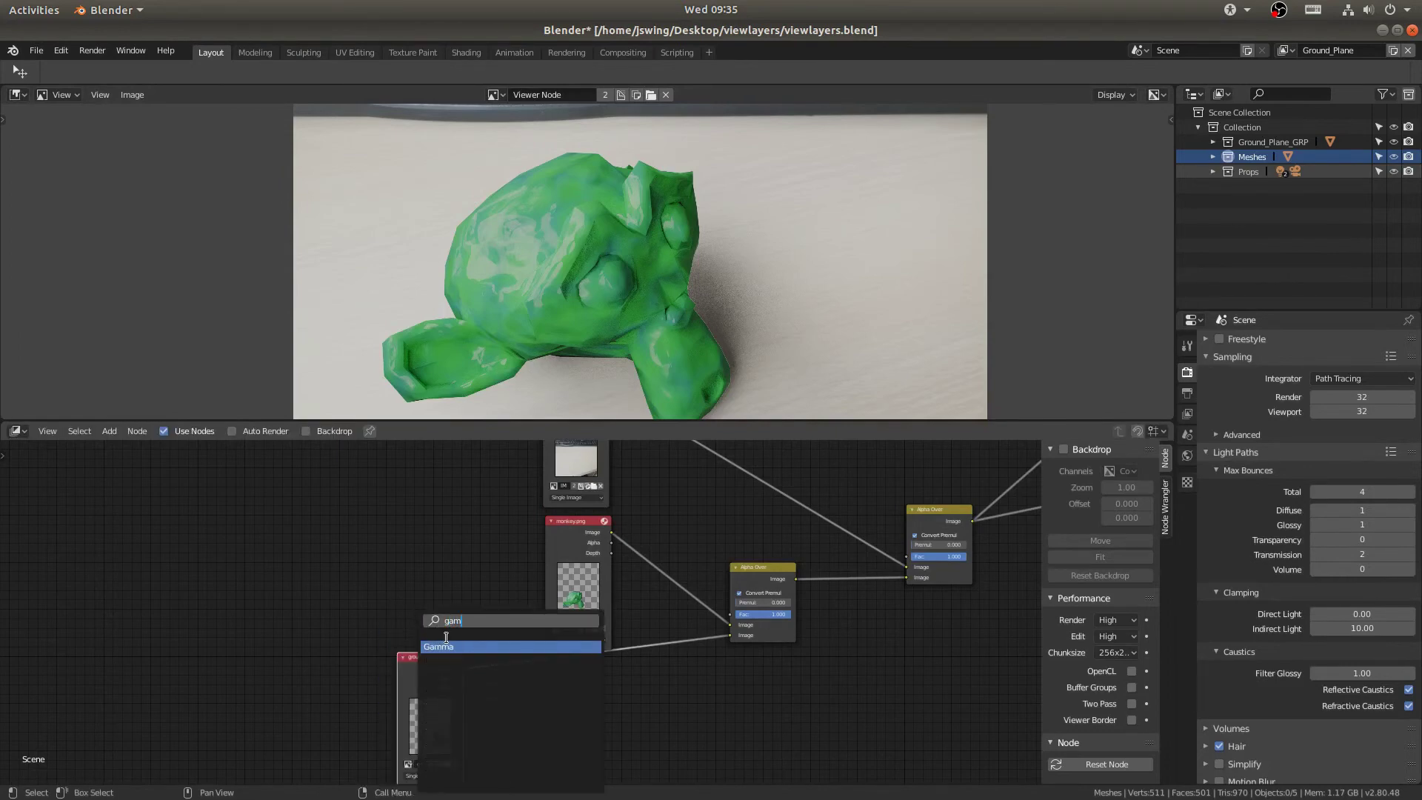
{"action": "key", "text": "Return"}
{"action": "left_click", "coordinate": [539, 651]}
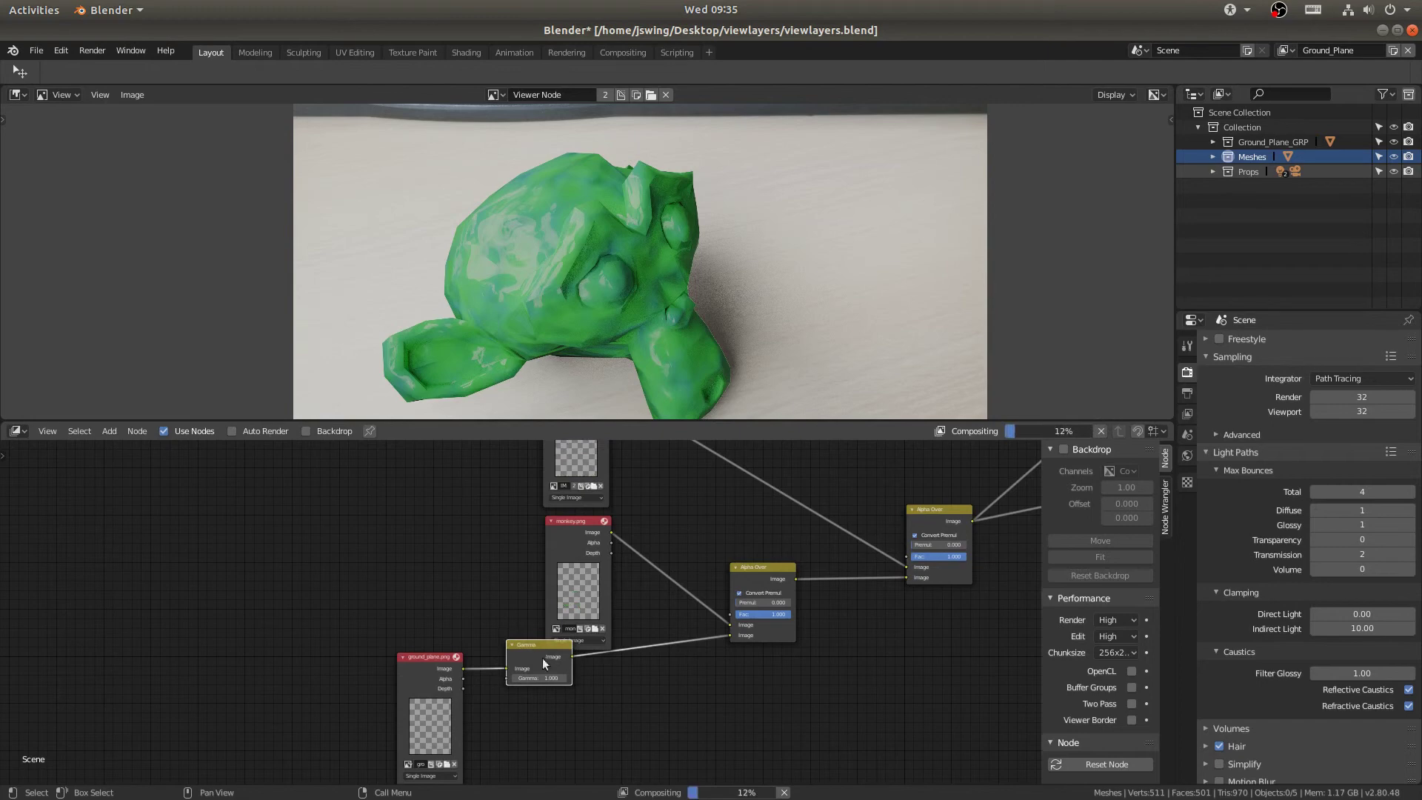
{"action": "left_click_drag", "start_coordinate": [535, 647], "coordinate": [593, 676]}
{"action": "left_click", "coordinate": [602, 708]}
{"action": "key", "text": "Return"}
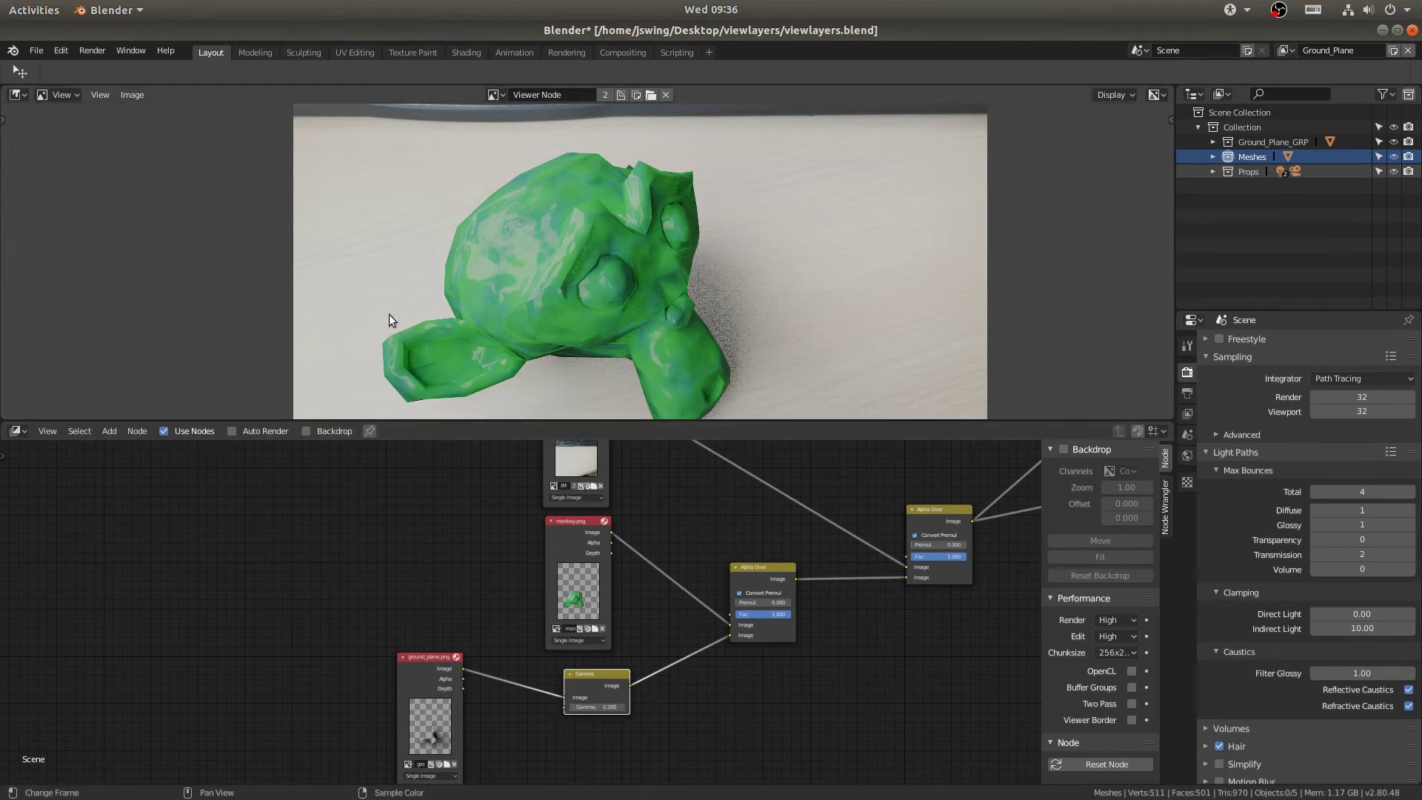
Step: Insert a Hue Saturation Value node between monkey.png and the first Alpha Over node, and set its hue to 0.7
{"action": "left_click_drag", "start_coordinate": [585, 522], "coordinate": [387, 522]}
{"action": "key", "text": "shift+a"}
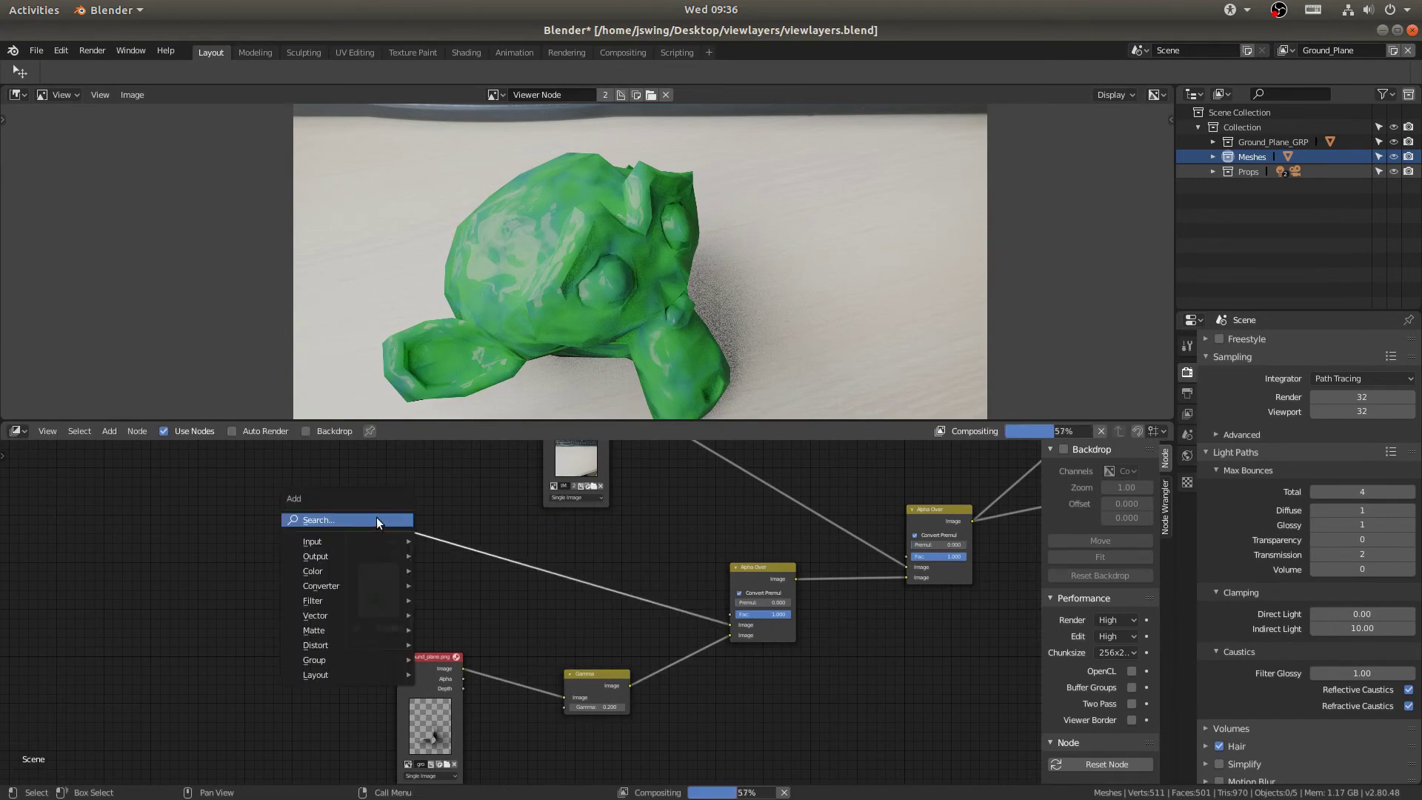
{"action": "left_click", "coordinate": [376, 520]}
{"action": "type", "text": "hue"}
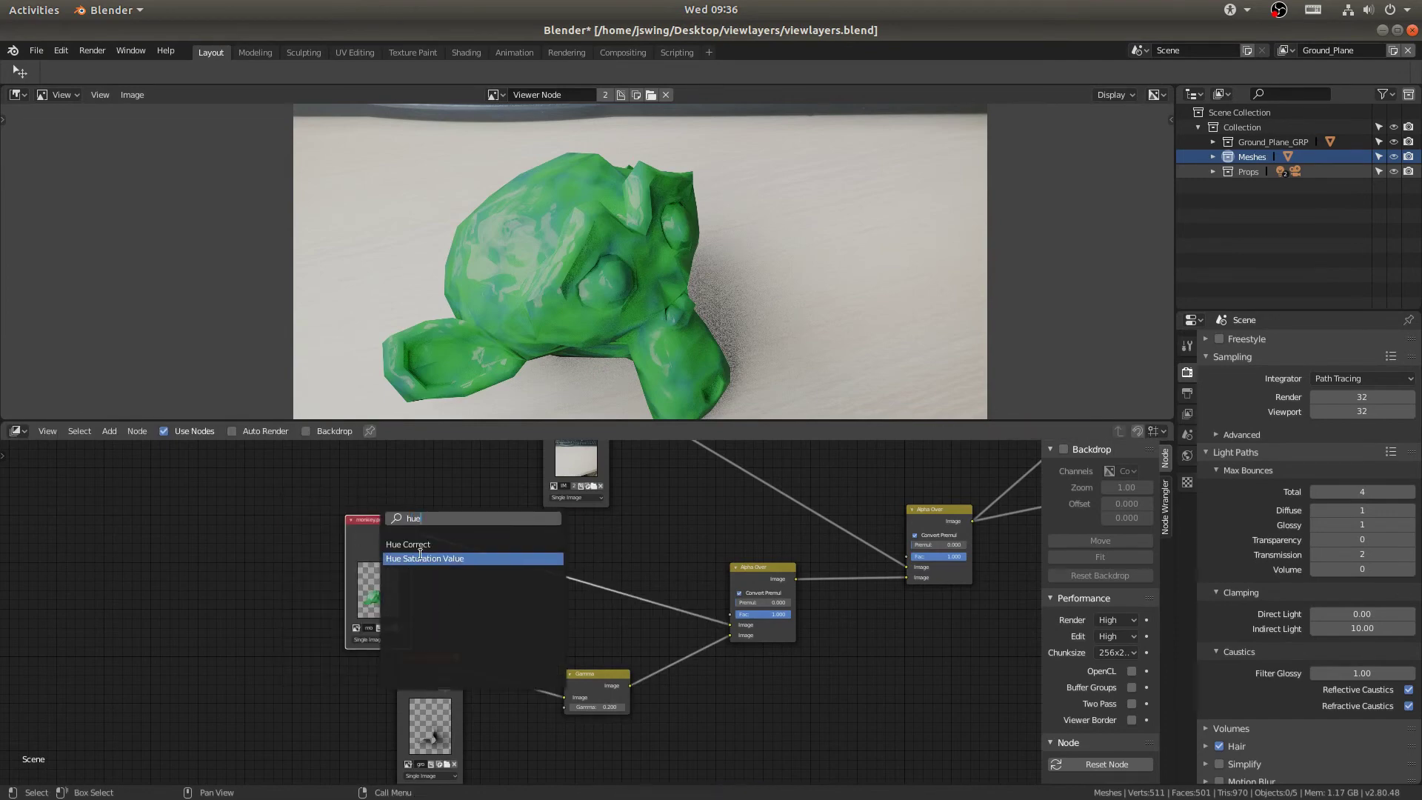
{"action": "left_click", "coordinate": [424, 558]}
{"action": "left_click", "coordinate": [481, 530]}
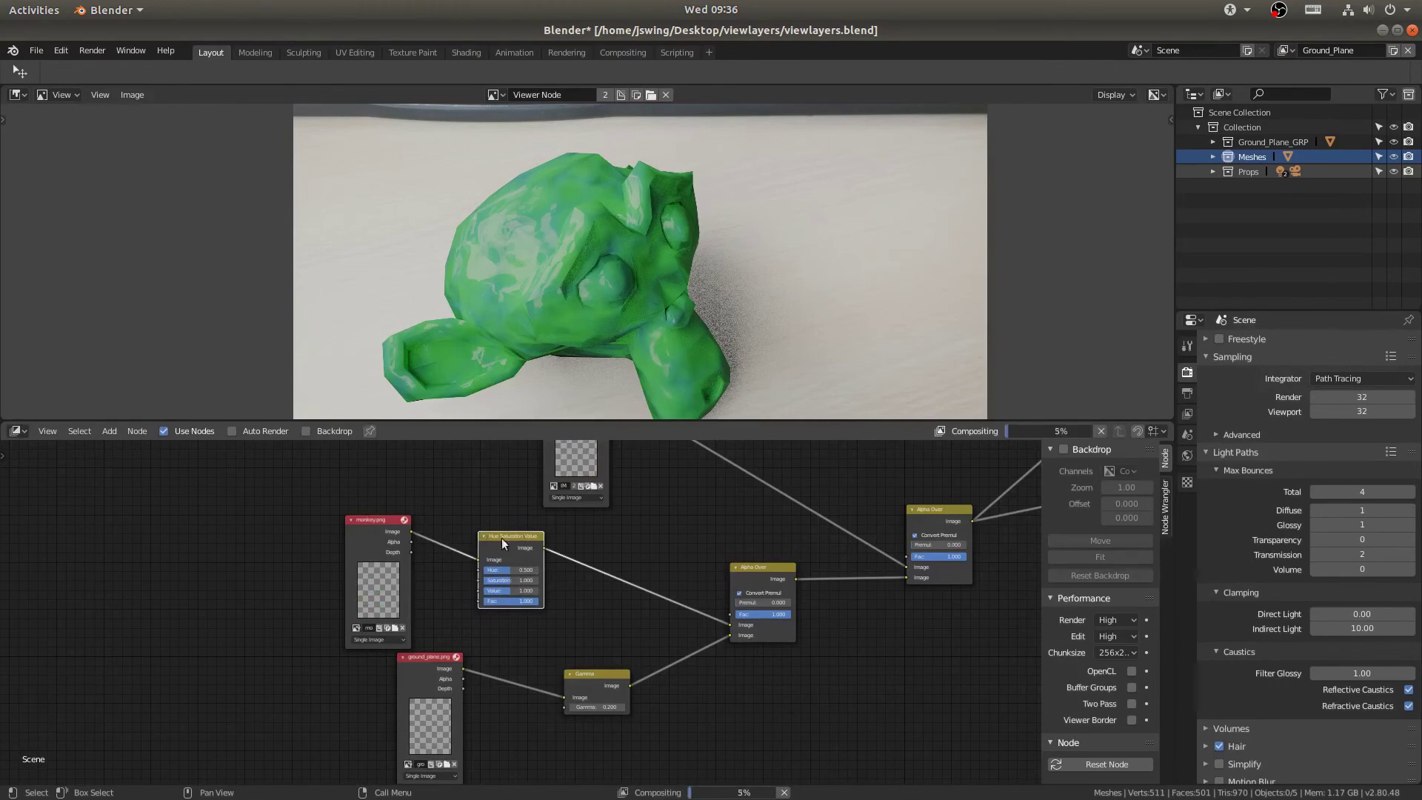
{"action": "double_click", "coordinate": [523, 569]}
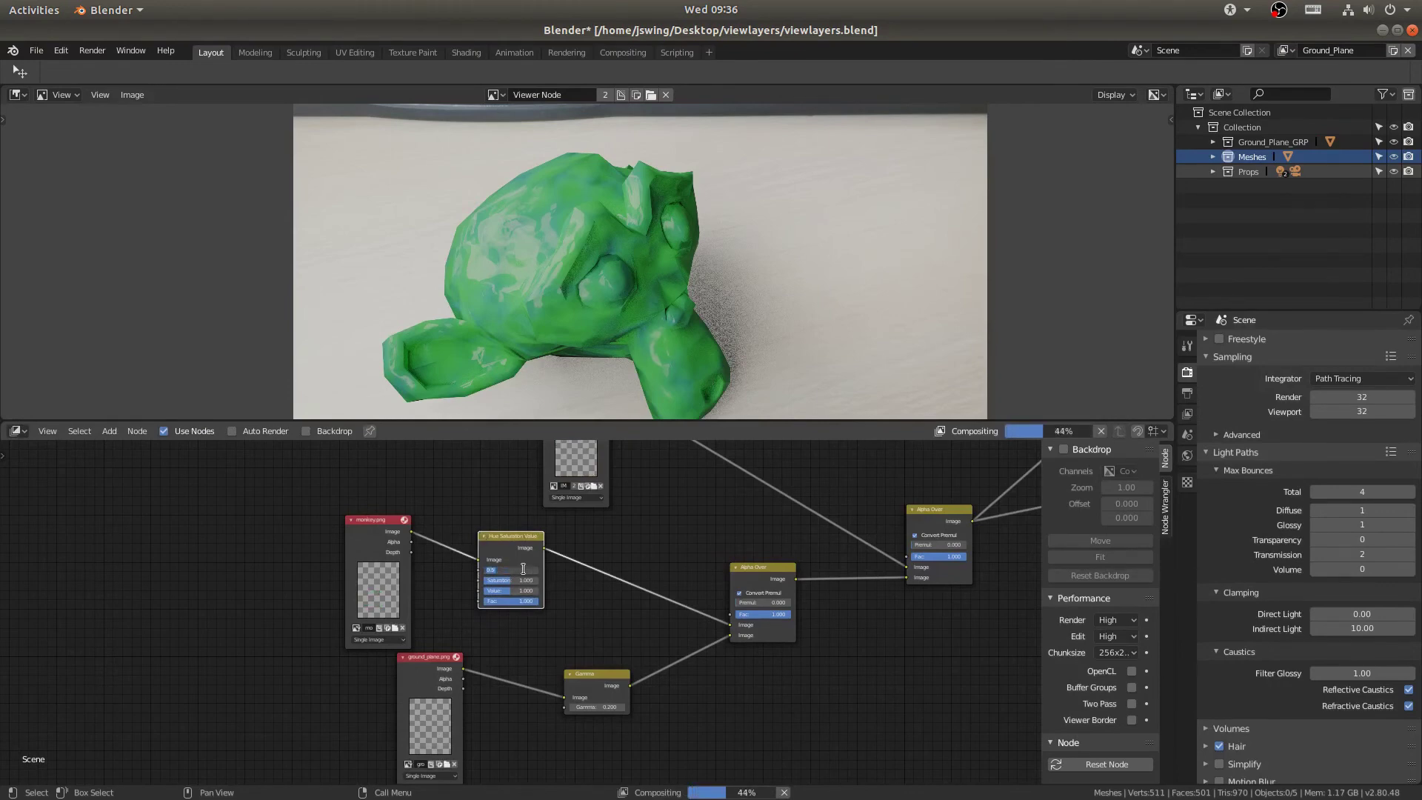
{"action": "type", "text": "0.7"}
{"action": "key", "text": "Return"}
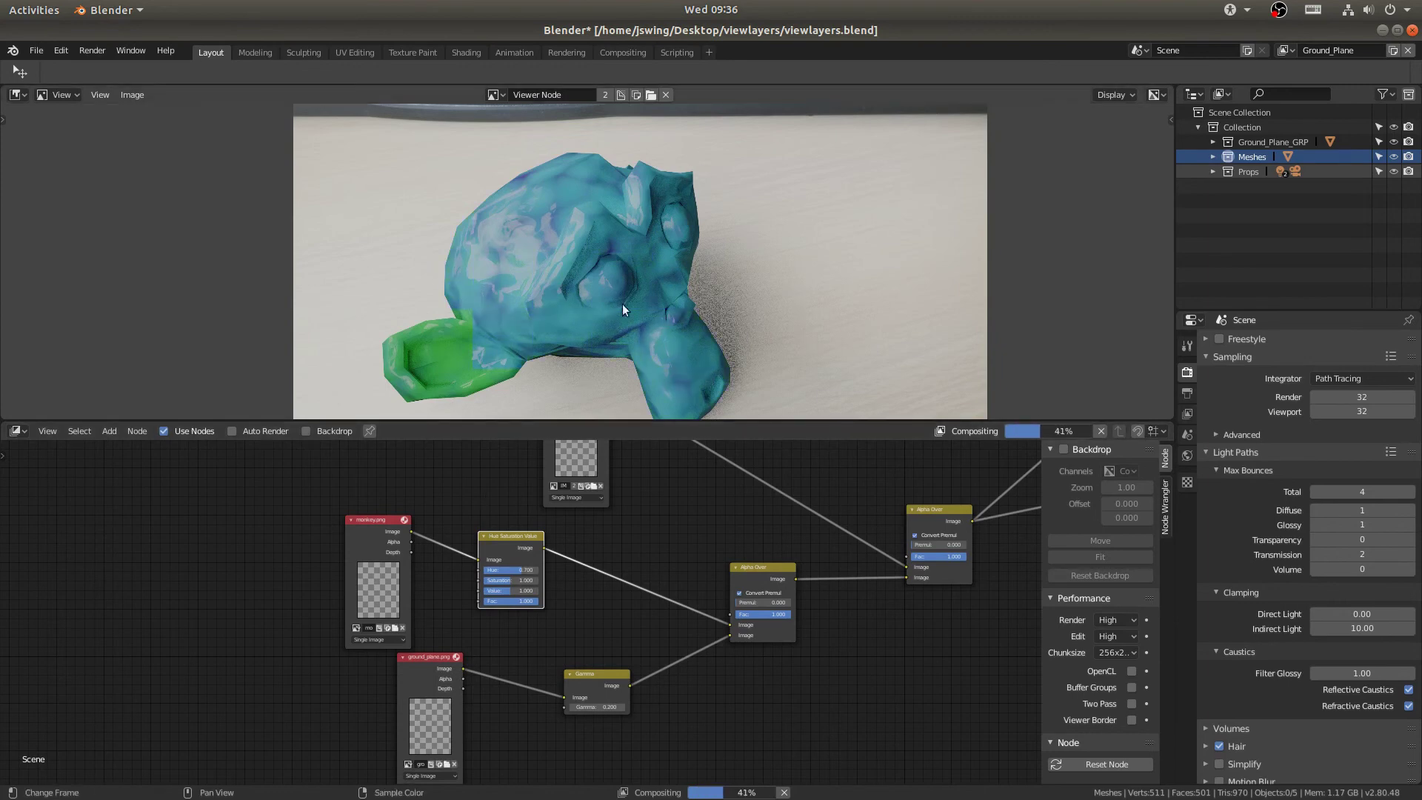
Step: Set the Gamma node's value back to 1
{"action": "left_click", "coordinate": [609, 705]}
{"action": "type", "text": "0.2"}
{"action": "key", "text": "Return"}
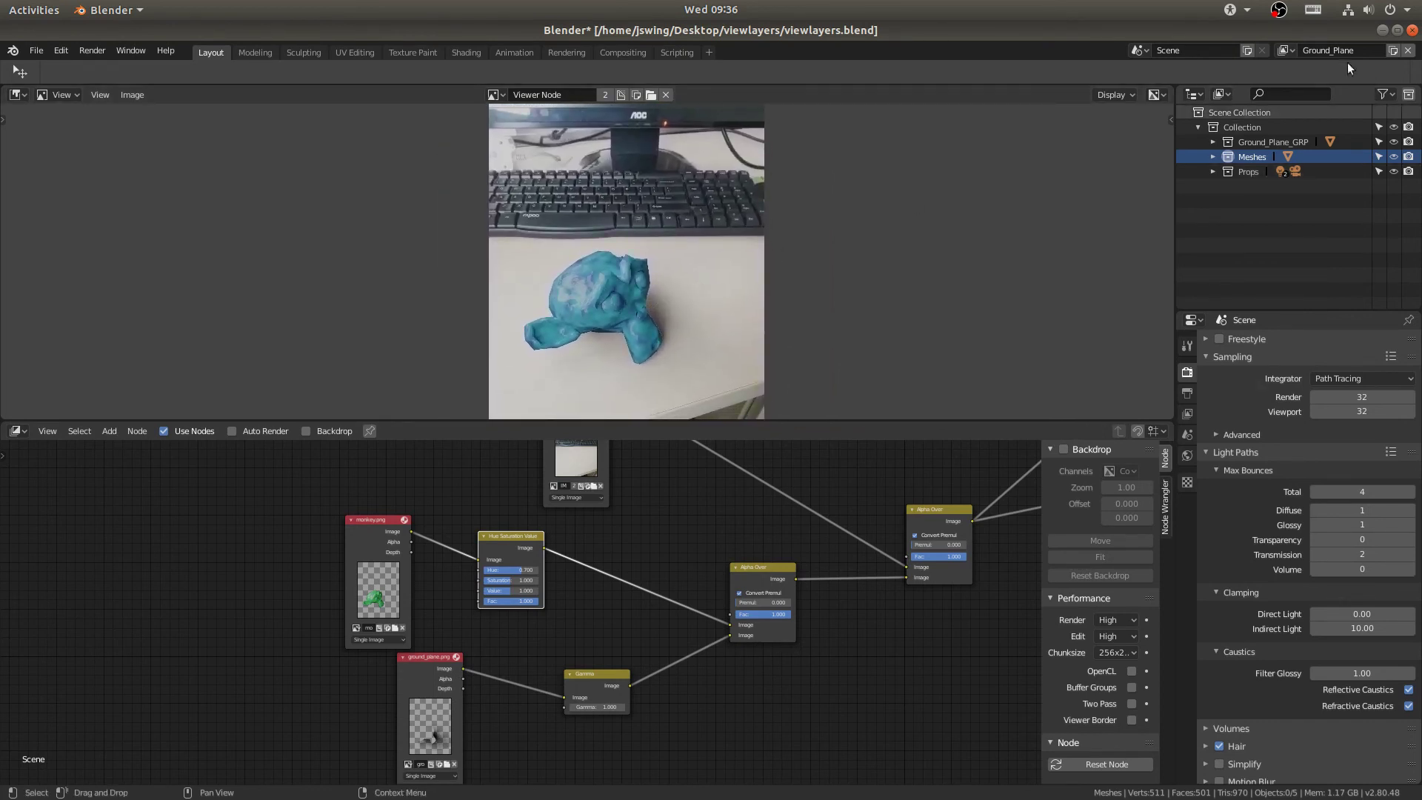
Step: Review the holdout and indirect-only view layer options available for the Meshes collection
{"action": "right_click", "coordinate": [1241, 158]}
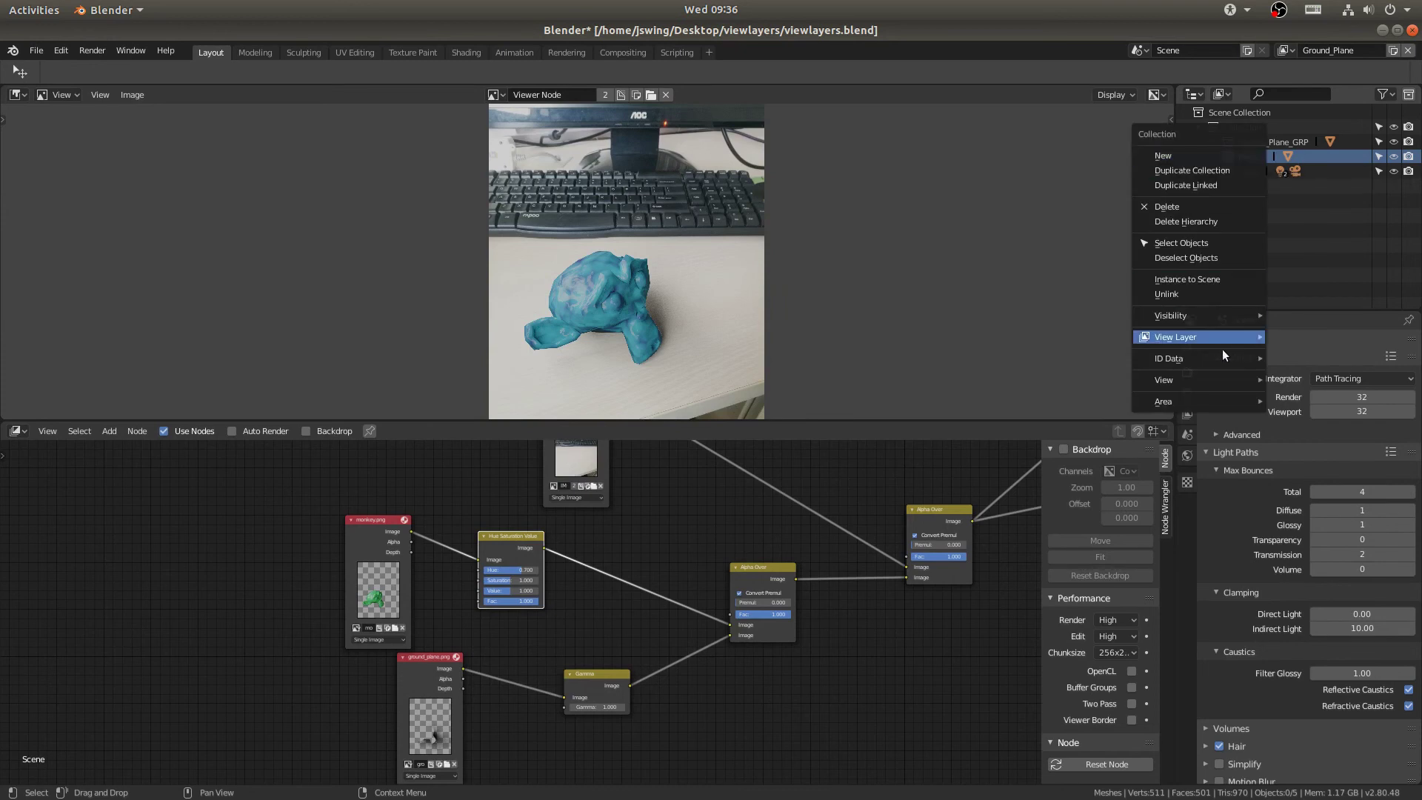
{"action": "mouse_move", "coordinate": [1167, 330]}
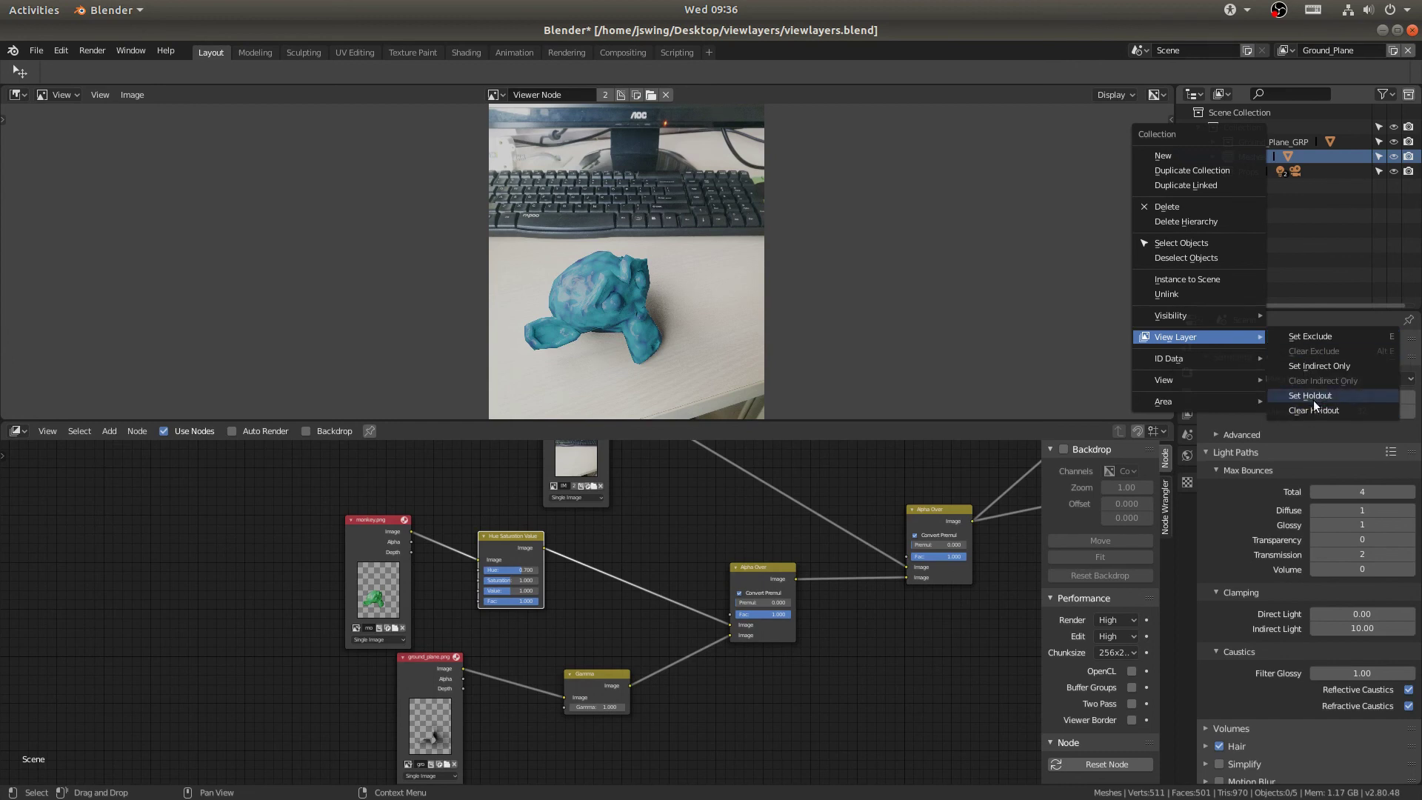
{"action": "left_click", "coordinate": [1279, 408]}
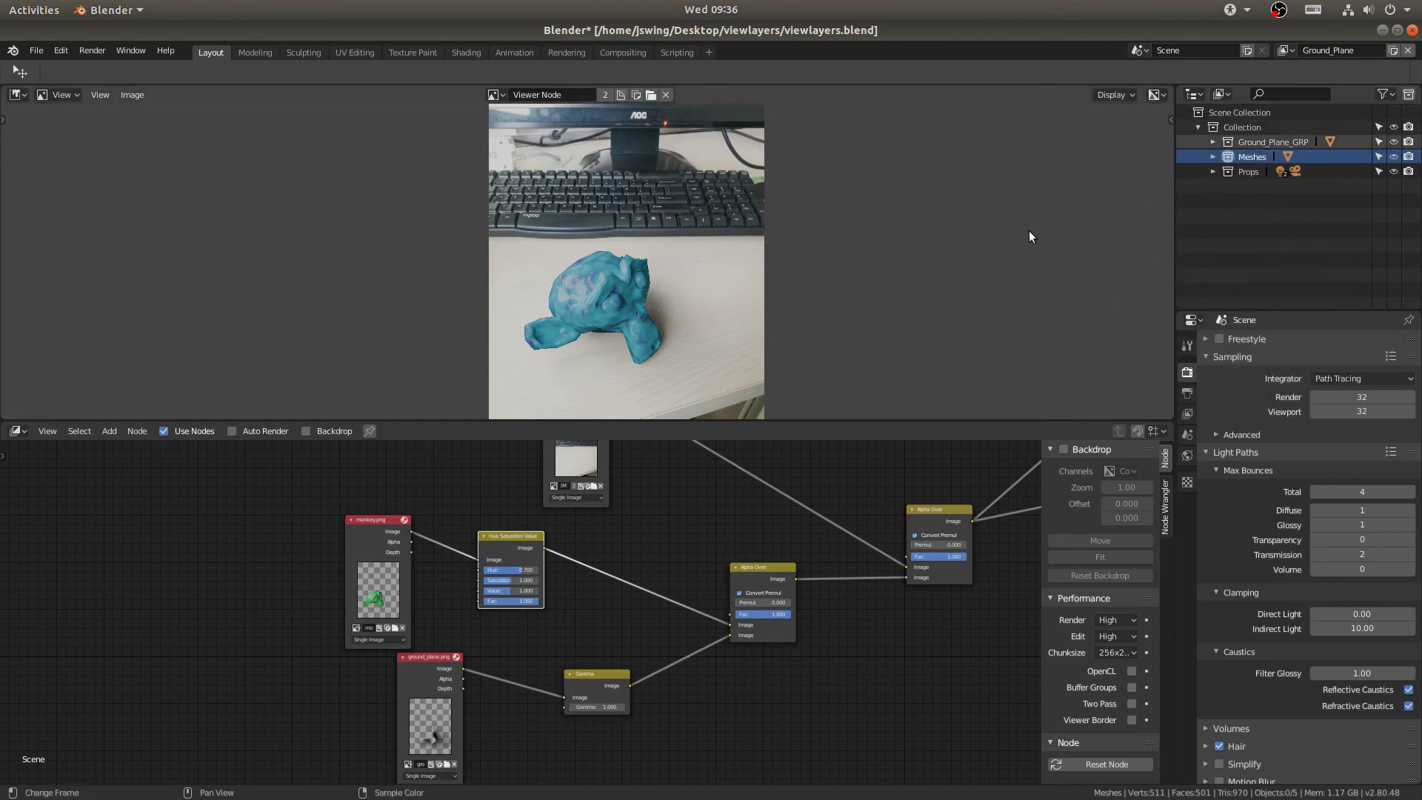
{"action": "right_click", "coordinate": [1248, 157]}
{"action": "mouse_move", "coordinate": [1221, 343]}
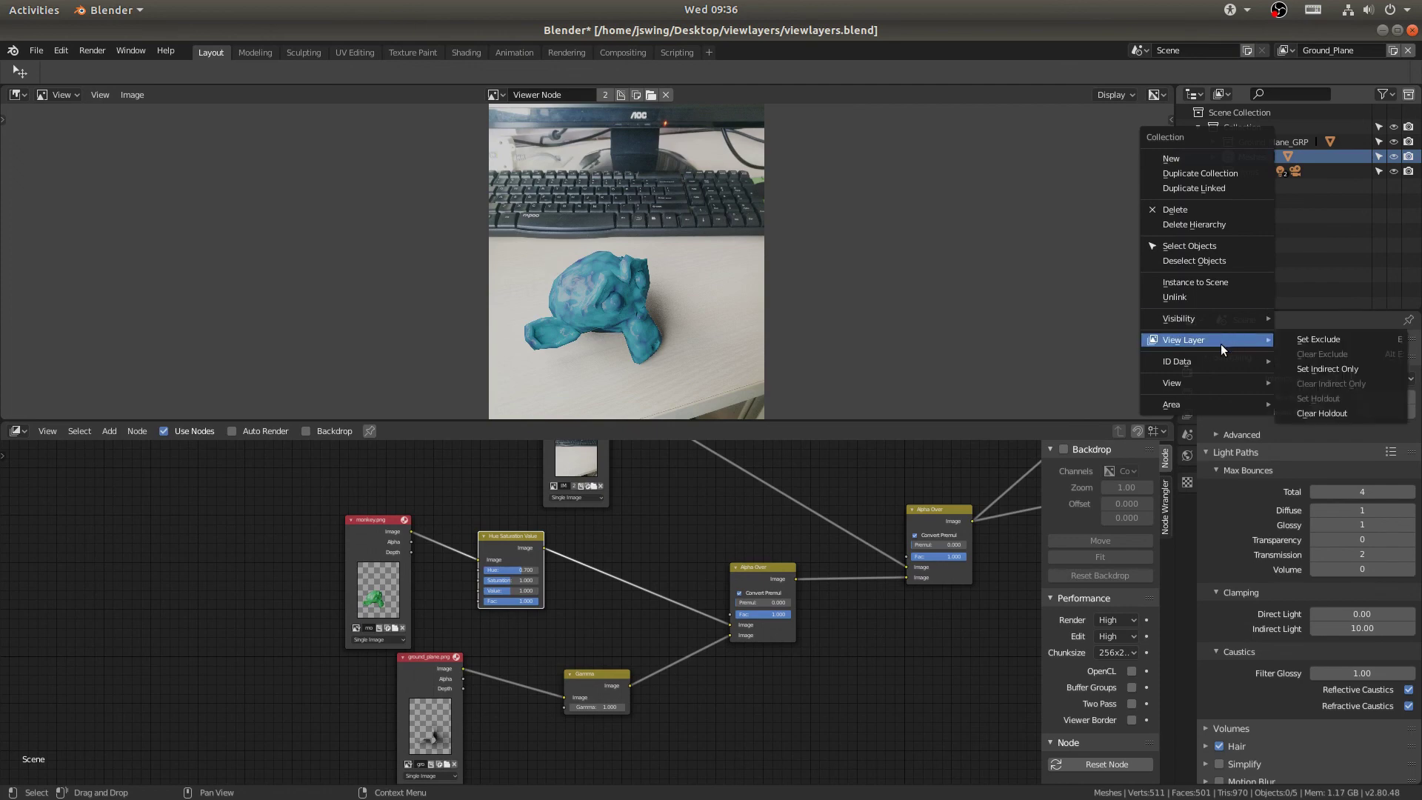
{"action": "left_click", "coordinate": [1336, 415]}
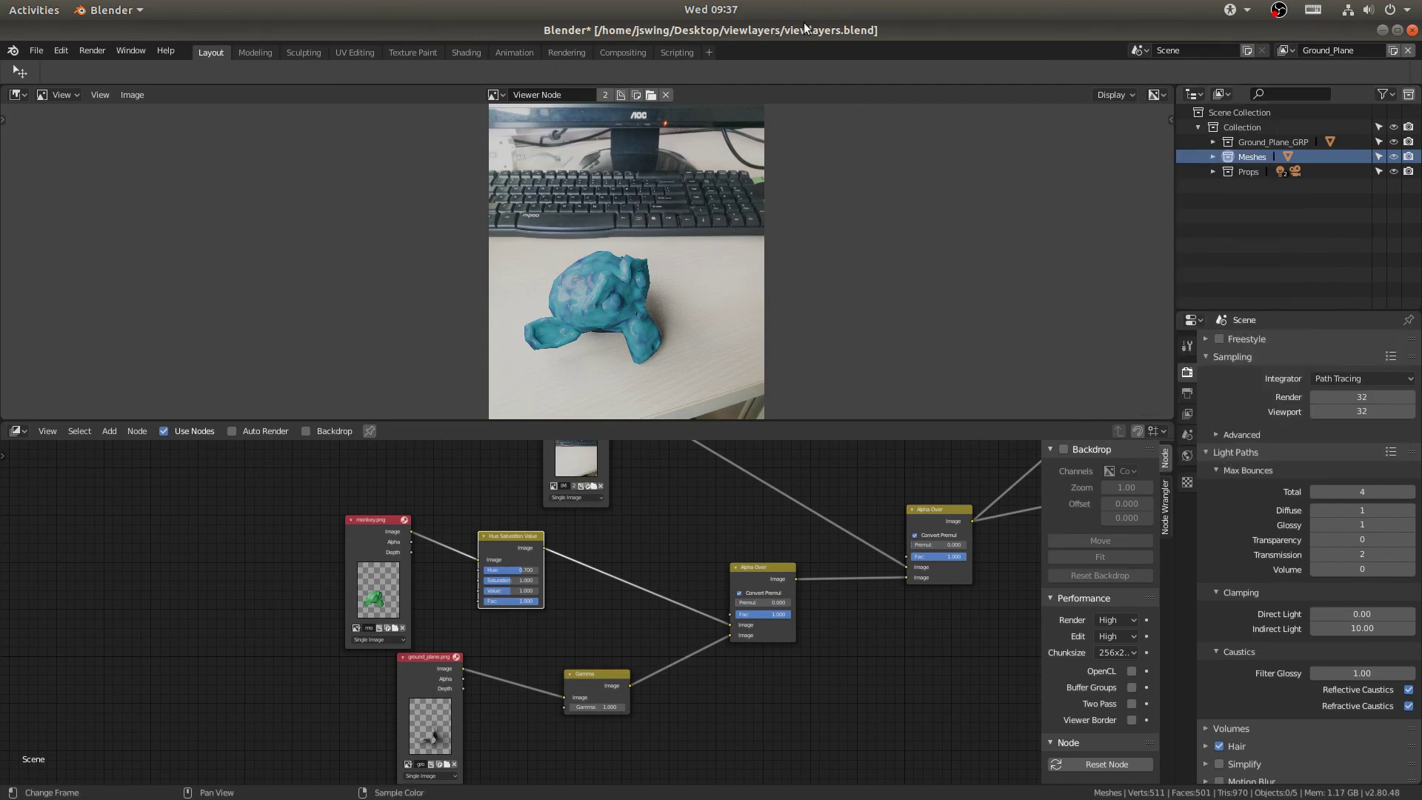